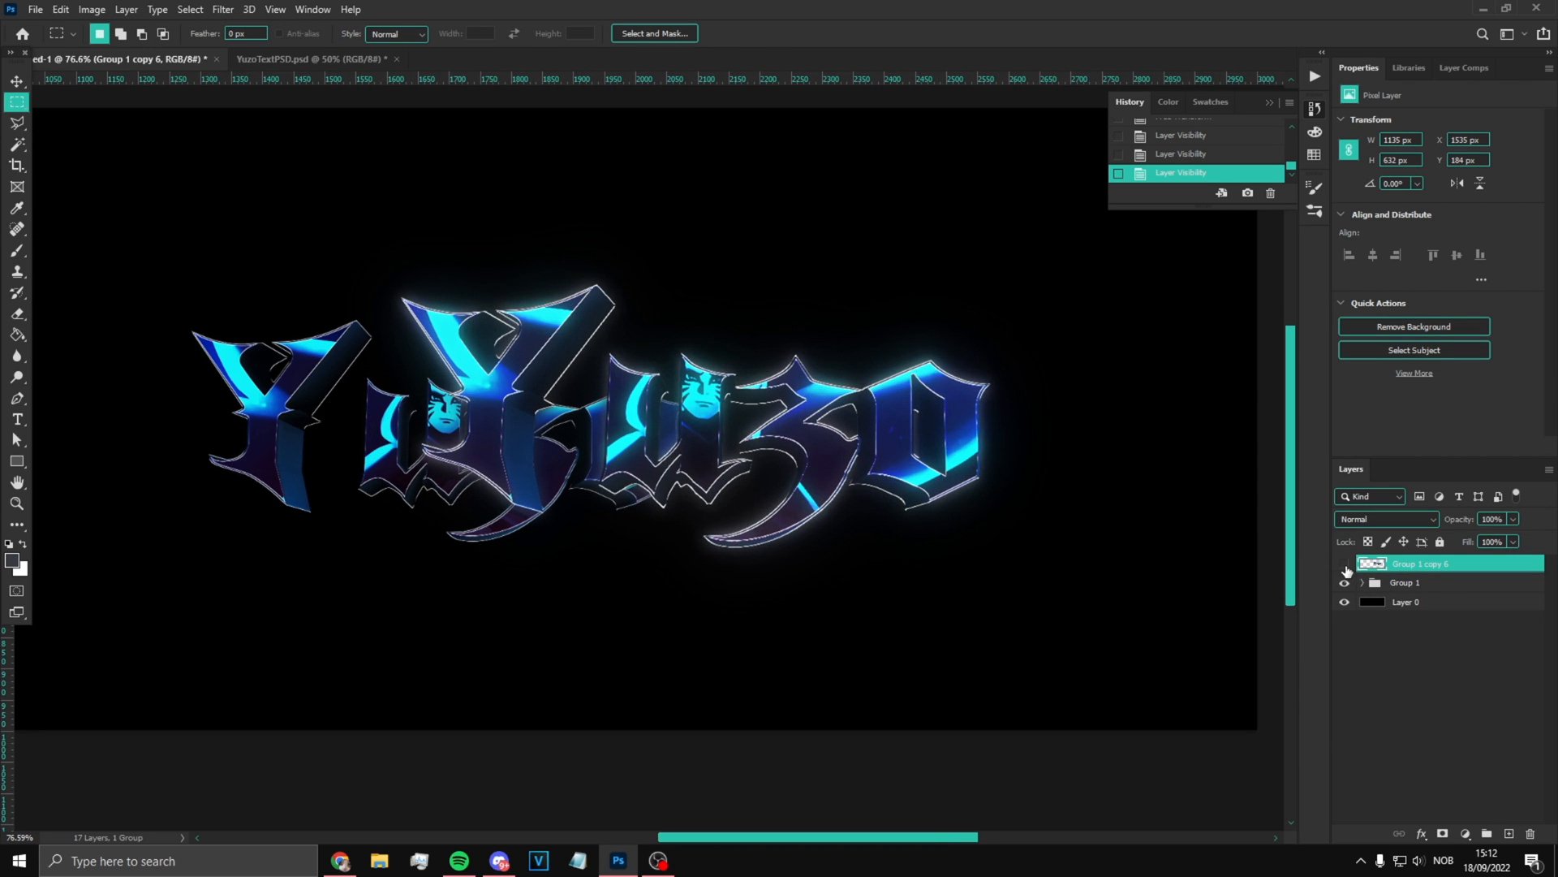
Step: Delete the bright cyan lighting layer above the 2D text layer inside Group 1
{"action": "left_click", "coordinate": [1415, 584]}
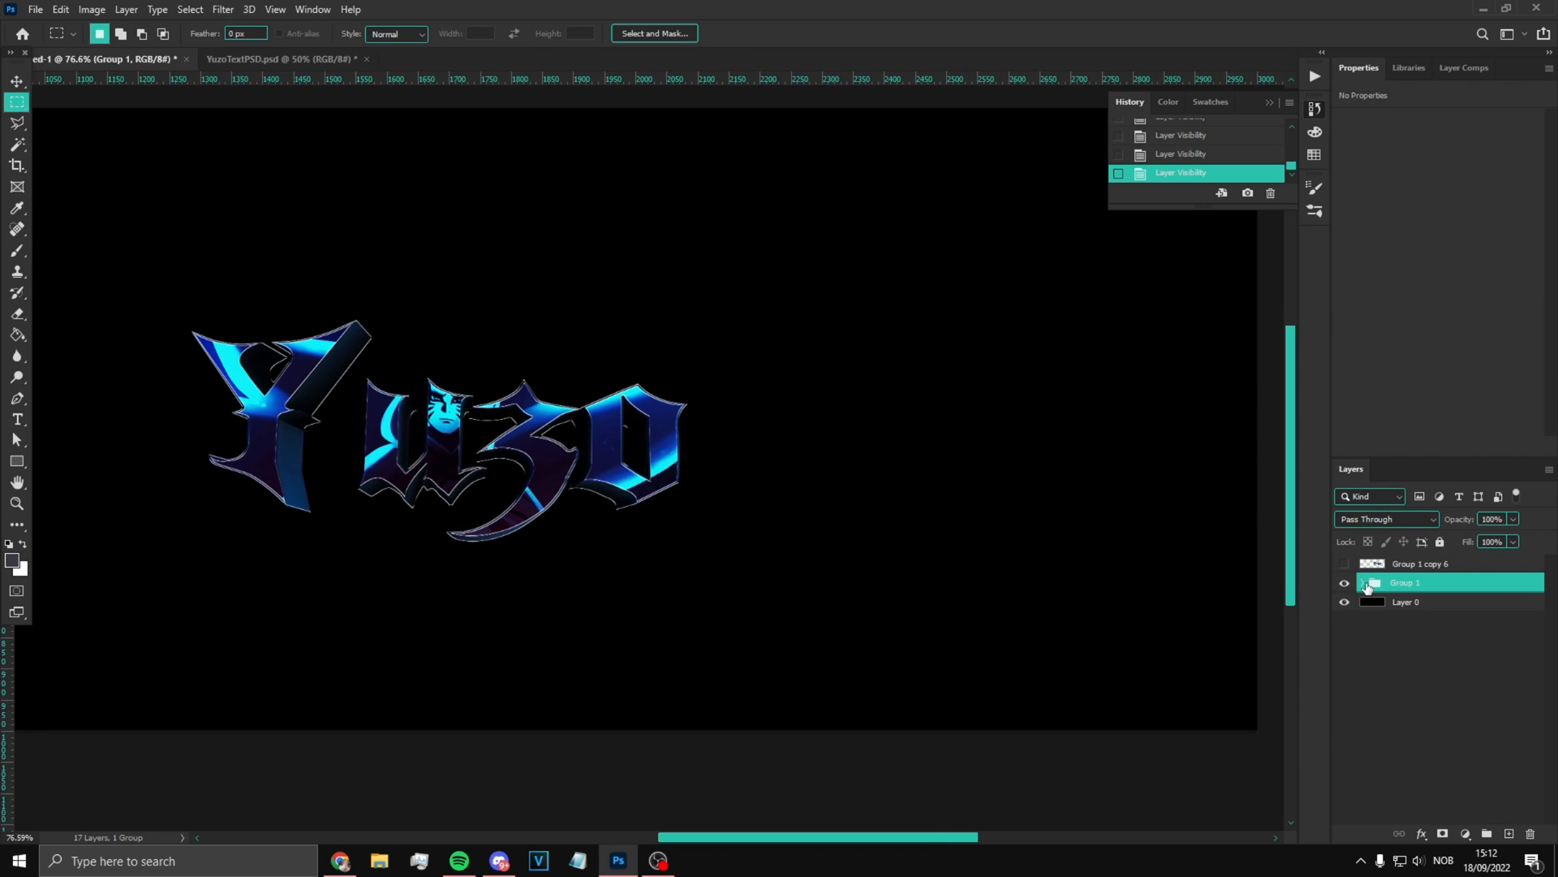
{"action": "left_click", "coordinate": [1363, 582]}
{"action": "scroll", "coordinate": [1433, 659], "scroll_direction": "down", "scroll_amount": 5}
{"action": "left_click", "coordinate": [1448, 684]}
{"action": "key", "text": "Delete"}
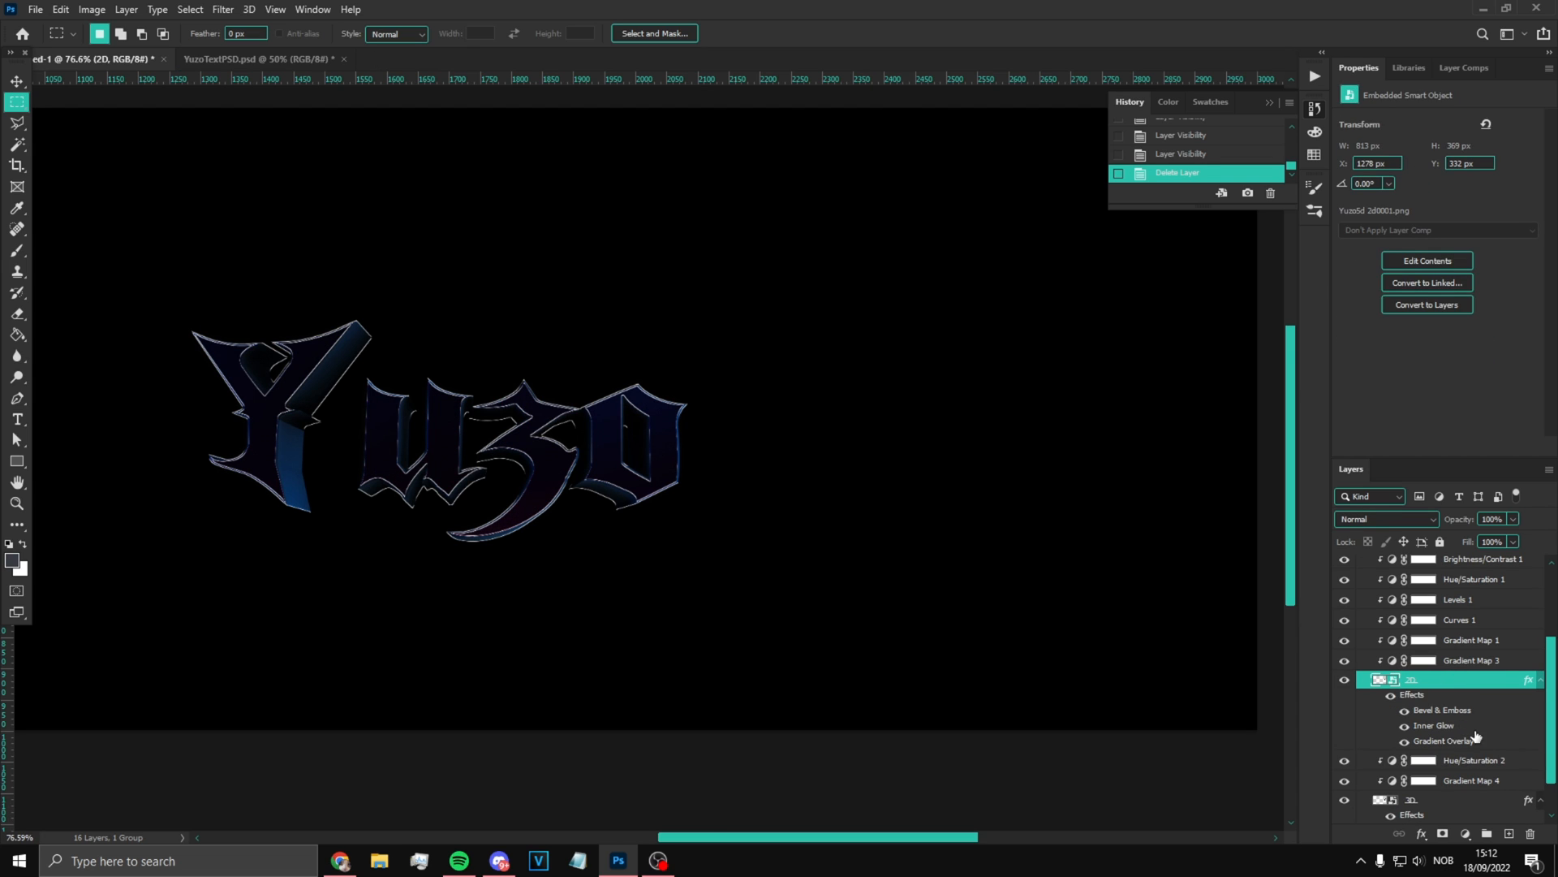
Step: Add a clipped layer above the 2D text layer and brush it black across the whole text
{"action": "left_click", "coordinate": [1509, 833]}
{"action": "left_click", "coordinate": [13, 560]}
{"action": "left_click", "coordinate": [1133, 512]}
{"action": "left_click", "coordinate": [1477, 301]}
{"action": "key", "text": "b"}
{"action": "mouse_move", "coordinate": [290, 355]}
{"action": "left_mouse_down"}
{"action": "mouse_move", "coordinate": [720, 406]}
{"action": "mouse_move", "coordinate": [950, 406]}
{"action": "left_mouse_up"}
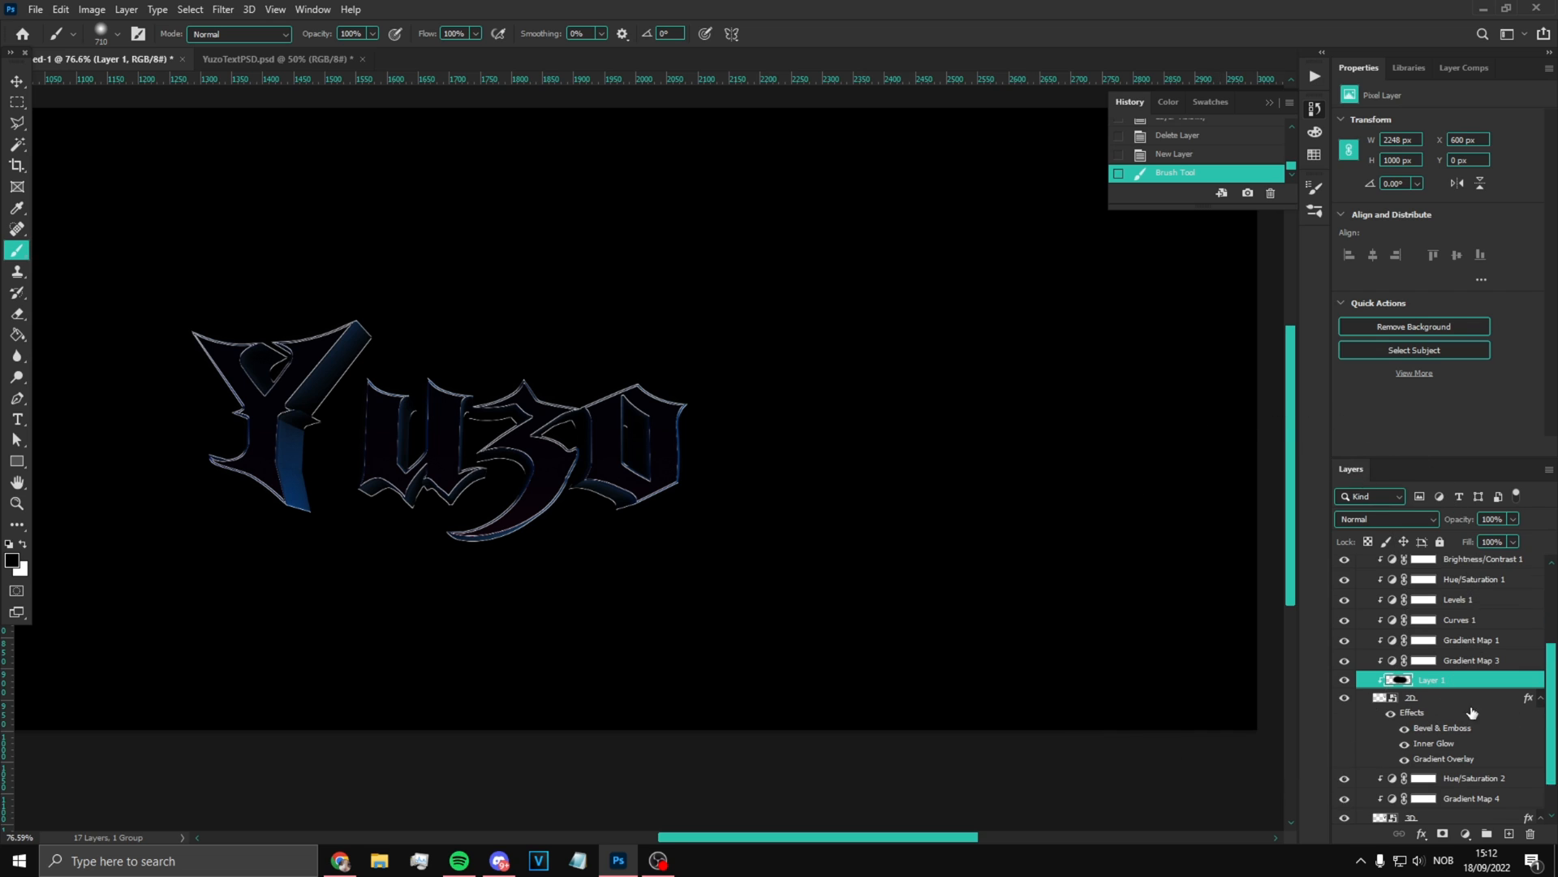
Step: Add a layer clipped directly to the 3D text layer, beneath Gradient Map 4, and brush it black across the text
{"action": "scroll", "coordinate": [1479, 714], "scroll_direction": "down", "scroll_amount": 1}
{"action": "left_click", "coordinate": [1451, 757]}
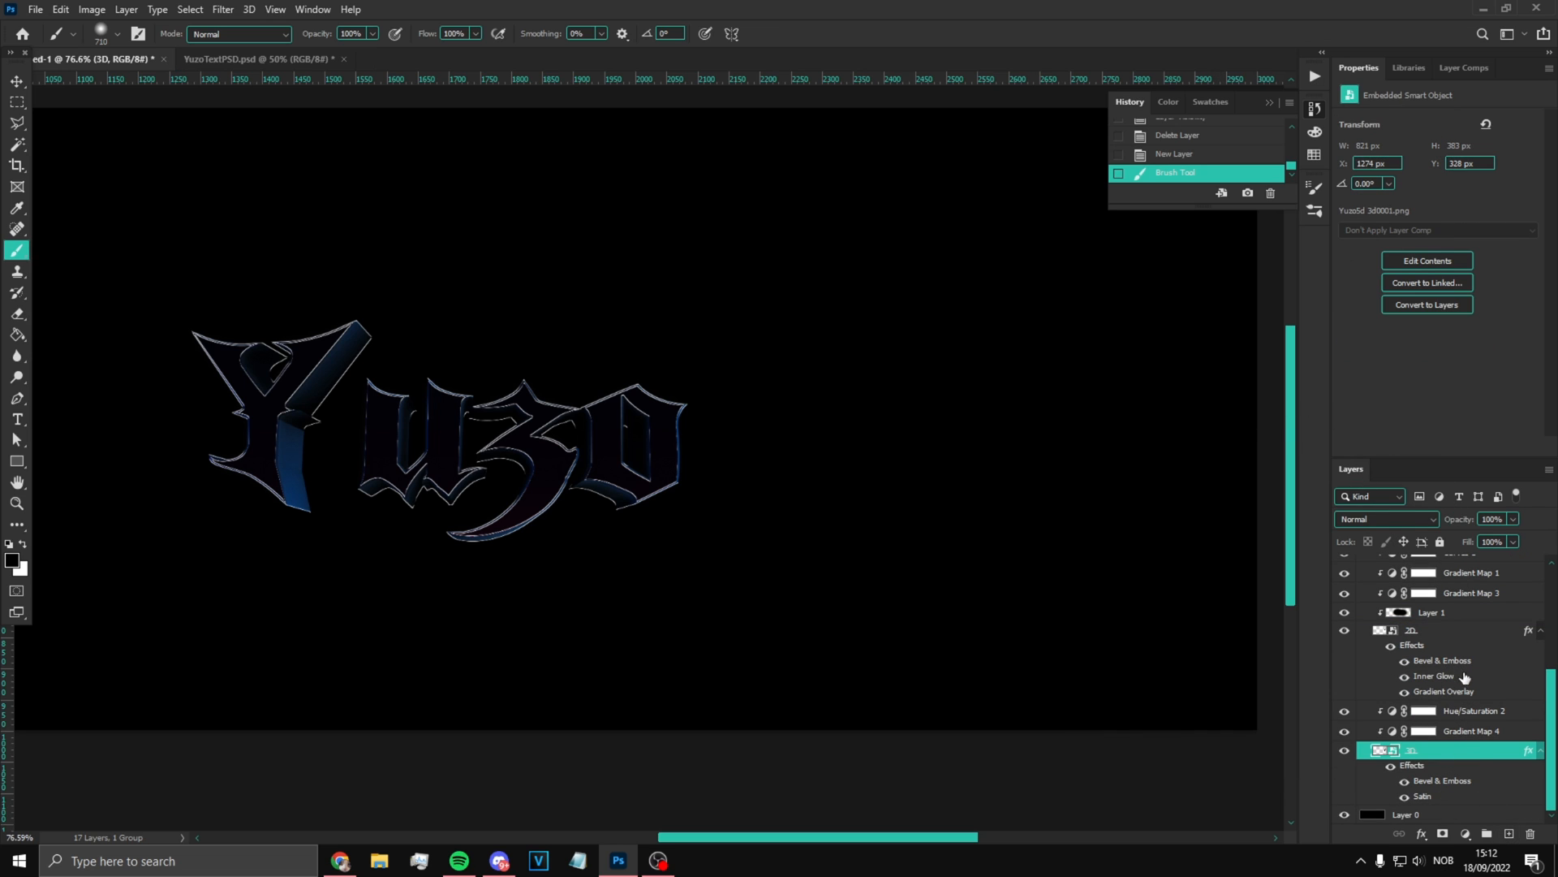
{"action": "key", "text": "ctrl+shift+alt+n"}
{"action": "mouse_move", "coordinate": [539, 476]}
{"action": "left_mouse_down"}
{"action": "mouse_move", "coordinate": [772, 487]}
{"action": "mouse_move", "coordinate": [552, 495]}
{"action": "left_mouse_up"}
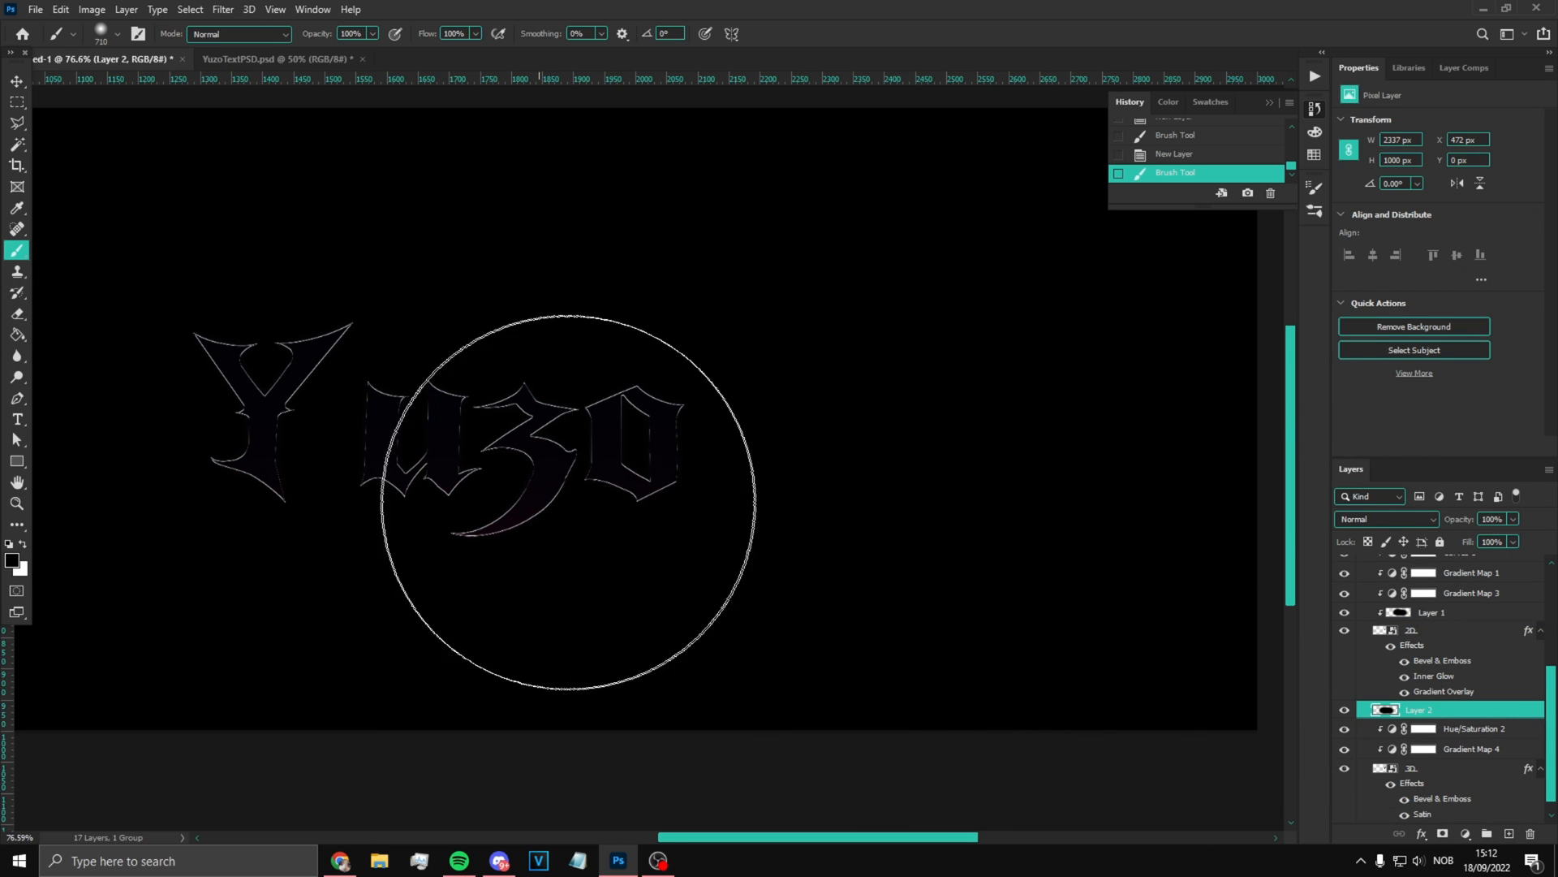
{"action": "key", "text": "ctrl+z"}
{"action": "left_click_drag", "start_coordinate": [1466, 757], "coordinate": [1462, 756]}
{"action": "mouse_move", "coordinate": [730, 535]}
{"action": "left_mouse_down"}
{"action": "mouse_move", "coordinate": [261, 480]}
{"action": "mouse_move", "coordinate": [401, 457]}
{"action": "left_mouse_up"}
Step: Duplicate Group 1, merge the copy into a single layer and hide the original group
{"action": "scroll", "coordinate": [400, 456], "scroll_direction": "down", "scroll_amount": 5}
{"action": "left_click", "coordinate": [17, 100]}
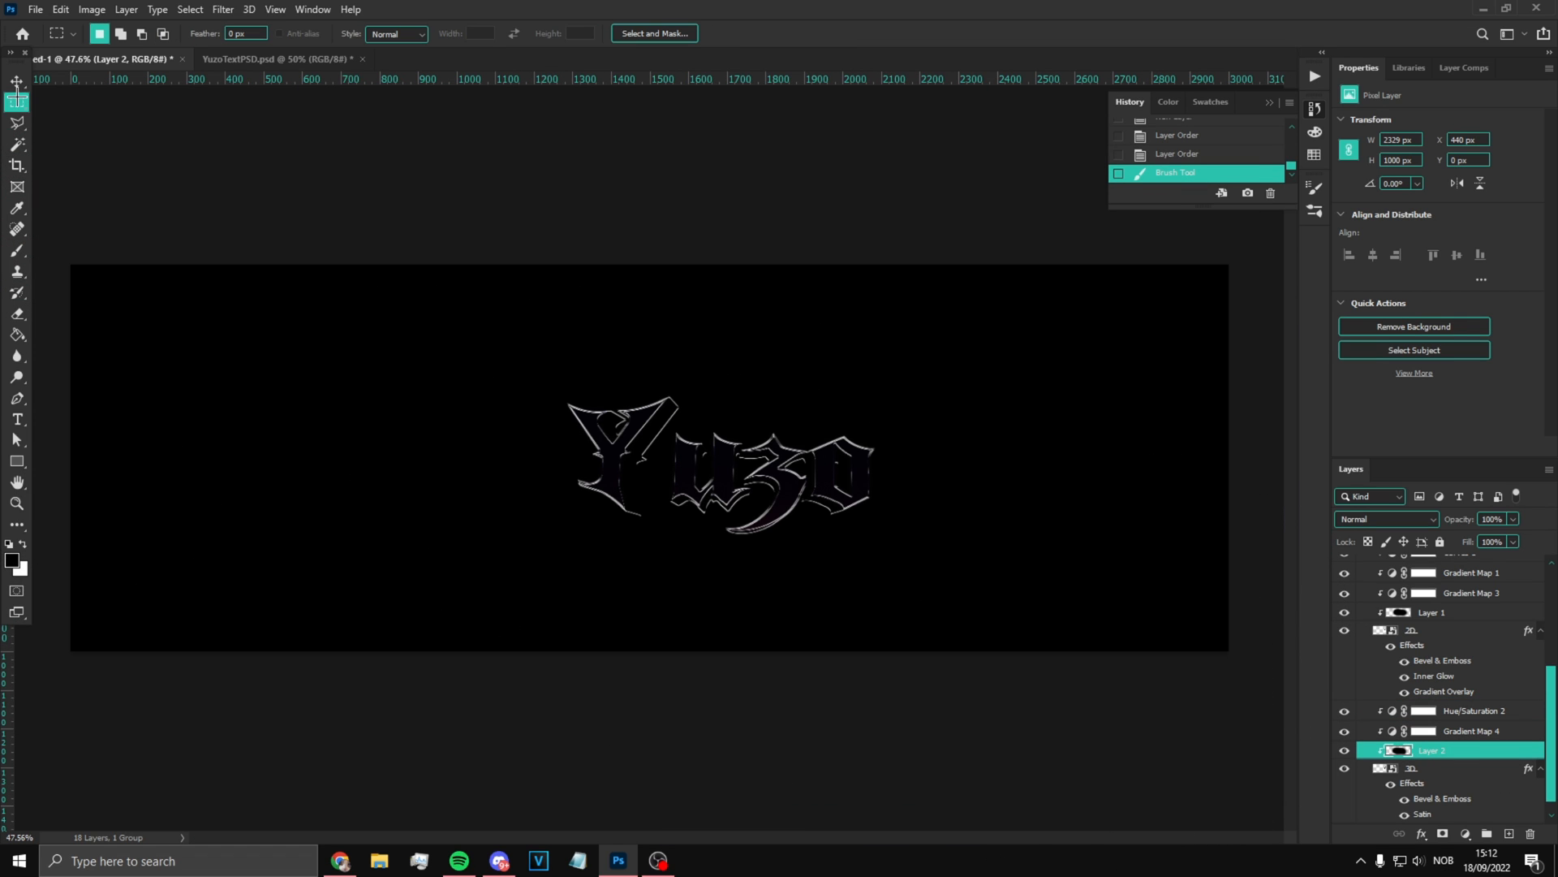
{"action": "scroll", "coordinate": [1412, 593], "scroll_direction": "up", "scroll_amount": 5}
{"action": "left_click", "coordinate": [1366, 583]}
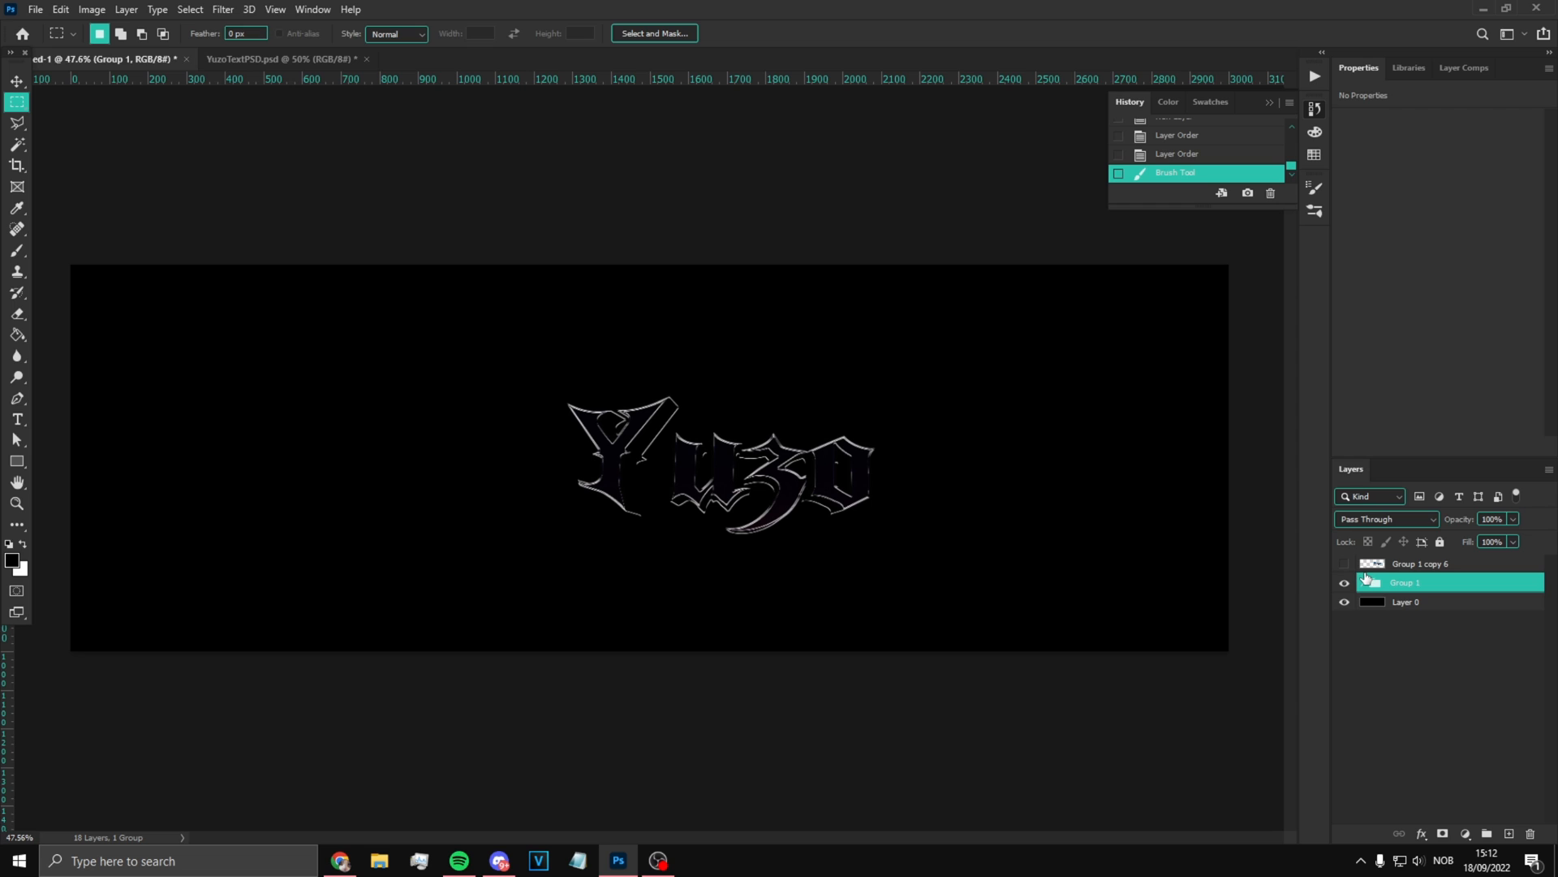
{"action": "key", "text": "ctrl+j"}
{"action": "key", "text": "ctrl+e"}
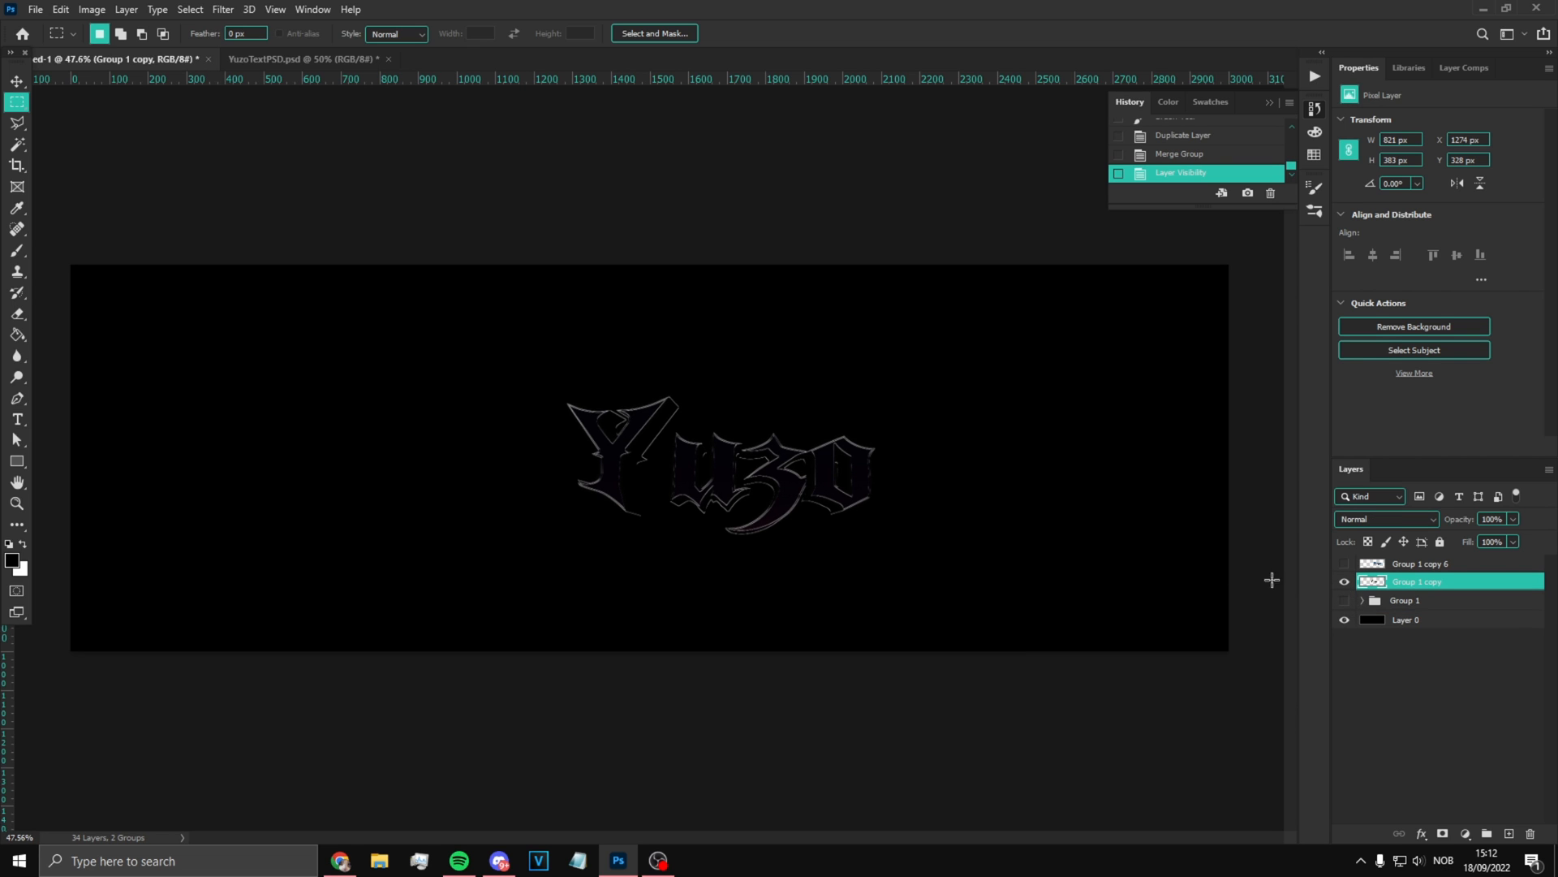
Step: Show the Group 1 copy 6 layer and scale the Group 1 copy layer to about 171% behind it
{"action": "scroll", "coordinate": [933, 506], "scroll_direction": "up", "scroll_amount": 5}
{"action": "left_click", "coordinate": [1344, 563]}
{"action": "left_click", "coordinate": [1421, 563]}
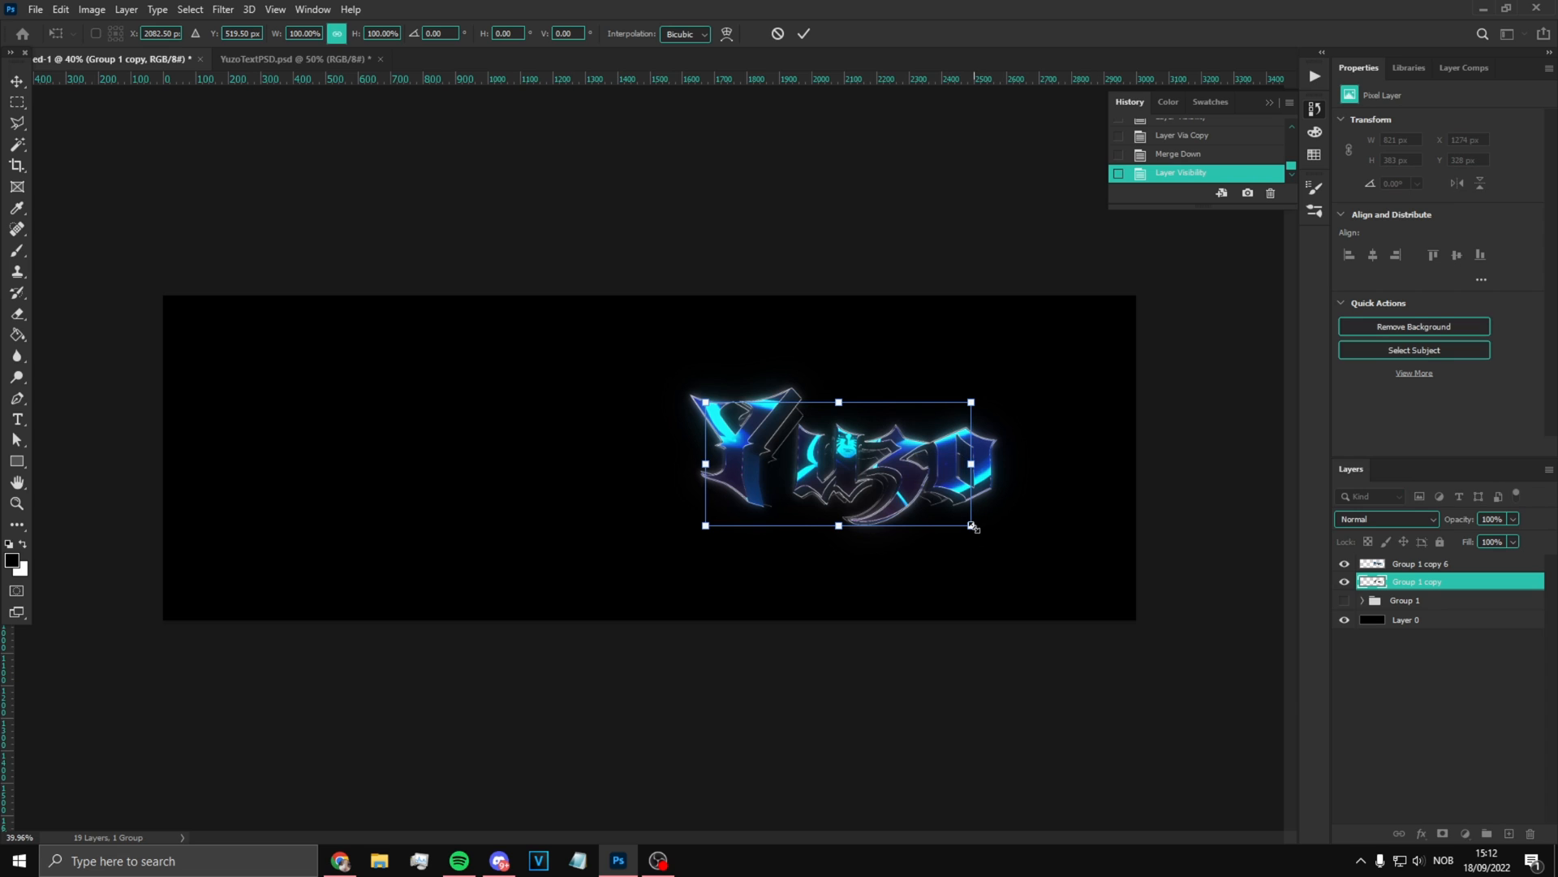
{"action": "left_click_drag", "start_coordinate": [973, 528], "coordinate": [1068, 572]}
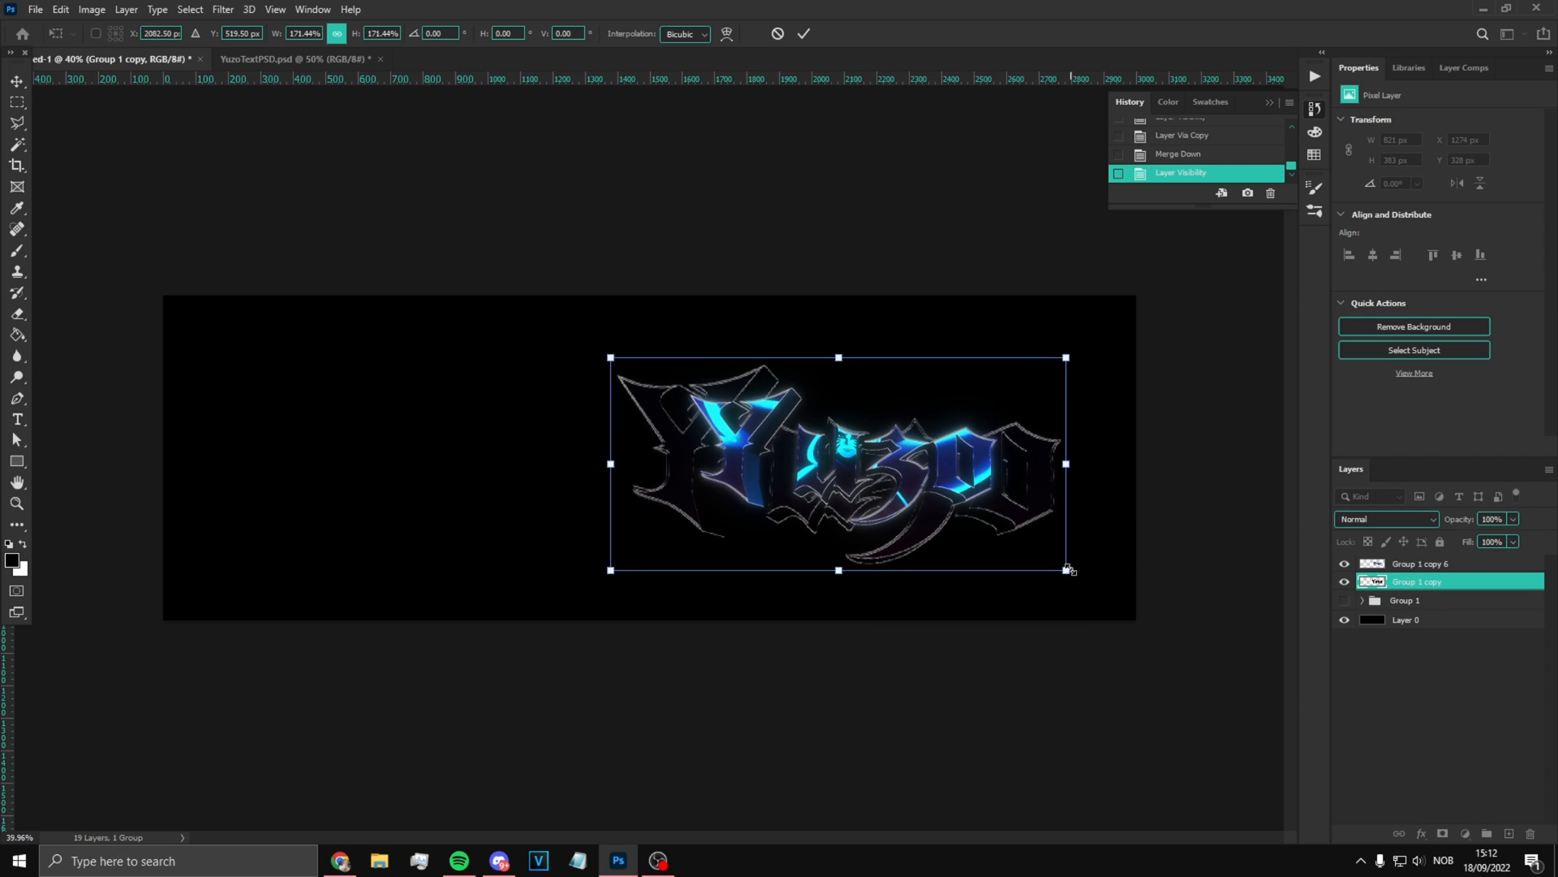
{"action": "key", "text": "Return"}
Step: Keep the Group 1 copy layer at Normal blending and 100% opacity, and shift it to X 1399 px, Y 171 px
{"action": "left_click", "coordinate": [1386, 519]}
{"action": "left_click", "coordinate": [1488, 505]}
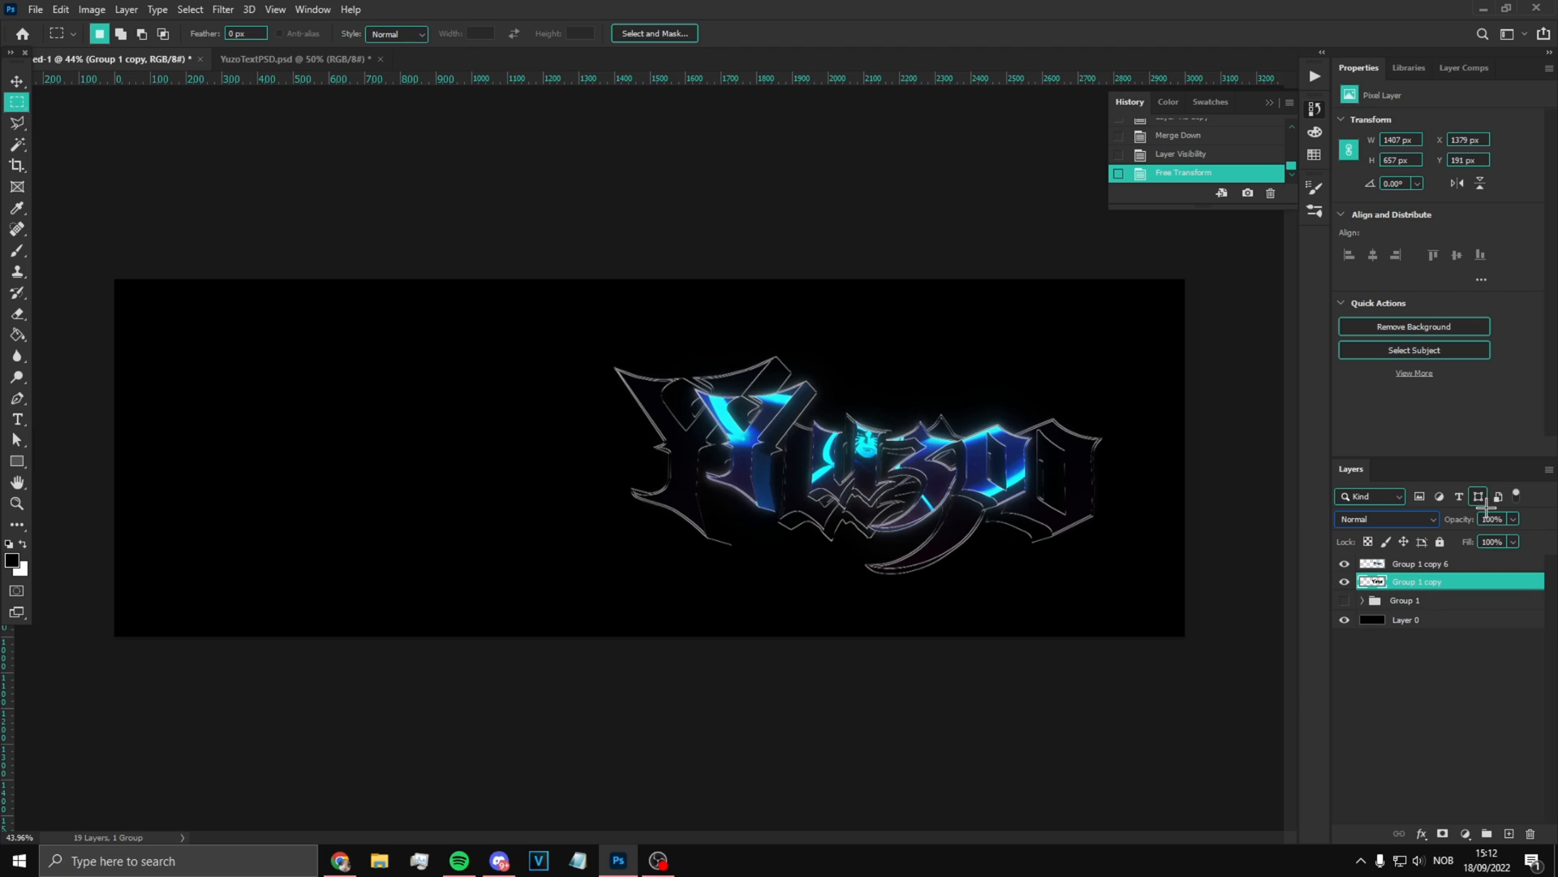
{"action": "left_click_drag", "start_coordinate": [1482, 540], "coordinate": [1505, 538]}
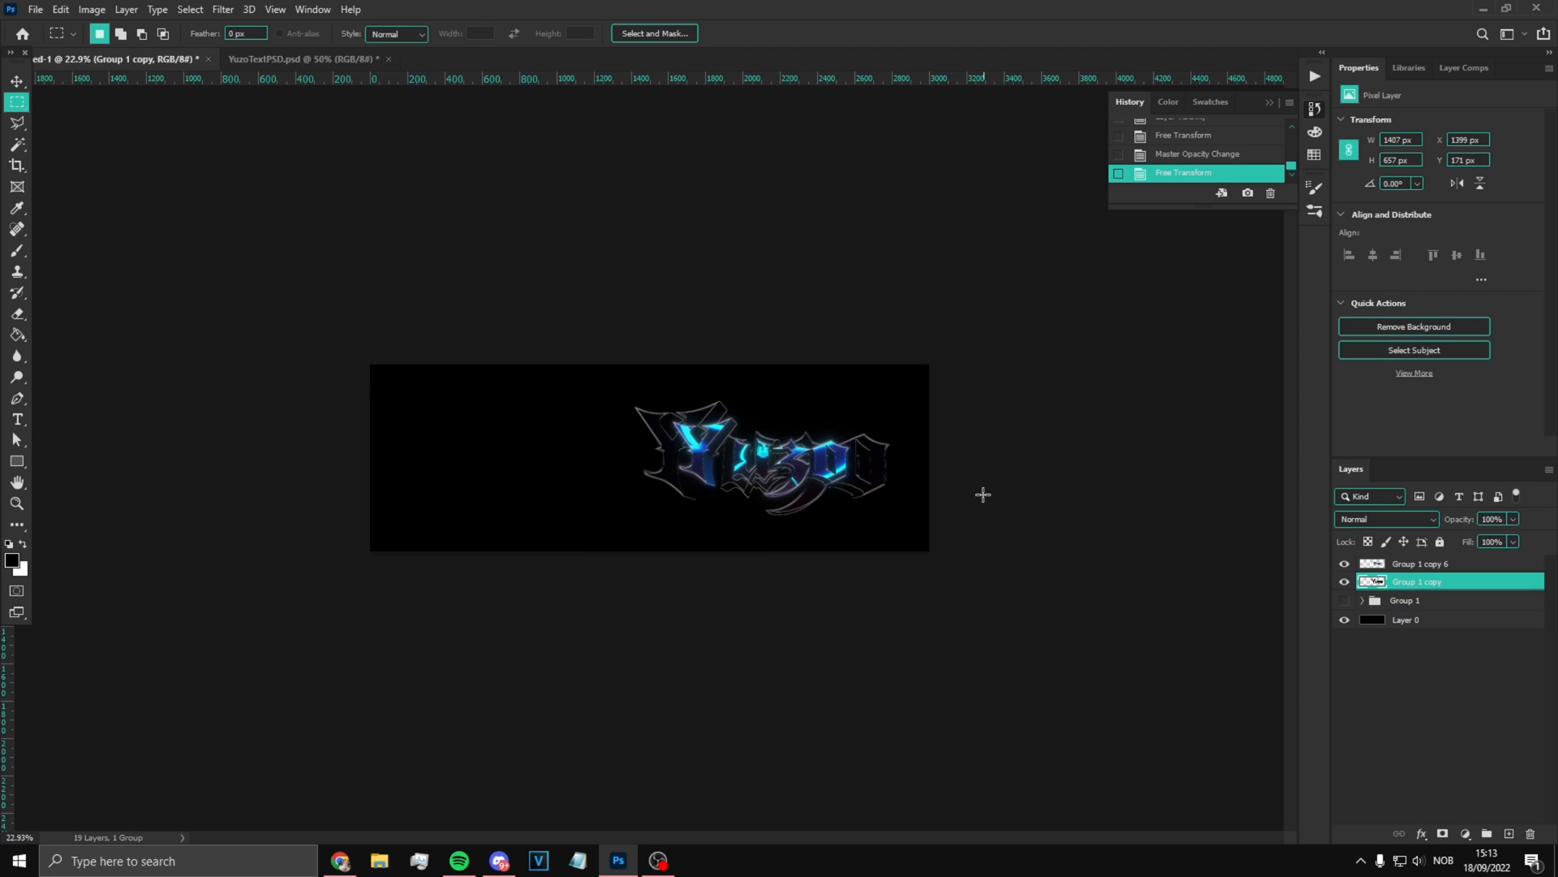
{"action": "scroll", "coordinate": [1071, 502], "scroll_direction": "up", "scroll_amount": 10}
{"action": "scroll", "coordinate": [1075, 508], "scroll_direction": "down", "scroll_amount": 3}
{"action": "key", "text": "ctrl+t"}
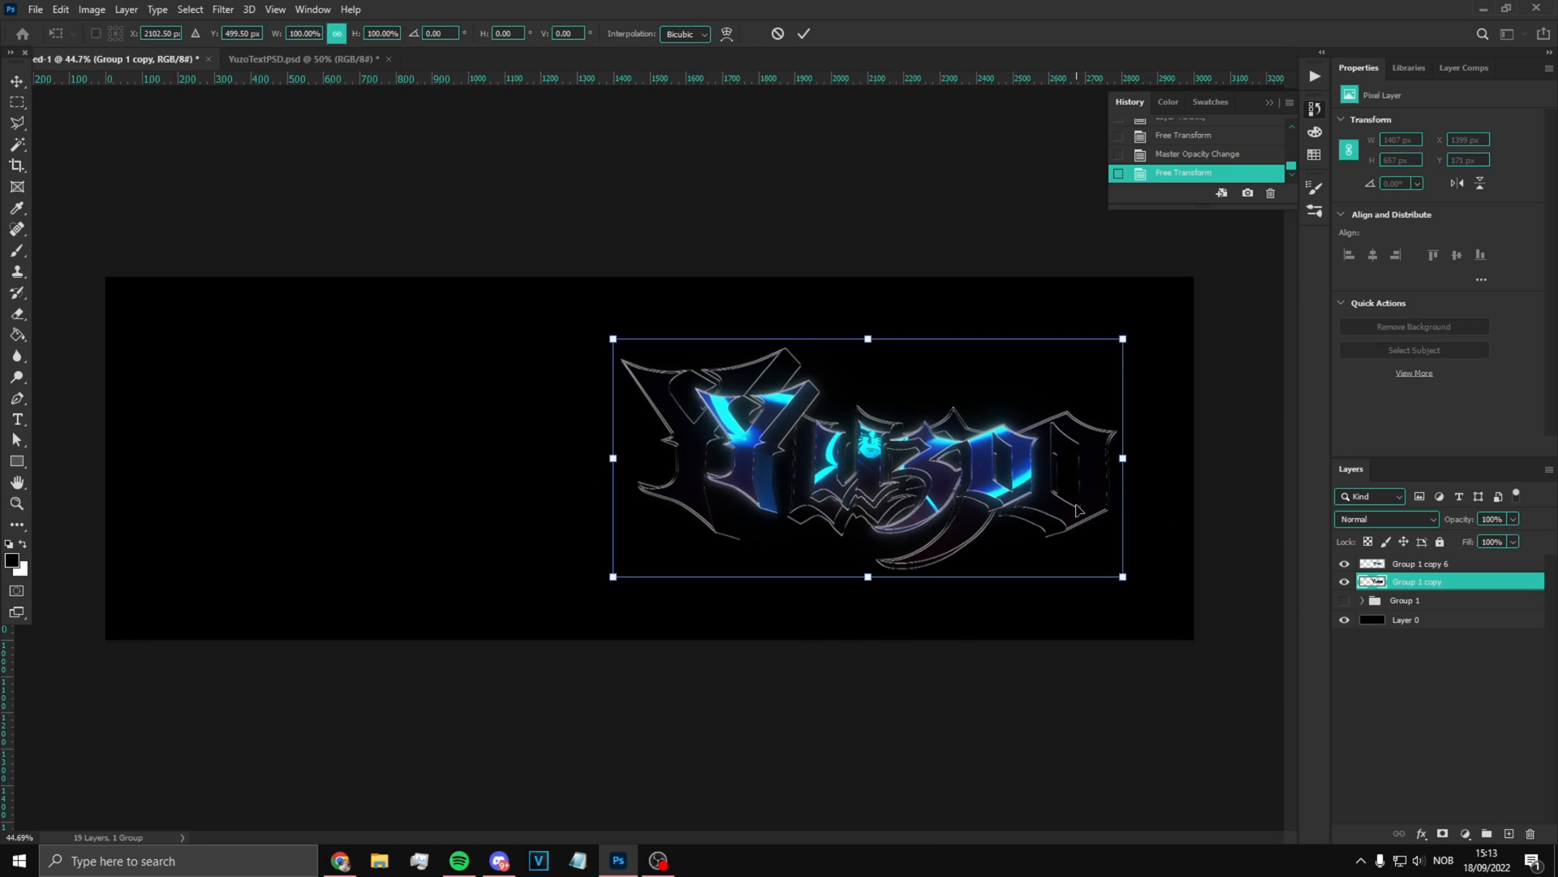
{"action": "key", "text": "Return"}
Step: Duplicate the enlarged Group 1 copy layer
{"action": "scroll", "coordinate": [1078, 510], "scroll_direction": "down", "scroll_amount": 3}
{"action": "scroll", "coordinate": [578, 475], "scroll_direction": "up", "scroll_amount": 4}
{"action": "key", "text": "ctrl+j"}
{"action": "left_click", "coordinate": [1344, 582]}
{"action": "left_click", "coordinate": [1344, 582]}
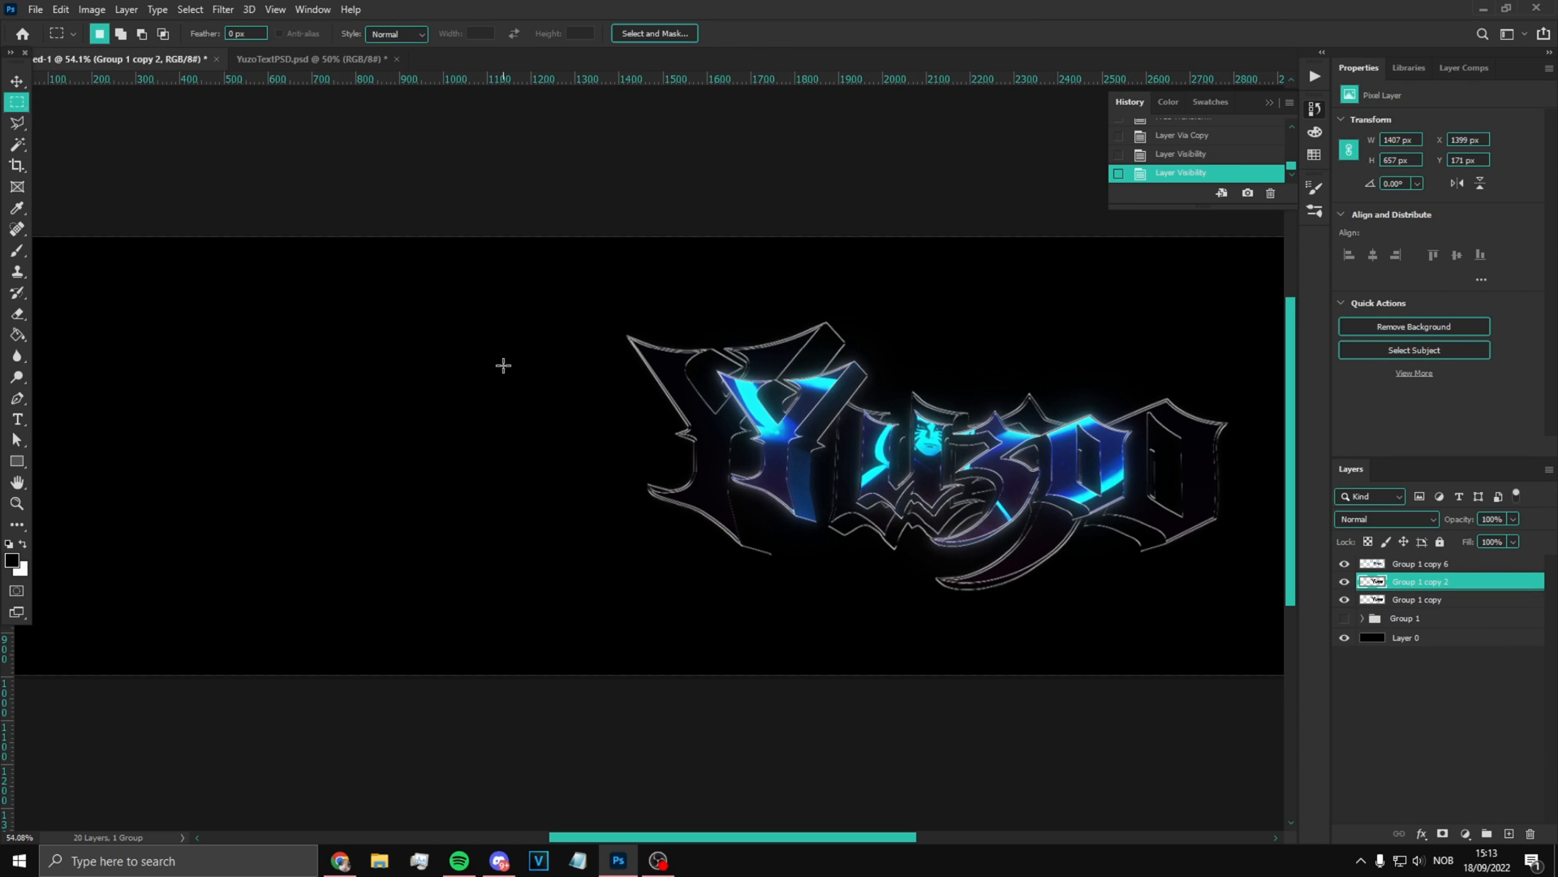
Step: Apply the Glowing Edges filter to Group 1 copy 2 with edge width 1, edge brightness 20 and smoothness 1
{"action": "left_click", "coordinate": [222, 9]}
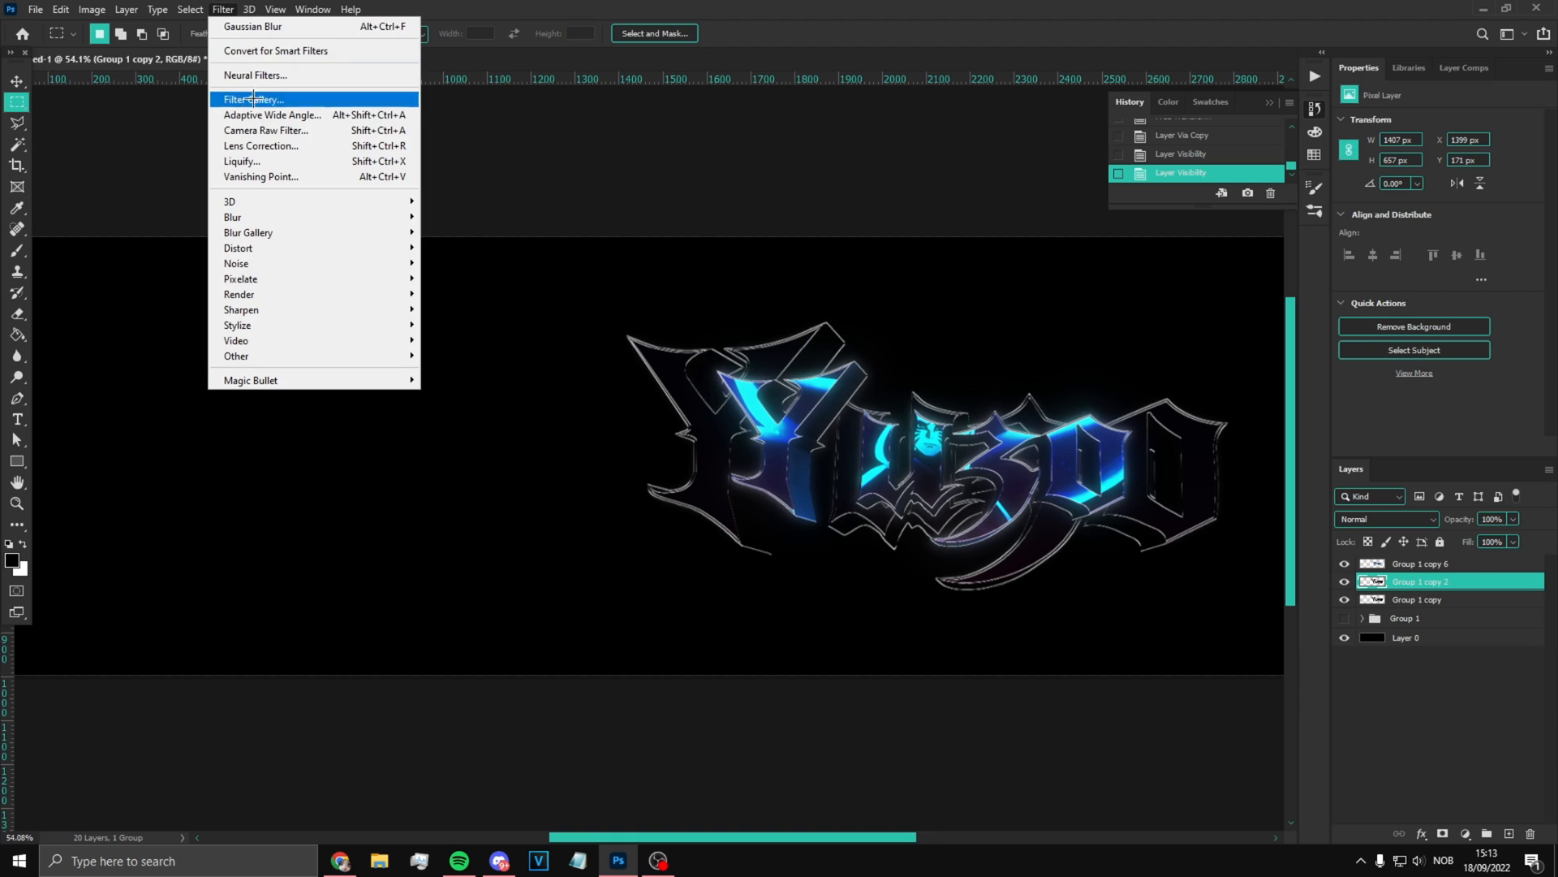
{"action": "left_click", "coordinate": [301, 99]}
{"action": "left_click", "coordinate": [1081, 540]}
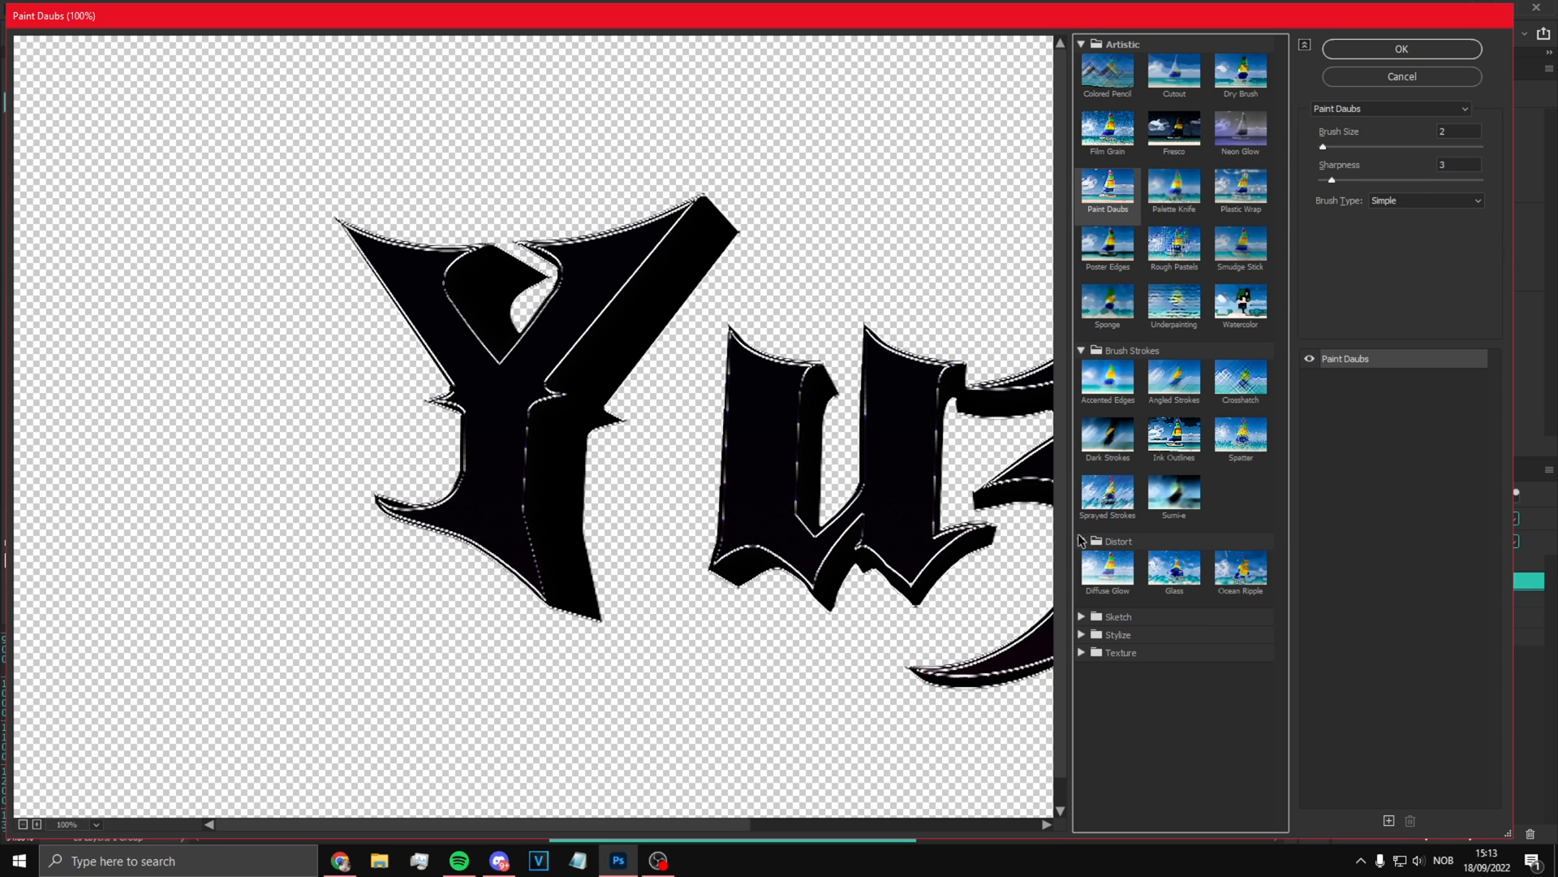
{"action": "left_click", "coordinate": [1081, 617]}
{"action": "scroll", "coordinate": [1086, 654], "scroll_direction": "down", "scroll_amount": 3}
{"action": "left_click", "coordinate": [1081, 803]}
{"action": "scroll", "coordinate": [1085, 799], "scroll_direction": "down", "scroll_amount": 2}
{"action": "left_click", "coordinate": [1107, 774]}
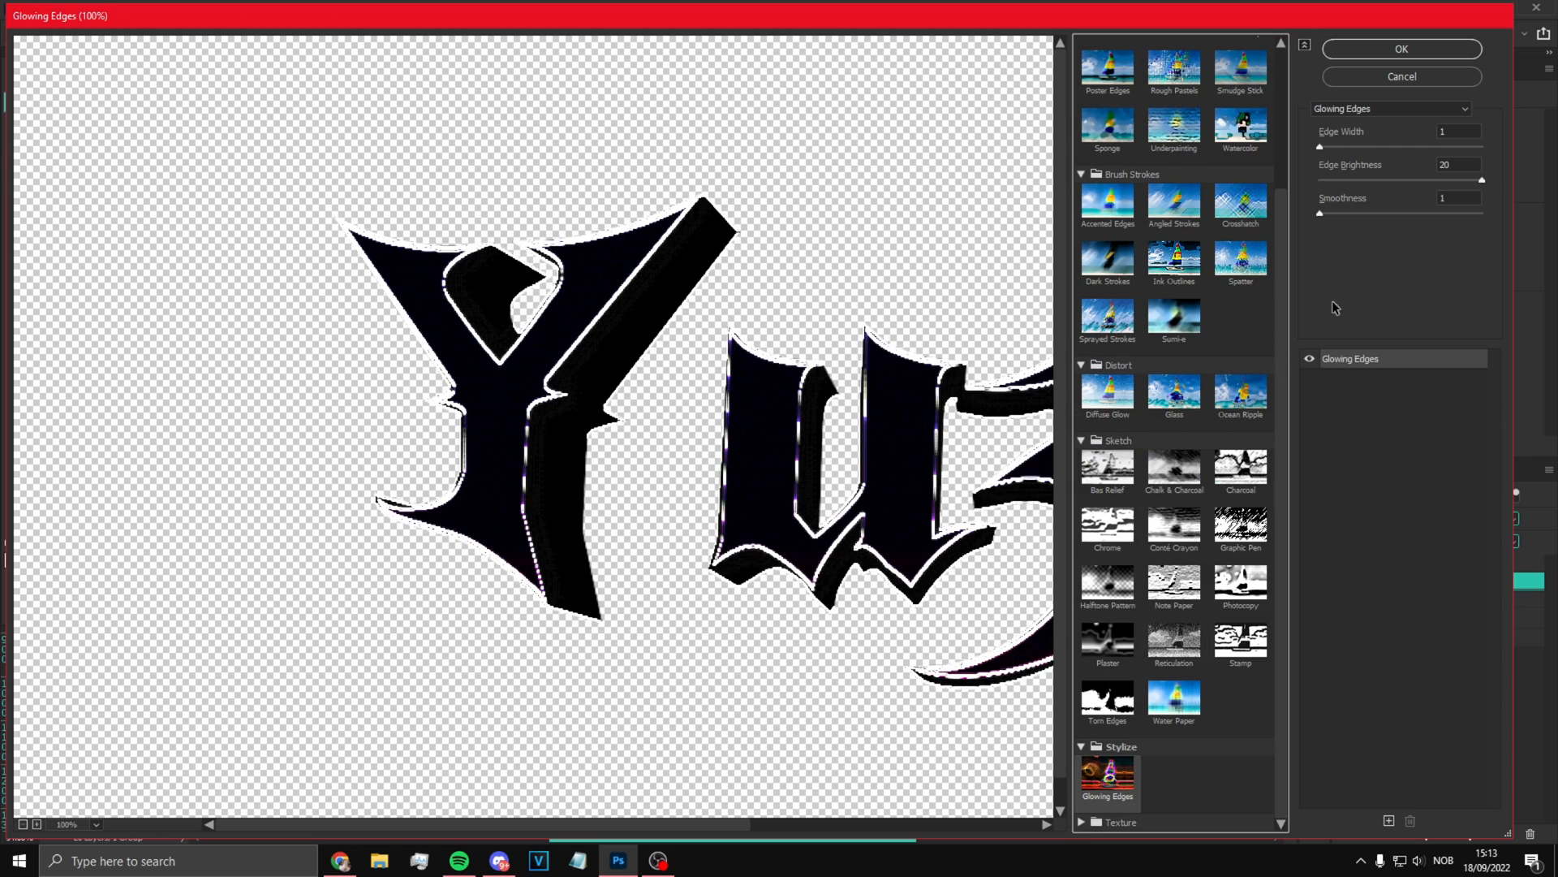
{"action": "left_click", "coordinate": [1402, 48]}
Step: Set the Glowing Edges layer's blend mode to Overlay and move it beneath Group 1 copy
{"action": "left_click", "coordinate": [1404, 520]}
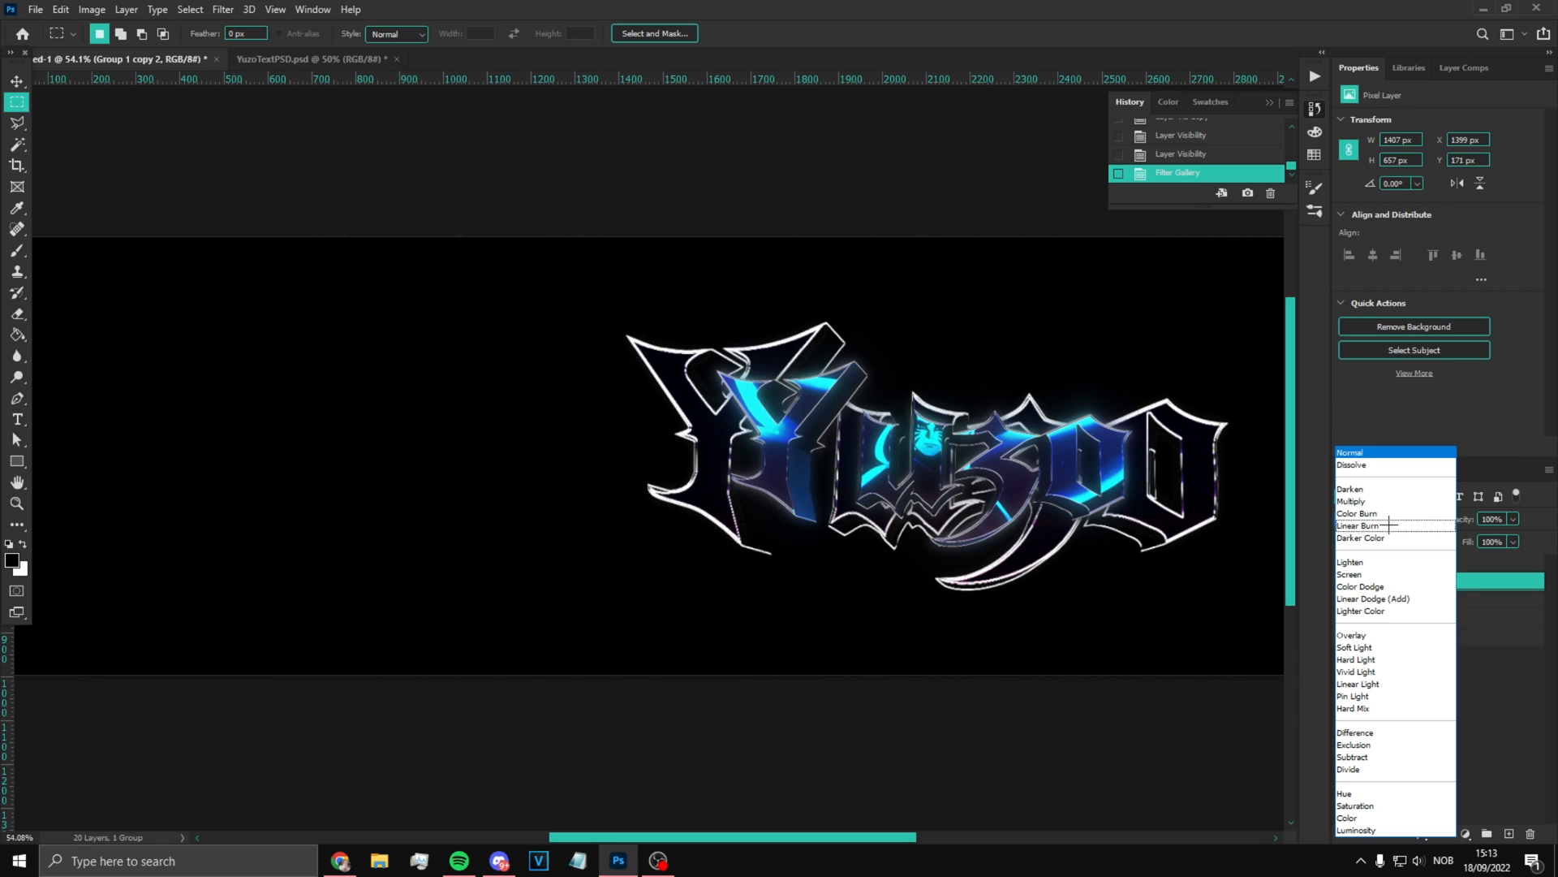
{"action": "left_click", "coordinate": [1386, 634]}
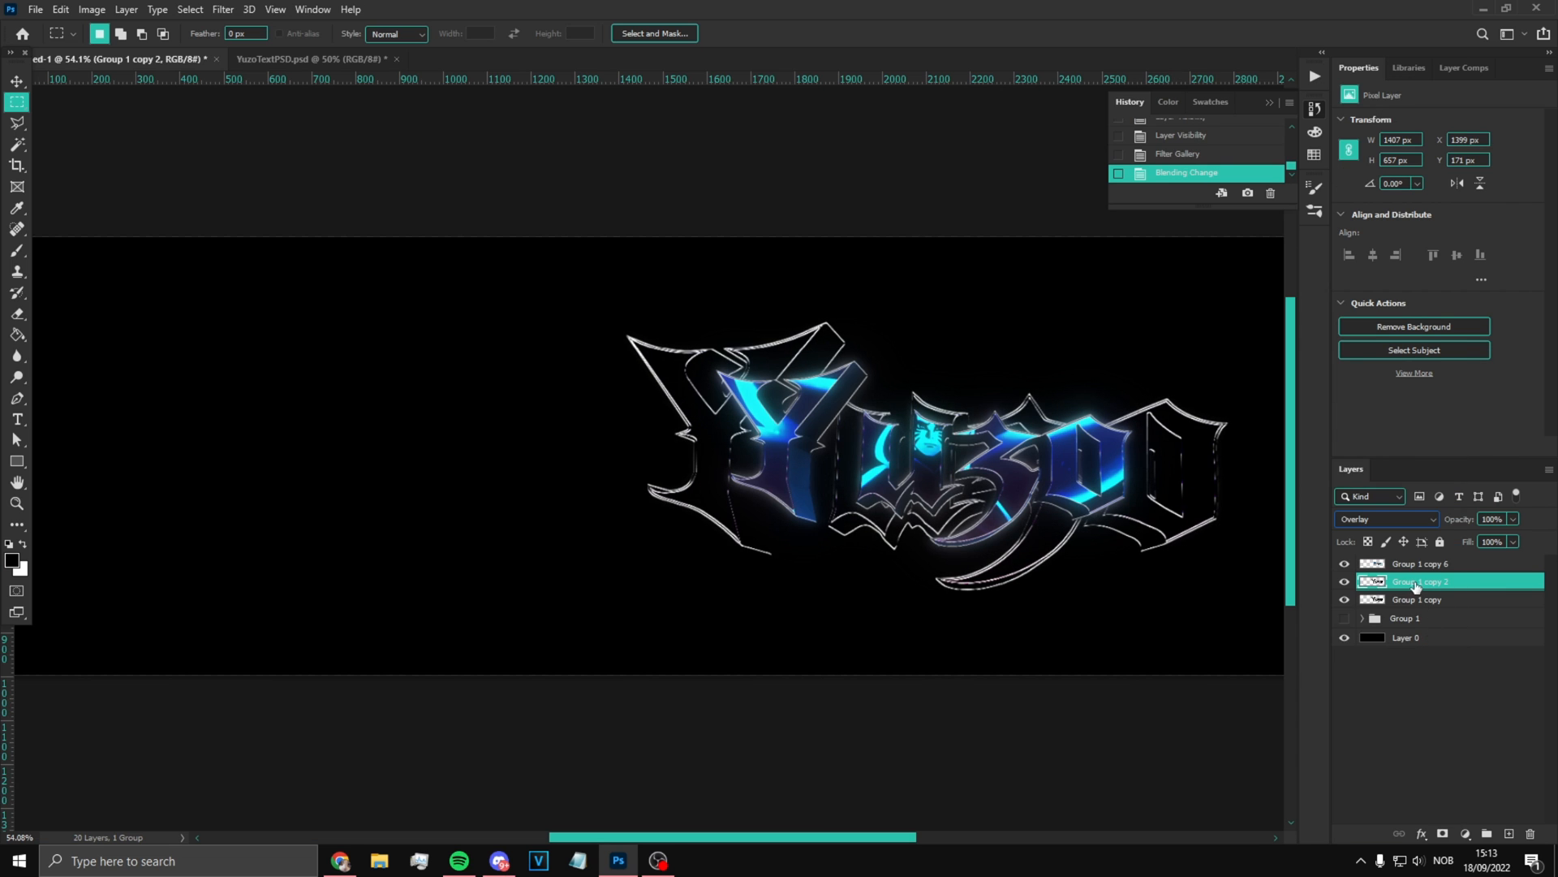
{"action": "left_click_drag", "start_coordinate": [1418, 582], "coordinate": [1419, 607]}
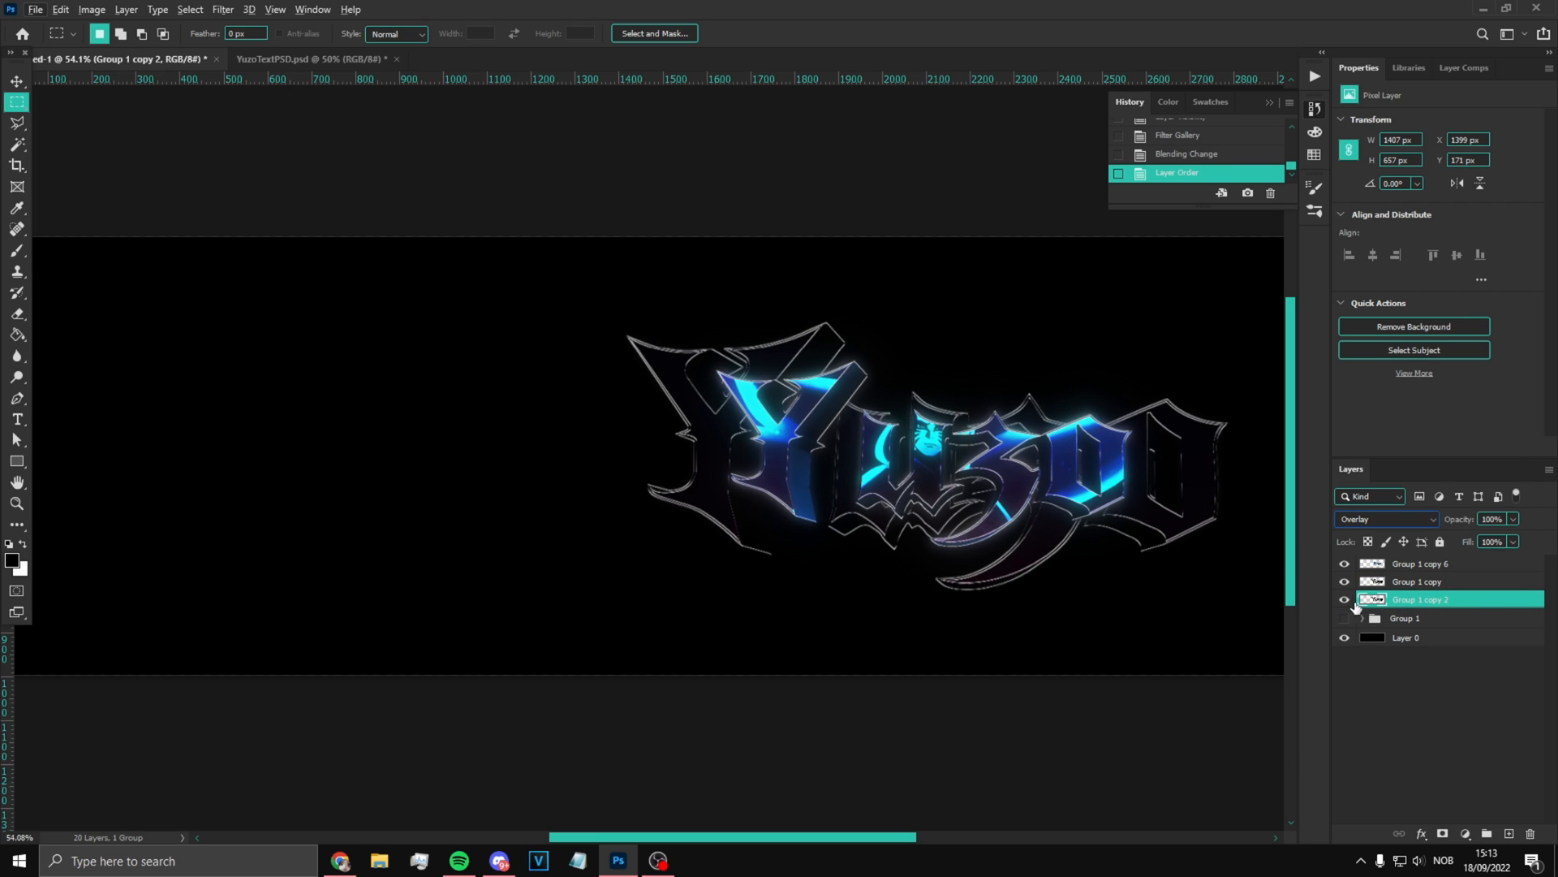
Step: Scale Group 1 copy 2 up to 1608 by 751 px and raise it to Y 77 px
{"action": "key", "text": "ctrl+t"}
{"action": "left_click_drag", "start_coordinate": [1235, 598], "coordinate": [1298, 632]}
{"action": "left_click_drag", "start_coordinate": [1047, 571], "coordinate": [1044, 550]}
{"action": "key", "text": "Return"}
Step: Set Group 1 copy 2 to Normal blending and try a reduced opacity
{"action": "left_click", "coordinate": [1388, 519]}
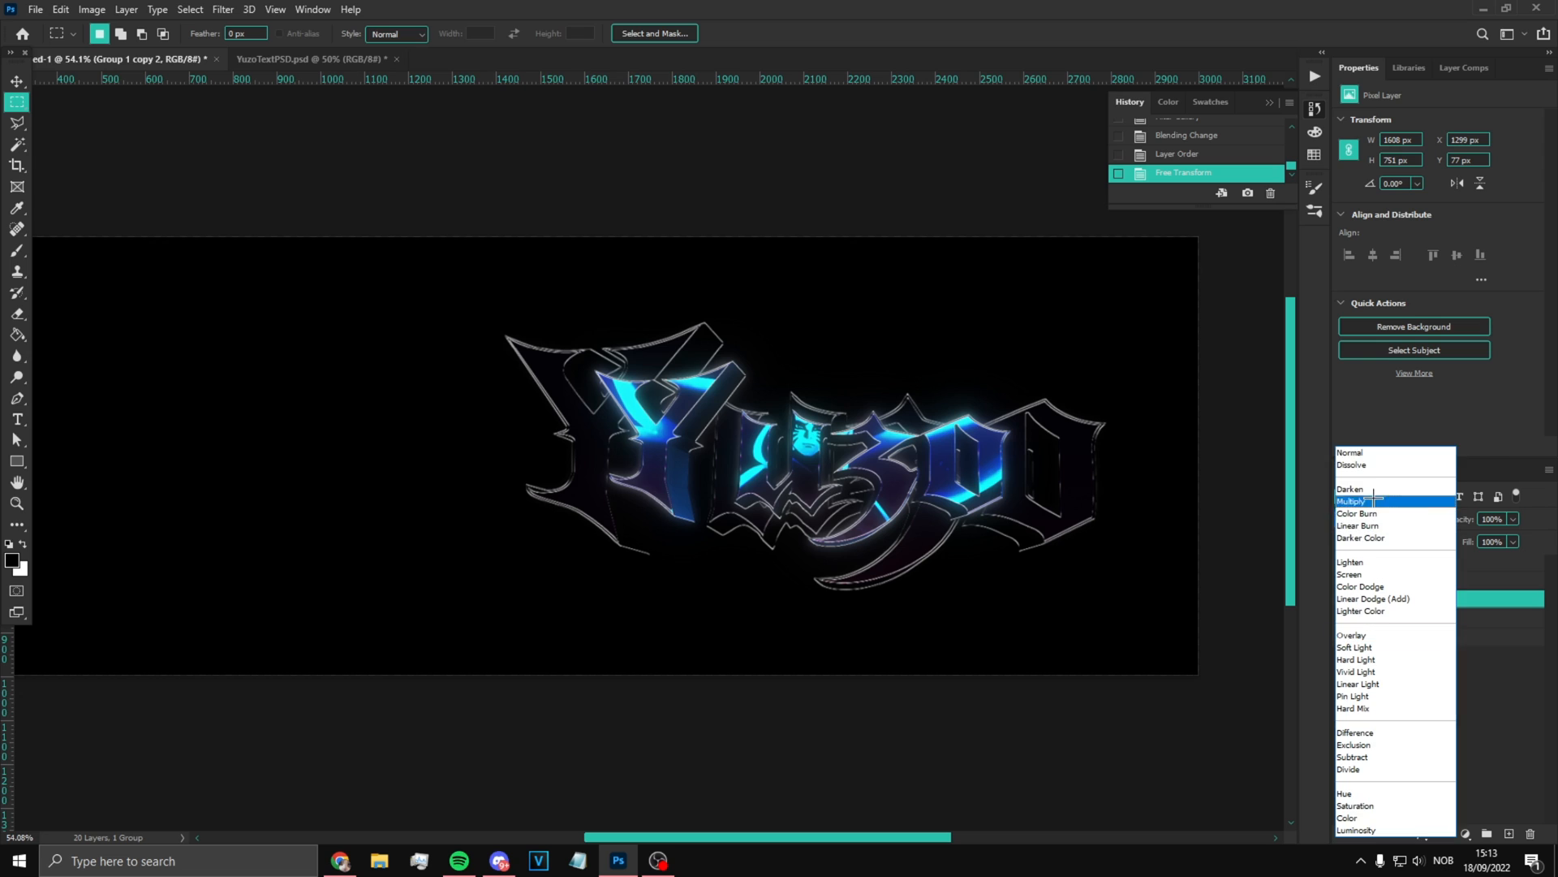
{"action": "left_click", "coordinate": [1372, 448]}
{"action": "left_click", "coordinate": [1513, 518]}
{"action": "left_click_drag", "start_coordinate": [1471, 538], "coordinate": [1457, 538]}
Step: Move Group 1 copy 2 up to Y 0 px and set its fill to 16%
{"action": "scroll", "coordinate": [917, 463], "scroll_direction": "down", "scroll_amount": 6}
{"action": "key", "text": "ctrl+t"}
{"action": "left_click_drag", "start_coordinate": [918, 461], "coordinate": [919, 441]}
{"action": "key", "text": "Return"}
{"action": "left_click_drag", "start_coordinate": [1484, 538], "coordinate": [1452, 561]}
{"action": "left_click", "coordinate": [1415, 519]}
Step: Erase the lower part of the faint enlarged text outline on Group 1 copy 2 with a large soft eraser
{"action": "scroll", "coordinate": [650, 457], "scroll_direction": "up", "scroll_amount": 3}
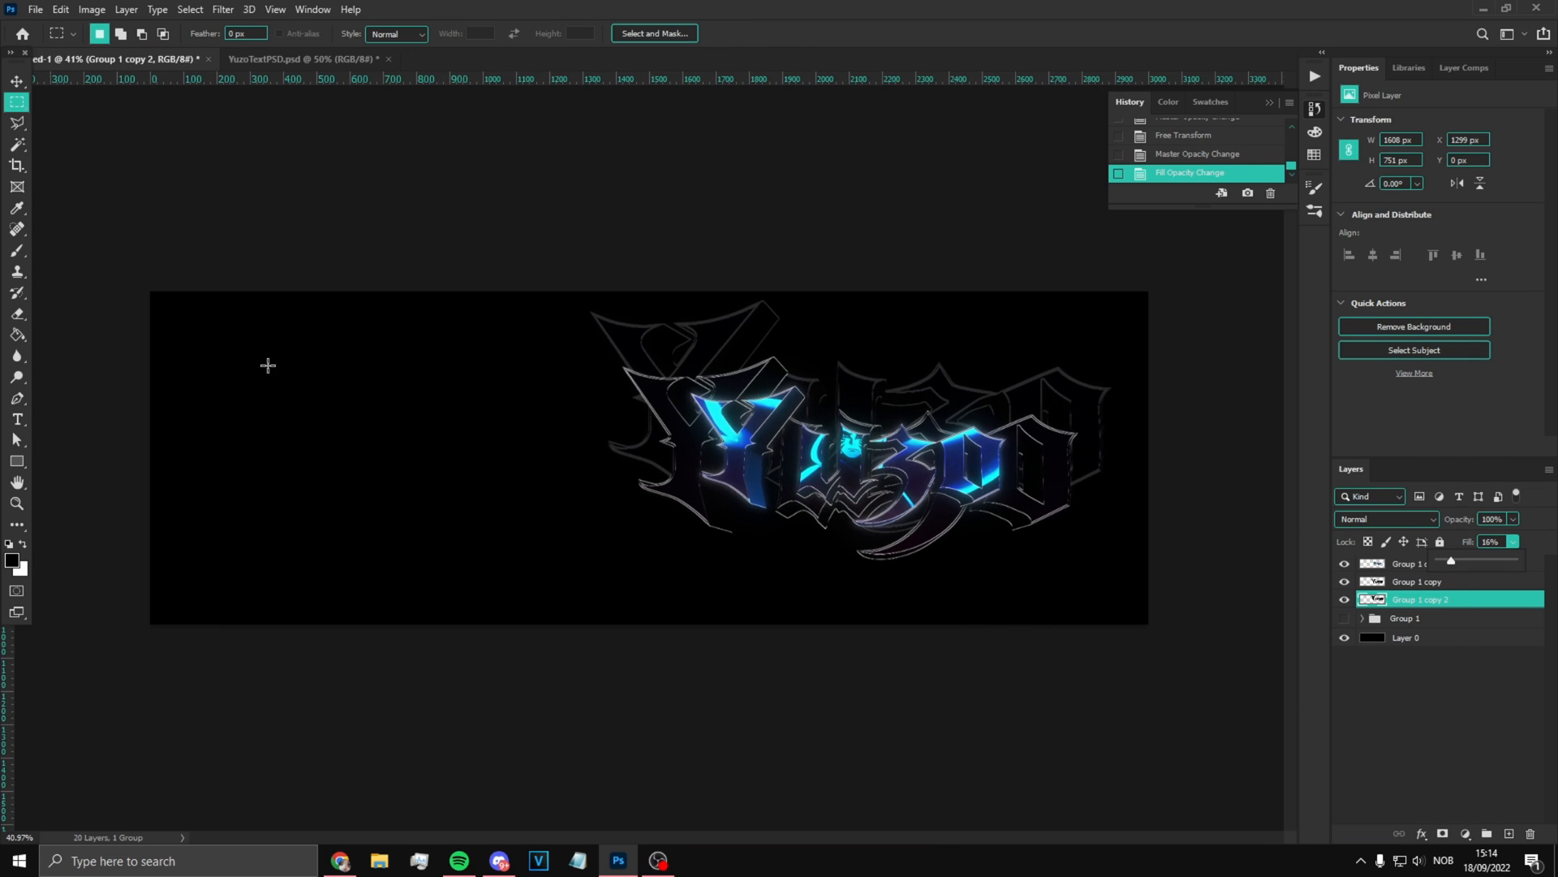
{"action": "left_click", "coordinate": [18, 311]}
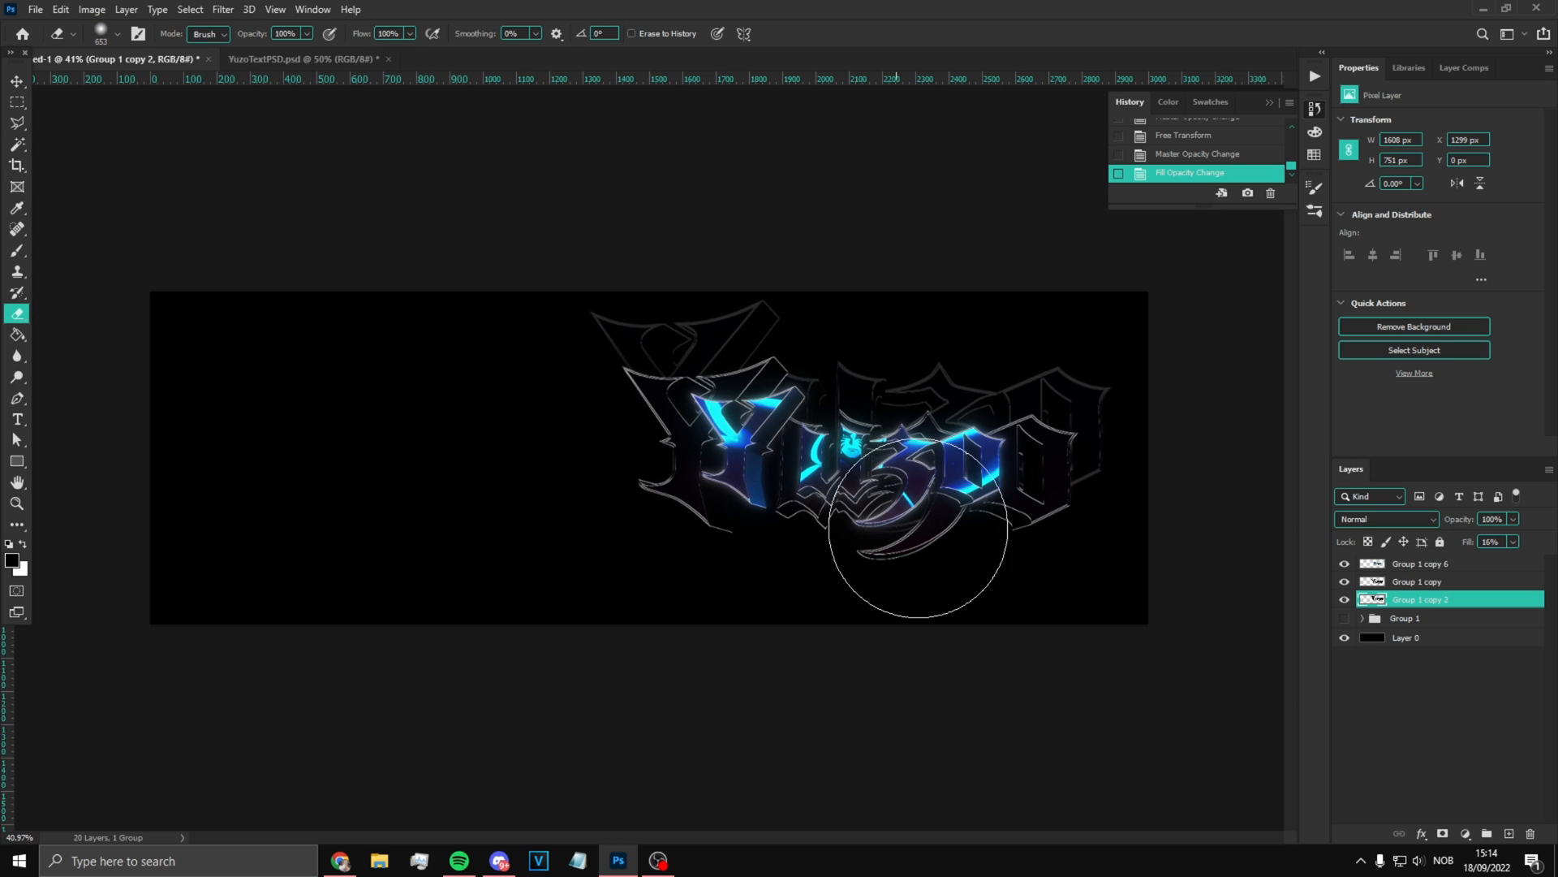
{"action": "mouse_move", "coordinate": [1169, 524]}
{"action": "left_mouse_down"}
{"action": "mouse_move", "coordinate": [581, 473]}
{"action": "mouse_move", "coordinate": [487, 463]}
{"action": "left_mouse_up"}
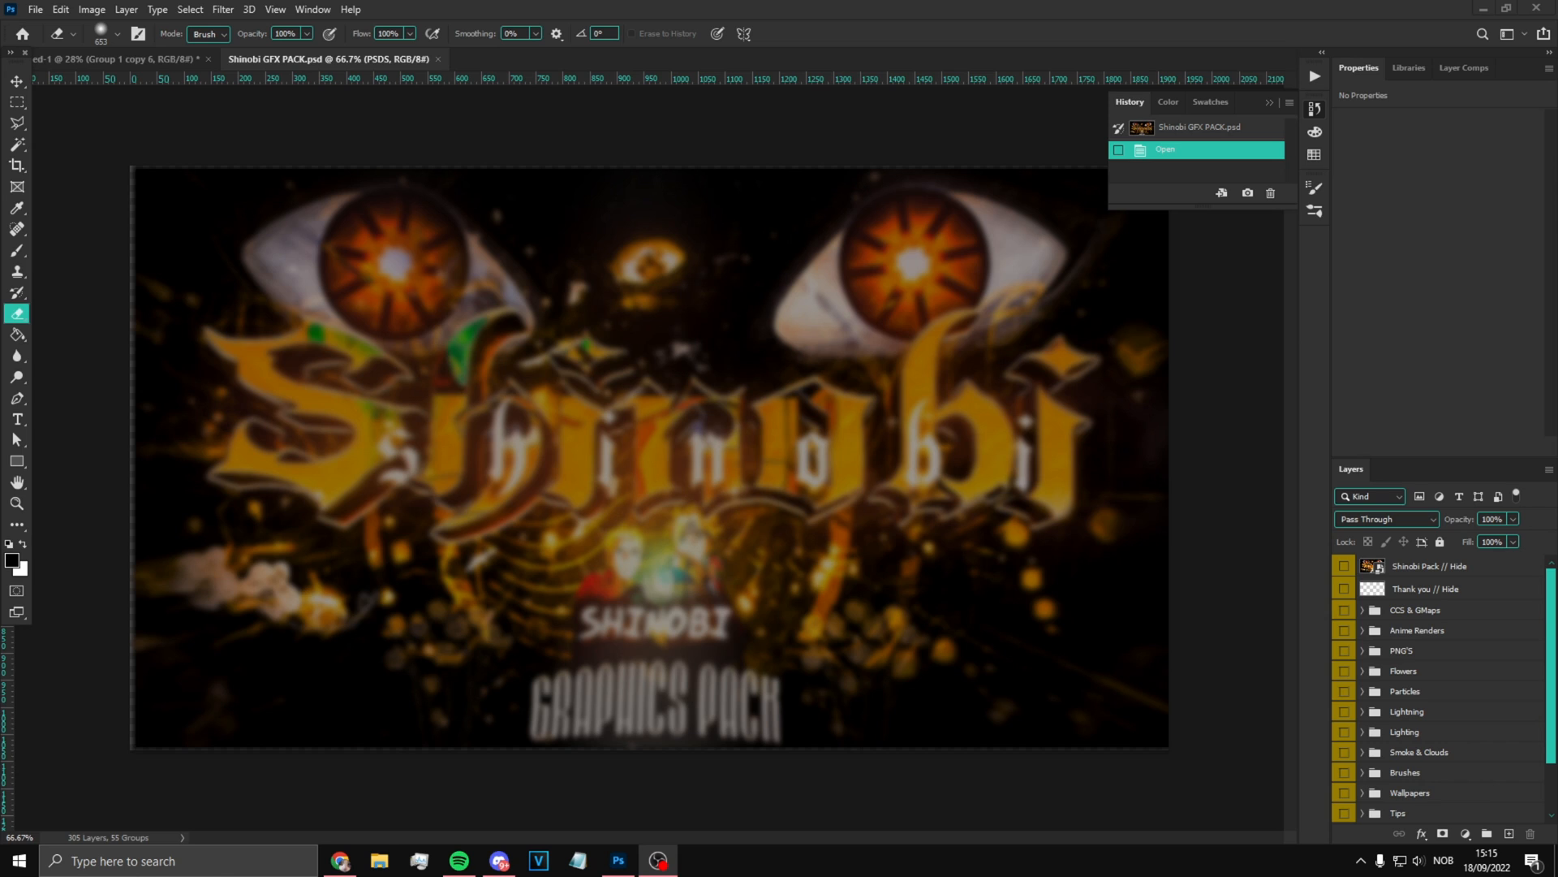
Step: Delete the "Shinobi Pack // Hide" and "Thank you // Hide" layers from Shinobi GFX PACK.psd
{"action": "left_click", "coordinate": [172, 59]}
{"action": "left_click", "coordinate": [315, 59]}
{"action": "scroll", "coordinate": [1393, 705], "scroll_direction": "up", "scroll_amount": 1}
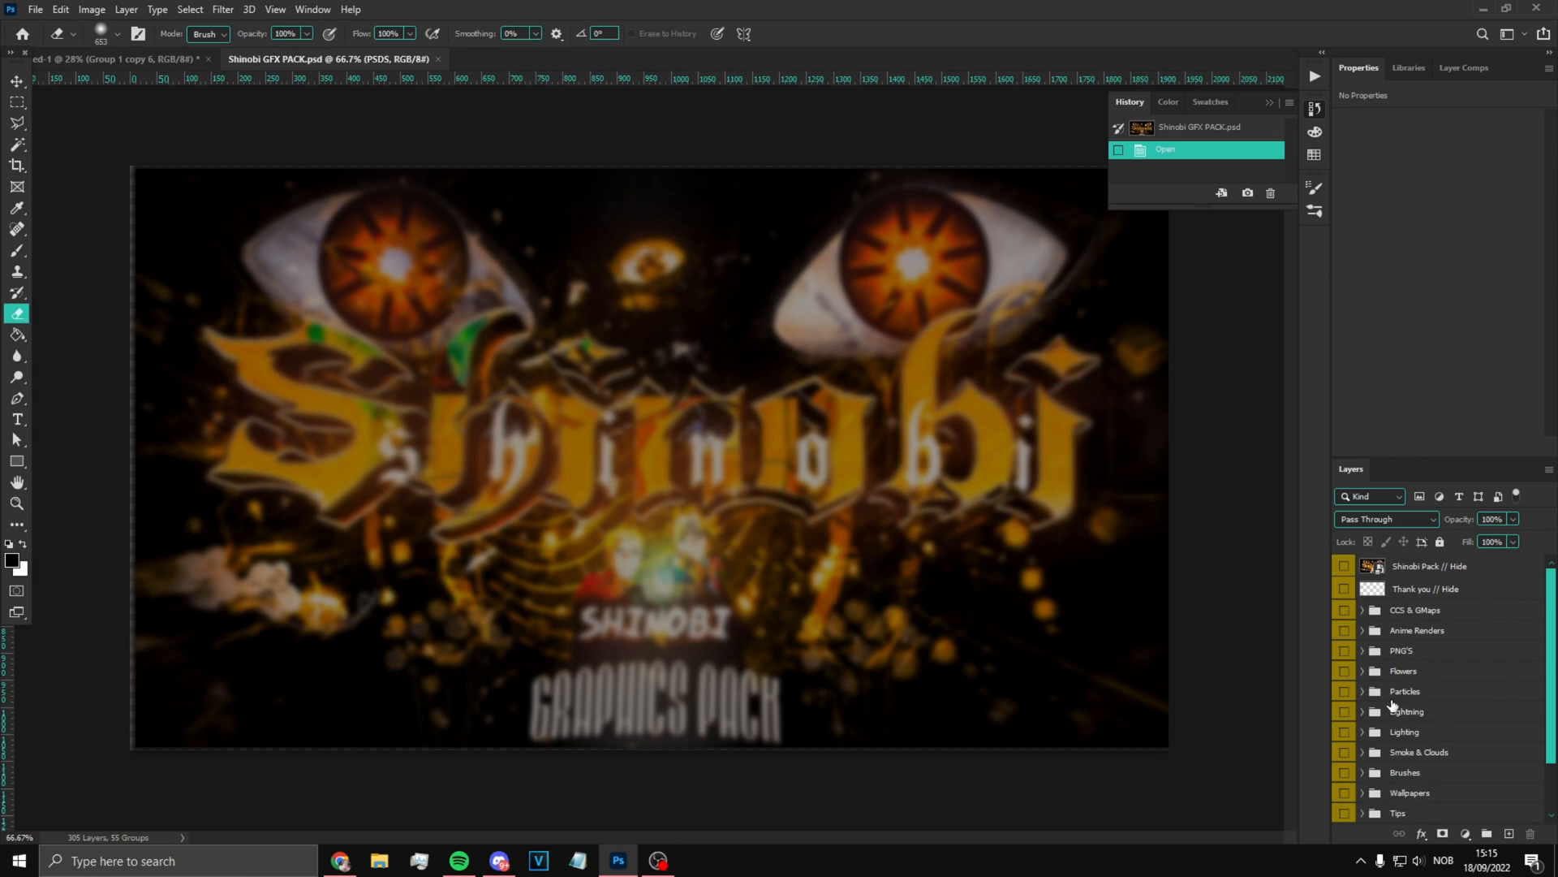
{"action": "left_click", "coordinate": [1425, 567]}
{"action": "key", "text": "Delete"}
{"action": "key", "text": "Delete"}
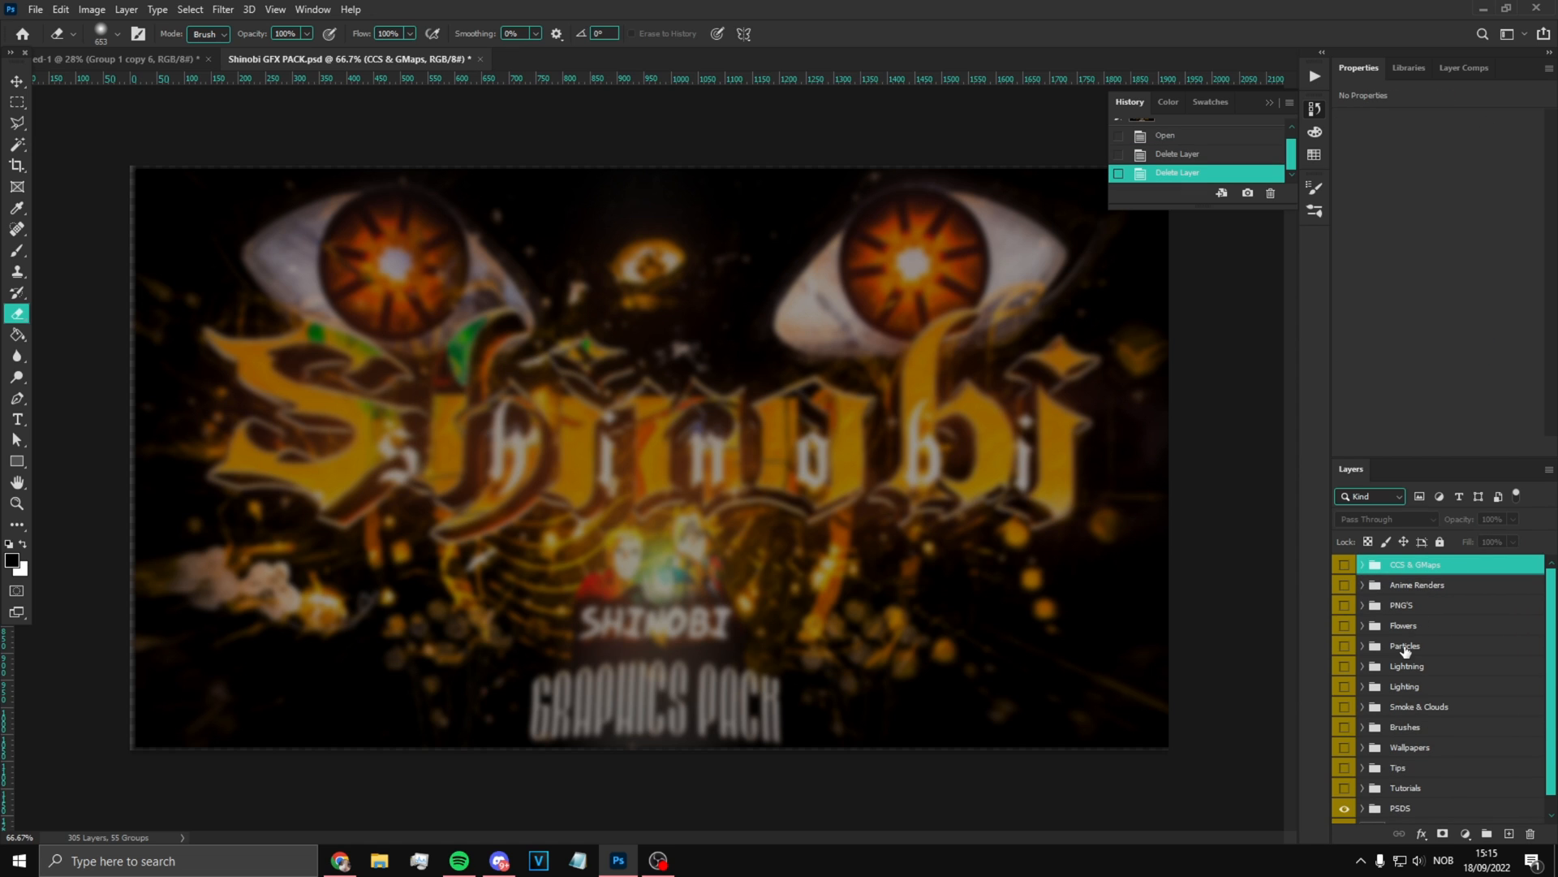
Step: Preview layers in the Flowers group and copy the hanging purple flowers layer into the Yuzo banner document
{"action": "left_click", "coordinate": [1362, 625]}
{"action": "scroll", "coordinate": [1353, 641], "scroll_direction": "down", "scroll_amount": 2}
{"action": "left_click", "coordinate": [1344, 658]}
{"action": "left_click", "coordinate": [1344, 658]}
{"action": "left_click", "coordinate": [1344, 636]}
{"action": "left_click", "coordinate": [1344, 636]}
{"action": "left_click", "coordinate": [1344, 657]}
{"action": "left_click_drag", "start_coordinate": [1428, 657], "coordinate": [779, 471]}
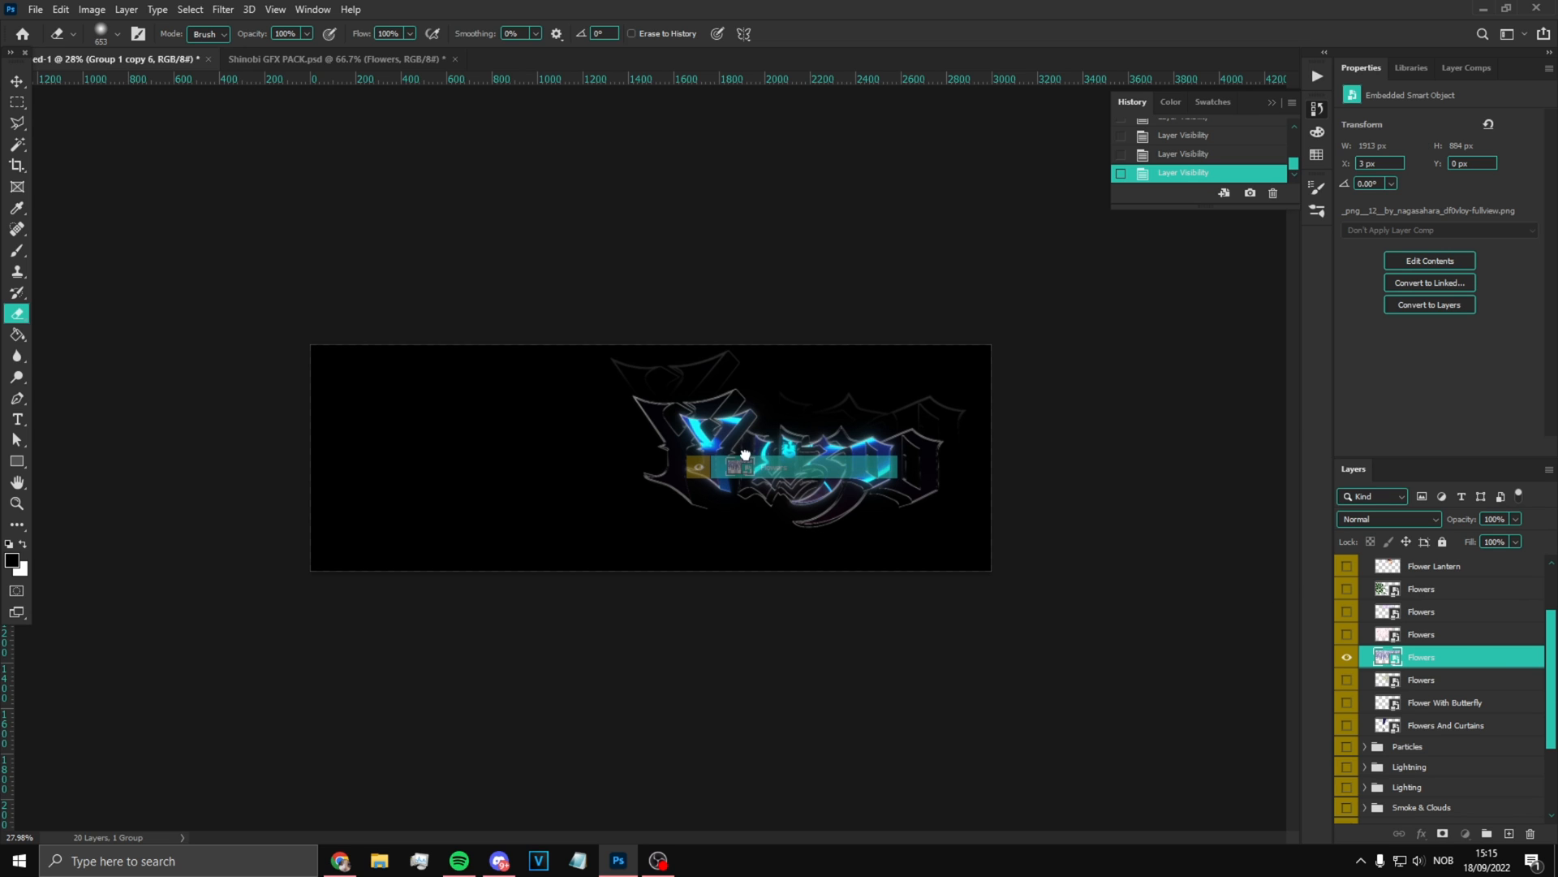
{"action": "left_click_drag", "start_coordinate": [753, 482], "coordinate": [753, 482]}
Step: Clip the flowers layer to Group 1 copy 6 and scale it to about 29% over the glowing text
{"action": "key", "text": "ctrl+alt+g"}
{"action": "scroll", "coordinate": [1010, 534], "scroll_direction": "up", "scroll_amount": 8}
{"action": "key", "text": "ctrl+t"}
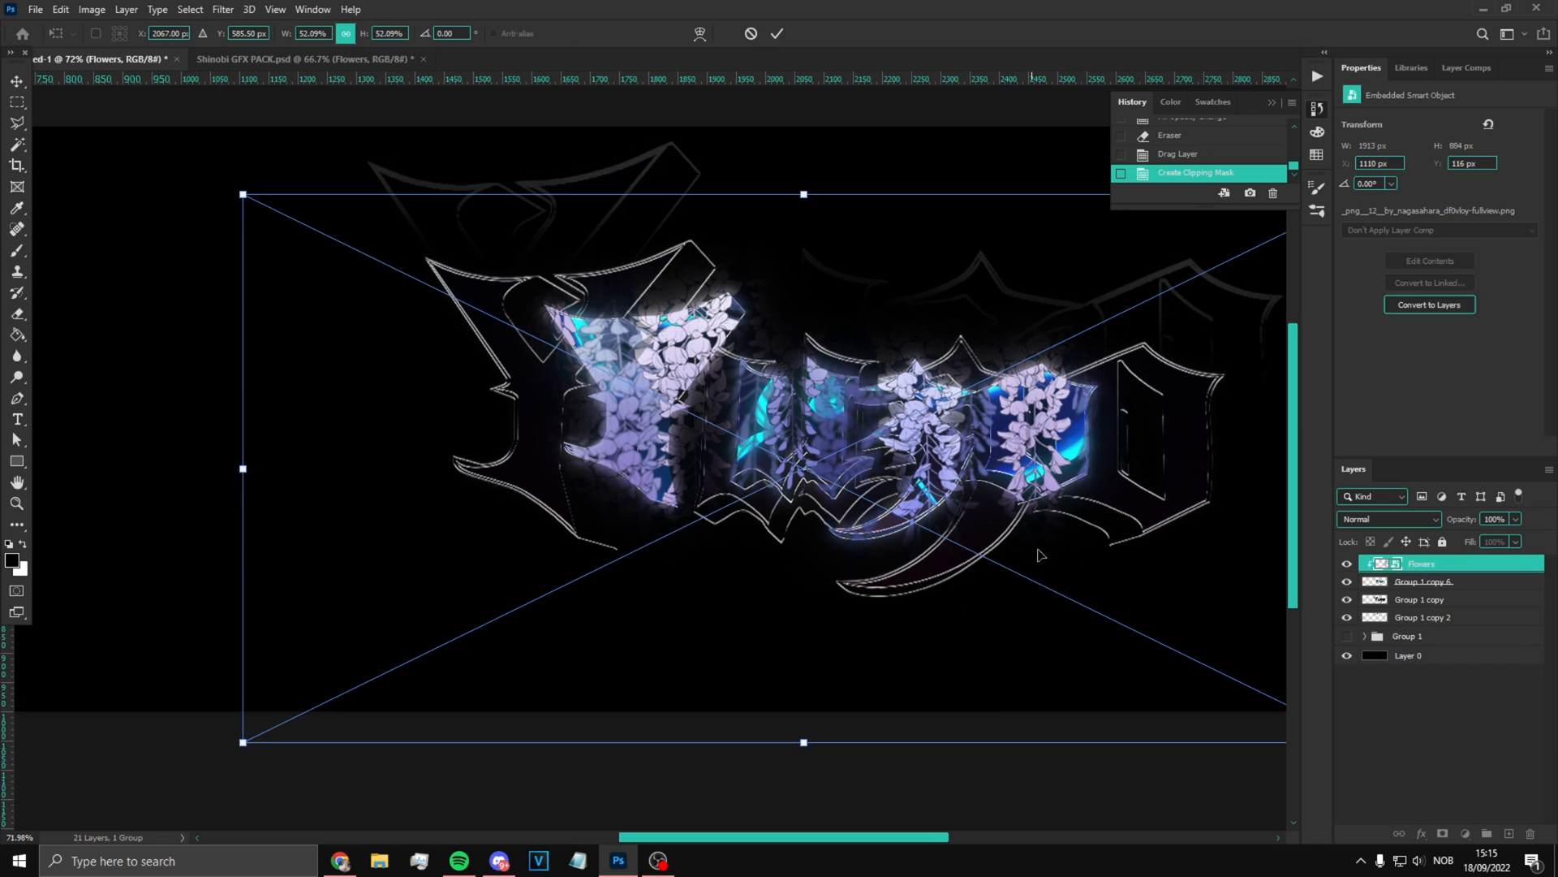
{"action": "scroll", "coordinate": [1030, 548], "scroll_direction": "down", "scroll_amount": 6}
{"action": "mouse_move", "coordinate": [1155, 635]}
{"action": "left_mouse_down"}
{"action": "mouse_move", "coordinate": [915, 522]}
{"action": "mouse_move", "coordinate": [1009, 543]}
{"action": "left_mouse_up"}
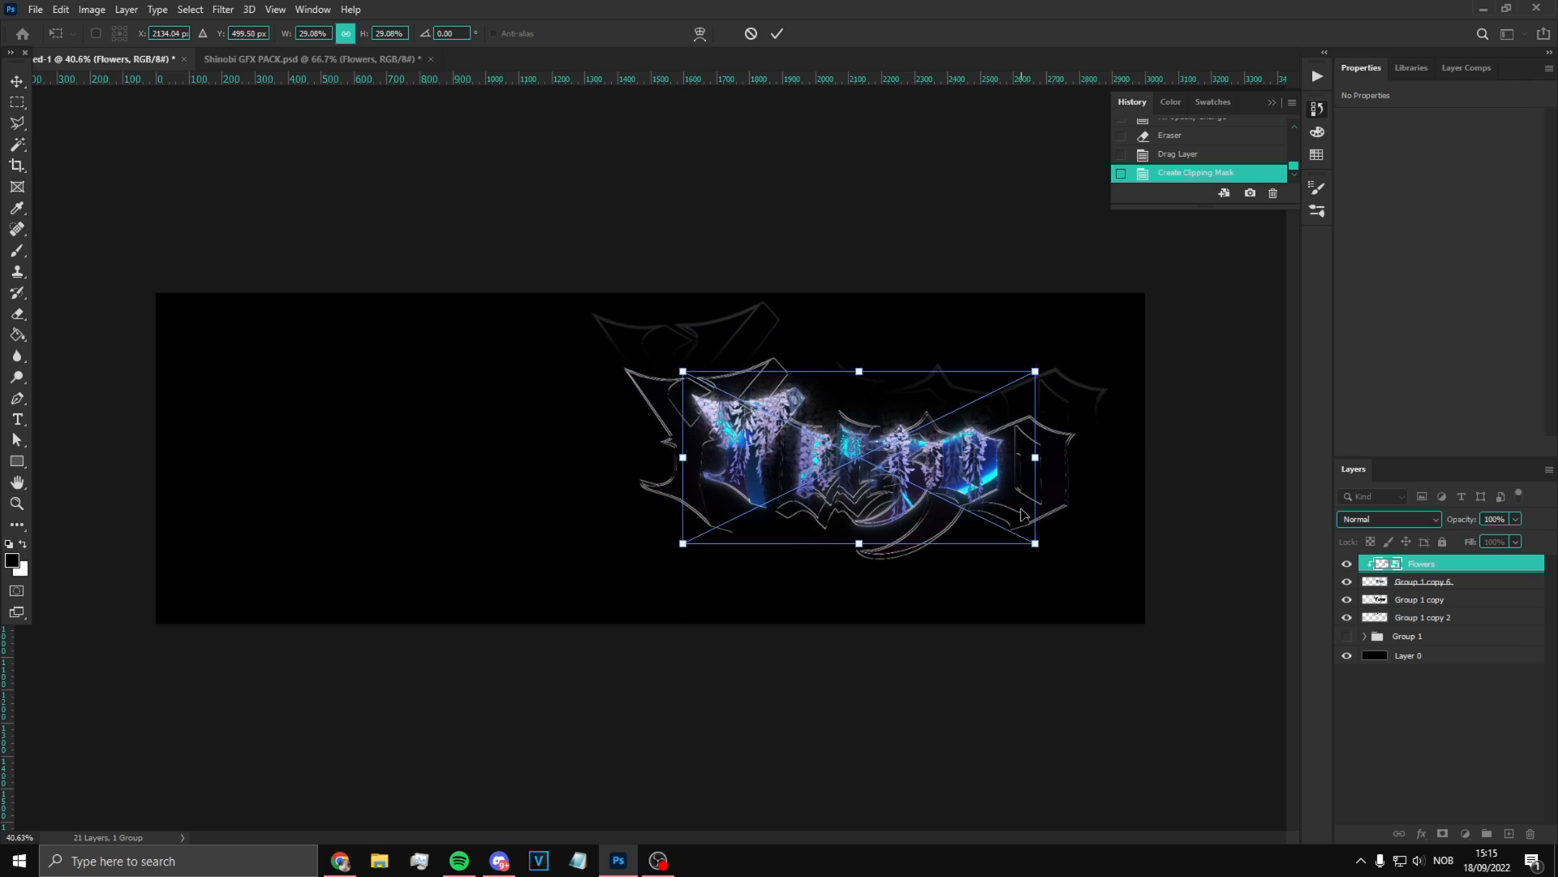
{"action": "key", "text": "Return"}
Step: Set the flowers layer's blend mode to Overlay and rasterize the layer
{"action": "key", "text": "e"}
{"action": "scroll", "coordinate": [808, 474], "scroll_direction": "up", "scroll_amount": 2}
{"action": "left_click", "coordinate": [1371, 521]}
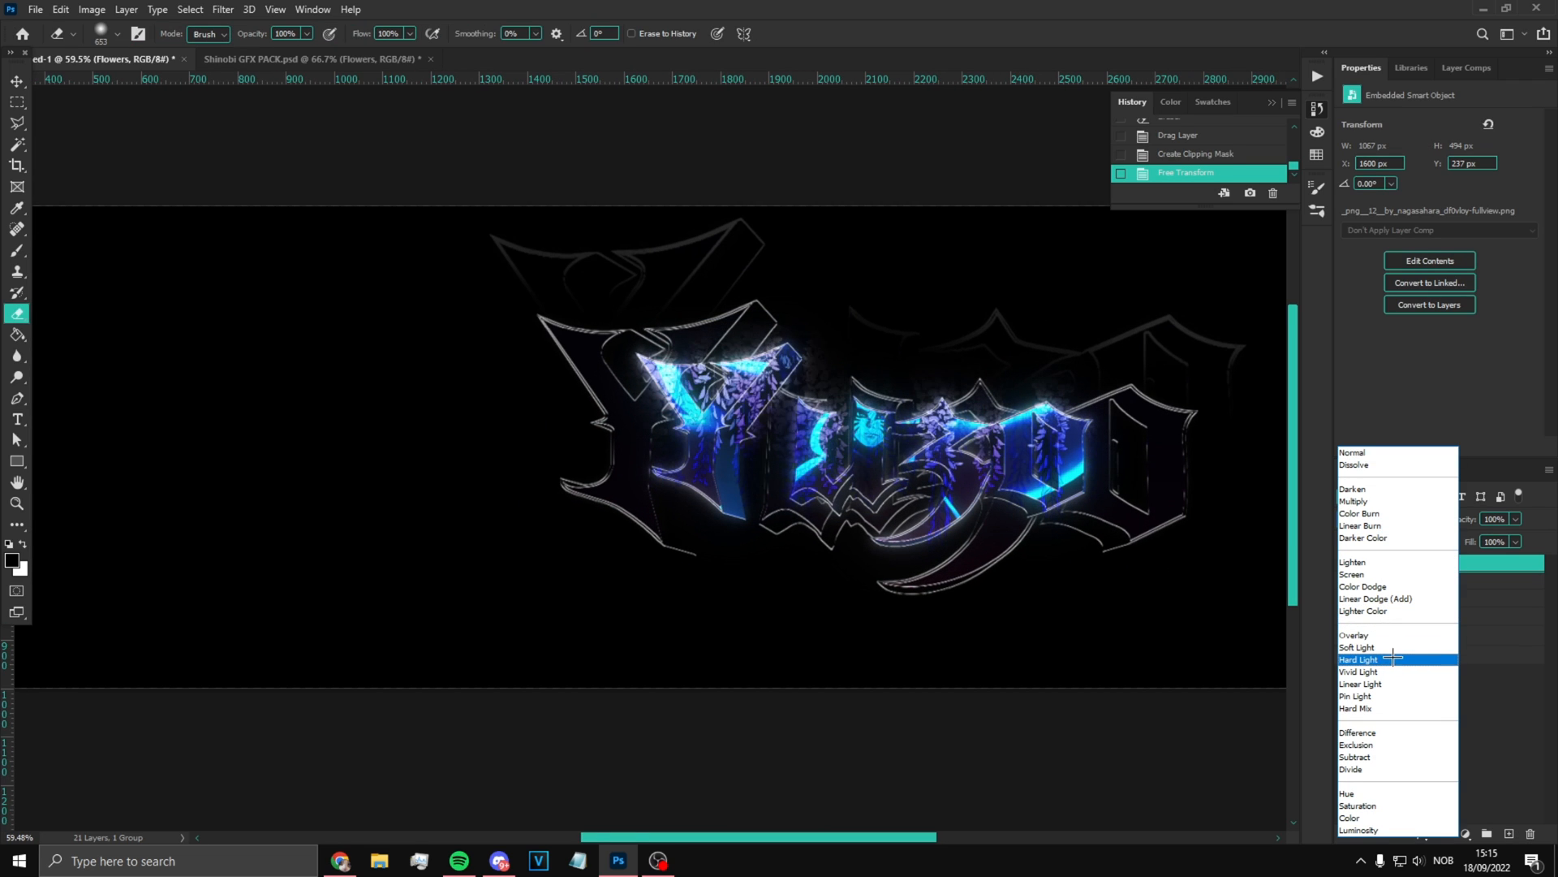
{"action": "left_click", "coordinate": [1389, 646]}
{"action": "key", "text": "Return"}
Step: Erase the flowers overlay around the upper right of the Y and above the tops of the remaining letters
{"action": "mouse_move", "coordinate": [750, 360]}
{"action": "left_mouse_down"}
{"action": "mouse_move", "coordinate": [682, 346]}
{"action": "mouse_move", "coordinate": [690, 321]}
{"action": "mouse_move", "coordinate": [765, 291]}
{"action": "left_mouse_up"}
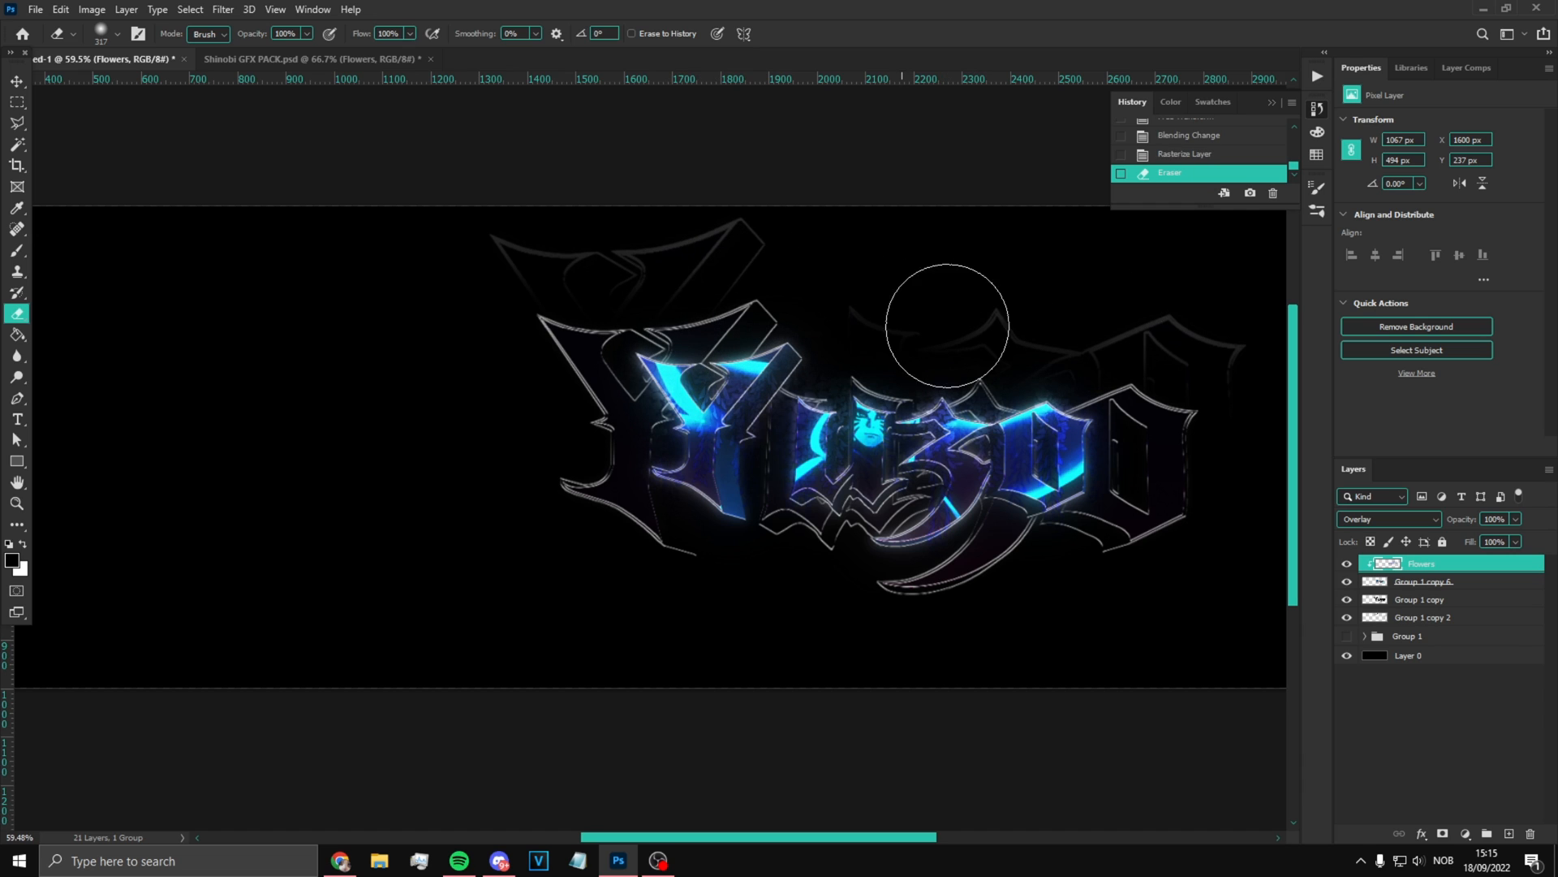
{"action": "left_click_drag", "start_coordinate": [1037, 333], "coordinate": [849, 332]}
{"action": "scroll", "coordinate": [882, 638], "scroll_direction": "up", "scroll_amount": 1}
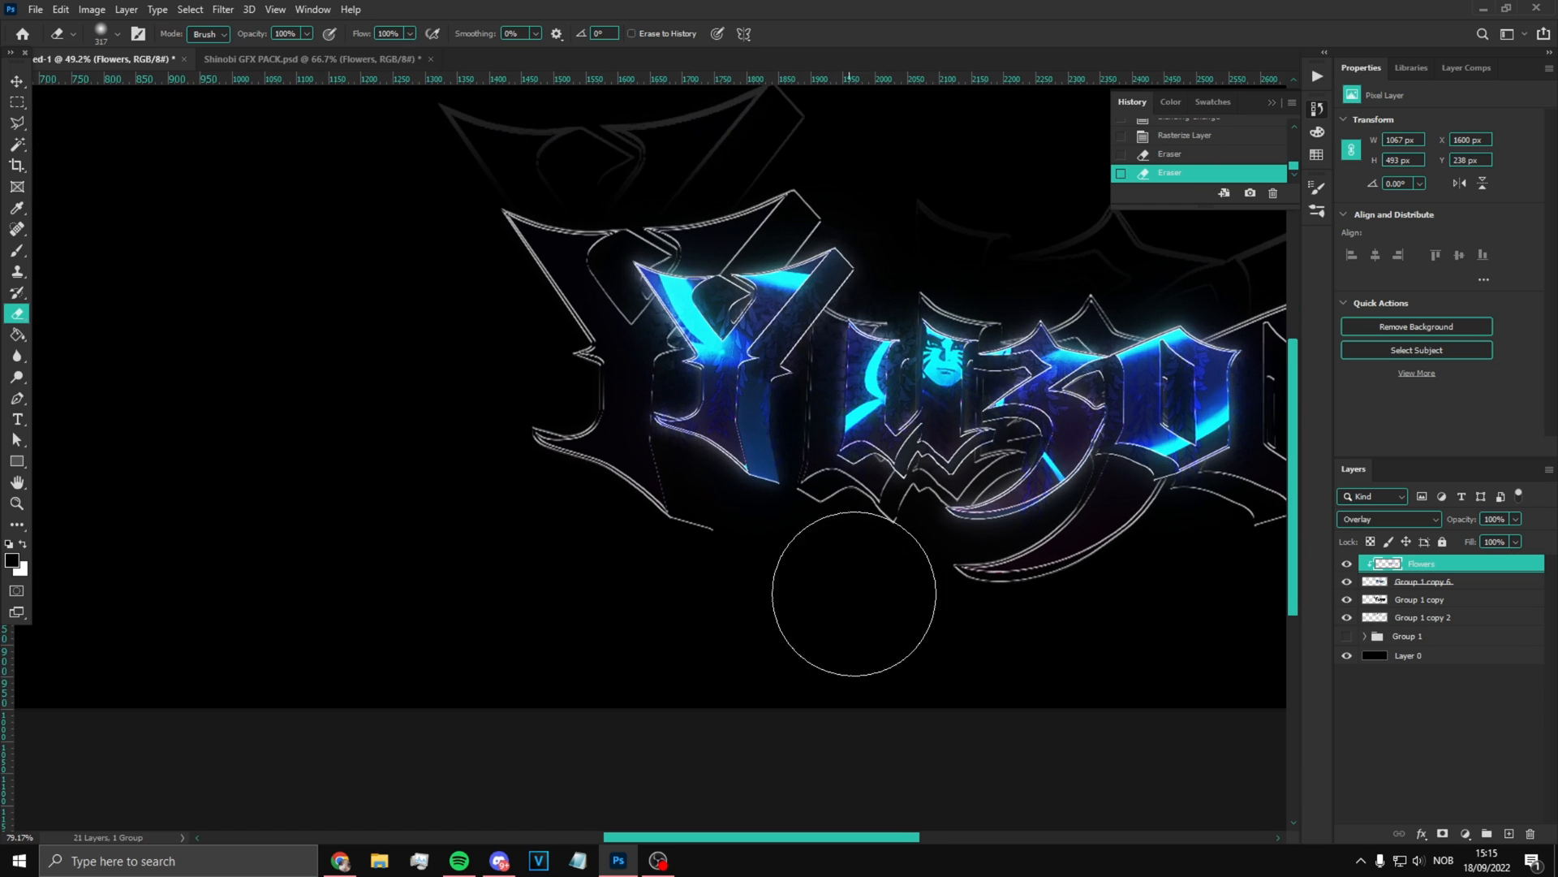
{"action": "scroll", "coordinate": [991, 592], "scroll_direction": "up", "scroll_amount": 1}
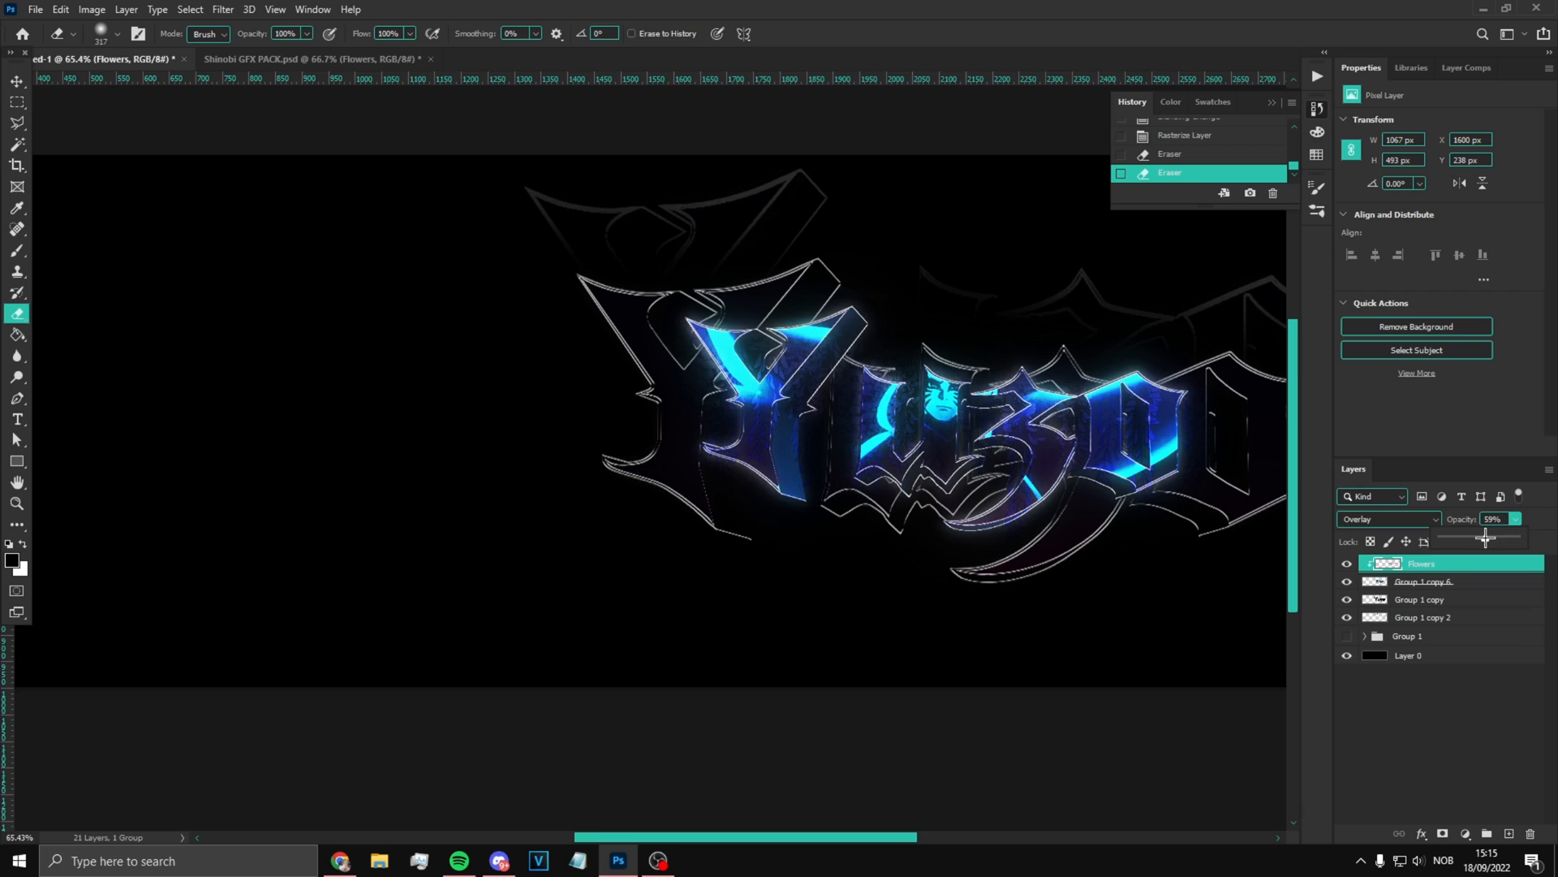
Step: Lower the clipped flowers layer's opacity to just under 60% and erase more of it across the Y
{"action": "left_click_drag", "start_coordinate": [1486, 537], "coordinate": [1481, 537]}
{"action": "scroll", "coordinate": [1169, 511], "scroll_direction": "down", "scroll_amount": 1}
{"action": "scroll", "coordinate": [722, 413], "scroll_direction": "up", "scroll_amount": 12}
{"action": "left_click_drag", "start_coordinate": [816, 418], "coordinate": [748, 417]}
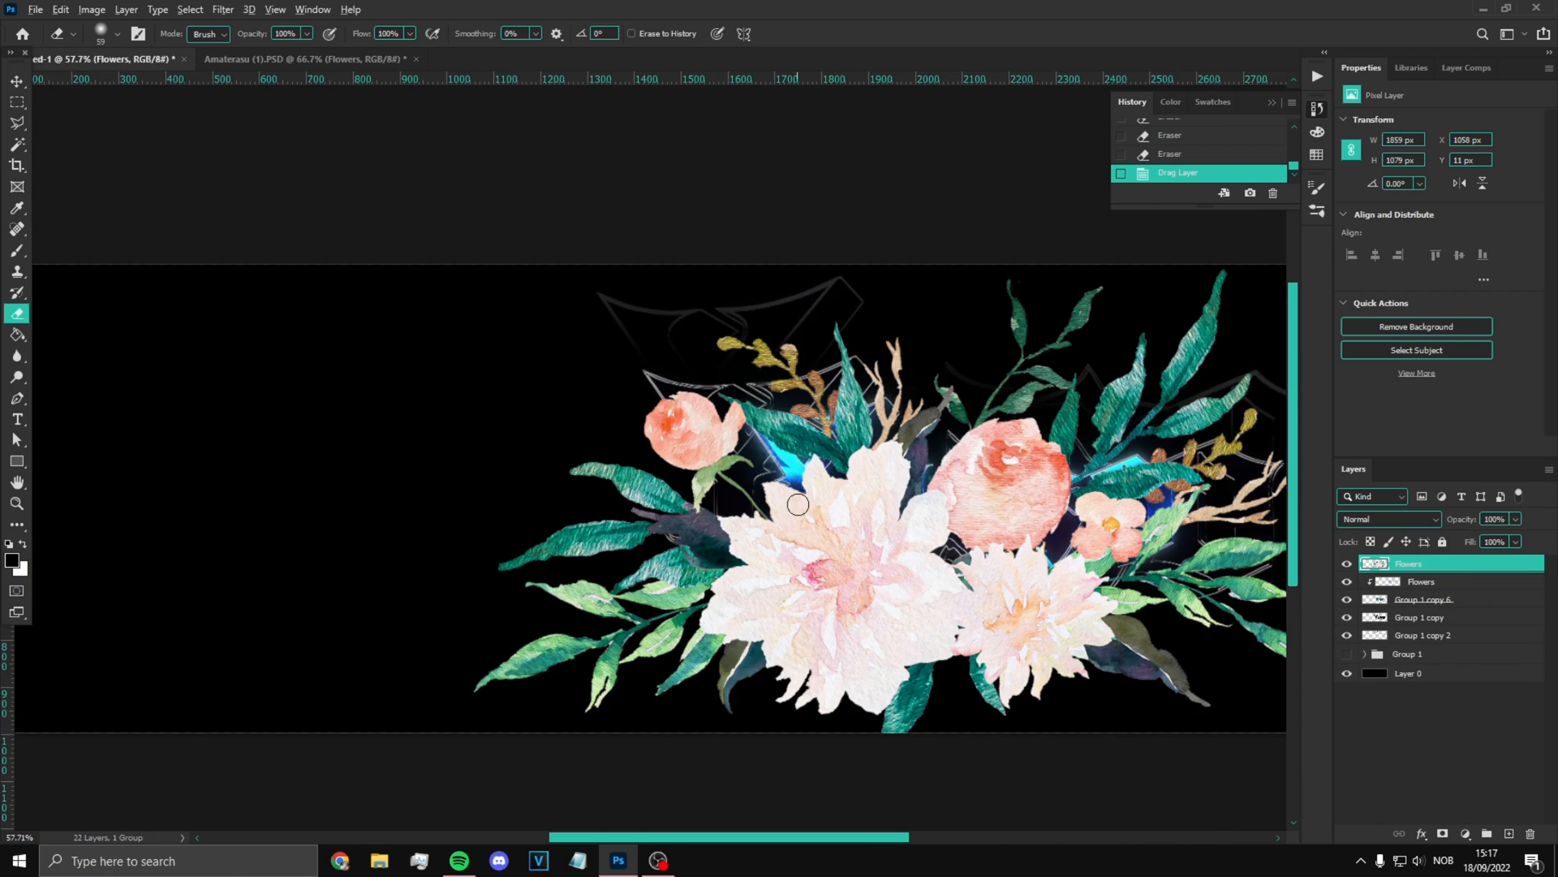
{"action": "scroll", "coordinate": [794, 507], "scroll_direction": "down", "scroll_amount": 1}
{"action": "scroll", "coordinate": [963, 549], "scroll_direction": "up", "scroll_amount": 3}
{"action": "scroll", "coordinate": [890, 543], "scroll_direction": "down", "scroll_amount": 3}
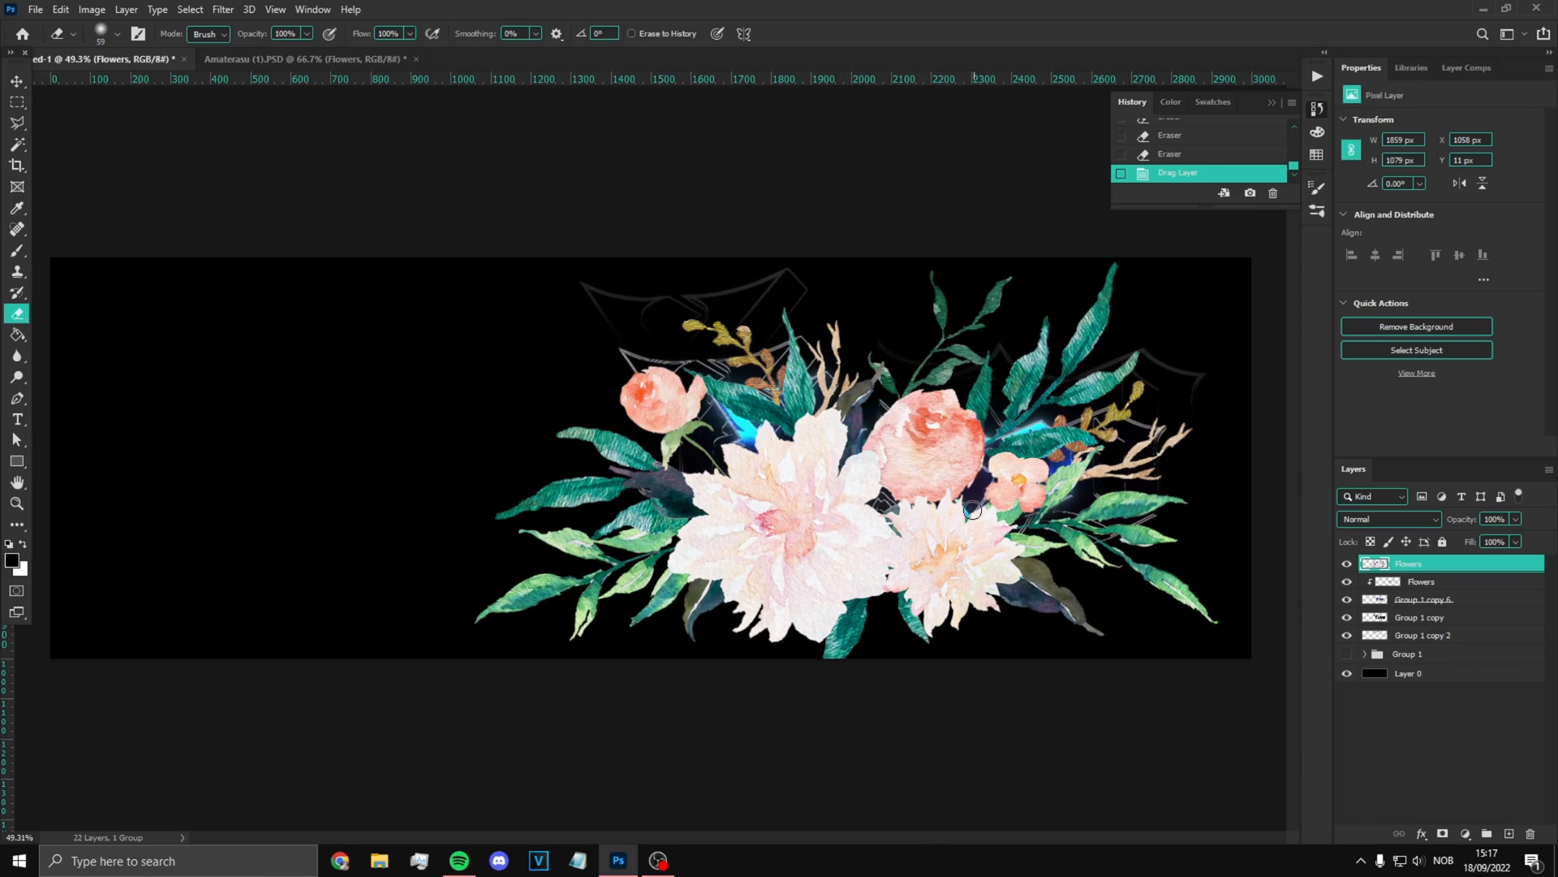
Step: Turn the full-size top Flowers layer into a black silhouette by setting its Hue/Saturation lightness to -100
{"action": "scroll", "coordinate": [984, 511], "scroll_direction": "up", "scroll_amount": 3}
{"action": "scroll", "coordinate": [985, 511], "scroll_direction": "down", "scroll_amount": 2}
{"action": "scroll", "coordinate": [939, 546], "scroll_direction": "up", "scroll_amount": 5}
{"action": "scroll", "coordinate": [1055, 544], "scroll_direction": "down", "scroll_amount": 5}
{"action": "scroll", "coordinate": [1136, 503], "scroll_direction": "up", "scroll_amount": 2}
{"action": "key", "text": "ctrl+u"}
{"action": "left_click_drag", "start_coordinate": [1282, 471], "coordinate": [1184, 472]}
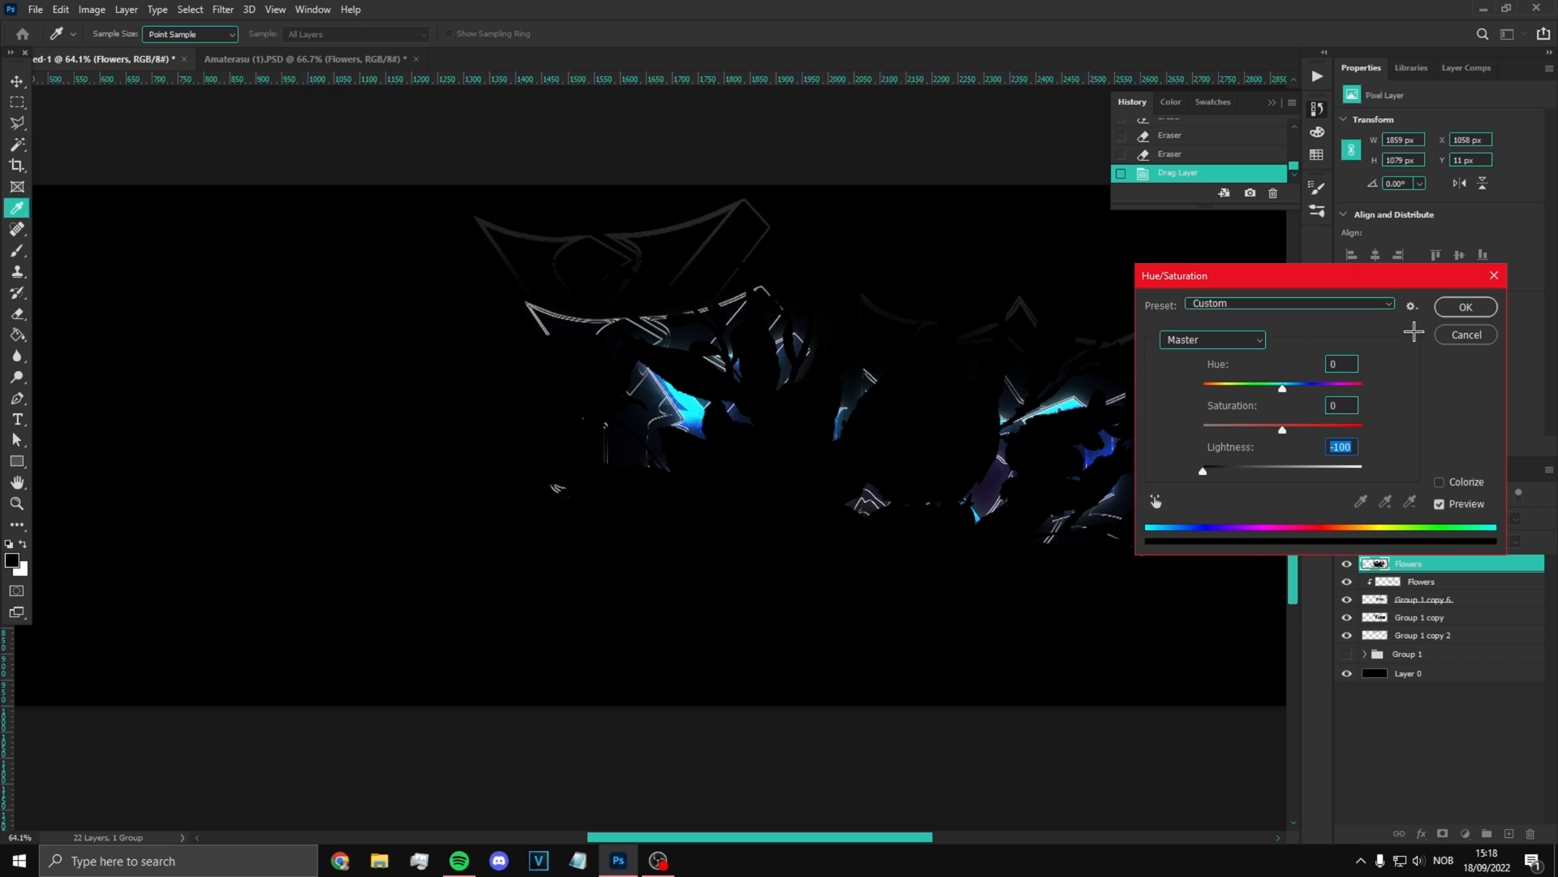
{"action": "left_click", "coordinate": [1464, 307]}
Step: Paint the black background on Layer 0 white with a large soft brush, keeping the black flowers hidden while painting
{"action": "left_click", "coordinate": [1346, 563]}
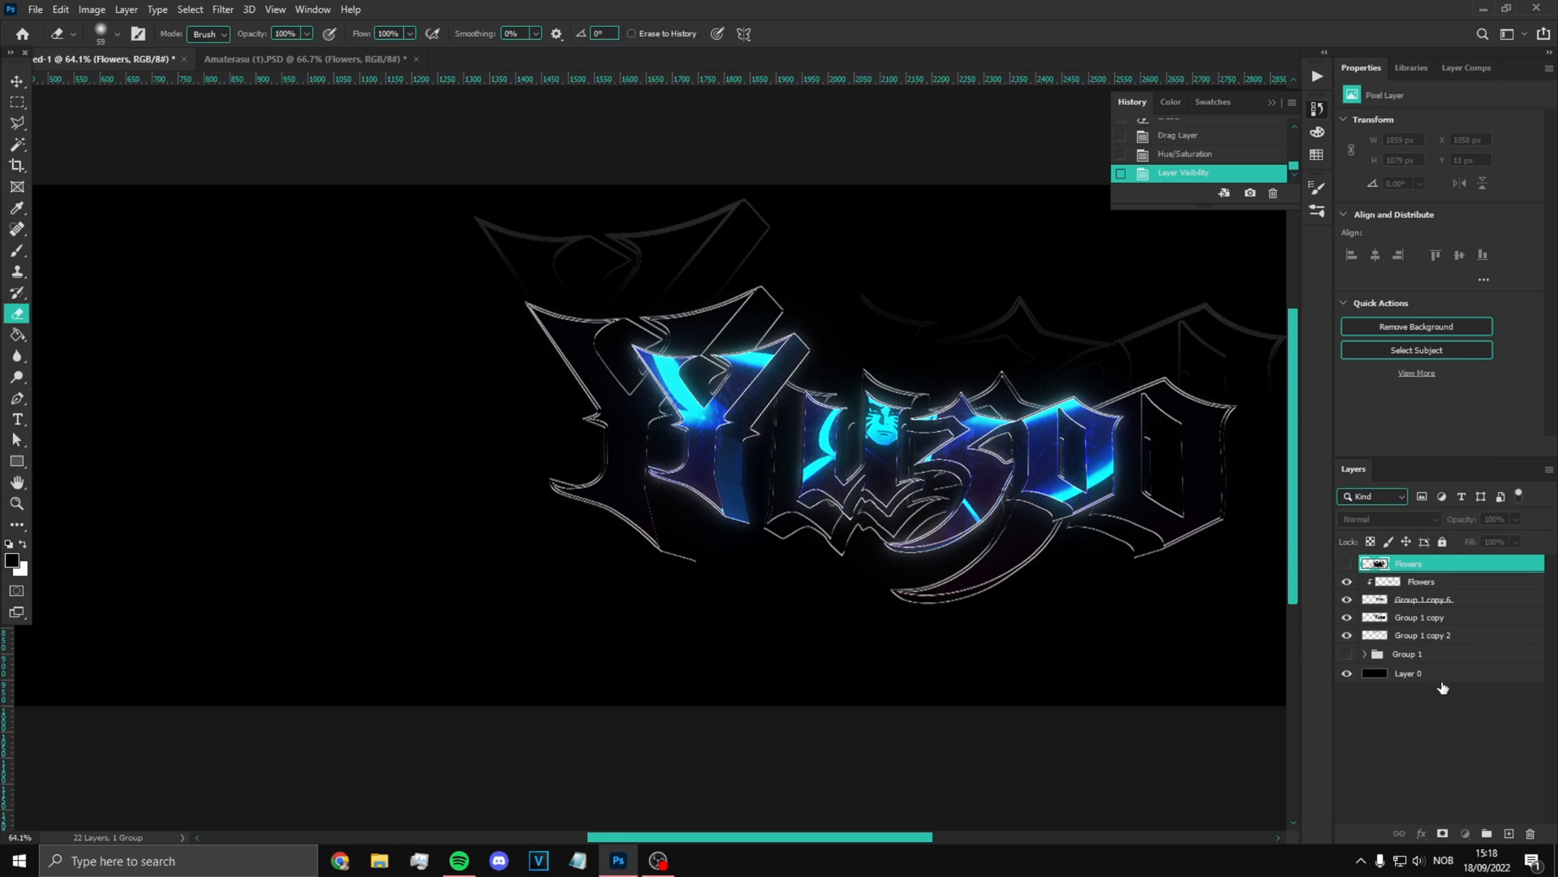
{"action": "left_click", "coordinate": [1442, 678]}
{"action": "key", "text": "x"}
{"action": "left_click", "coordinate": [17, 250]}
{"action": "scroll", "coordinate": [546, 464], "scroll_direction": "down", "scroll_amount": 2}
{"action": "mouse_move", "coordinate": [567, 475]}
{"action": "left_mouse_down"}
{"action": "mouse_move", "coordinate": [900, 446]}
{"action": "mouse_move", "coordinate": [280, 466]}
{"action": "mouse_move", "coordinate": [886, 478]}
{"action": "left_mouse_up"}
{"action": "scroll", "coordinate": [1028, 480], "scroll_direction": "up", "scroll_amount": 3}
{"action": "left_click", "coordinate": [1347, 563]}
Step: Place the black Flowers layer beneath Group 1 copy 2 and scale it to about 1292 by 750 px behind the text
{"action": "left_click_drag", "start_coordinate": [1437, 564], "coordinate": [1462, 643]}
{"action": "scroll", "coordinate": [991, 515], "scroll_direction": "down", "scroll_amount": 2}
{"action": "key", "text": "ctrl+t"}
{"action": "left_click_drag", "start_coordinate": [852, 548], "coordinate": [915, 519]}
{"action": "left_click_drag", "start_coordinate": [1234, 689], "coordinate": [991, 548]}
{"action": "left_click_drag", "start_coordinate": [690, 406], "coordinate": [821, 483]}
{"action": "key", "text": "Return"}
Step: Examine the black flower silhouettes around the lettering against the white background
{"action": "scroll", "coordinate": [871, 476], "scroll_direction": "down", "scroll_amount": 3}
{"action": "scroll", "coordinate": [871, 475], "scroll_direction": "up", "scroll_amount": 1}
{"action": "scroll", "coordinate": [916, 481], "scroll_direction": "down", "scroll_amount": 2}
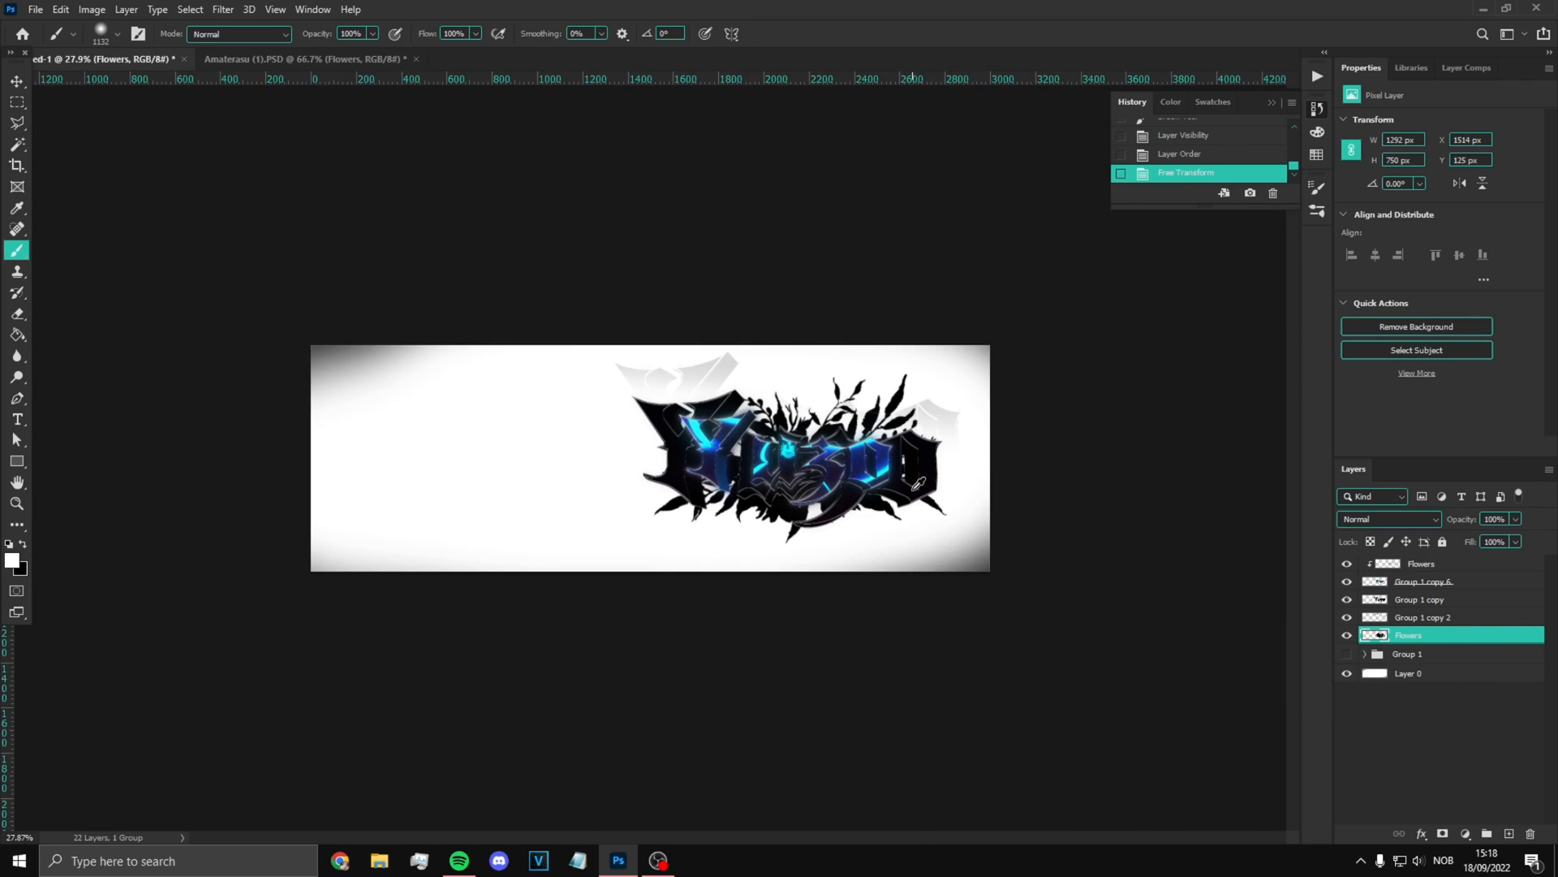
{"action": "scroll", "coordinate": [913, 490], "scroll_direction": "up", "scroll_amount": 3}
{"action": "scroll", "coordinate": [923, 457], "scroll_direction": "down", "scroll_amount": 2}
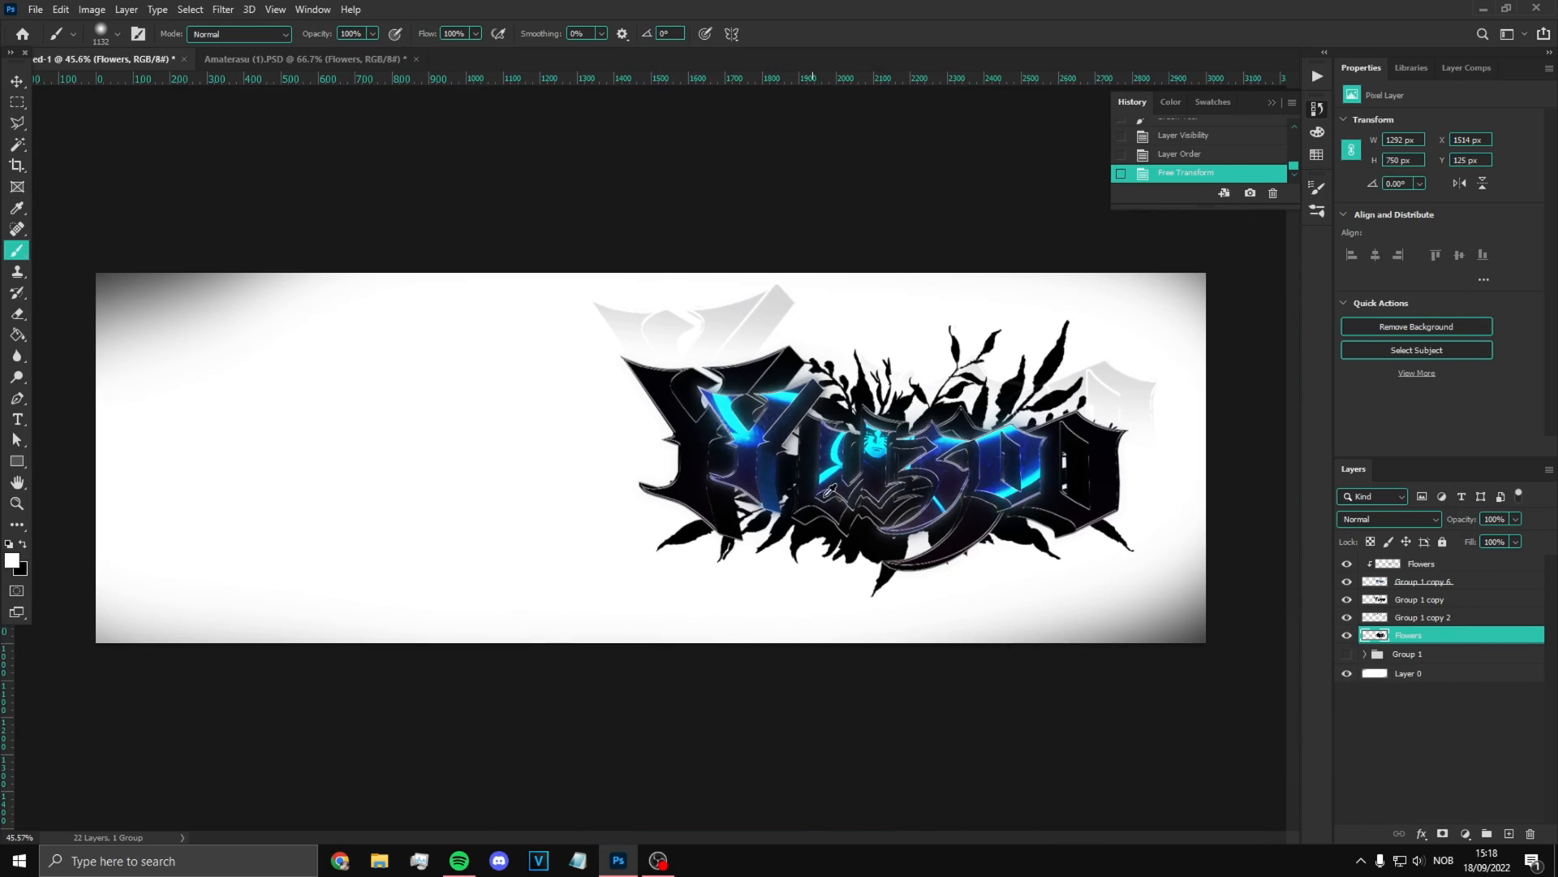
{"action": "scroll", "coordinate": [922, 462], "scroll_direction": "up", "scroll_amount": 3}
{"action": "scroll", "coordinate": [923, 464], "scroll_direction": "down", "scroll_amount": 4}
{"action": "left_click", "coordinate": [1421, 564]}
{"action": "scroll", "coordinate": [913, 487], "scroll_direction": "up", "scroll_amount": 4}
{"action": "scroll", "coordinate": [909, 489], "scroll_direction": "down", "scroll_amount": 2}
Step: Close the Amaterasu (1).PSD document
{"action": "left_click", "coordinate": [416, 59]}
{"action": "left_click", "coordinate": [767, 319]}
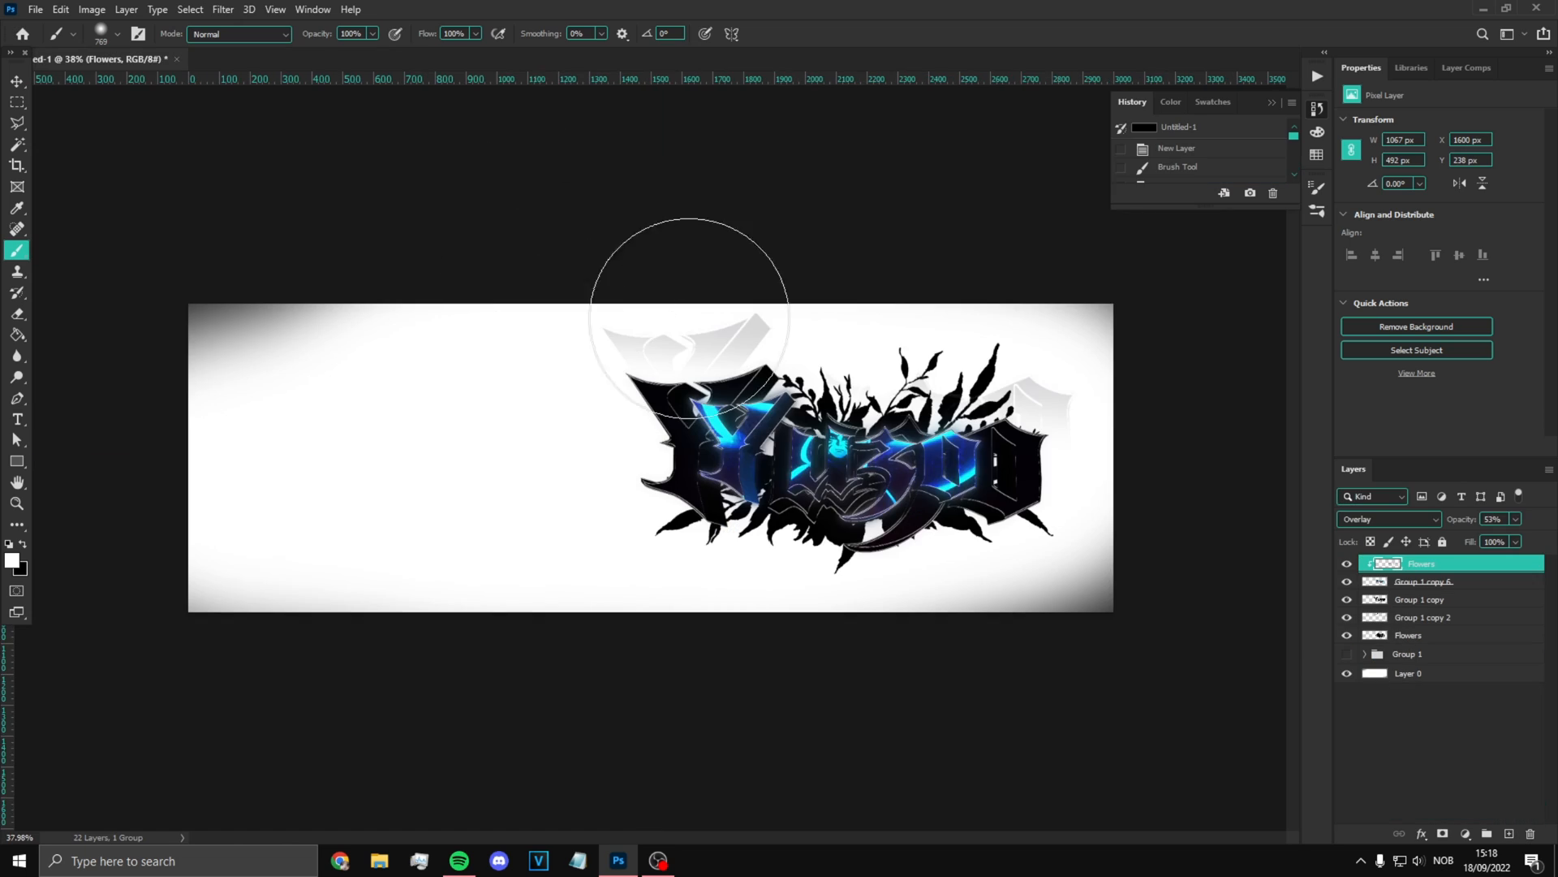
{"action": "scroll", "coordinate": [921, 475], "scroll_direction": "up", "scroll_amount": 2}
{"action": "scroll", "coordinate": [650, 457], "scroll_direction": "down", "scroll_amount": 2}
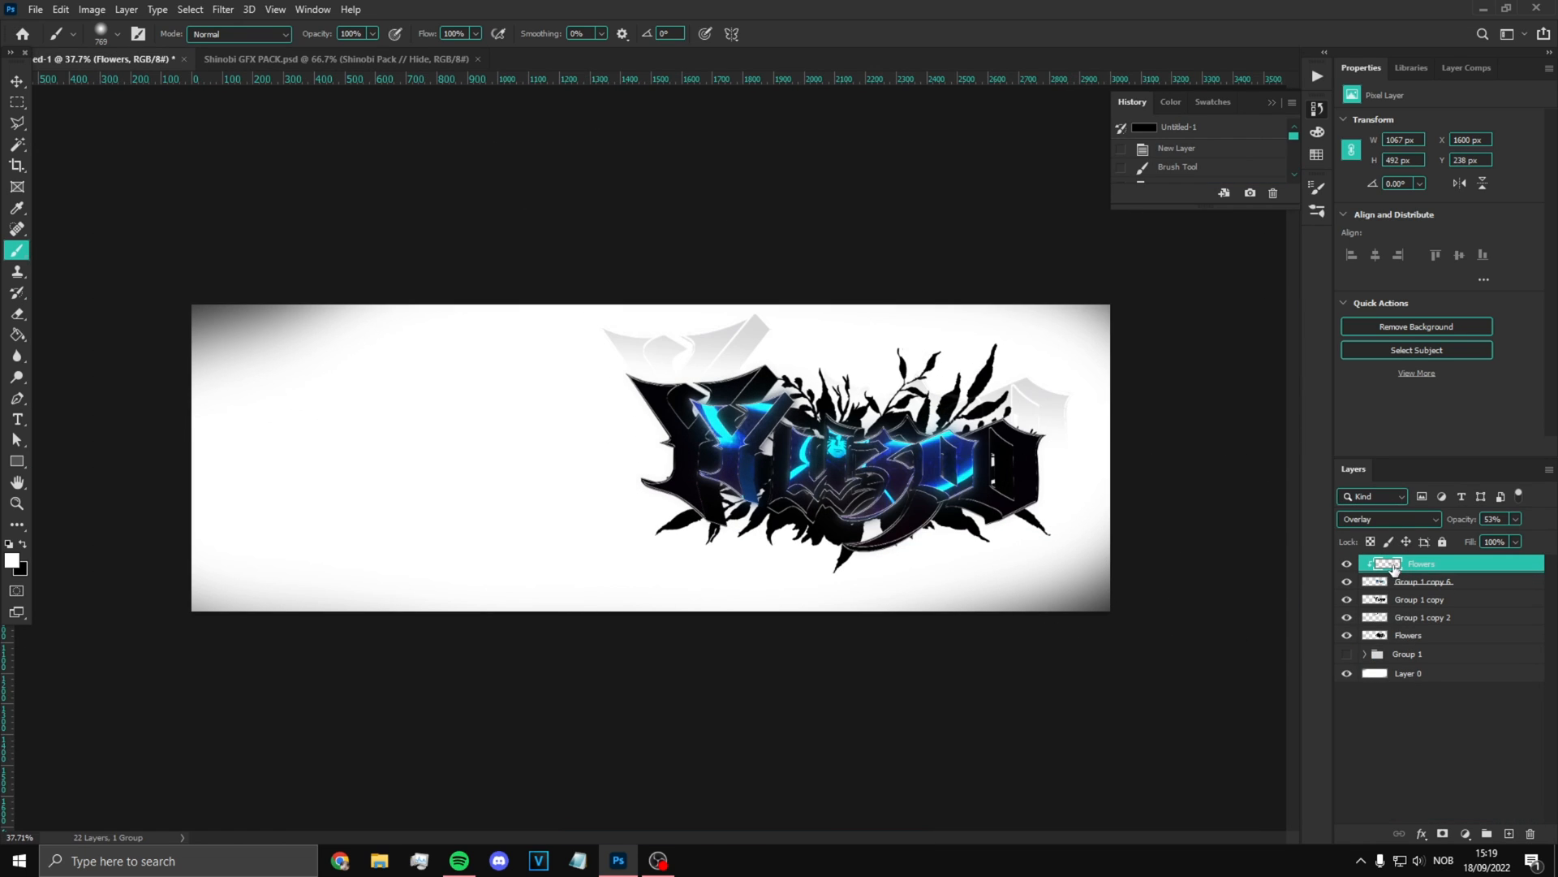
Step: Select Group 1 and hide all the text and flower layers above it, leaving only the background showing
{"action": "scroll", "coordinate": [1133, 604], "scroll_direction": "up", "scroll_amount": 4}
{"action": "left_click", "coordinate": [1410, 652]}
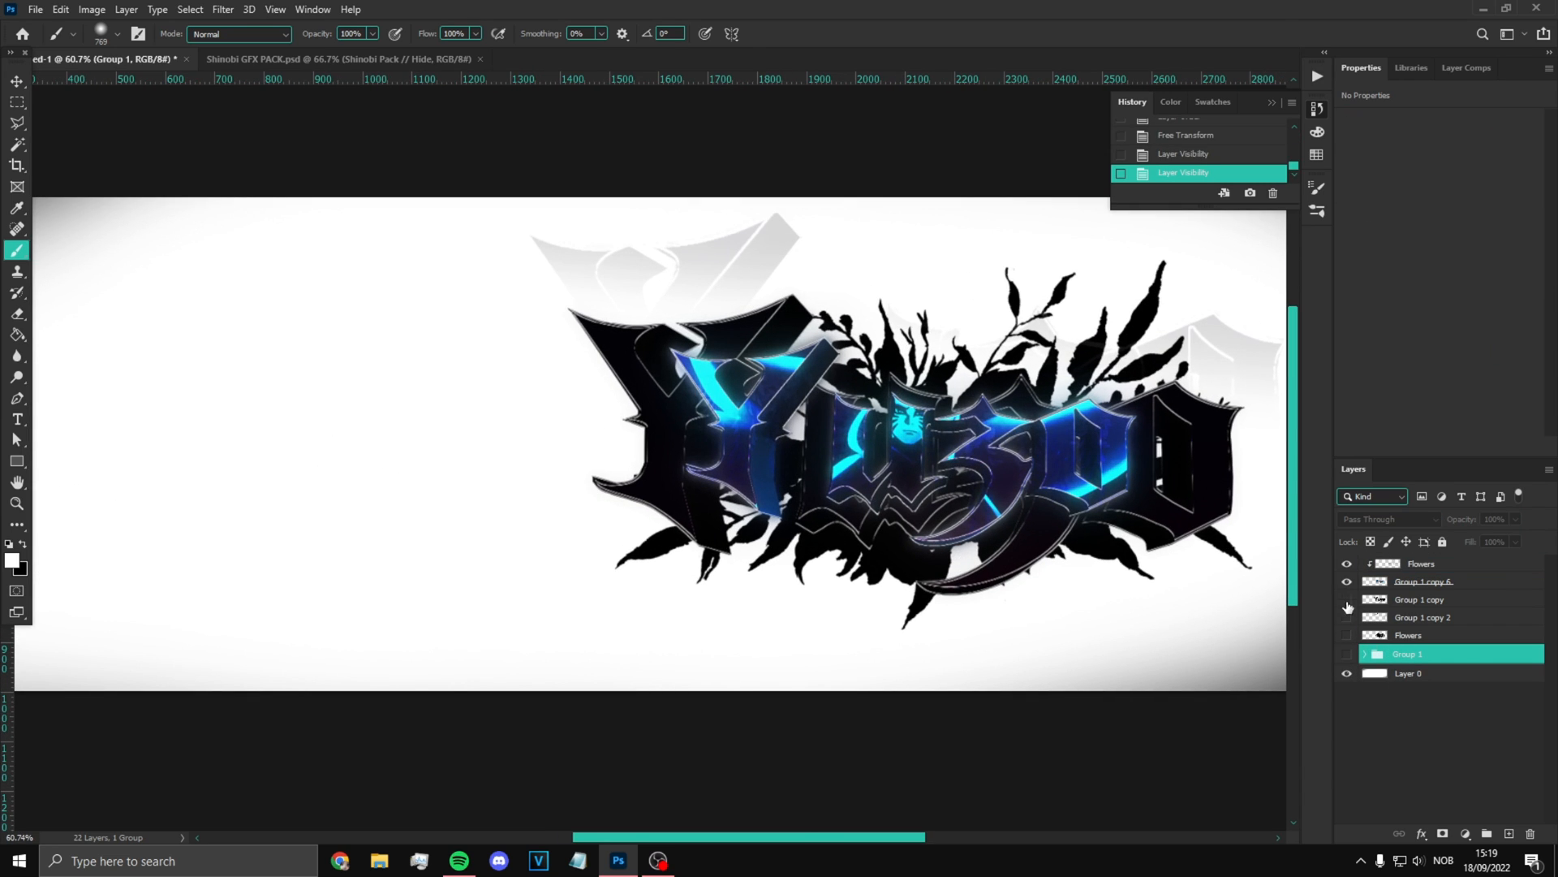
{"action": "left_click_drag", "start_coordinate": [1348, 614], "coordinate": [1347, 563]}
{"action": "scroll", "coordinate": [800, 505], "scroll_direction": "down", "scroll_amount": 3}
{"action": "scroll", "coordinate": [786, 510], "scroll_direction": "up", "scroll_amount": 4}
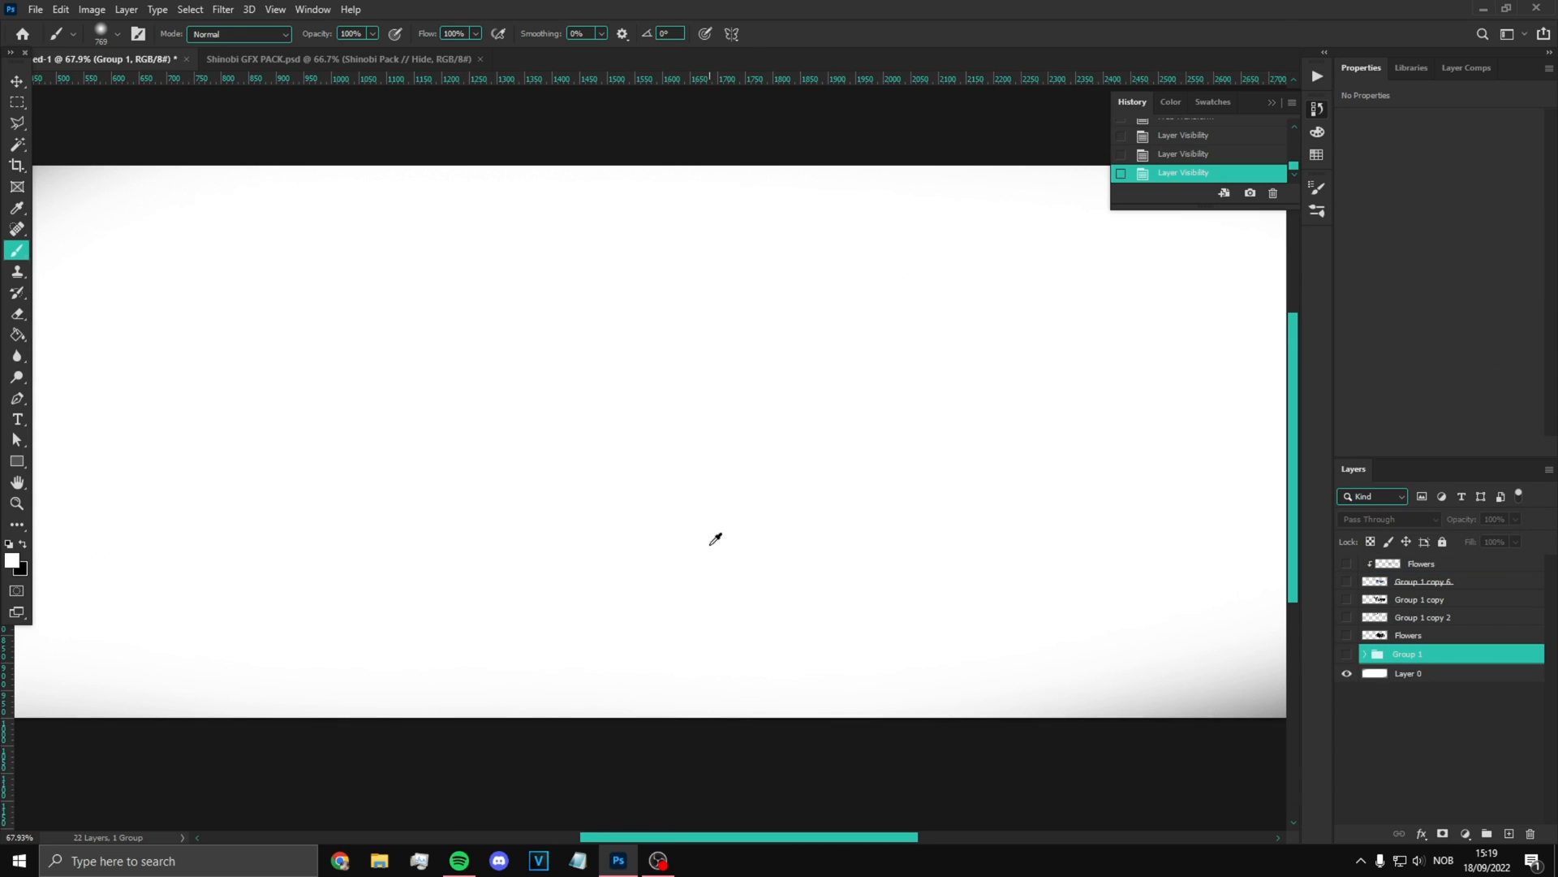
{"action": "scroll", "coordinate": [638, 523], "scroll_direction": "down", "scroll_amount": 3}
{"action": "scroll", "coordinate": [623, 560], "scroll_direction": "up", "scroll_amount": 2}
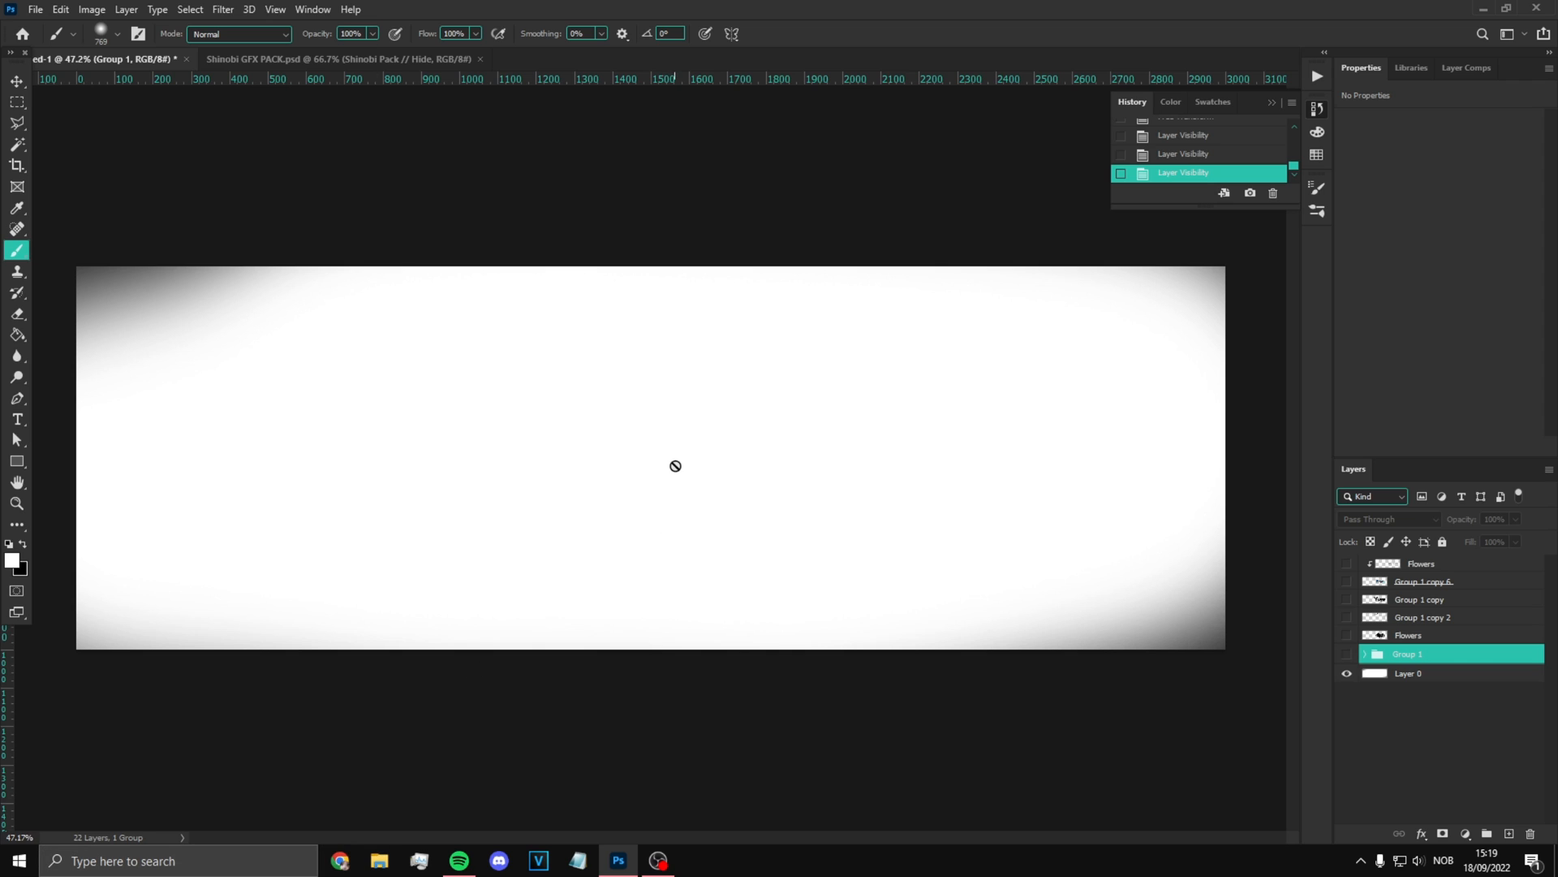
{"action": "scroll", "coordinate": [678, 464], "scroll_direction": "down", "scroll_amount": 1}
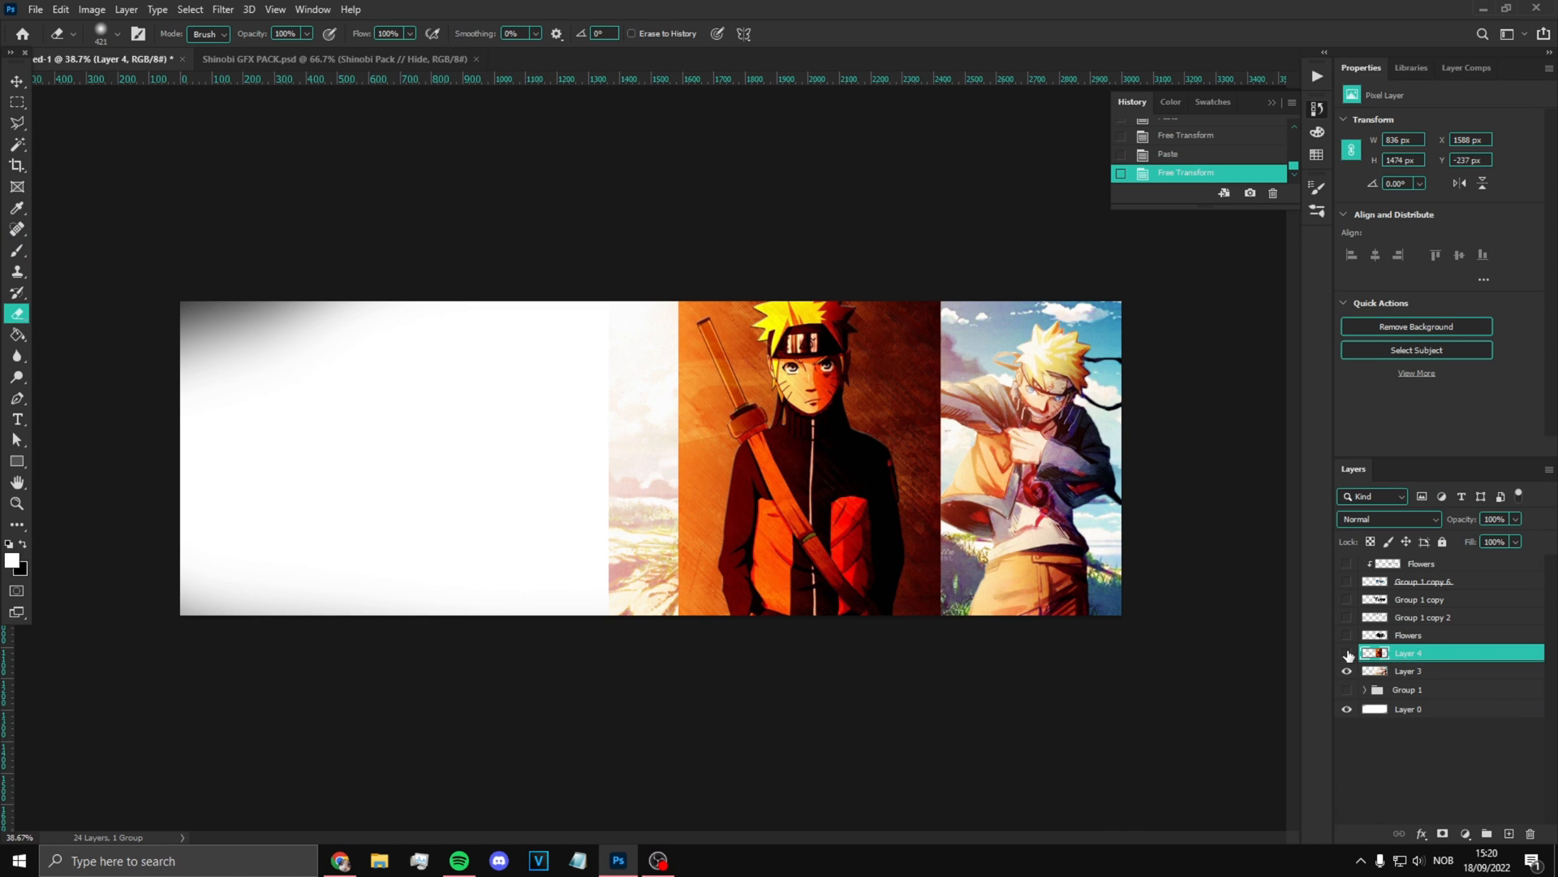
Step: Erase the hard side and lower edges of the orange Naruto picture on Layer 4 so it blends into its surroundings
{"action": "left_click", "coordinate": [1347, 654]}
{"action": "left_click", "coordinate": [1347, 654]}
{"action": "mouse_move", "coordinate": [961, 582]}
{"action": "left_mouse_down"}
{"action": "mouse_move", "coordinate": [828, 642]}
{"action": "mouse_move", "coordinate": [550, 592]}
{"action": "mouse_move", "coordinate": [399, 611]}
{"action": "mouse_move", "coordinate": [1029, 443]}
{"action": "mouse_move", "coordinate": [1012, 286]}
{"action": "left_mouse_up"}
{"action": "mouse_move", "coordinate": [625, 479]}
{"action": "left_mouse_down"}
{"action": "mouse_move", "coordinate": [577, 428]}
{"action": "mouse_move", "coordinate": [582, 455]}
{"action": "left_mouse_up"}
{"action": "scroll", "coordinate": [972, 394], "scroll_direction": "up", "scroll_amount": 3}
{"action": "scroll", "coordinate": [971, 395], "scroll_direction": "down", "scroll_amount": 4}
{"action": "right_click", "coordinate": [898, 491], "text": "alt"}
Step: Erase the left portion of the sky-and-grass Naruto picture on Layer 3 with a large soft eraser
{"action": "left_click", "coordinate": [1409, 672]}
{"action": "mouse_move", "coordinate": [775, 588]}
{"action": "left_mouse_down"}
{"action": "mouse_move", "coordinate": [539, 477]}
{"action": "mouse_move", "coordinate": [651, 421]}
{"action": "left_mouse_up"}
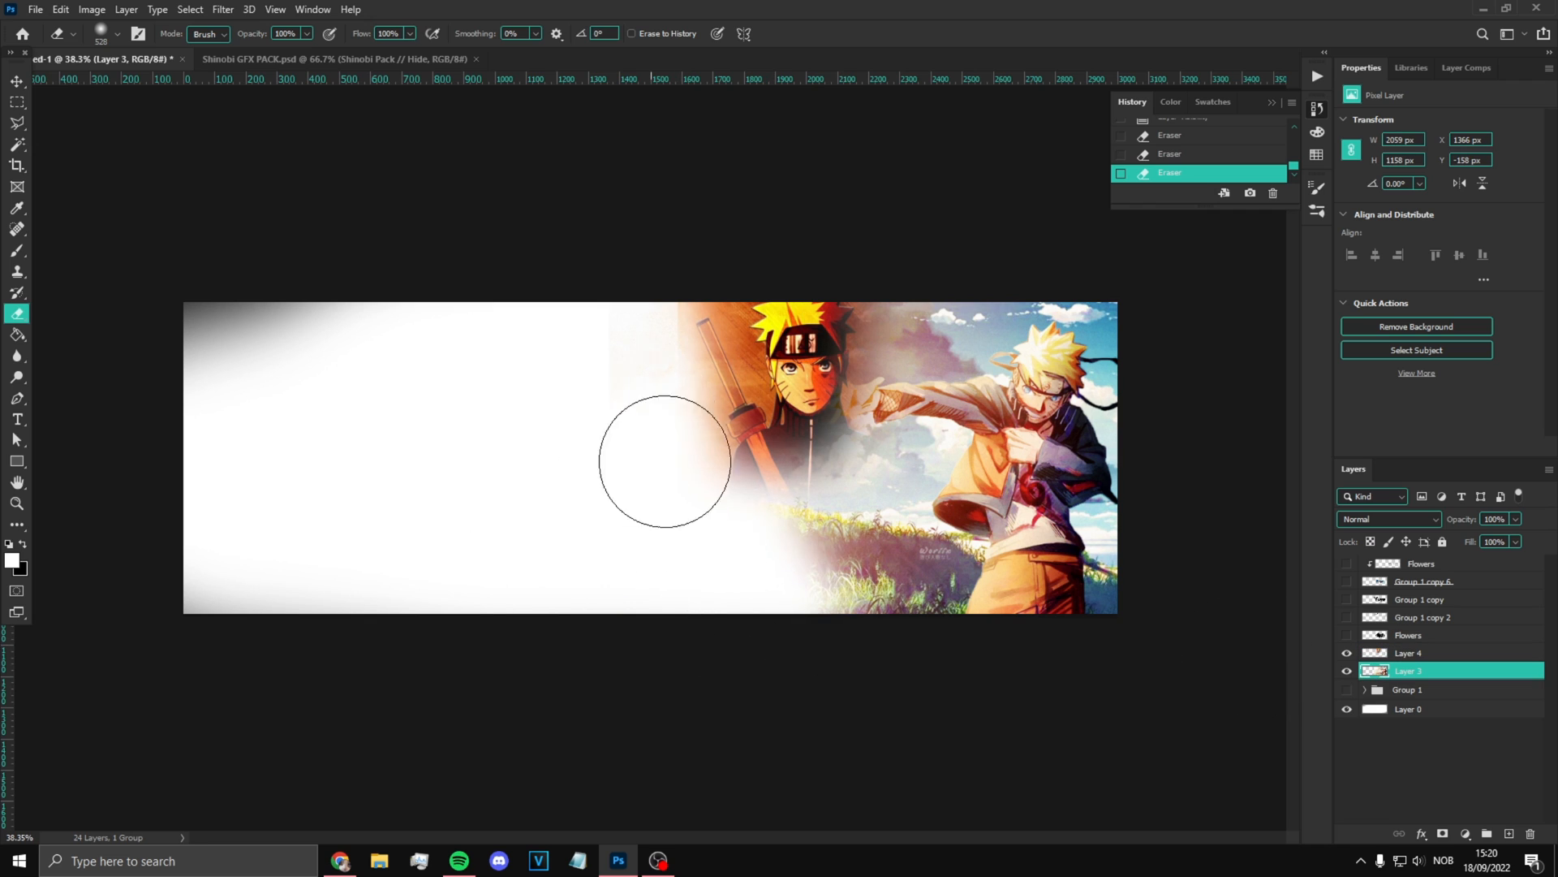
{"action": "scroll", "coordinate": [651, 421], "scroll_direction": "up", "scroll_amount": 2}
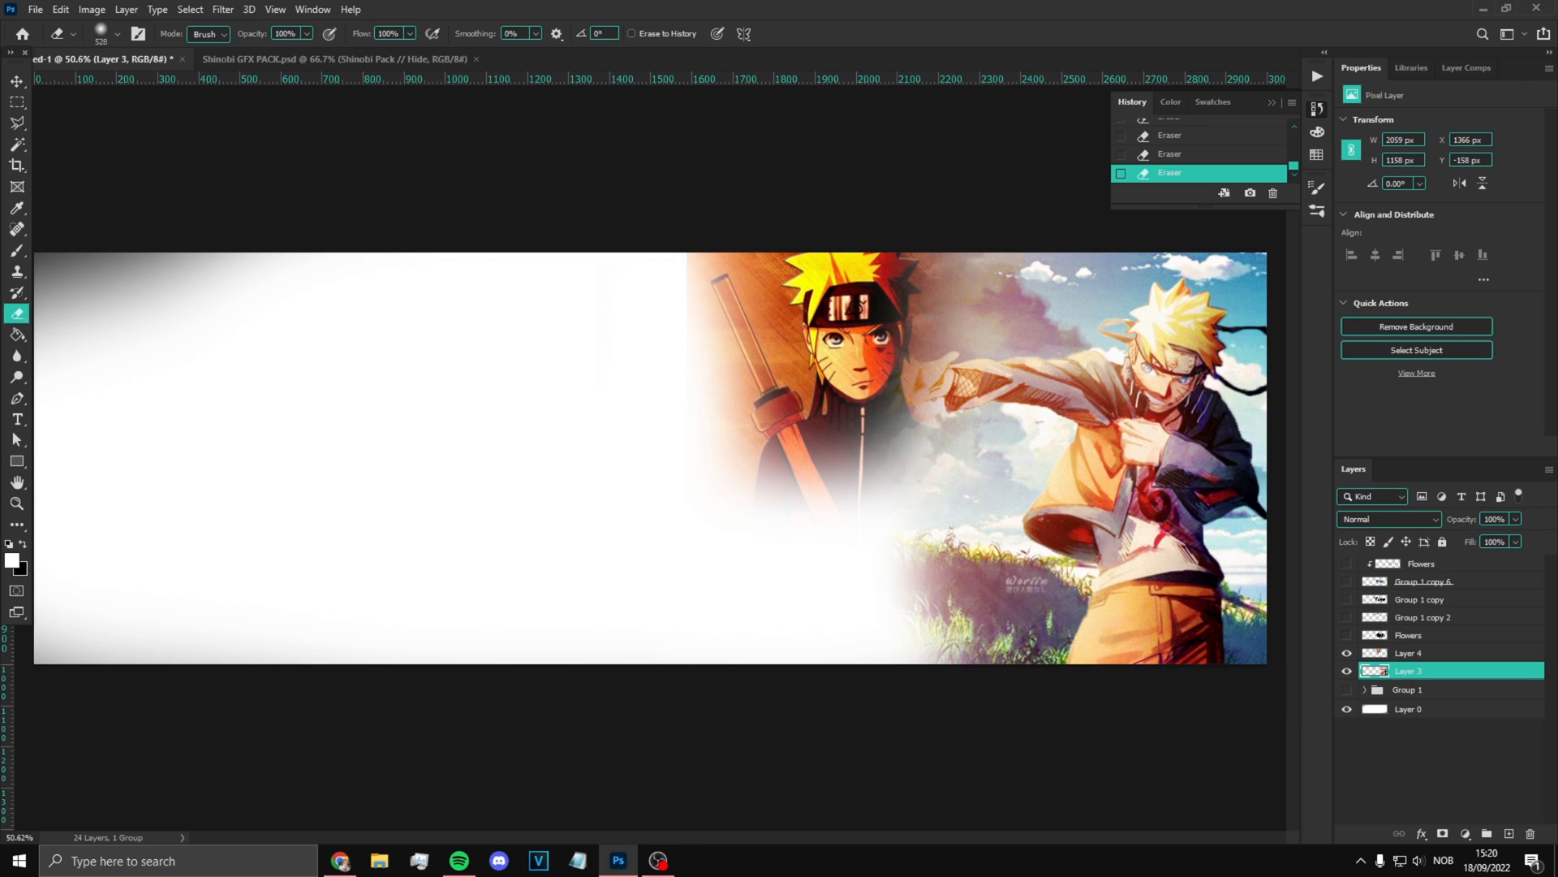
{"action": "scroll", "coordinate": [980, 390], "scroll_direction": "down", "scroll_amount": 3}
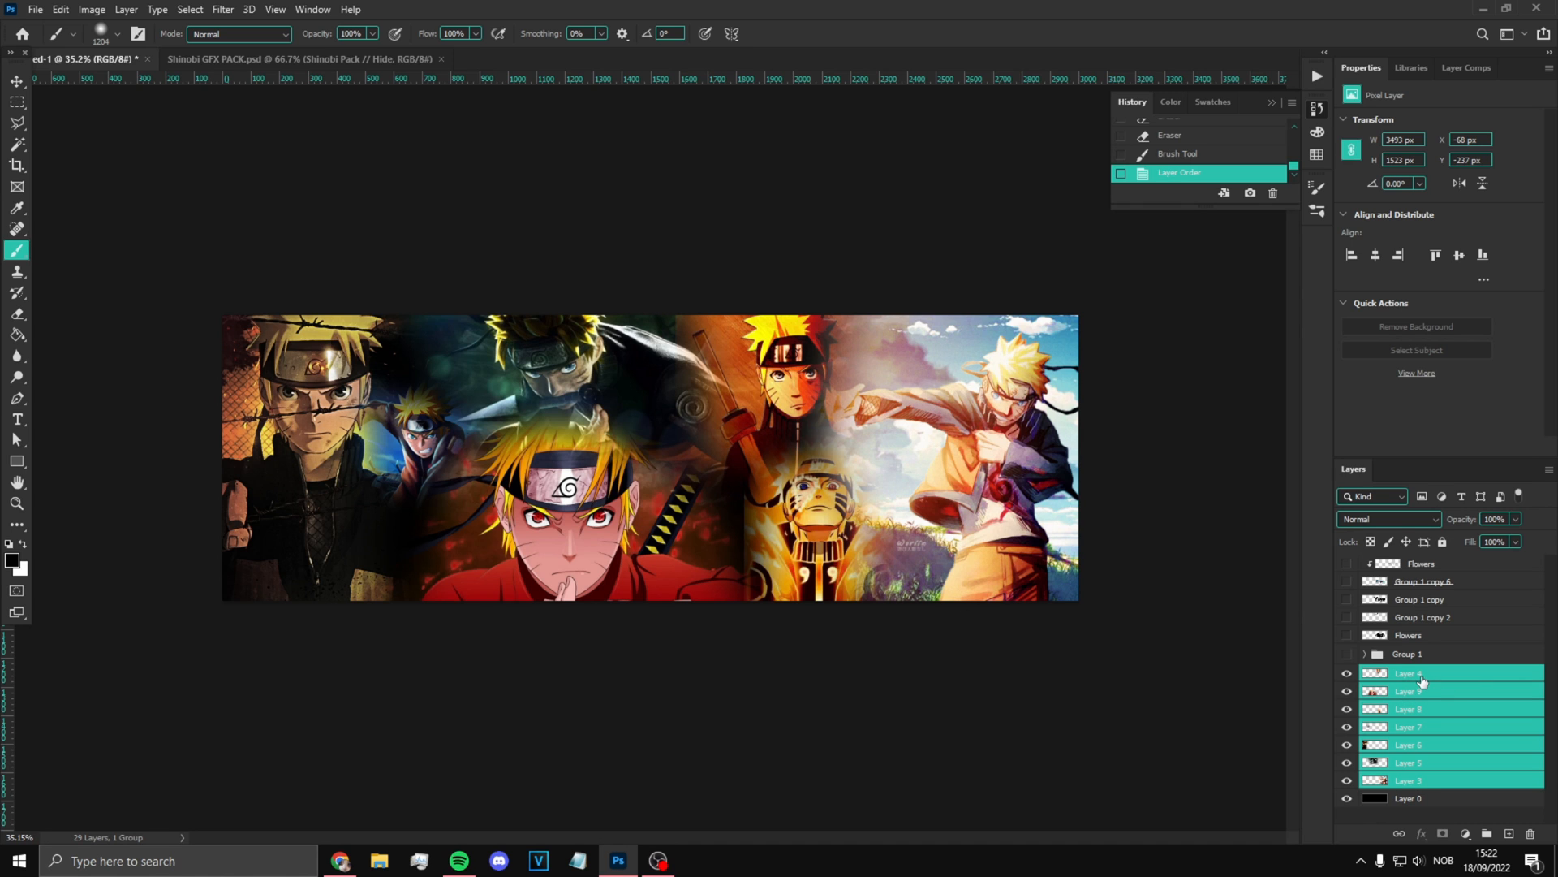
Step: Merge the selected Naruto picture layers into one, and merge the clipped black-to-white gradient map into the collage
{"action": "key", "text": "ctrl+e"}
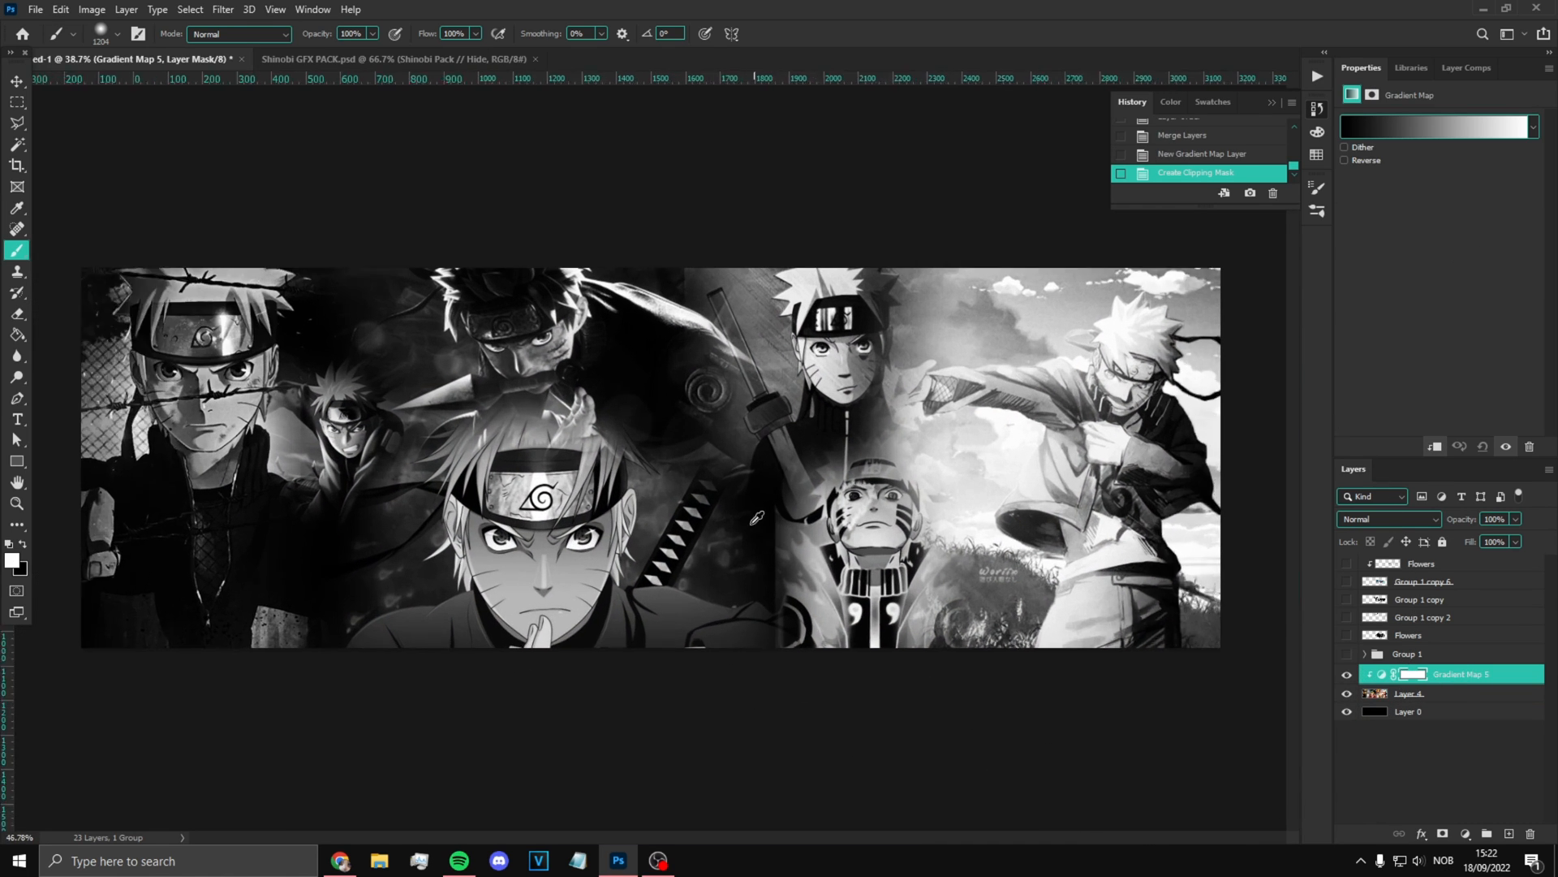
{"action": "scroll", "coordinate": [762, 516], "scroll_direction": "up", "scroll_amount": 3}
{"action": "key", "text": "ctrl+e"}
{"action": "key", "text": "ctrl+z"}
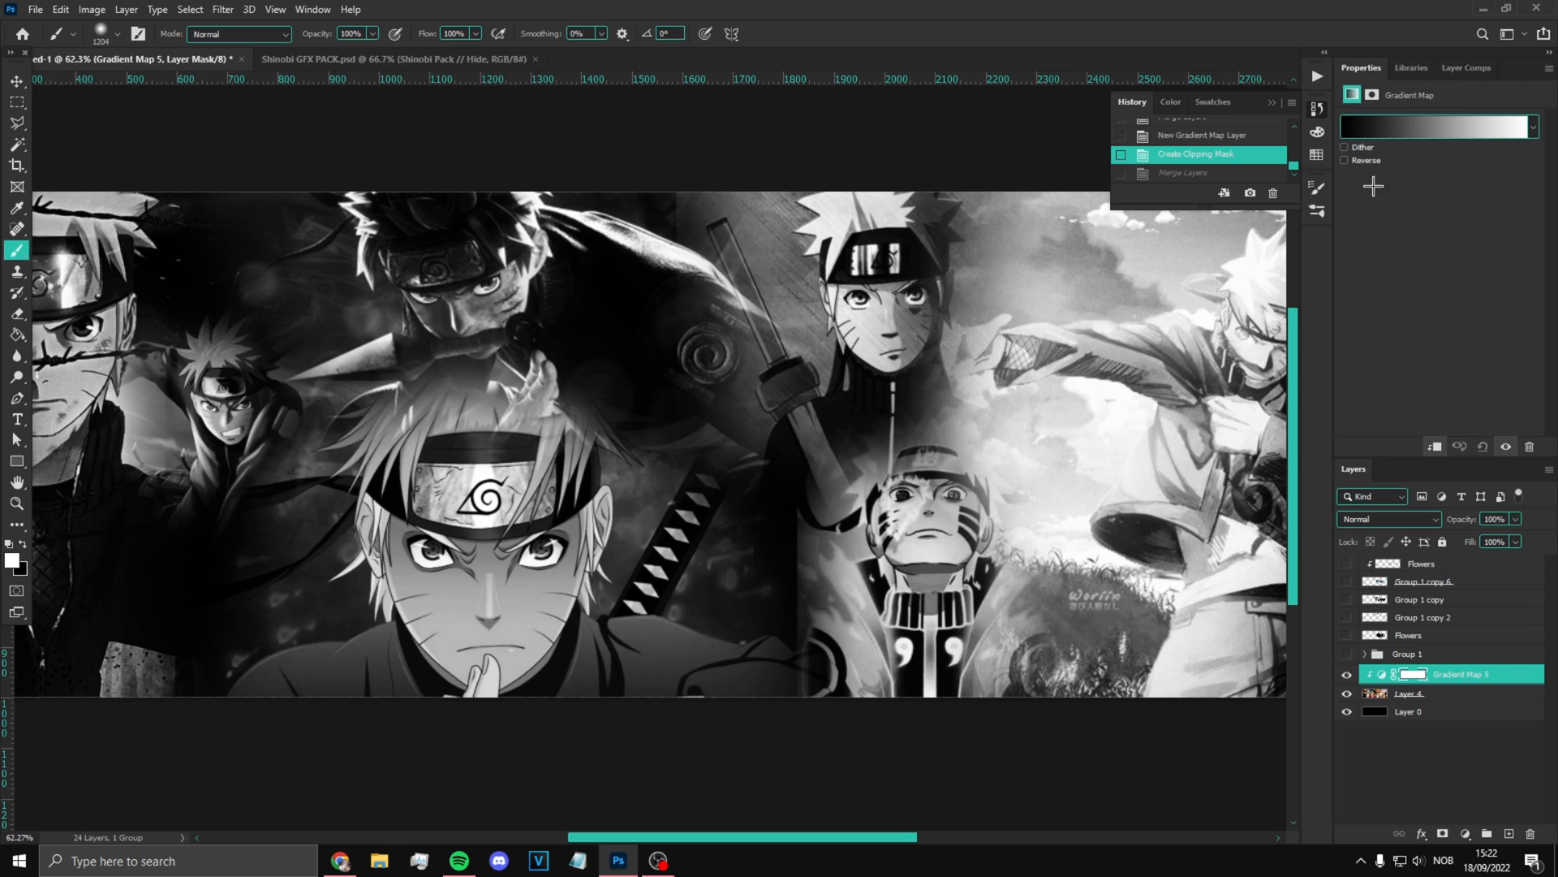
{"action": "left_click", "coordinate": [1436, 694], "text": "ctrl"}
{"action": "key", "text": "ctrl+e"}
{"action": "scroll", "coordinate": [954, 467], "scroll_direction": "down", "scroll_amount": 1}
Step: Darken the grayscale collage with a clipped Exposure adjustment set to -3.84
{"action": "left_click", "coordinate": [16, 82]}
{"action": "scroll", "coordinate": [968, 522], "scroll_direction": "down", "scroll_amount": 4}
{"action": "left_click", "coordinate": [1465, 833]}
{"action": "left_click", "coordinate": [1474, 643]}
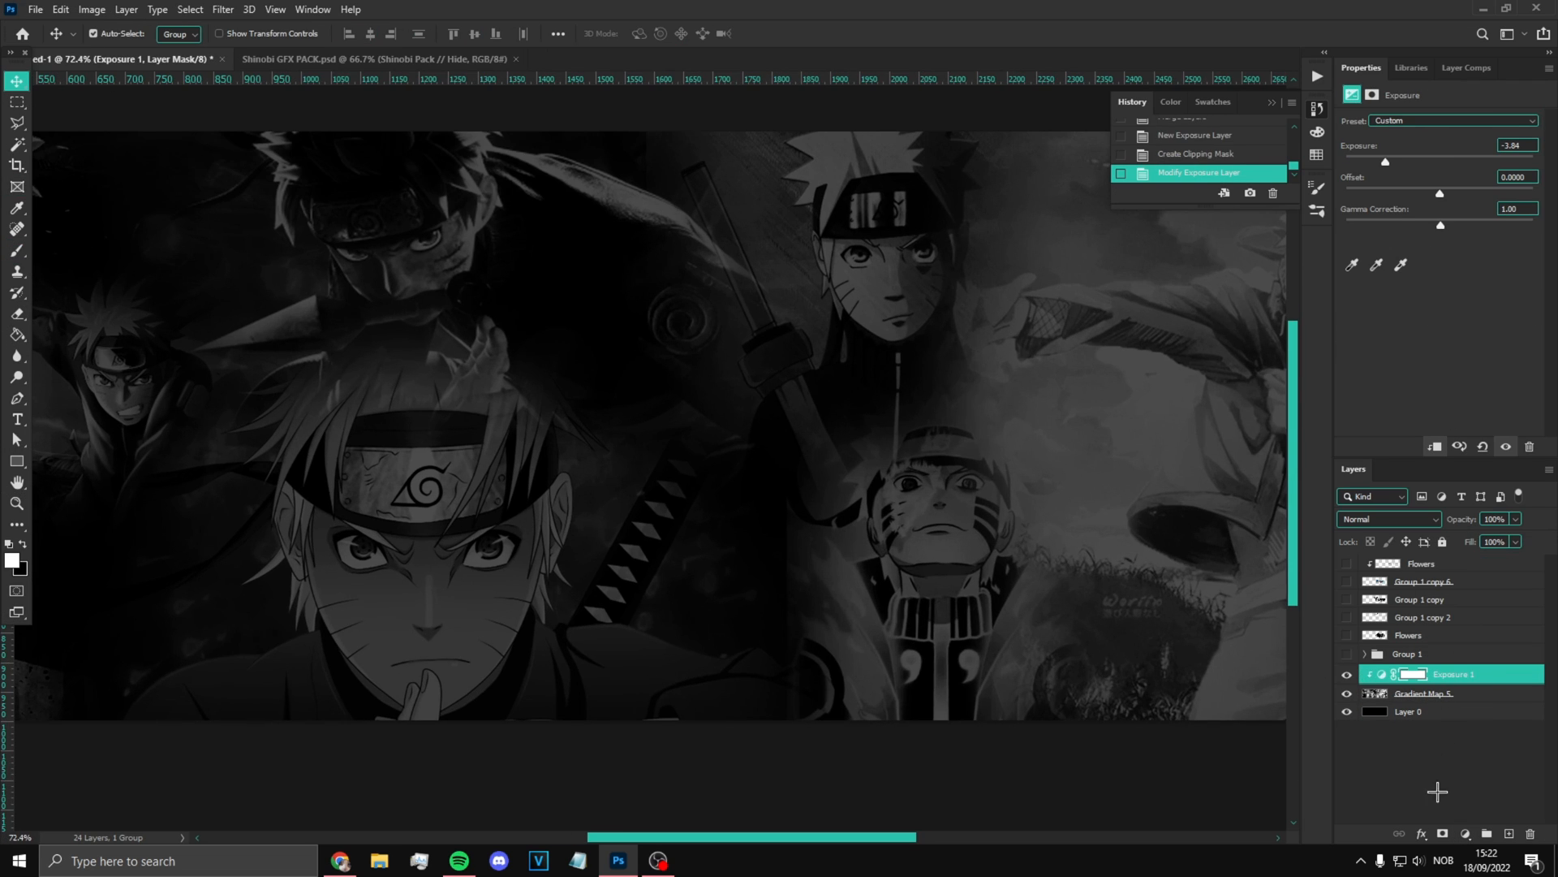
{"action": "scroll", "coordinate": [690, 552], "scroll_direction": "down", "scroll_amount": 2}
{"action": "scroll", "coordinate": [647, 558], "scroll_direction": "up", "scroll_amount": 2}
Step: Create a new layer above the Exposure adjustment and set the foreground colour to bright blue
{"action": "key", "text": "ctrl+shift+alt+n"}
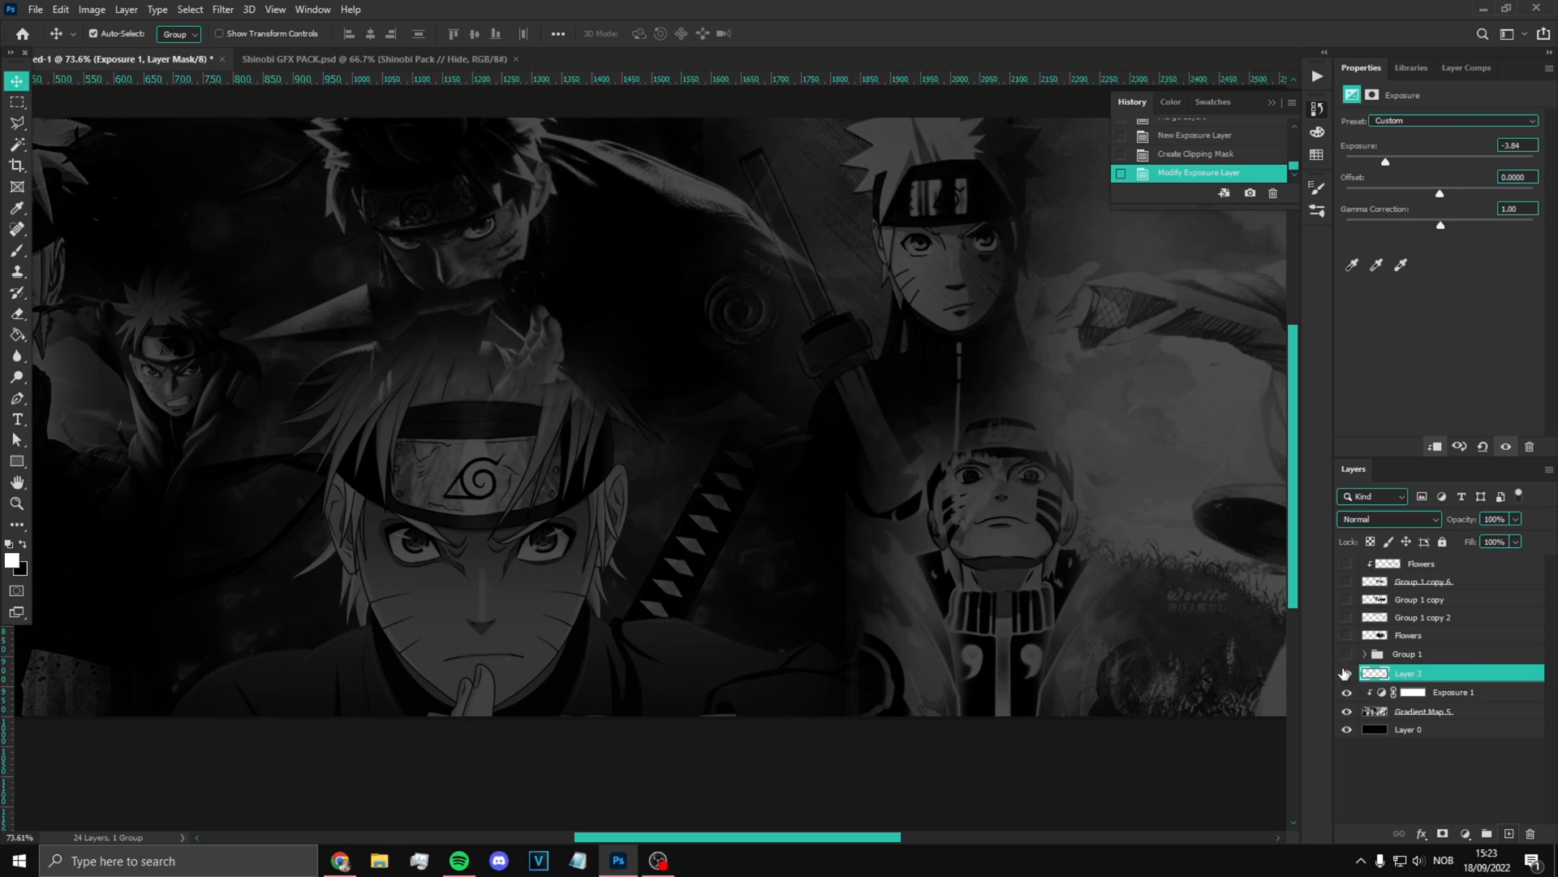
{"action": "key", "text": "x"}
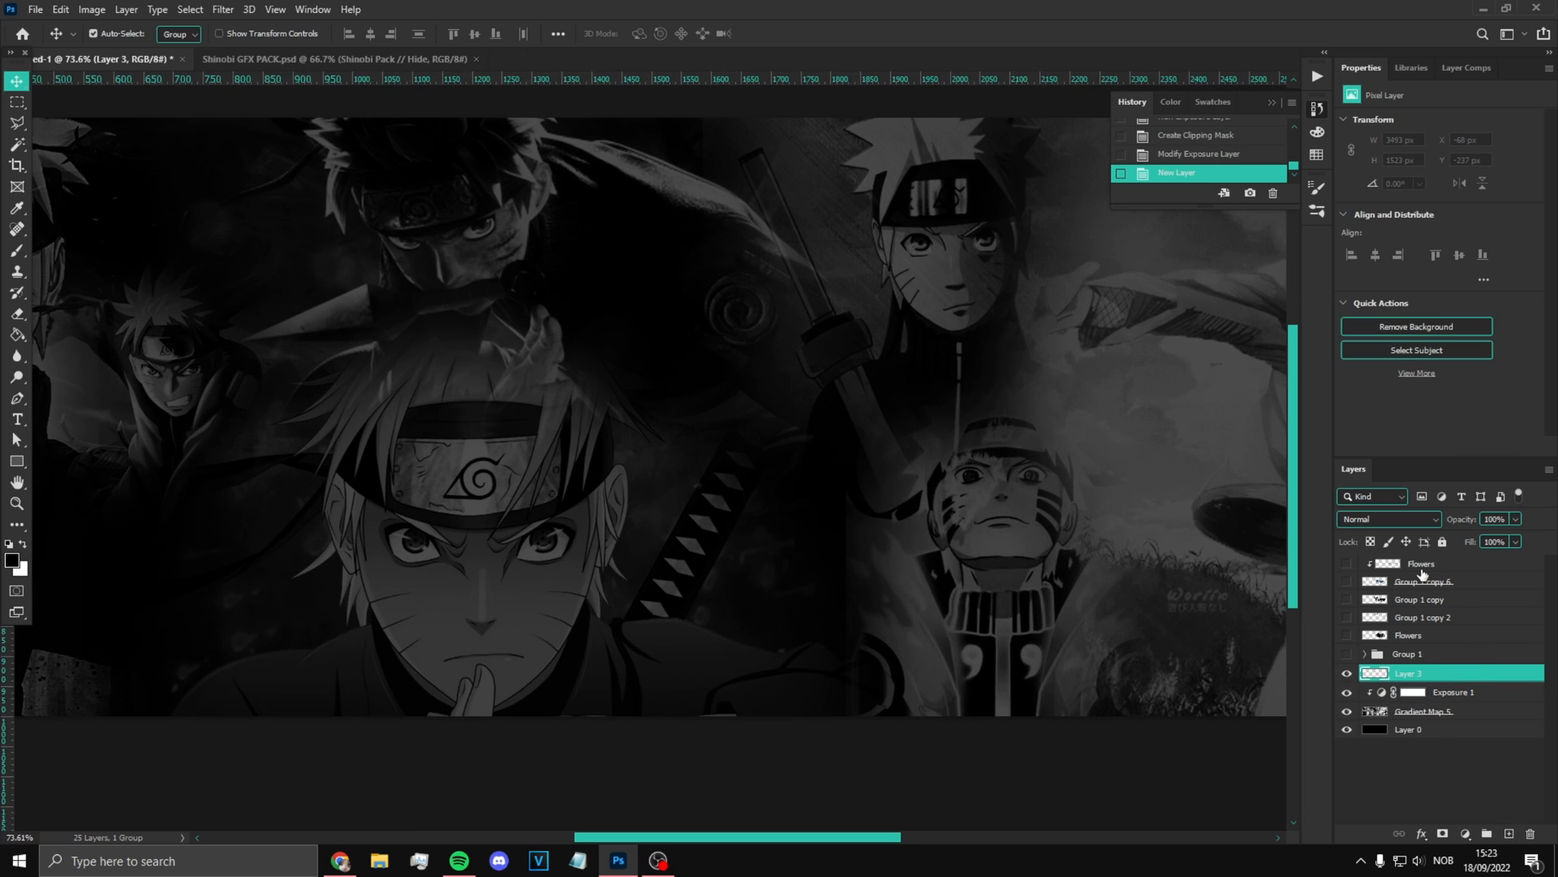
{"action": "scroll", "coordinate": [1422, 574], "scroll_direction": "up", "scroll_amount": 1}
{"action": "left_click", "coordinate": [16, 559]}
{"action": "left_click_drag", "start_coordinate": [1294, 368], "coordinate": [1401, 290]}
{"action": "left_click", "coordinate": [1500, 296]}
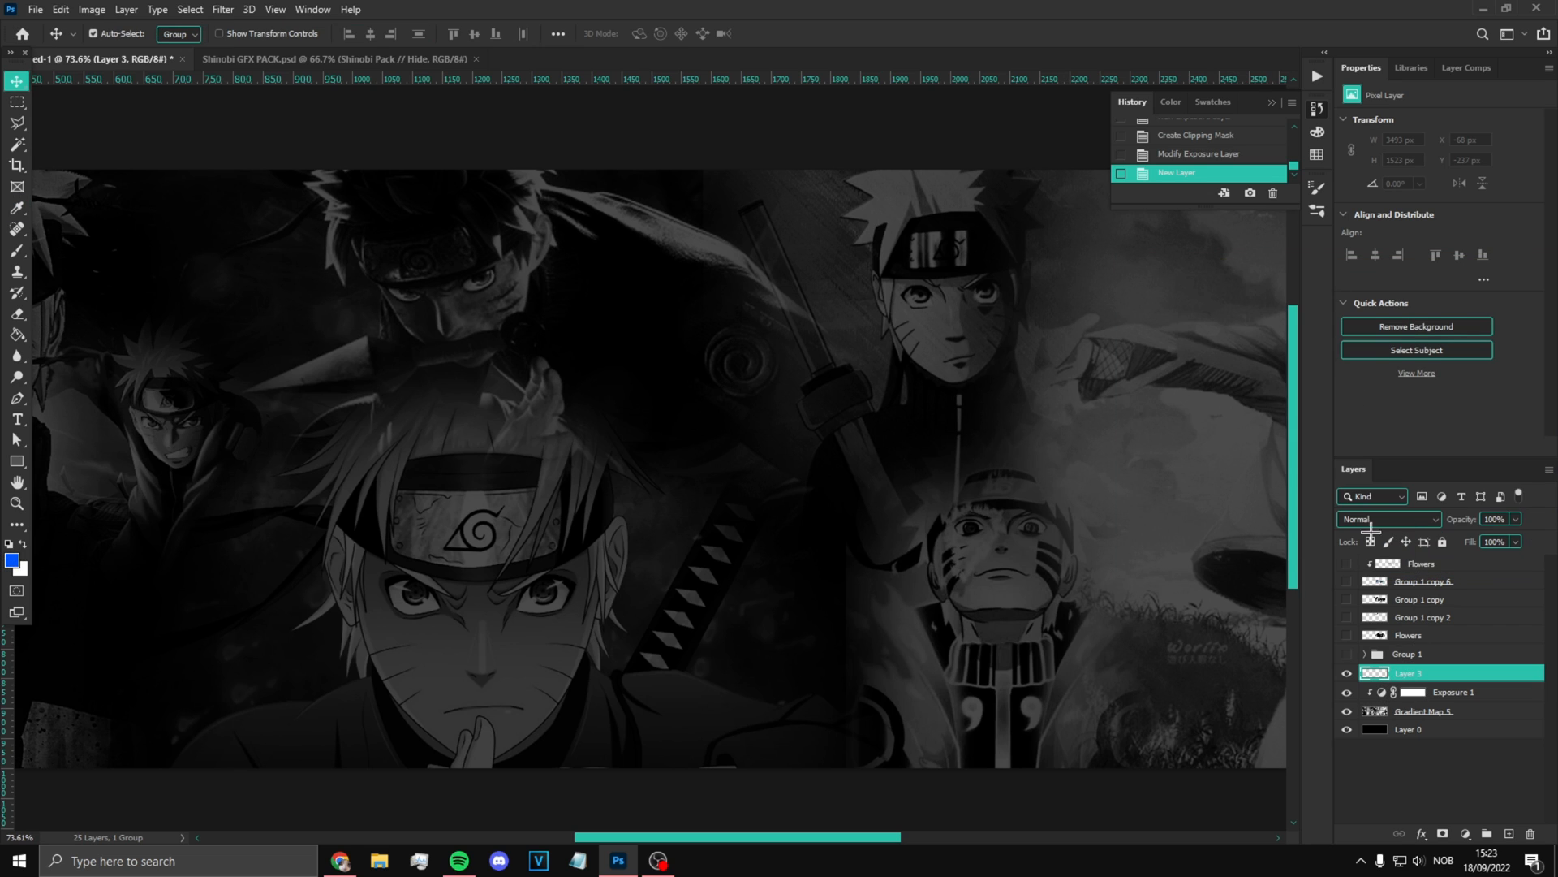
Step: Paint a soft blue spot over each eye of the large front-facing Naruto with a small brush
{"action": "key", "text": "b"}
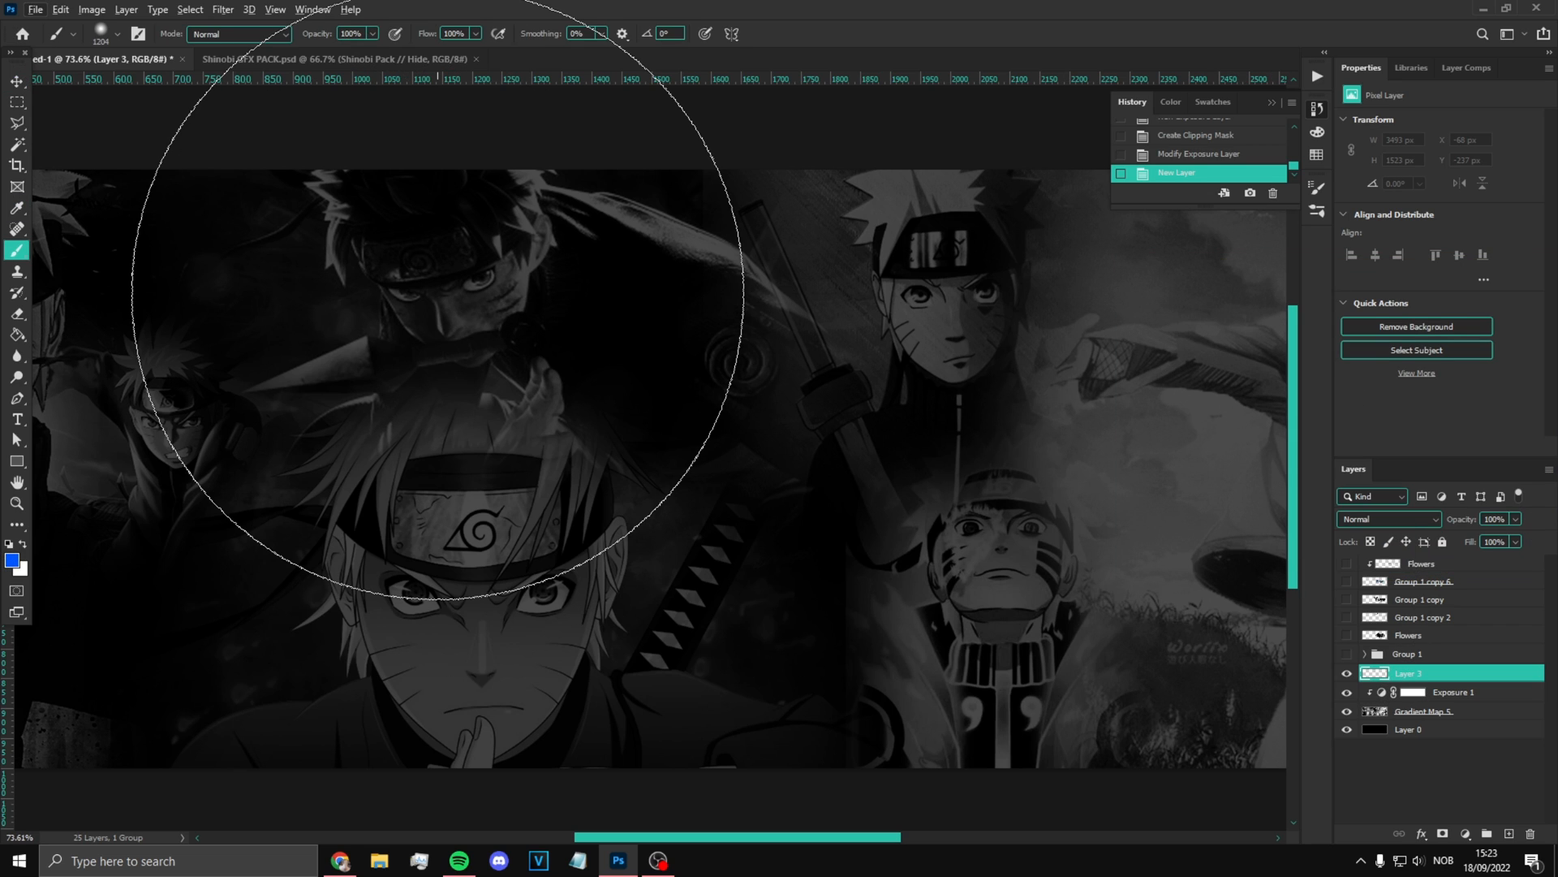
{"action": "left_click_drag", "start_coordinate": [493, 515], "coordinate": [167, 580]}
{"action": "scroll", "coordinate": [539, 613], "scroll_direction": "up", "scroll_amount": 5}
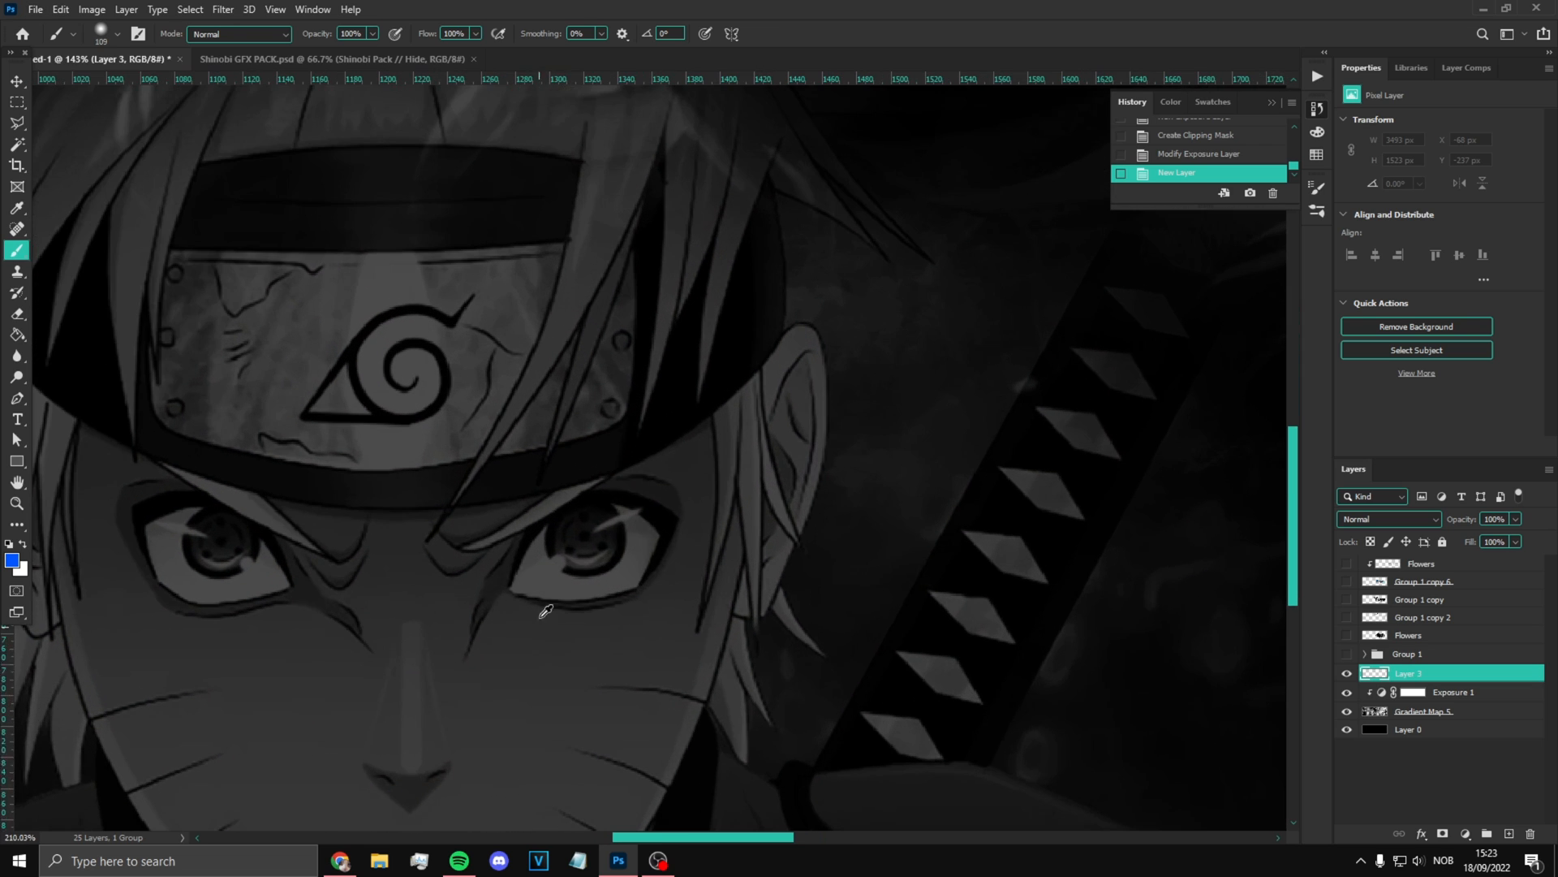
{"action": "left_click", "coordinate": [585, 537]}
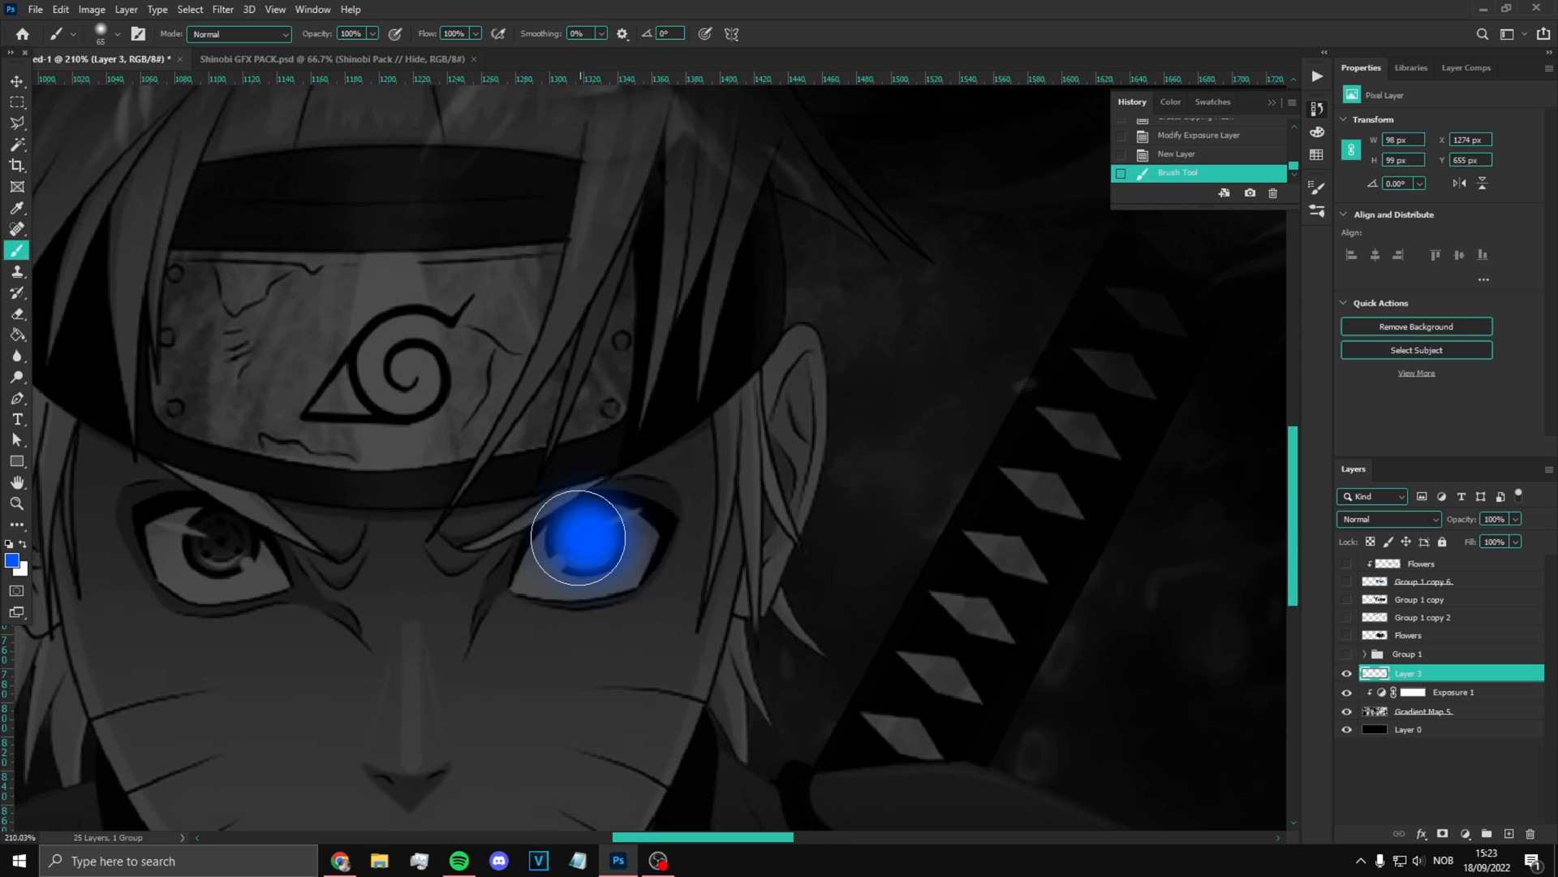
{"action": "left_click", "coordinate": [213, 542]}
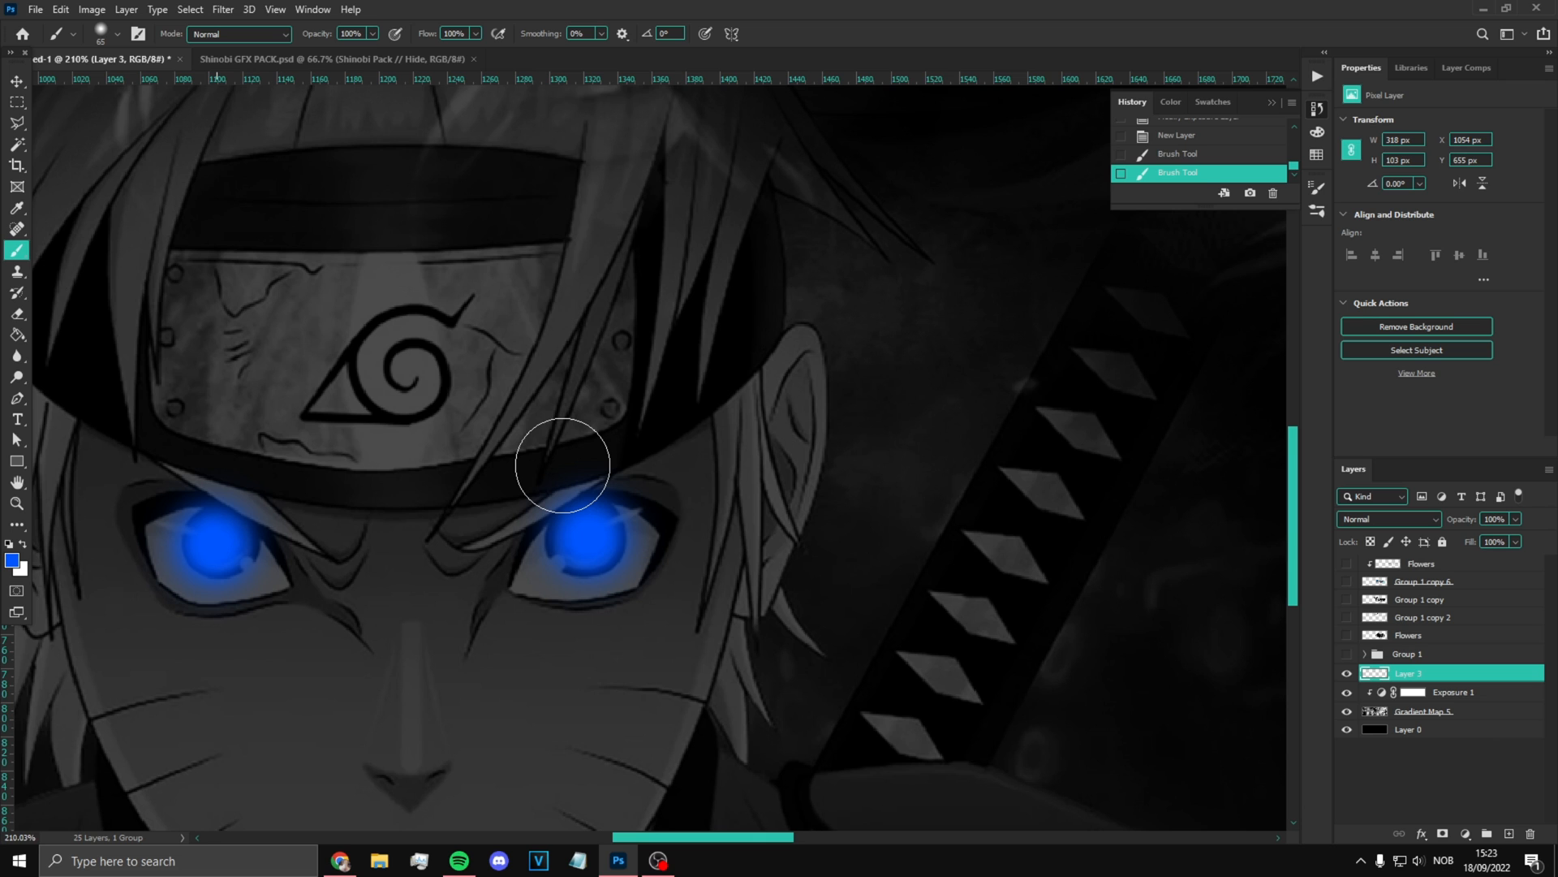
{"action": "scroll", "coordinate": [871, 496], "scroll_direction": "down", "scroll_amount": 3}
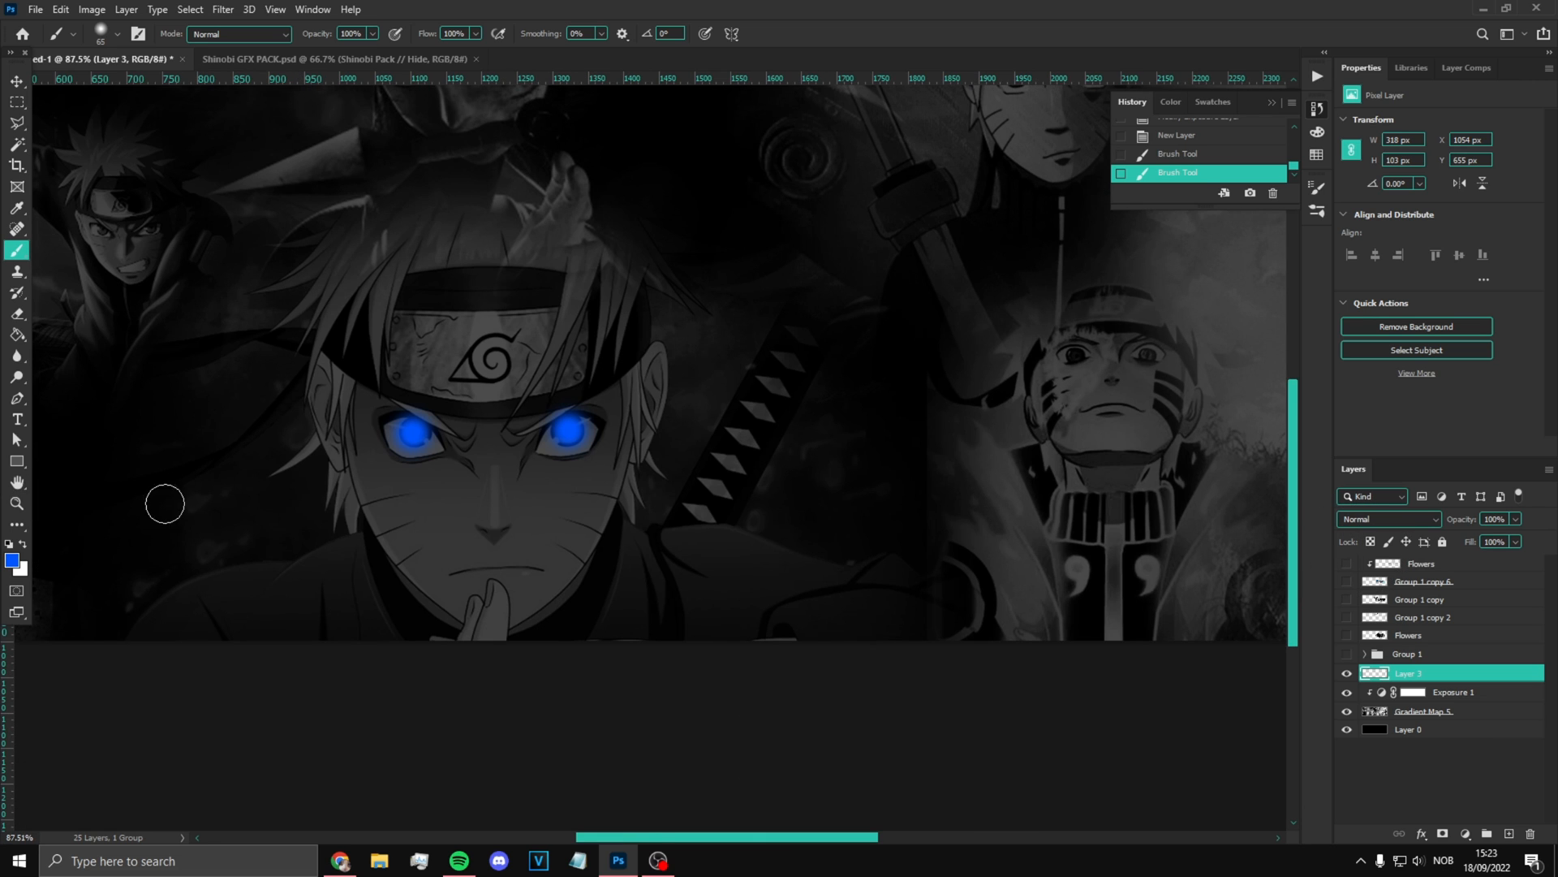
Step: Paint smaller blue spots over both eyes of the upward-tilted face and the remaining Naruto figures
{"action": "scroll", "coordinate": [1024, 468], "scroll_direction": "down", "scroll_amount": 3}
{"action": "scroll", "coordinate": [1046, 532], "scroll_direction": "up", "scroll_amount": 3}
{"action": "scroll", "coordinate": [787, 547], "scroll_direction": "up", "scroll_amount": 3}
{"action": "left_click", "coordinate": [660, 452]}
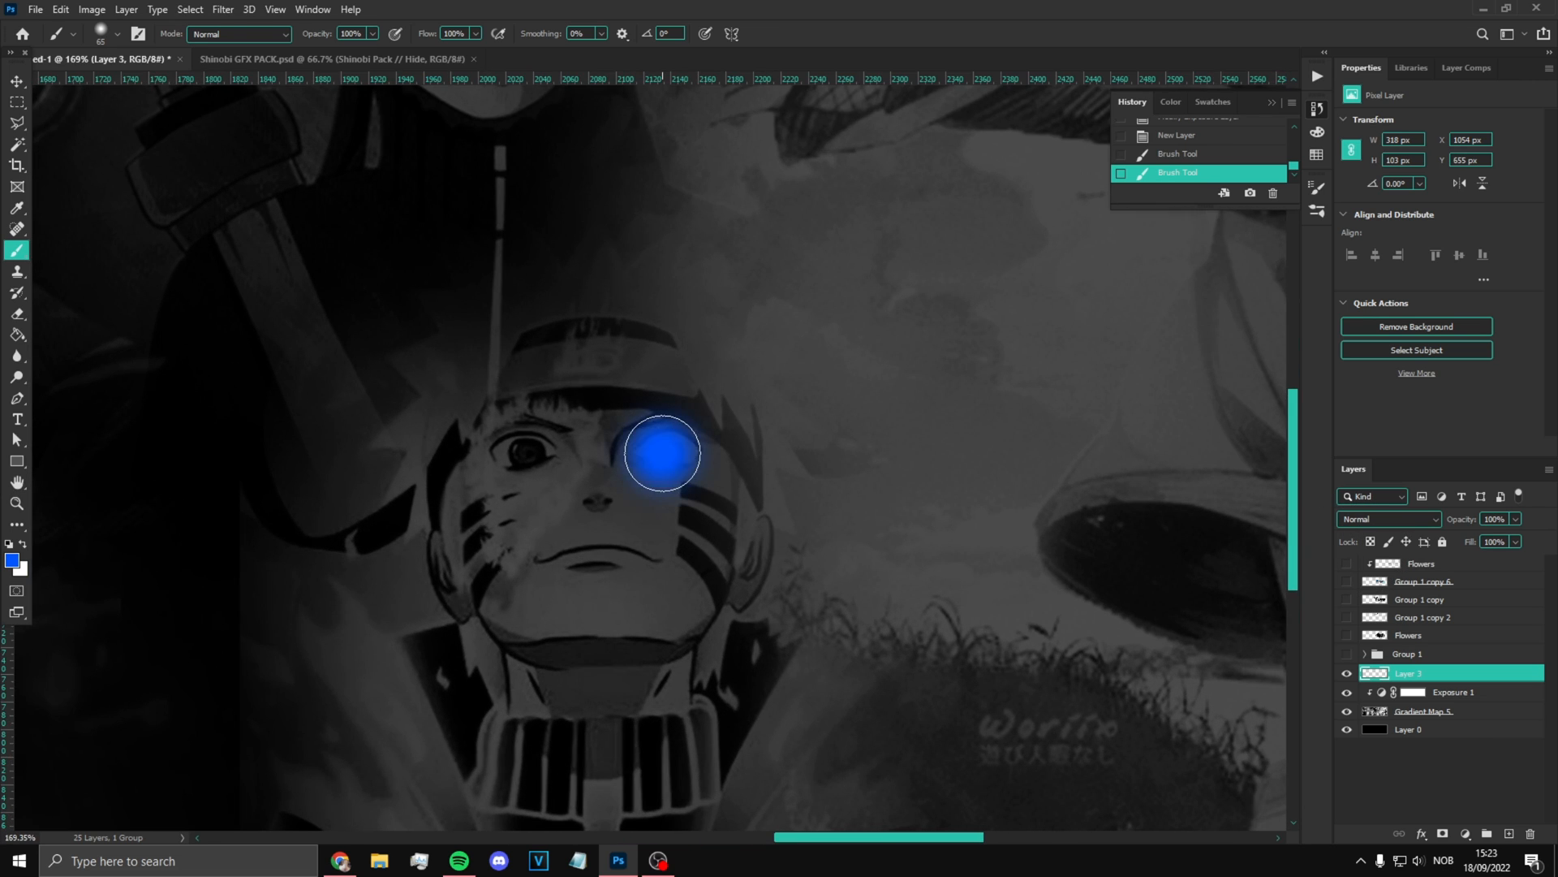
{"action": "key", "text": "ctrl+z"}
{"action": "left_click", "coordinate": [667, 453]}
{"action": "left_click", "coordinate": [523, 452]}
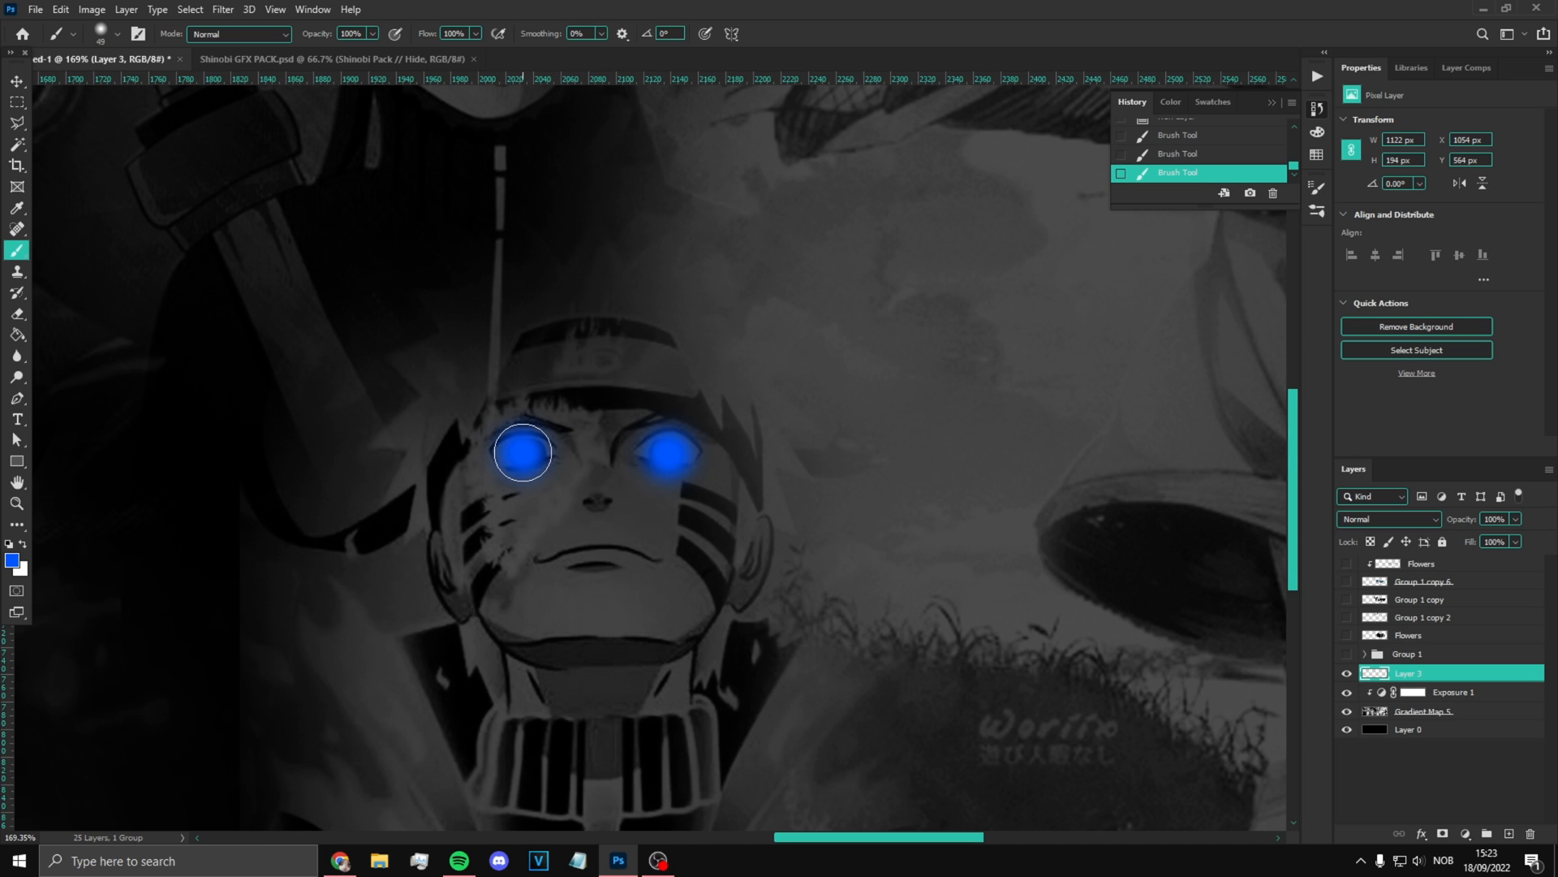
{"action": "scroll", "coordinate": [527, 452], "scroll_direction": "down", "scroll_amount": 4}
{"action": "scroll", "coordinate": [969, 375], "scroll_direction": "up", "scroll_amount": 3}
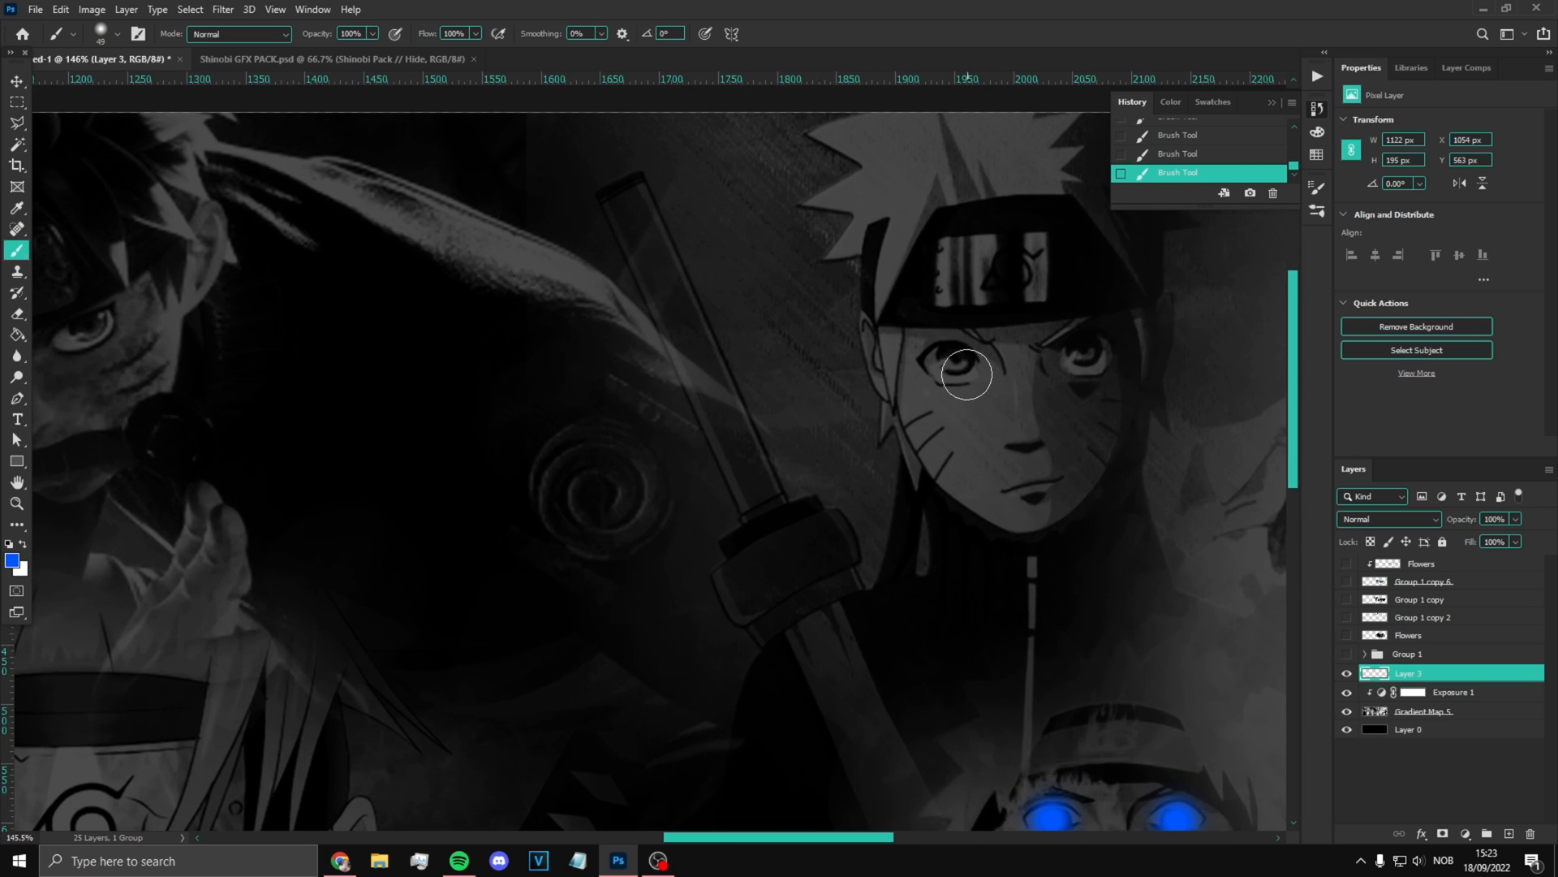
Step: Set the blend mode of the blue eye layer to Soft Light
{"action": "key", "text": "ctrl+0"}
{"action": "left_click", "coordinate": [1390, 518]}
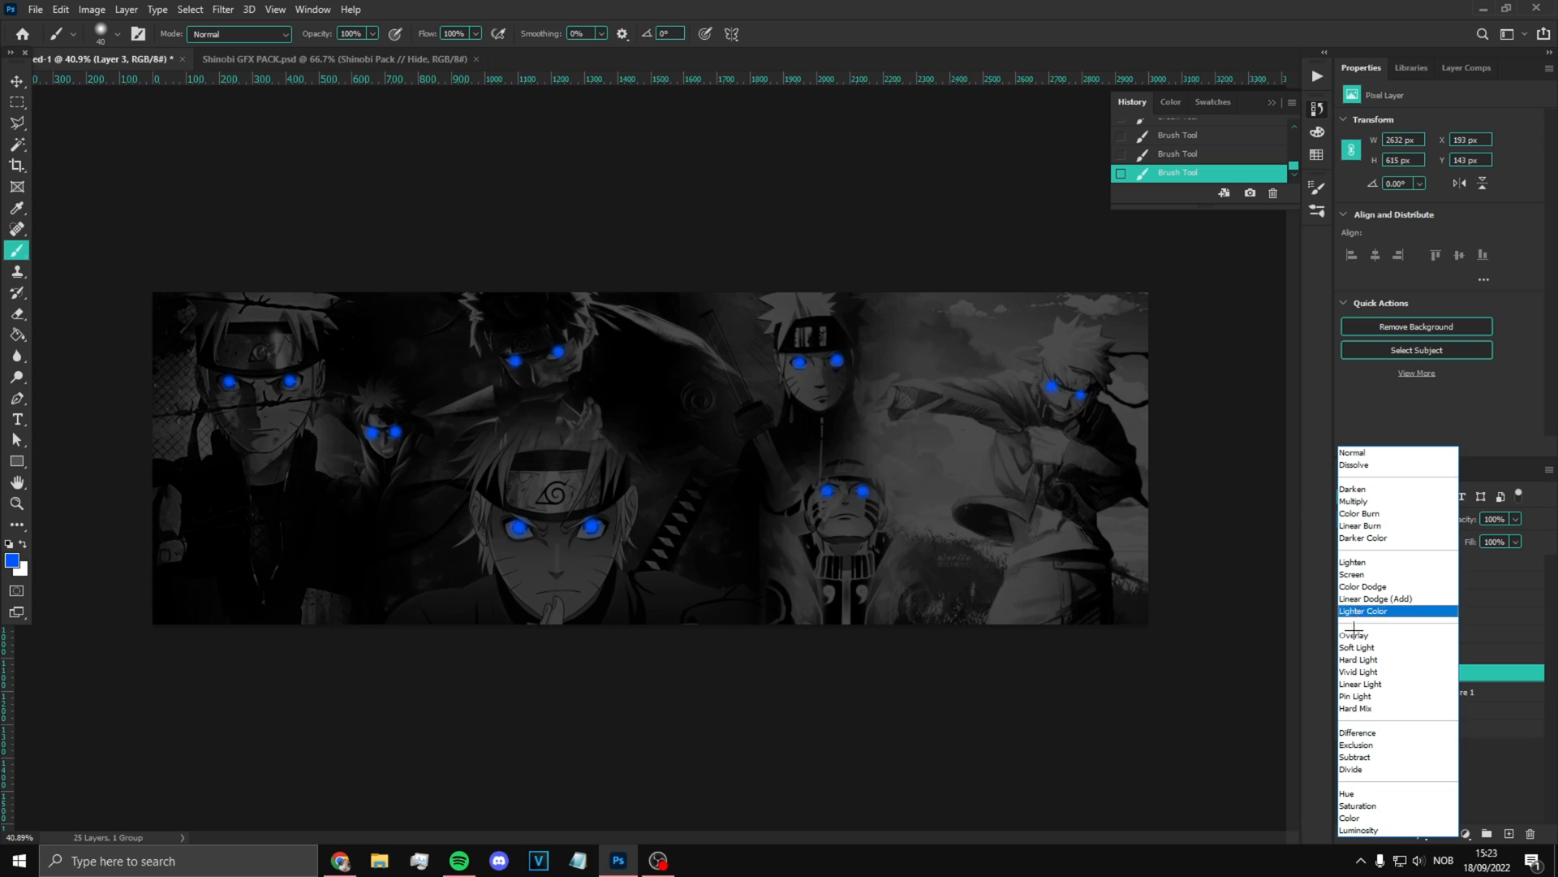
{"action": "left_click", "coordinate": [1372, 647]}
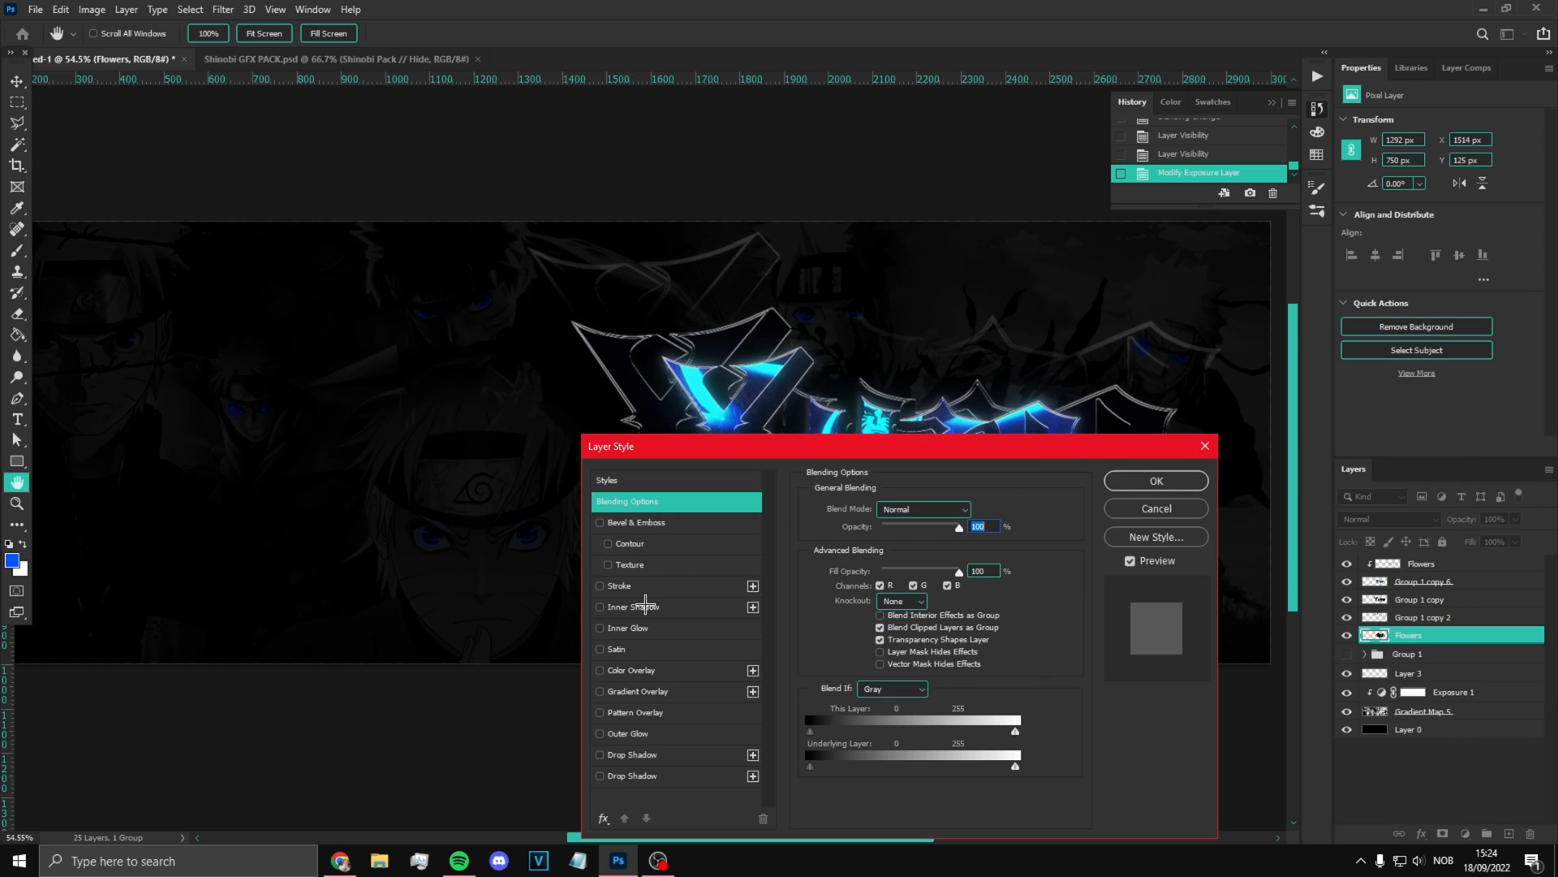
Step: Add a white 1 px outside stroke to the black Flowers layer behind the text
{"action": "left_click", "coordinate": [619, 586]}
{"action": "left_click_drag", "start_coordinate": [873, 454], "coordinate": [1138, 446]}
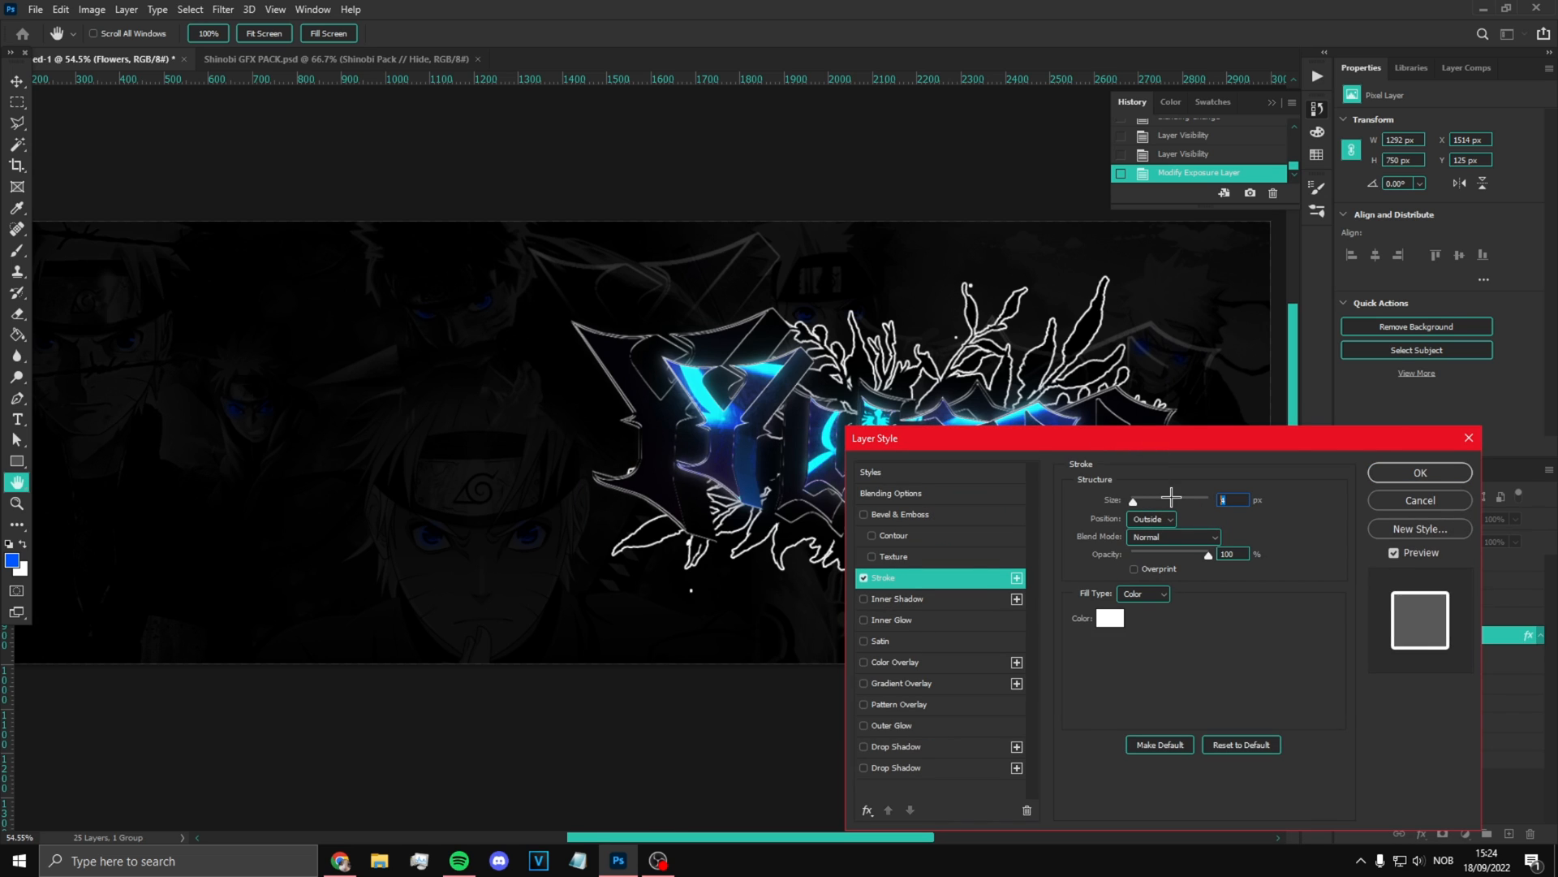
{"action": "type", "text": "1"}
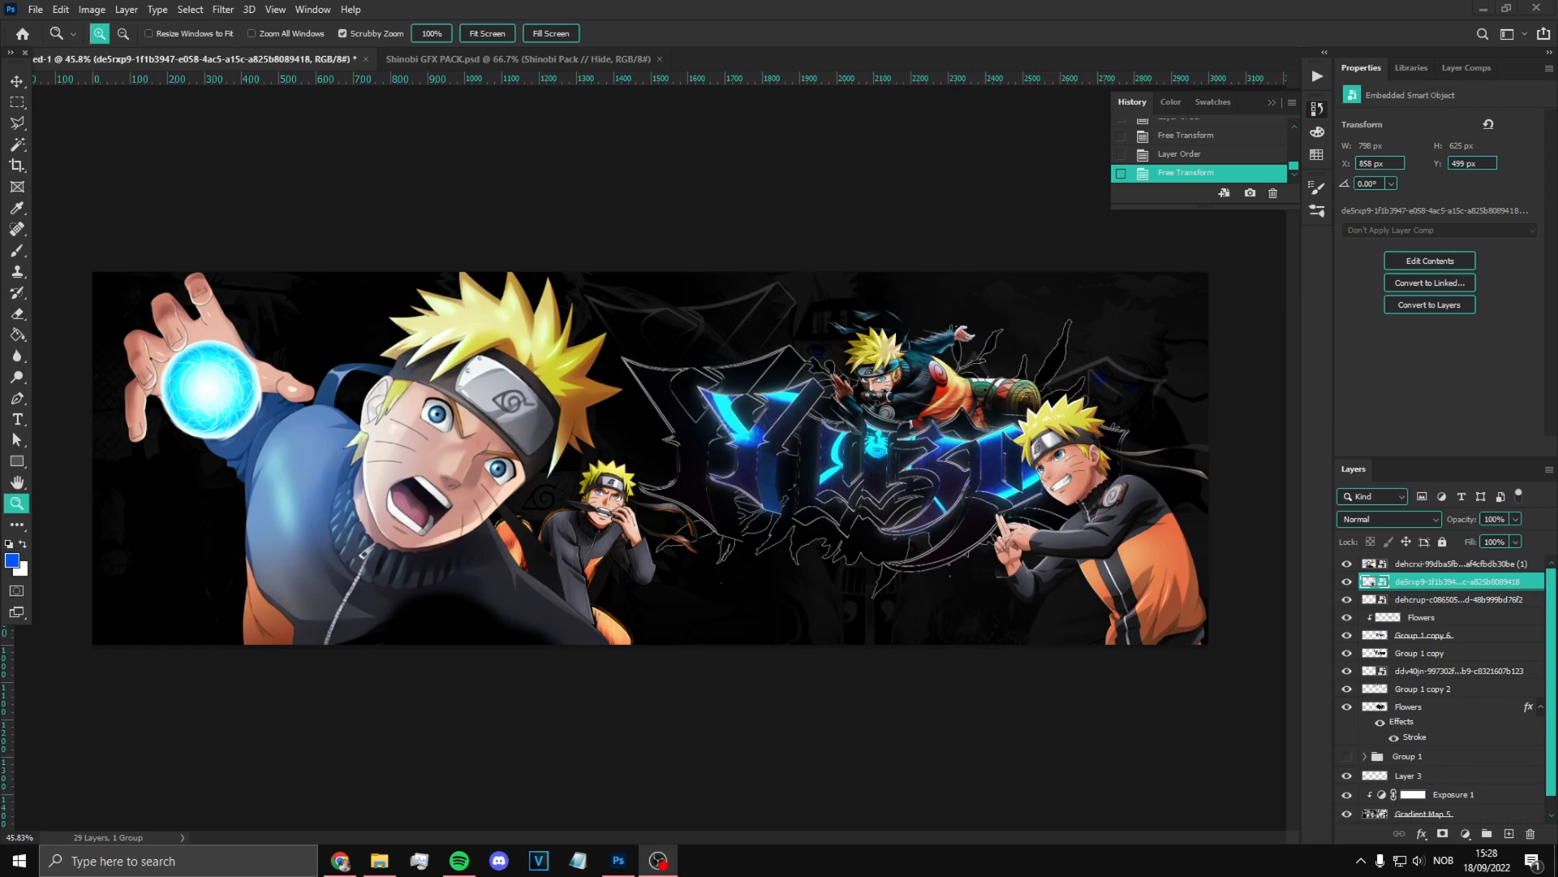
{"action": "left_click", "coordinate": [1414, 588]}
{"action": "scroll", "coordinate": [861, 459], "scroll_direction": "up", "scroll_amount": 2}
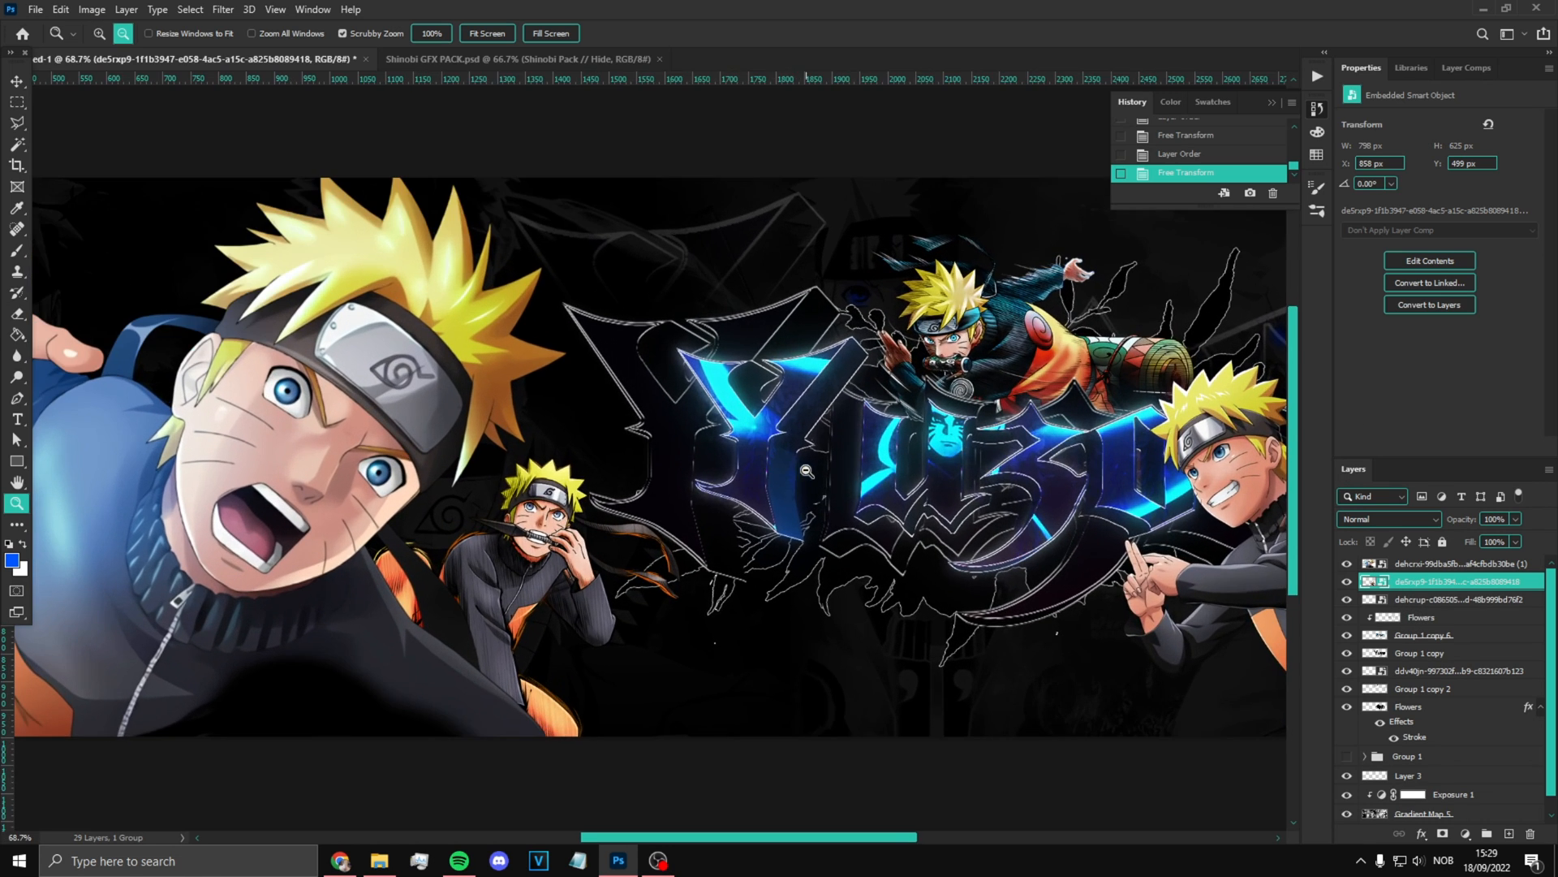
{"action": "scroll", "coordinate": [809, 462], "scroll_direction": "down", "scroll_amount": 3}
{"action": "left_click", "coordinate": [1347, 564]}
{"action": "left_click", "coordinate": [1346, 563]}
Step: Apply a Camera Raw filter to the large front-facing Naruto, adjusting exposure, whites, detail, color and curve settings
{"action": "left_click", "coordinate": [1396, 564]}
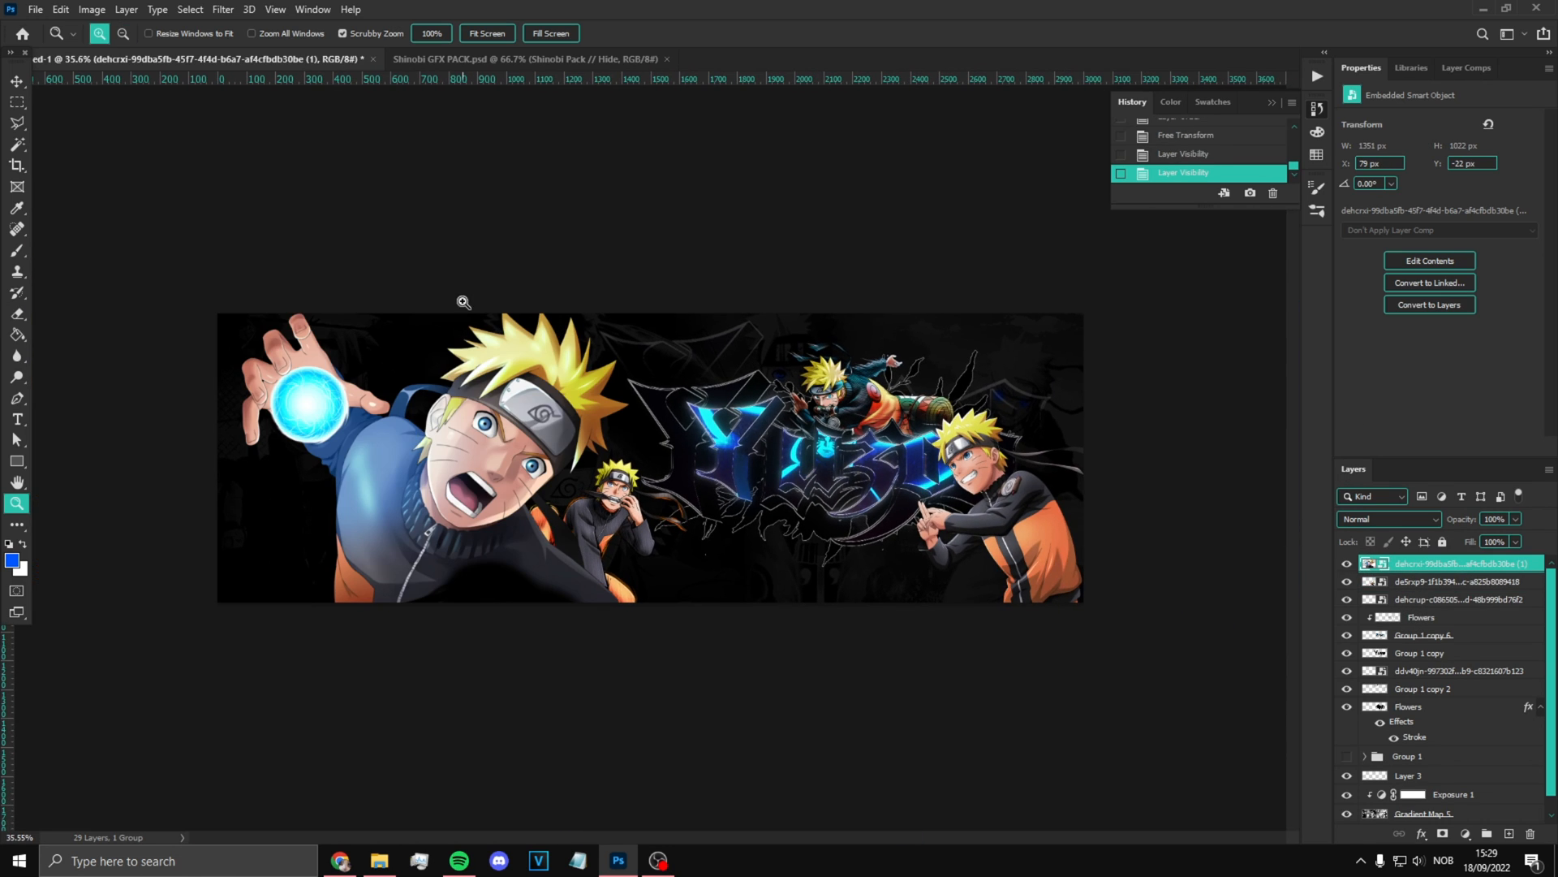
{"action": "left_click", "coordinate": [222, 9]}
{"action": "left_click", "coordinate": [294, 130]}
{"action": "key", "text": "ctrl+shift+a"}
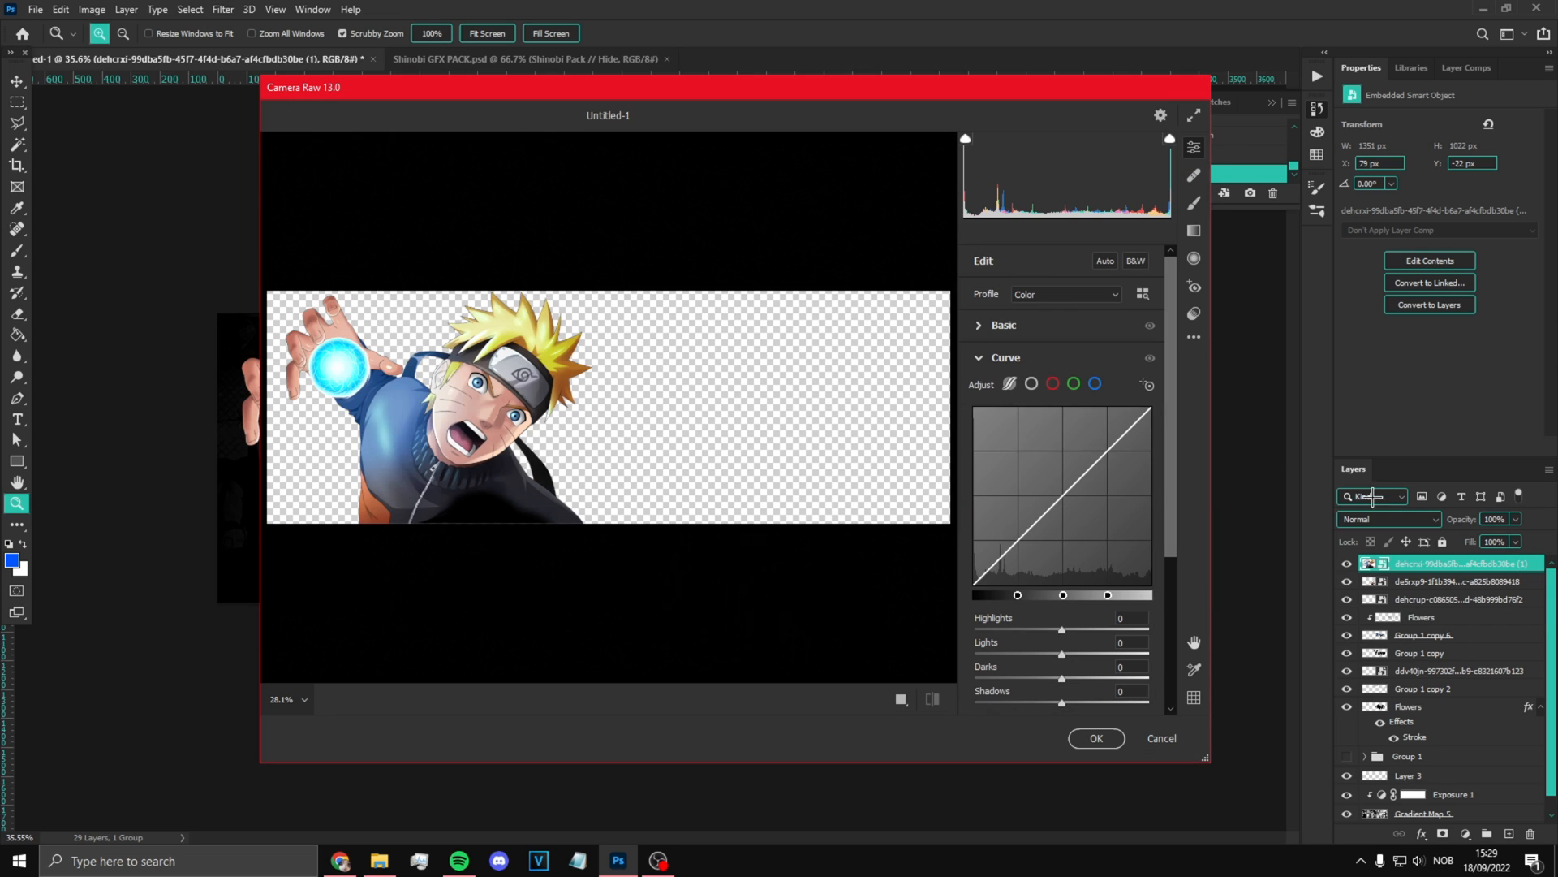
{"action": "left_click_drag", "start_coordinate": [1063, 407], "coordinate": [1060, 407]}
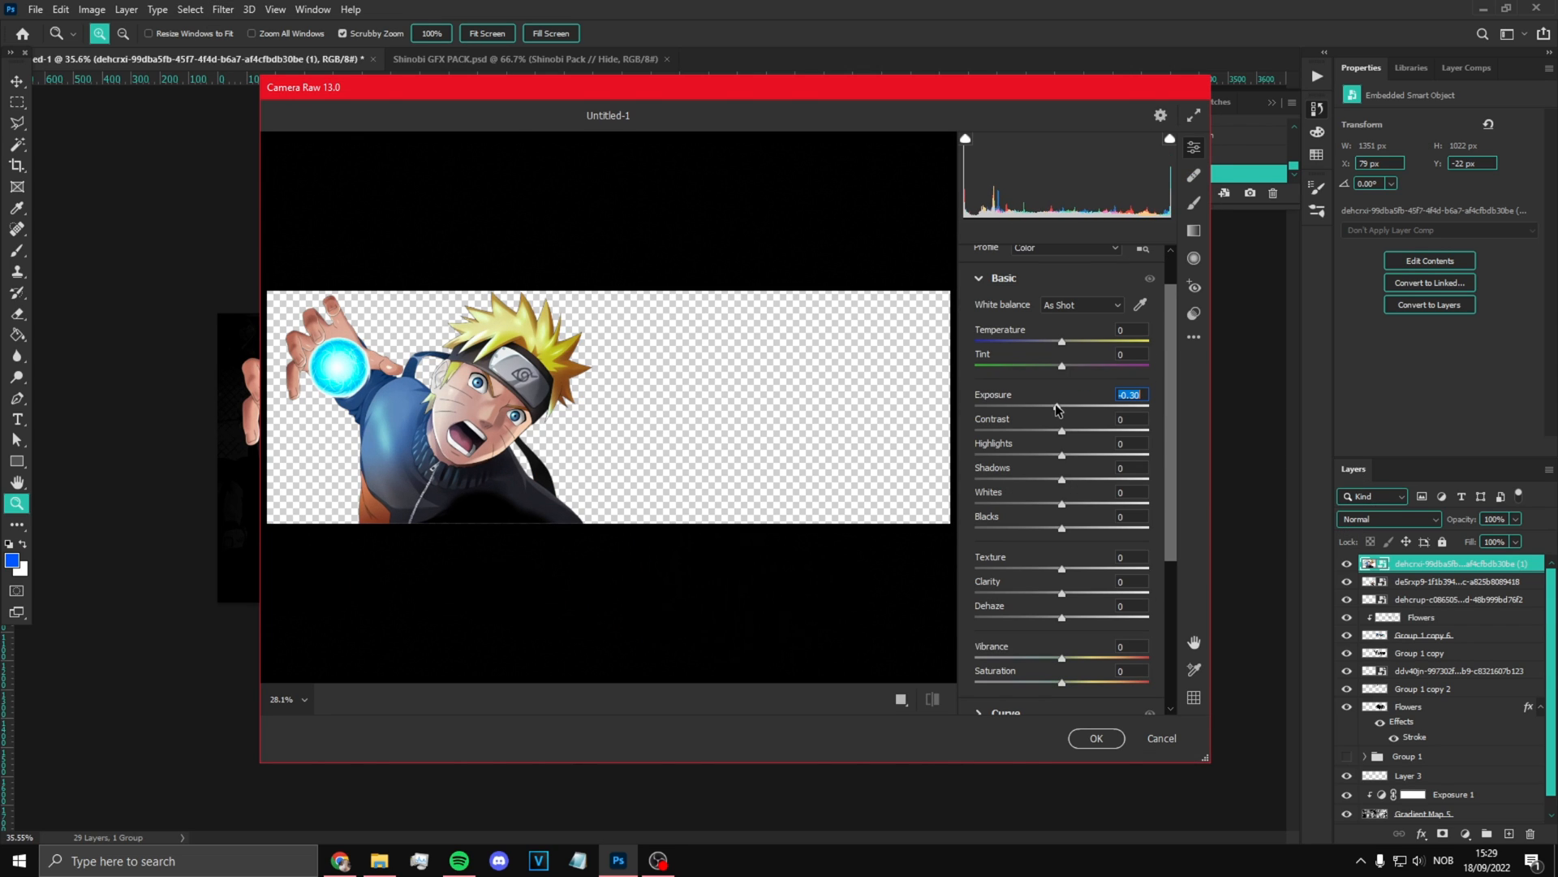
{"action": "mouse_move", "coordinate": [1062, 569]}
{"action": "left_mouse_down"}
{"action": "mouse_move", "coordinate": [1164, 566]}
{"action": "mouse_move", "coordinate": [1059, 594]}
{"action": "left_mouse_up"}
{"action": "left_click_drag", "start_coordinate": [1063, 504], "coordinate": [1043, 504]}
{"action": "left_click_drag", "start_coordinate": [1062, 658], "coordinate": [1082, 581]}
{"action": "left_click", "coordinate": [1007, 711]}
{"action": "left_click_drag", "start_coordinate": [1062, 605], "coordinate": [1057, 655]}
{"action": "left_click", "coordinate": [1096, 737]}
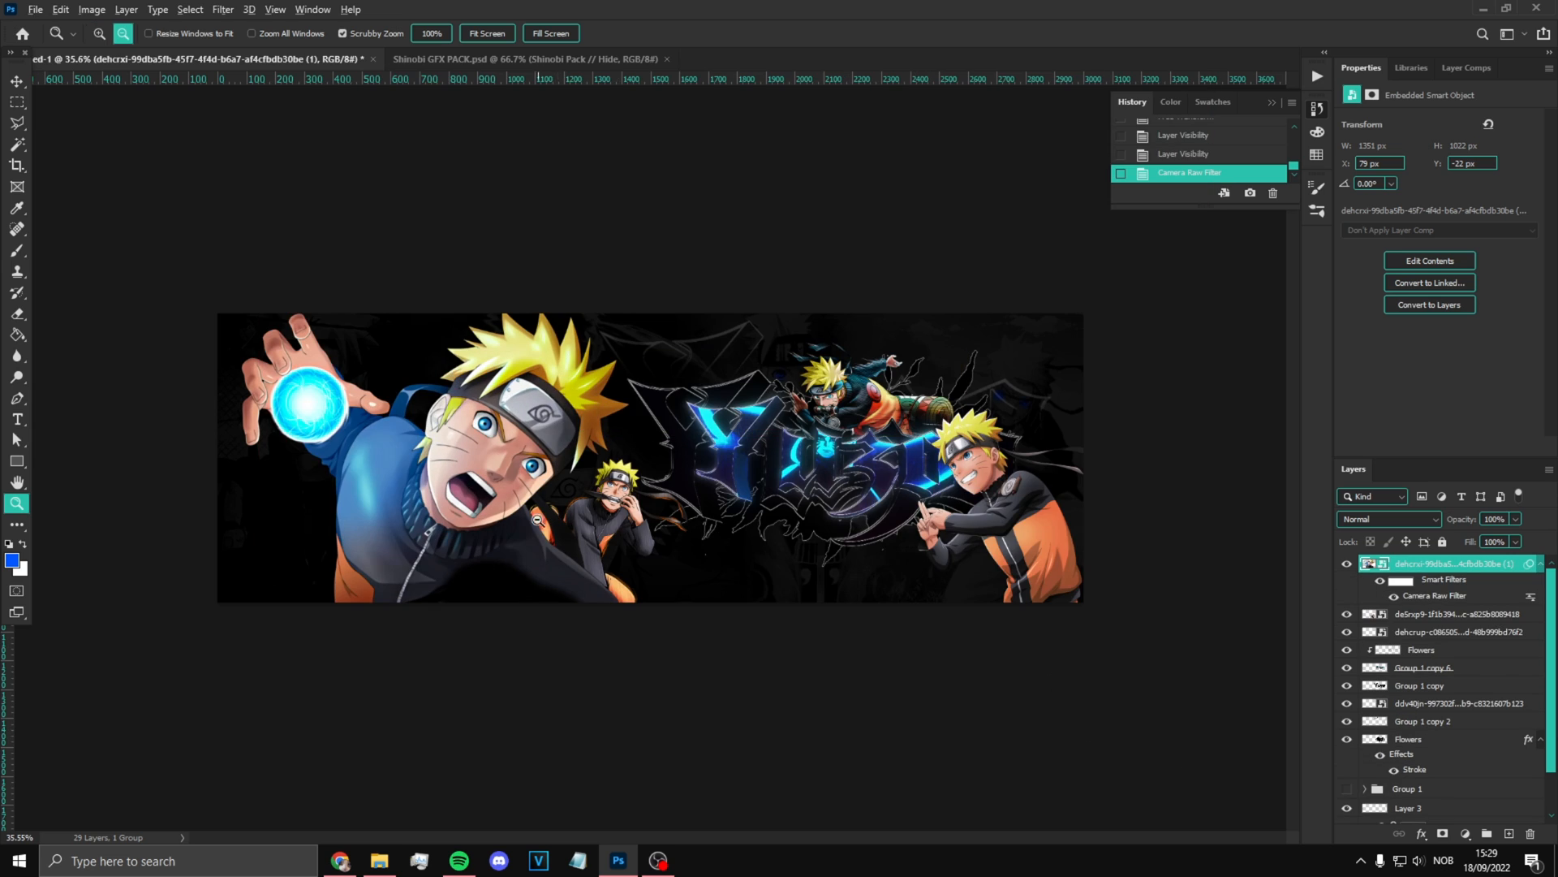
Step: Try a Camera Raw filter on the crouching Naruto render
{"action": "scroll", "coordinate": [615, 469], "scroll_direction": "up", "scroll_amount": 4}
{"action": "left_click", "coordinate": [1446, 617]}
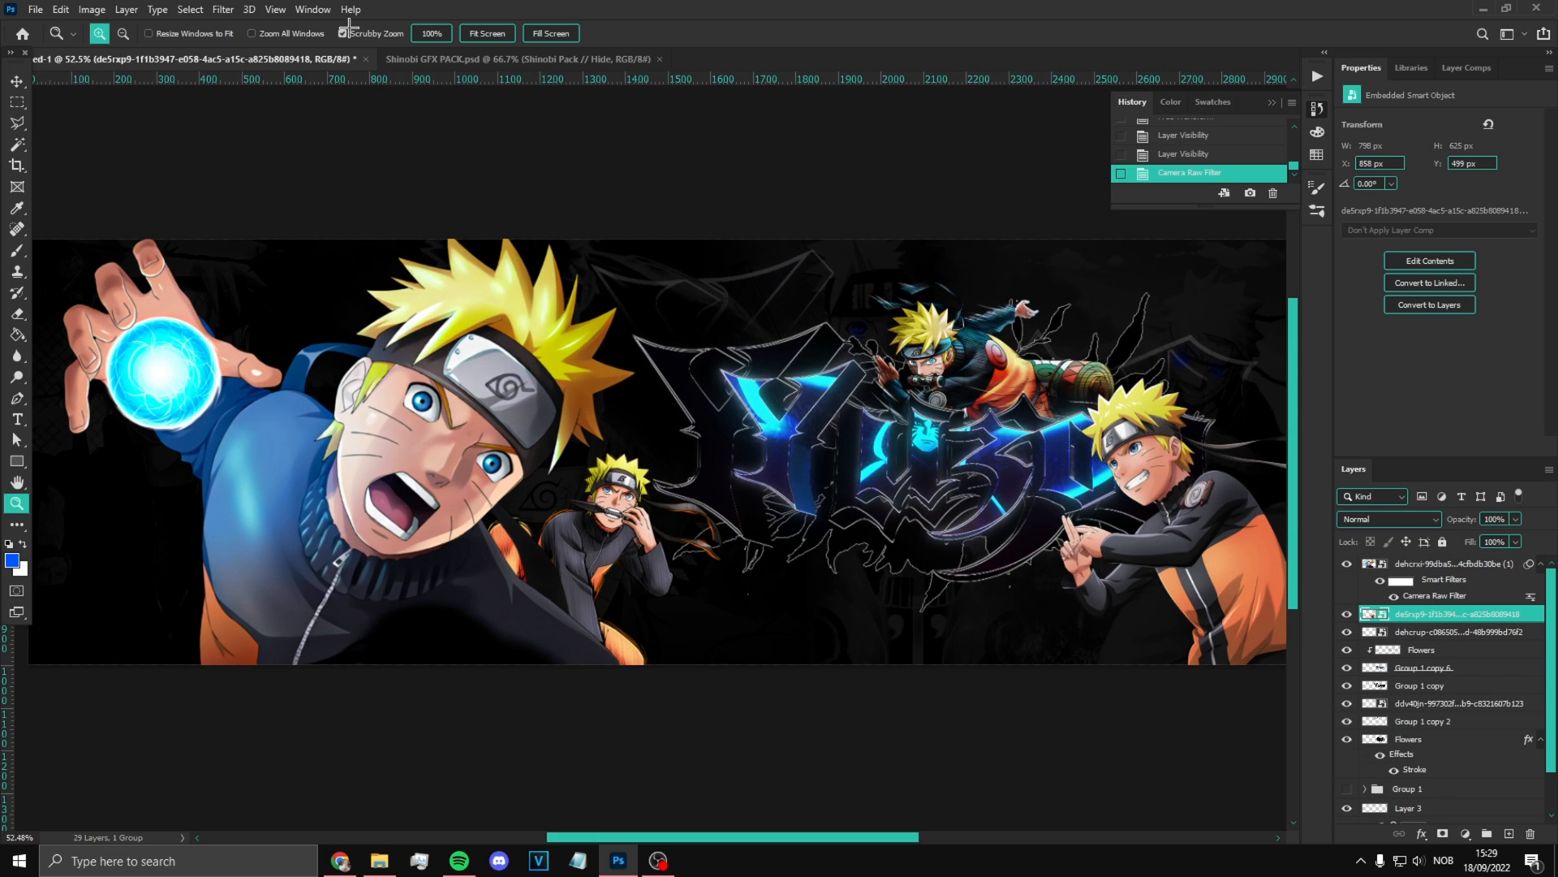
{"action": "left_click", "coordinate": [223, 9]}
{"action": "key", "text": "Escape"}
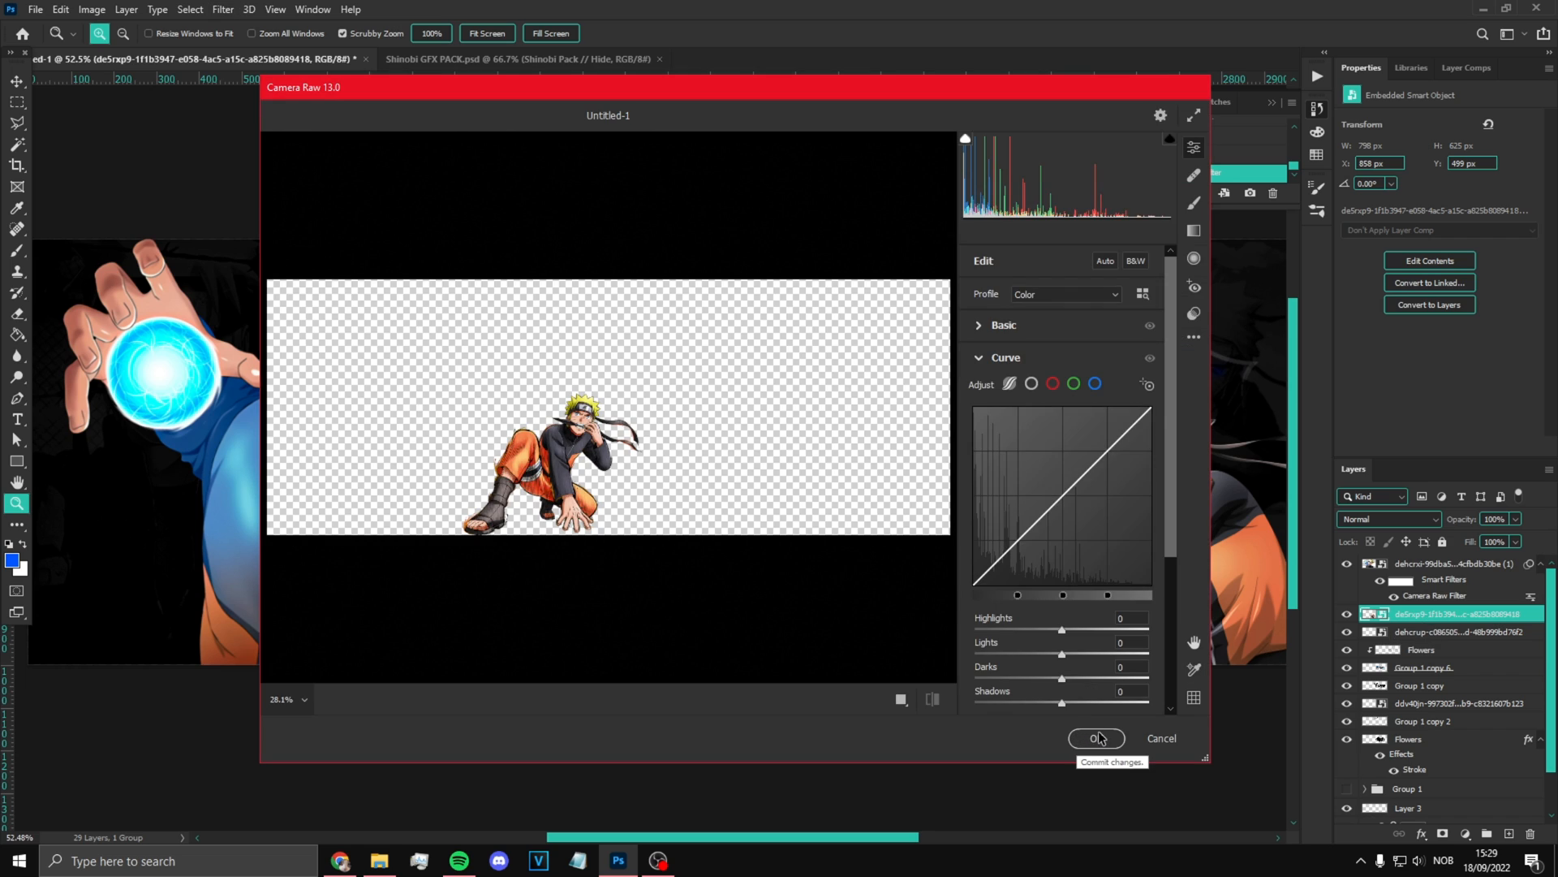
{"action": "left_click", "coordinate": [1098, 738]}
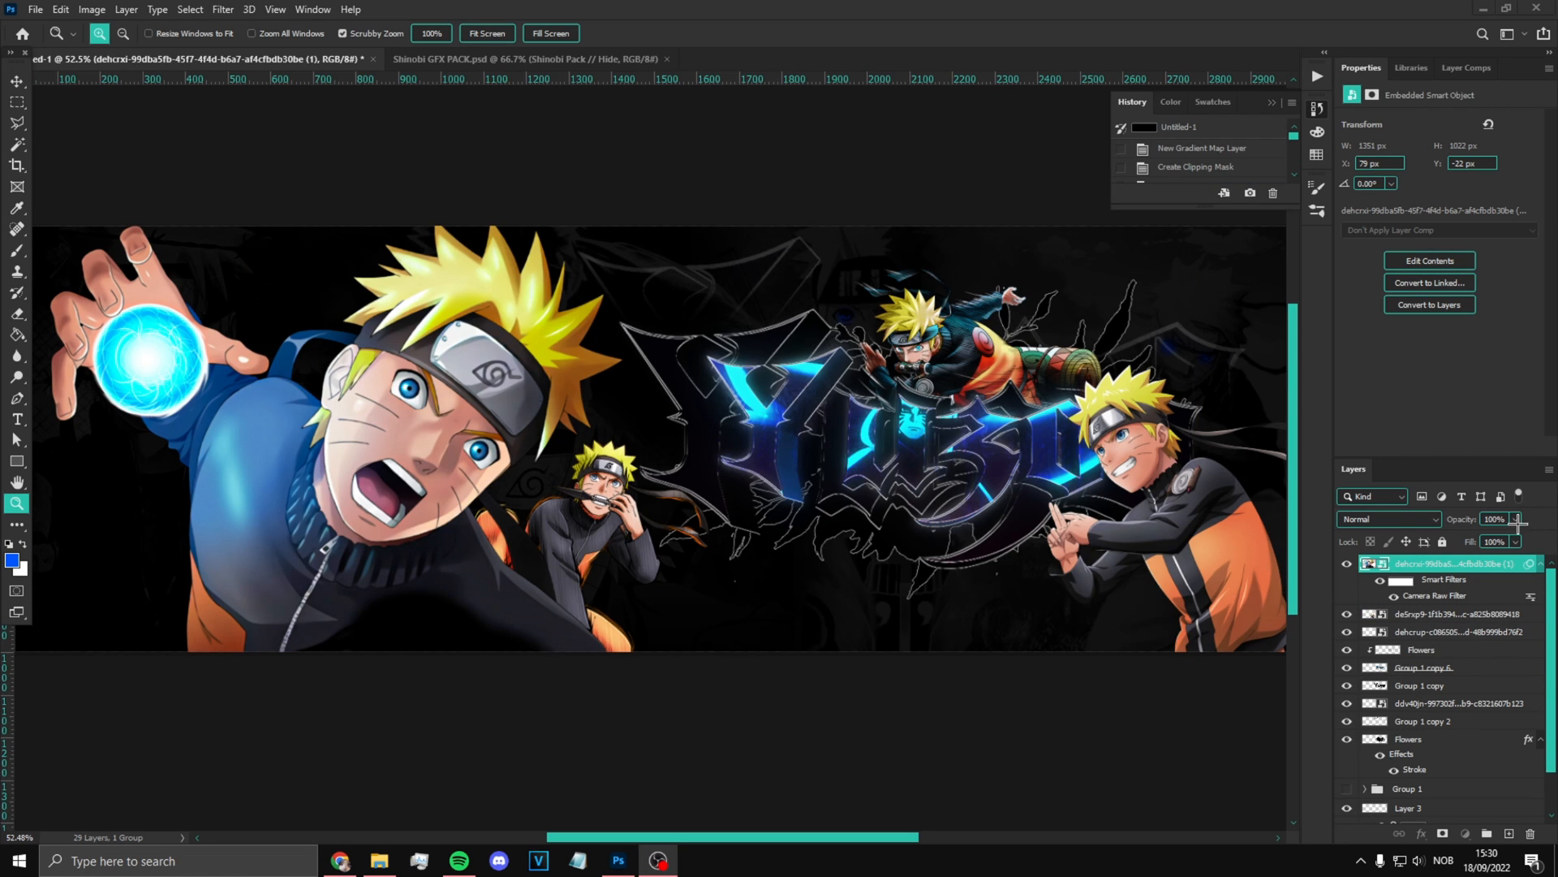
Step: Duplicate the filtered large Naruto layer and apply a High Pass filter to the copy
{"action": "left_click", "coordinate": [1433, 564]}
{"action": "key", "text": "ctrl+j"}
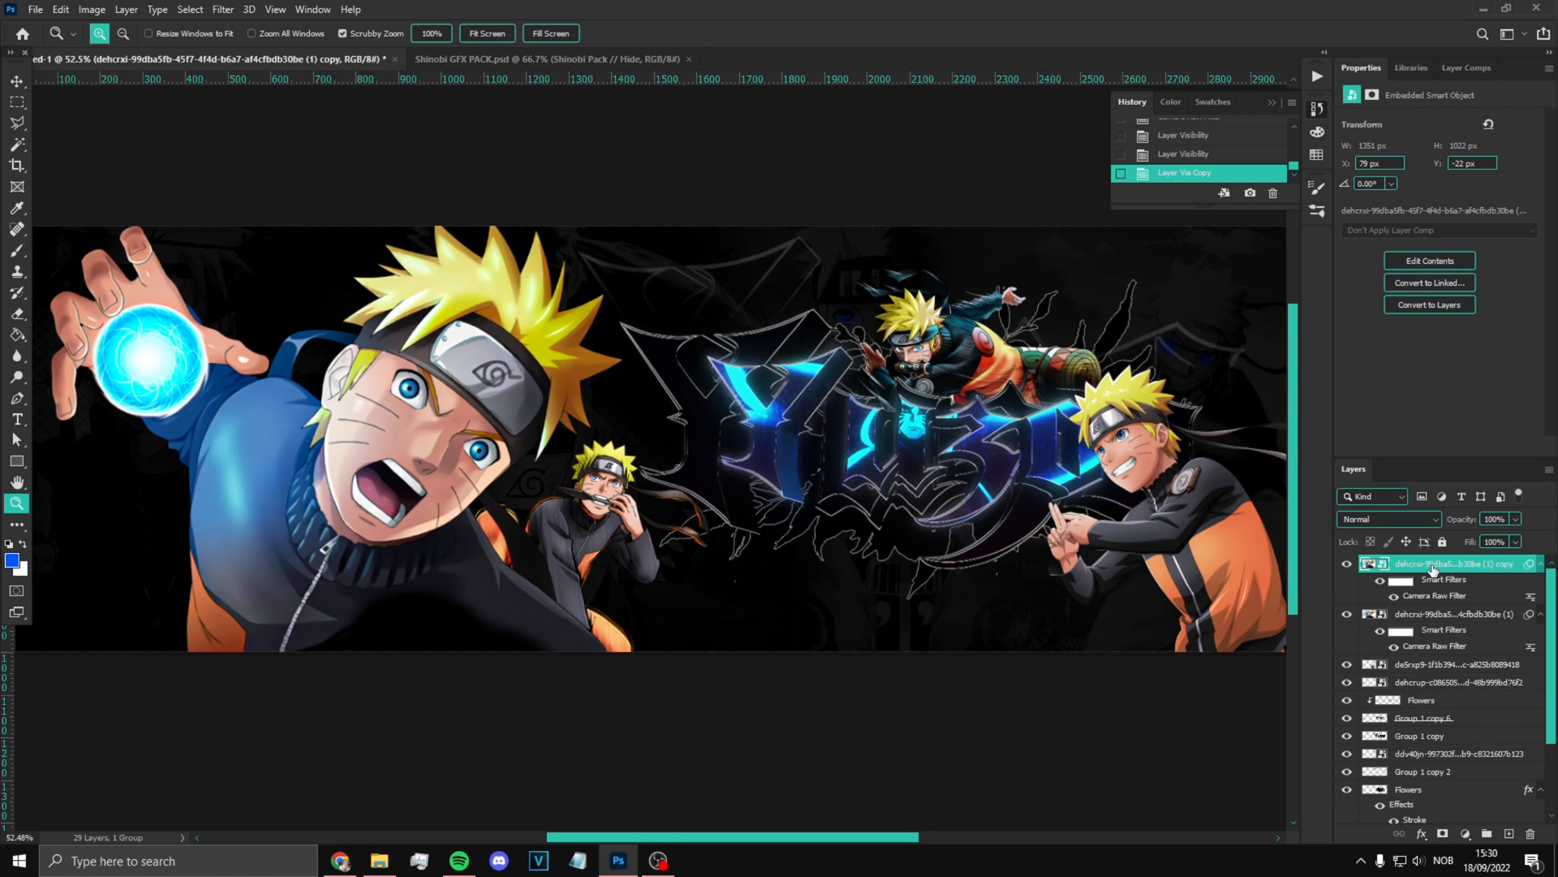
{"action": "left_click", "coordinate": [223, 9]}
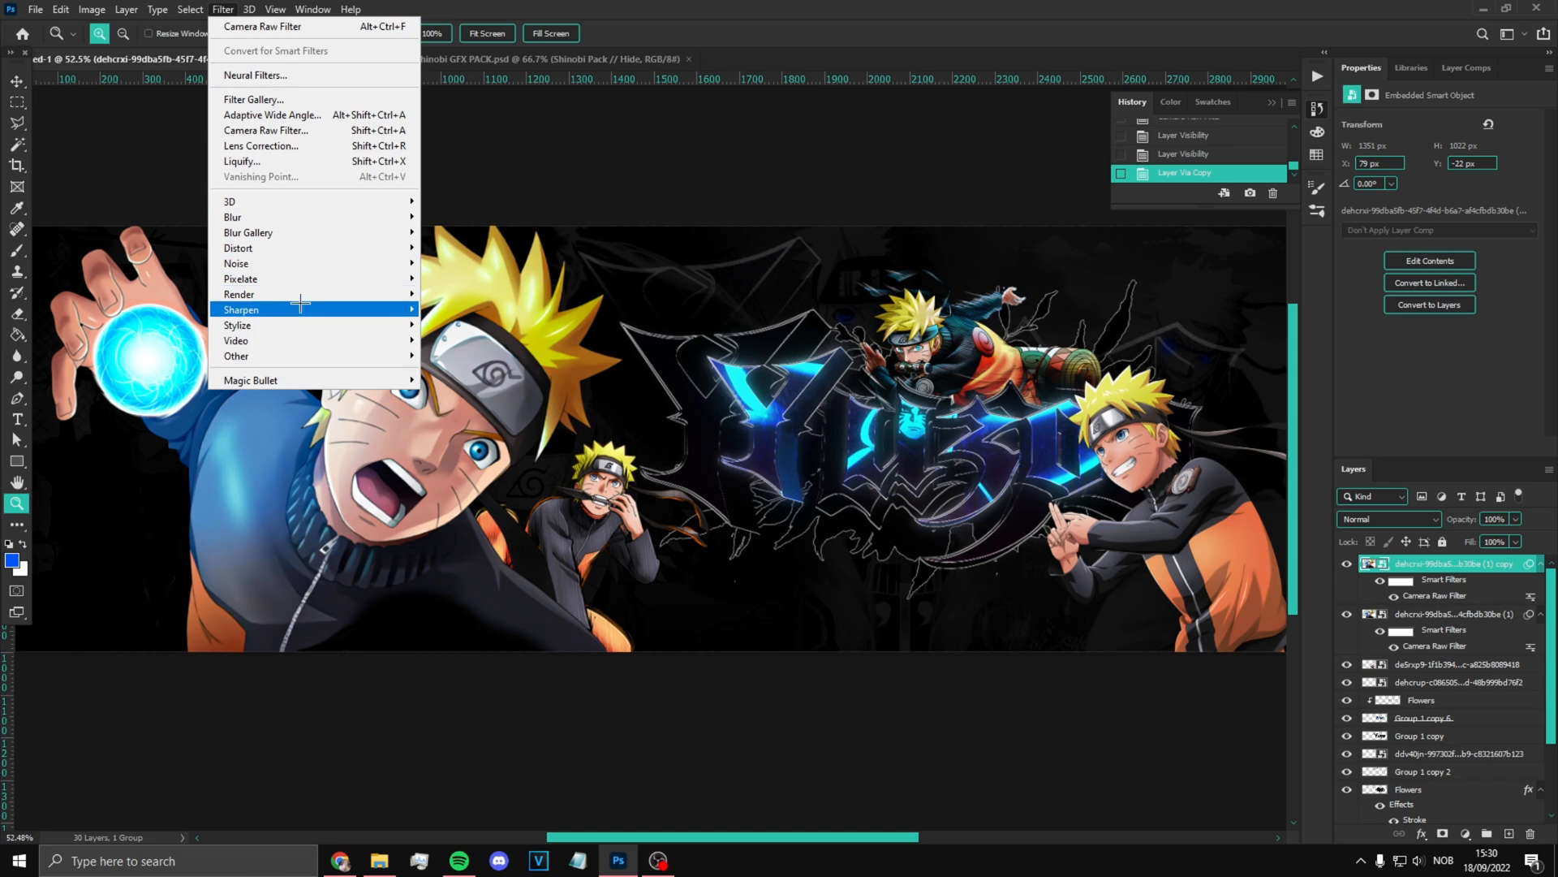
{"action": "mouse_move", "coordinate": [309, 338]}
{"action": "left_click", "coordinate": [470, 365]}
{"action": "key", "text": "Return"}
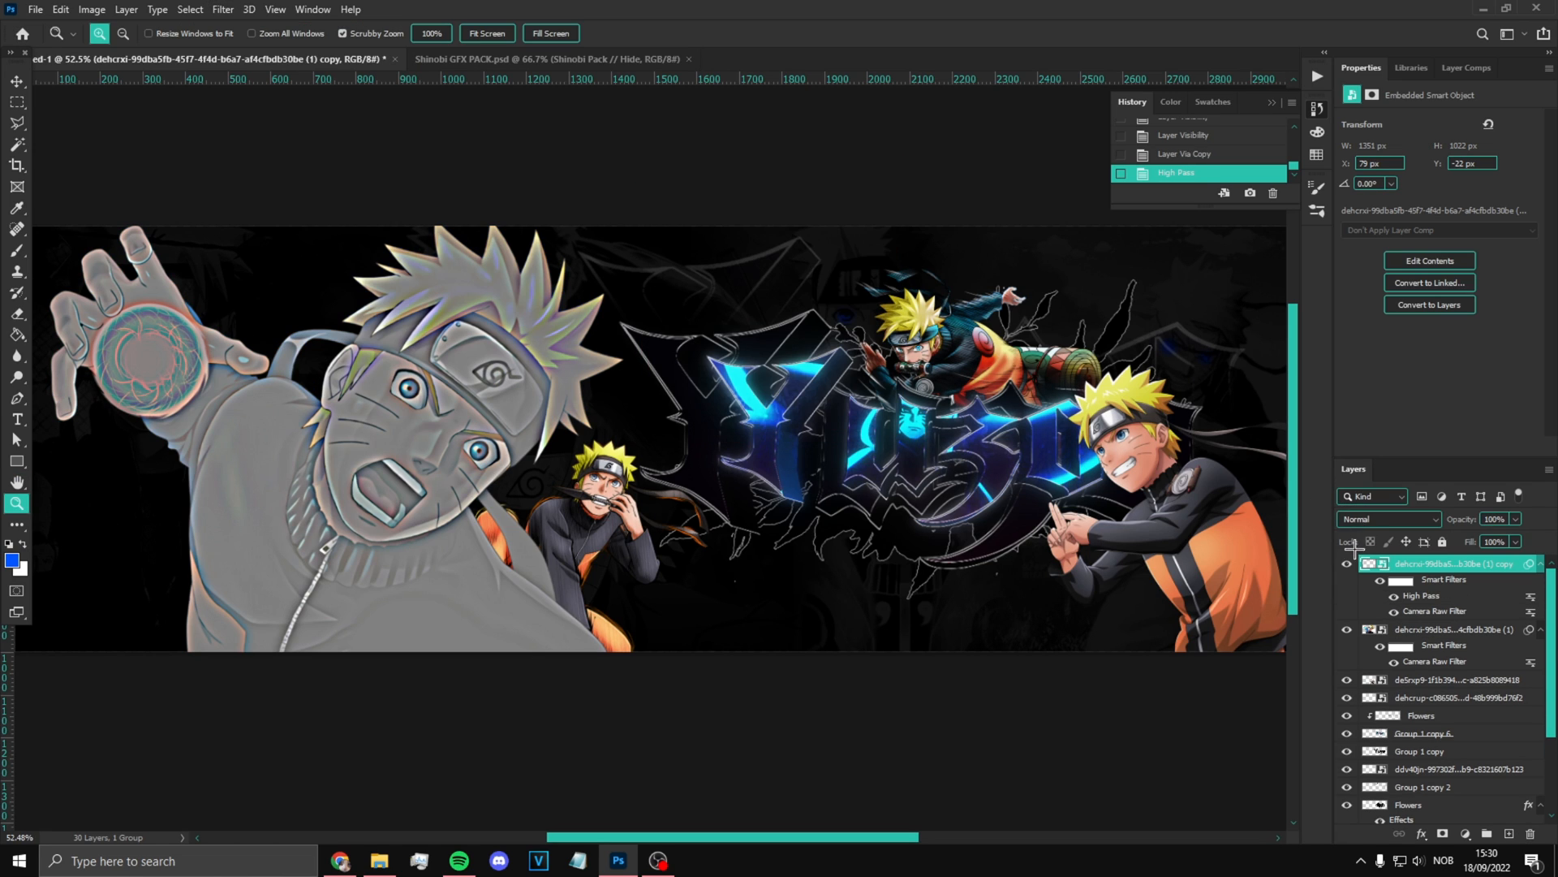
Step: Set the High Pass copy's blend mode to Overlay and its opacity to 60%
{"action": "left_click", "coordinate": [1372, 519]}
{"action": "left_click", "coordinate": [1373, 634]}
{"action": "left_click", "coordinate": [1378, 519]}
{"action": "left_click", "coordinate": [1383, 630]}
{"action": "left_click_drag", "start_coordinate": [1516, 519], "coordinate": [1492, 536]}
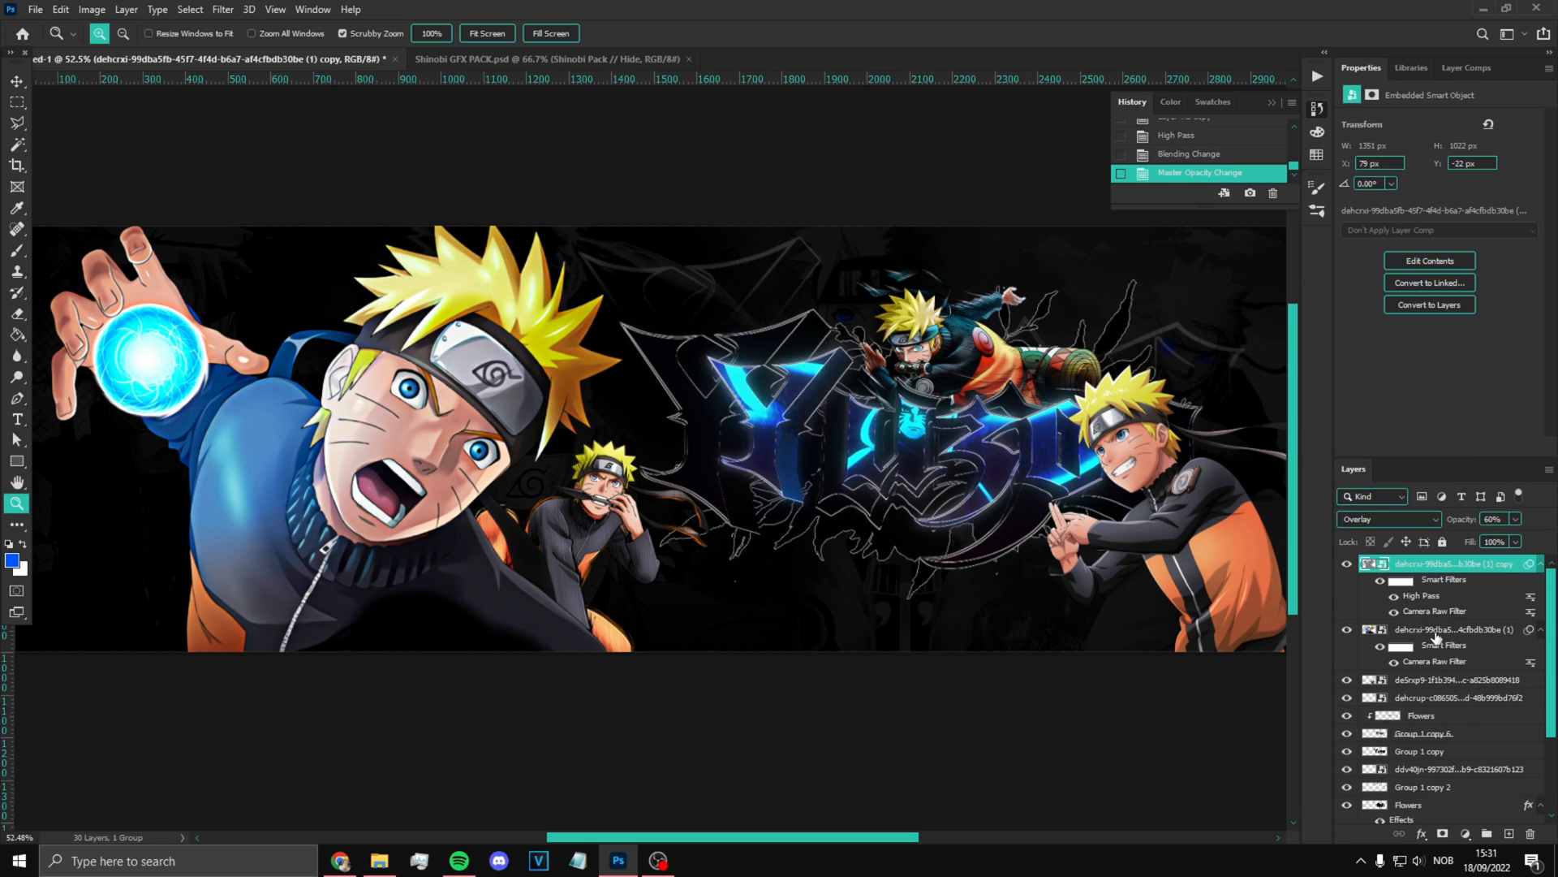
Step: Merge the High Pass copy into the large Naruto layer and toggle its visibility to compare
{"action": "key", "text": "ctrl+e"}
{"action": "left_click", "coordinate": [1346, 563]}
{"action": "left_click", "coordinate": [1347, 564]}
{"action": "scroll", "coordinate": [802, 501], "scroll_direction": "down", "scroll_amount": 1}
{"action": "key", "text": "ctrl+plus"}
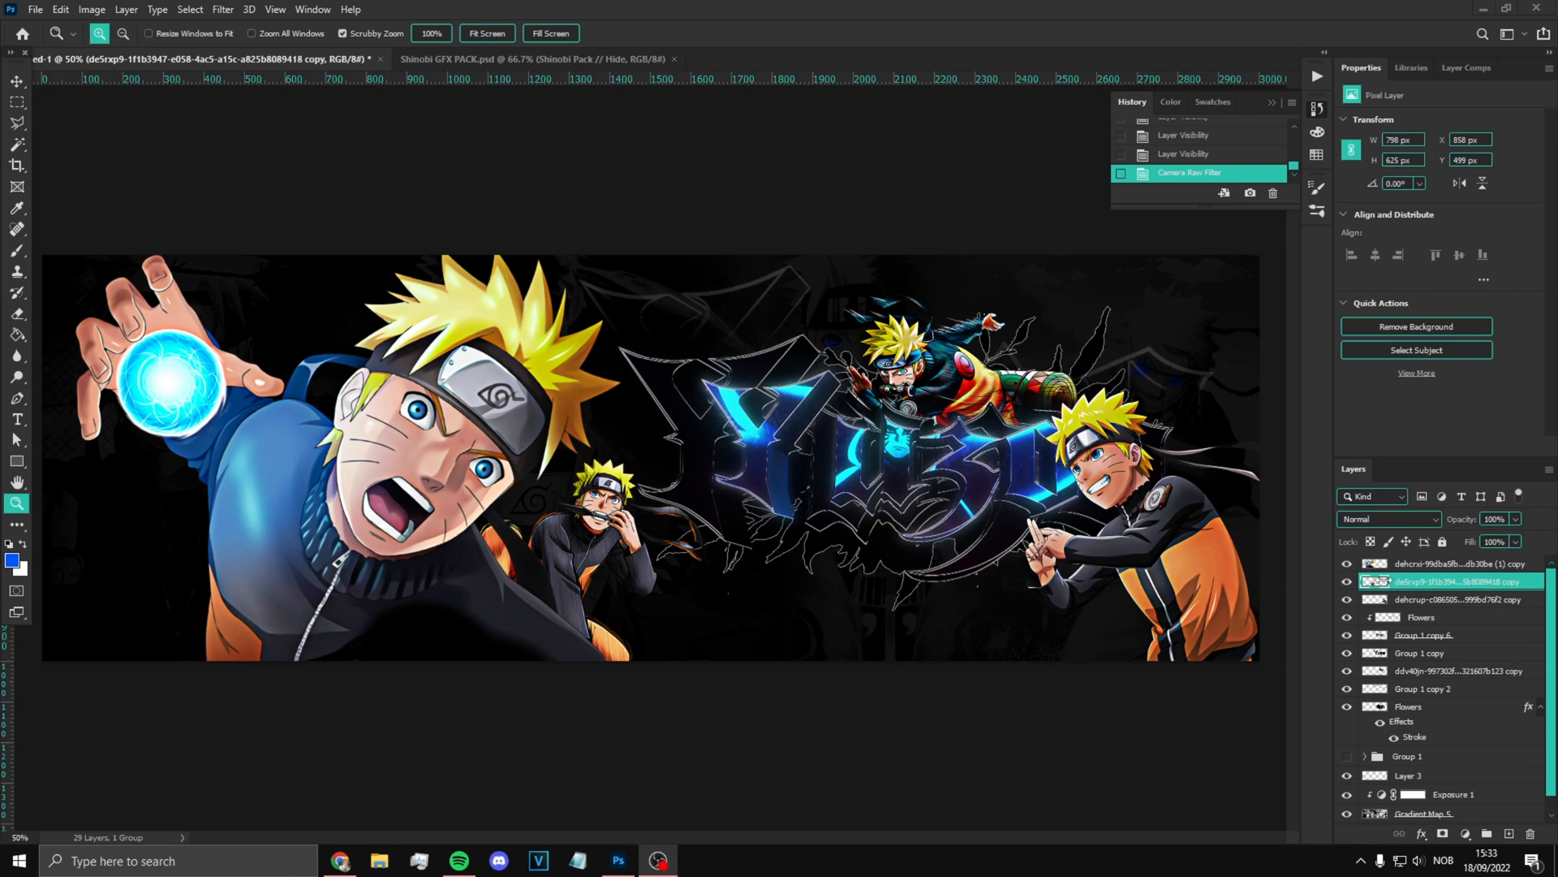
Step: Examine the whole banner with the large Naruto render hidden and shown
{"action": "left_click", "coordinate": [984, 563]}
{"action": "scroll", "coordinate": [922, 540], "scroll_direction": "down", "scroll_amount": 3}
{"action": "scroll", "coordinate": [909, 468], "scroll_direction": "up", "scroll_amount": 4}
{"action": "scroll", "coordinate": [586, 477], "scroll_direction": "down", "scroll_amount": 4}
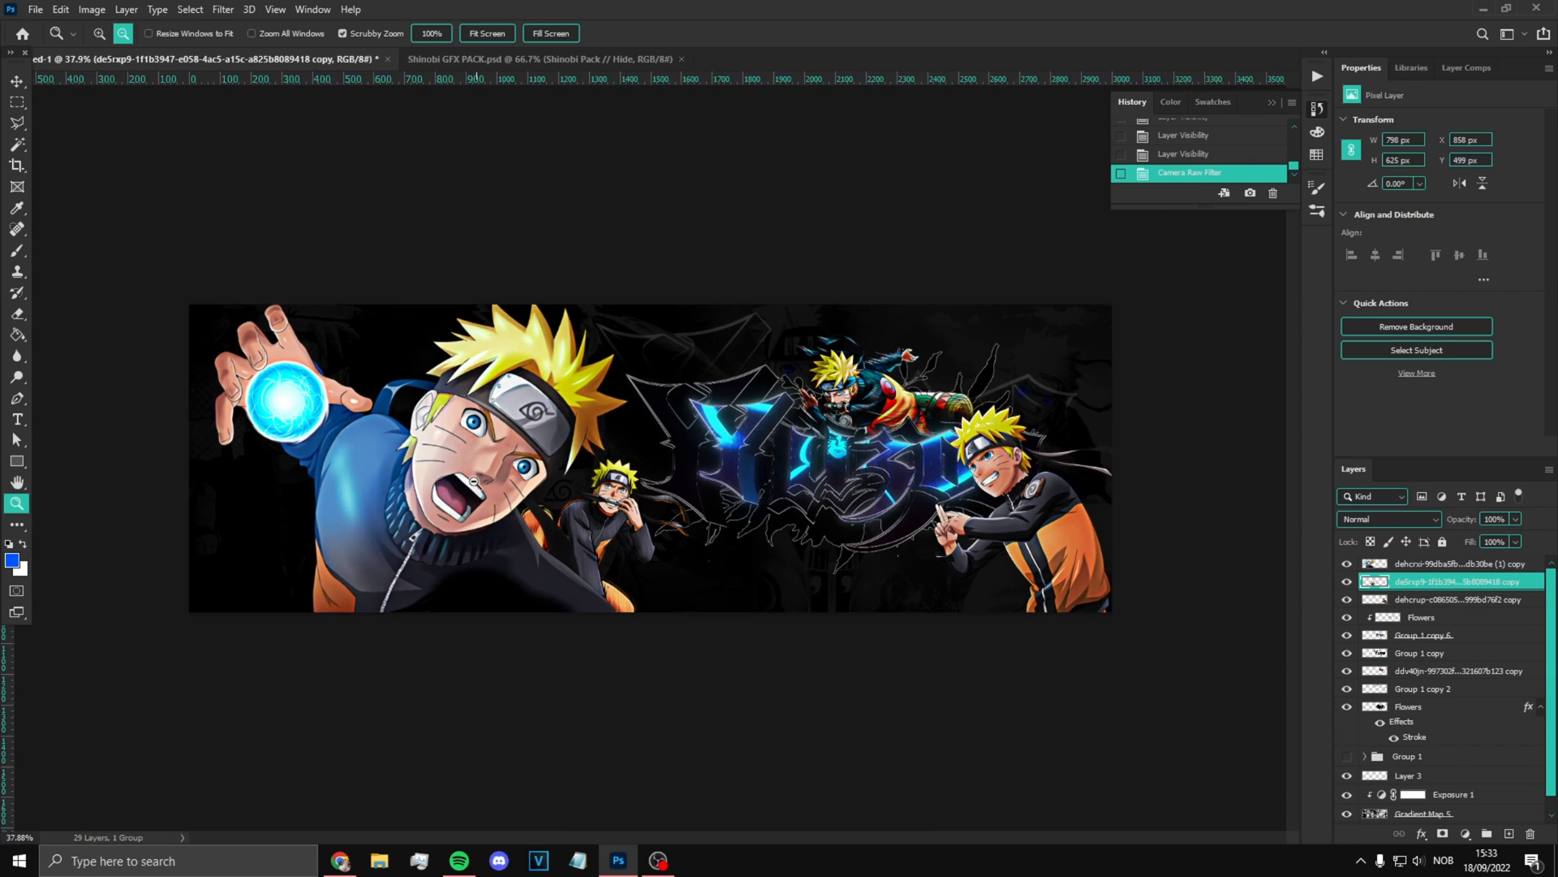
{"action": "left_click", "coordinate": [1445, 563]}
{"action": "left_click", "coordinate": [1347, 563]}
{"action": "left_click", "coordinate": [1346, 563]}
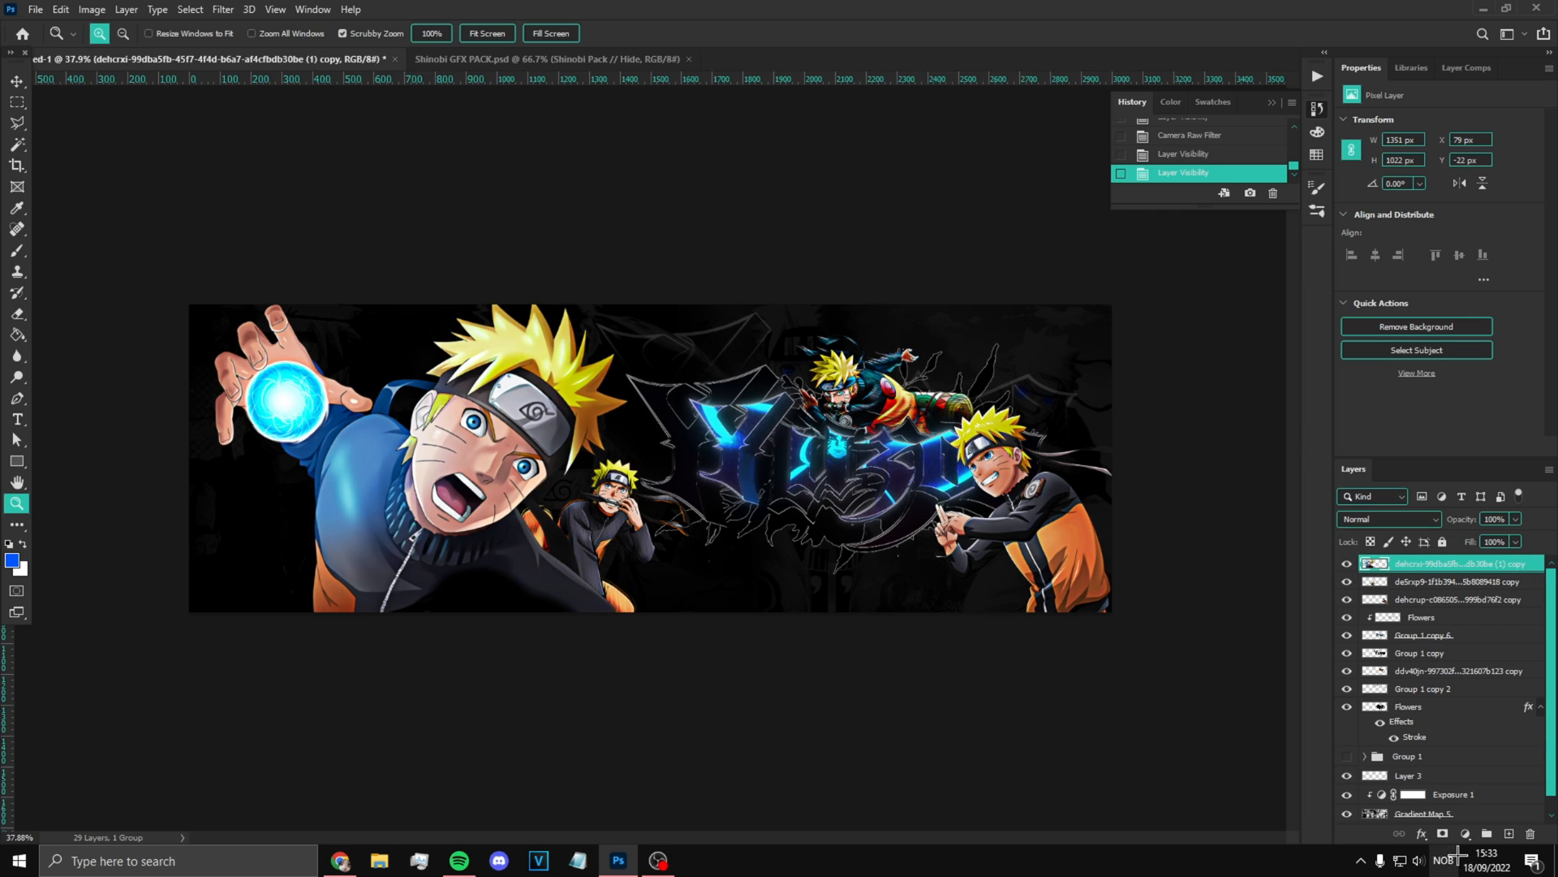
Step: Add a Levels adjustment clipped to the large Naruto, with midtones at 0.78 and white output at 240
{"action": "left_click", "coordinate": [1465, 834]}
{"action": "left_click", "coordinate": [1484, 607]}
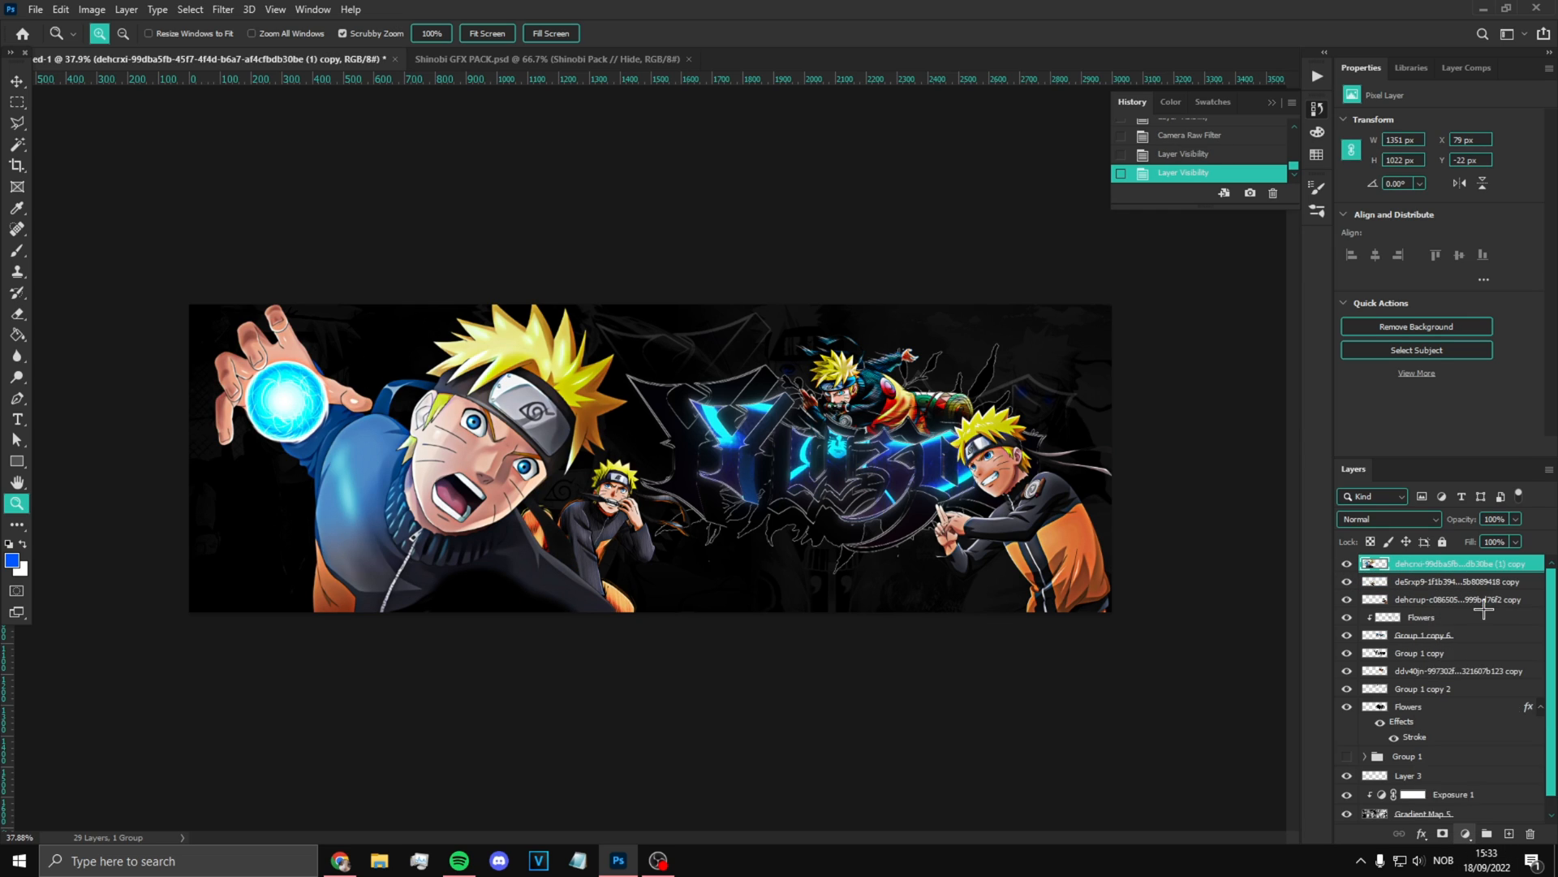
{"action": "left_click", "coordinate": [1435, 447]}
{"action": "left_click_drag", "start_coordinate": [1452, 238], "coordinate": [1461, 238]}
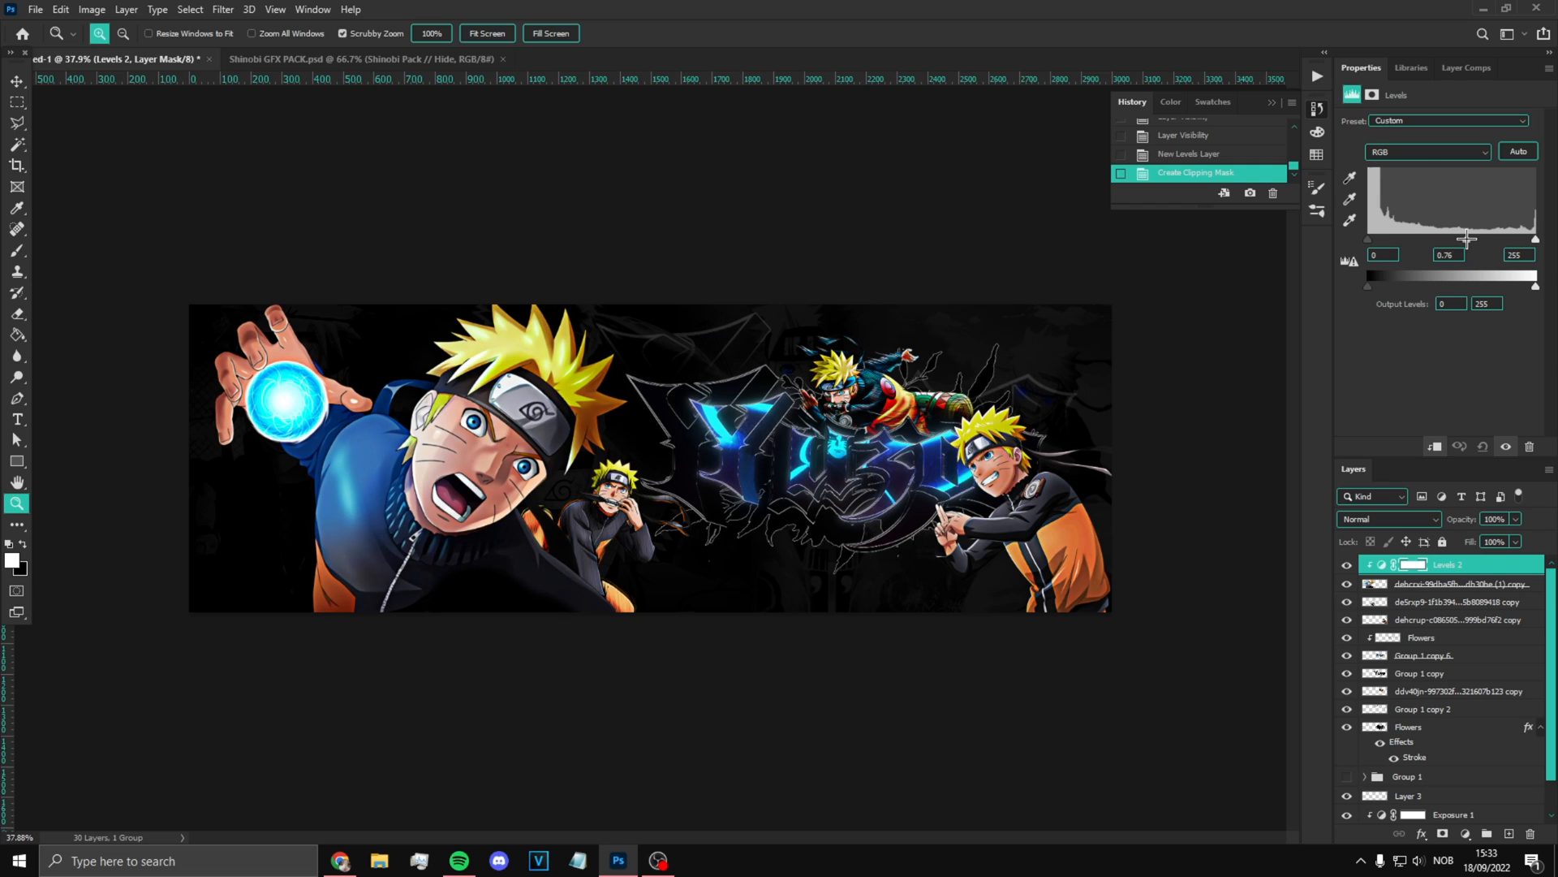
{"action": "left_click_drag", "start_coordinate": [1536, 286], "coordinate": [1527, 285]}
{"action": "scroll", "coordinate": [468, 452], "scroll_direction": "up", "scroll_amount": 4}
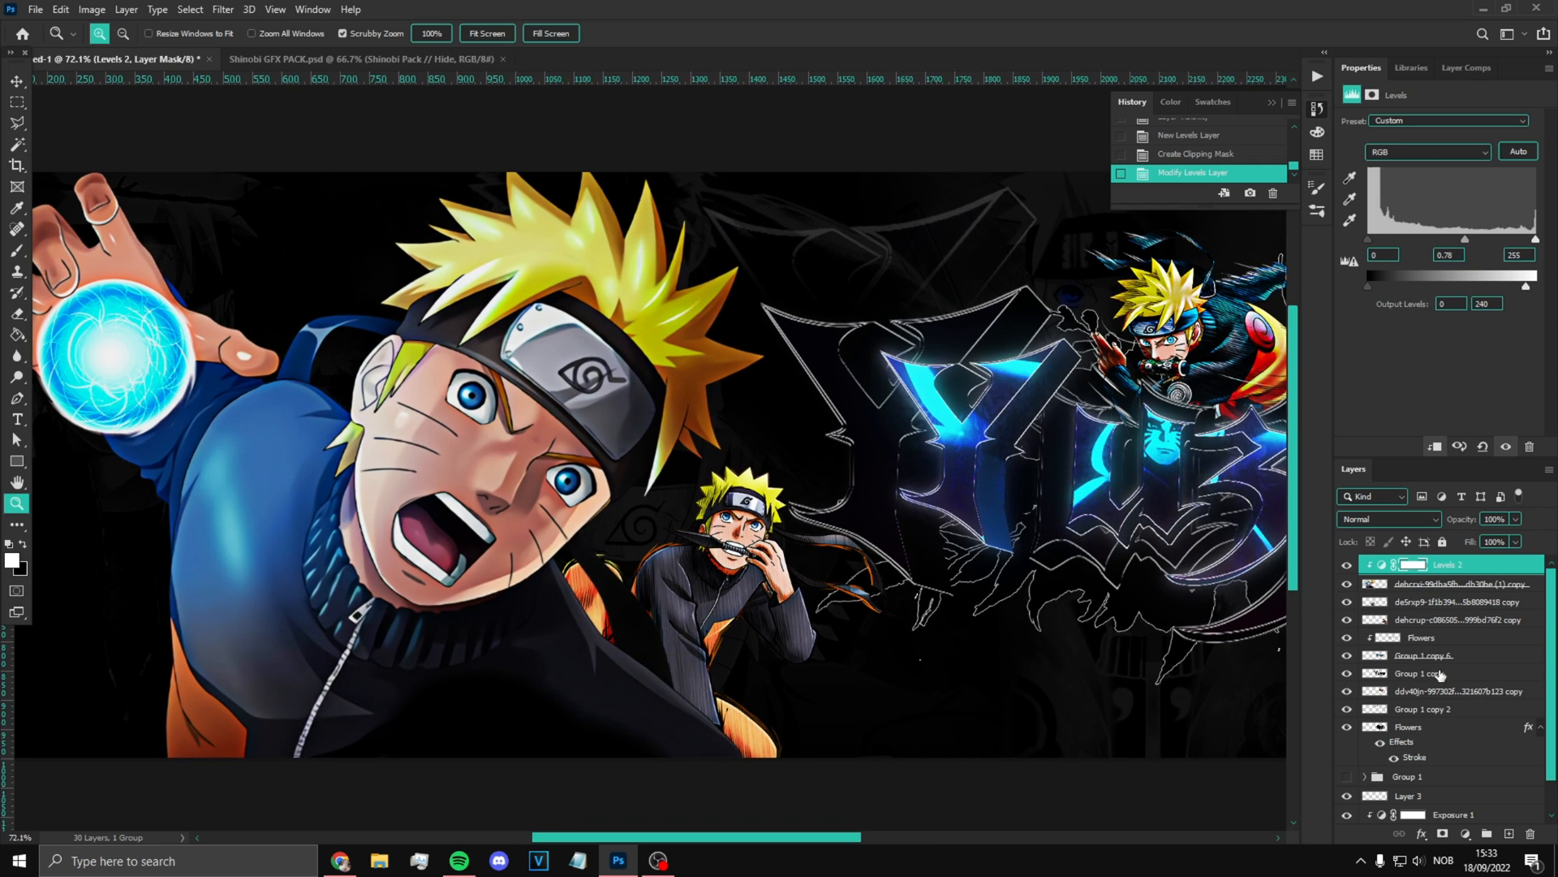
Step: Add a light blue Solid Color fill layer above everything and set its blend mode to Linear Dodge (Add)
{"action": "left_click", "coordinate": [1465, 831]}
{"action": "left_click", "coordinate": [1445, 545]}
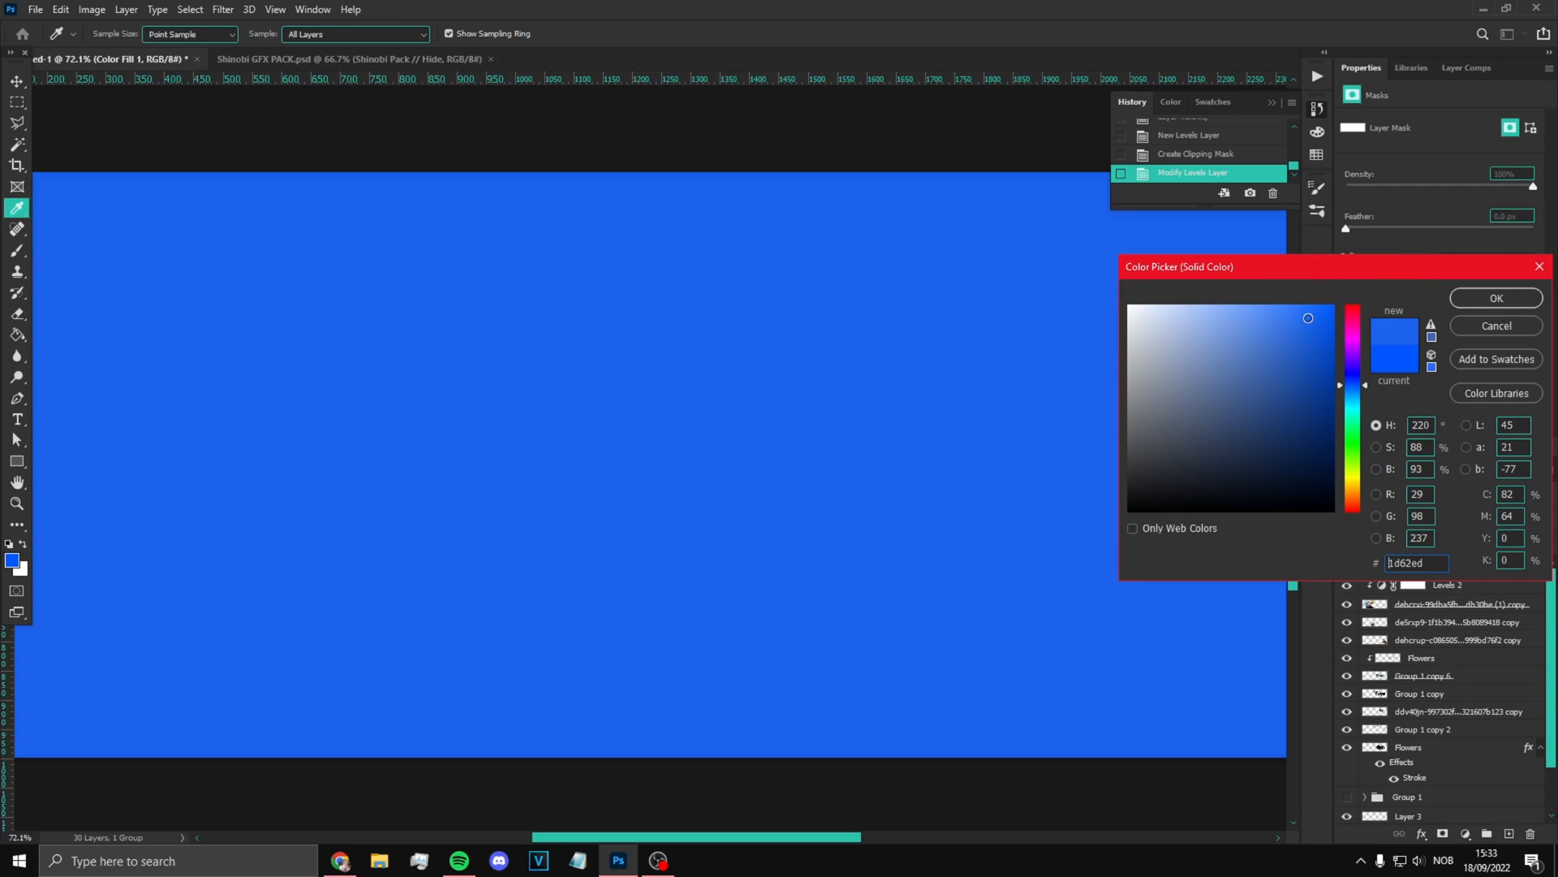
{"action": "left_click_drag", "start_coordinate": [1308, 318], "coordinate": [1283, 303]}
{"action": "left_click_drag", "start_coordinate": [1358, 390], "coordinate": [1359, 390]}
{"action": "left_click", "coordinate": [1500, 302]}
{"action": "key", "text": "z"}
{"action": "left_click", "coordinate": [1388, 519]}
{"action": "left_click", "coordinate": [1380, 607]}
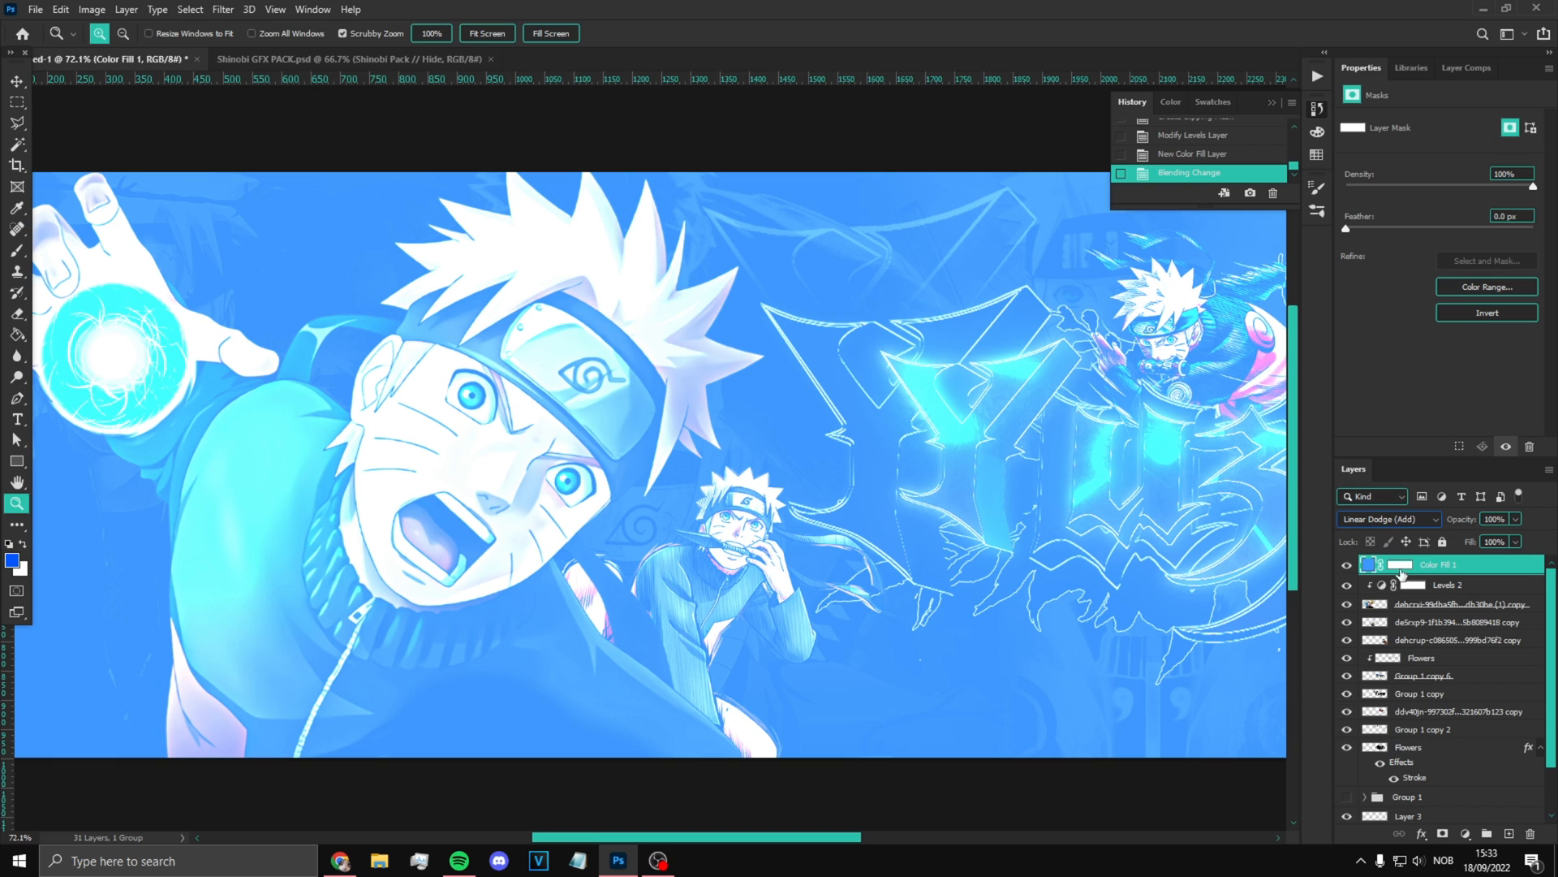
Step: Invert the blue fill's mask and reveal a soft glow over both eyes of the large Naruto
{"action": "left_click", "coordinate": [1406, 566]}
{"action": "key", "text": "ctrl+i"}
{"action": "left_click_drag", "start_coordinate": [488, 392], "coordinate": [505, 389]}
{"action": "key", "text": "b"}
{"action": "left_click_drag", "start_coordinate": [413, 51], "coordinate": [410, 51]}
{"action": "right_click", "coordinate": [470, 396], "text": "alt"}
{"action": "left_click", "coordinate": [466, 394]}
{"action": "left_click", "coordinate": [621, 535]}
{"action": "left_click", "coordinate": [621, 534]}
{"action": "left_click", "coordinate": [466, 395]}
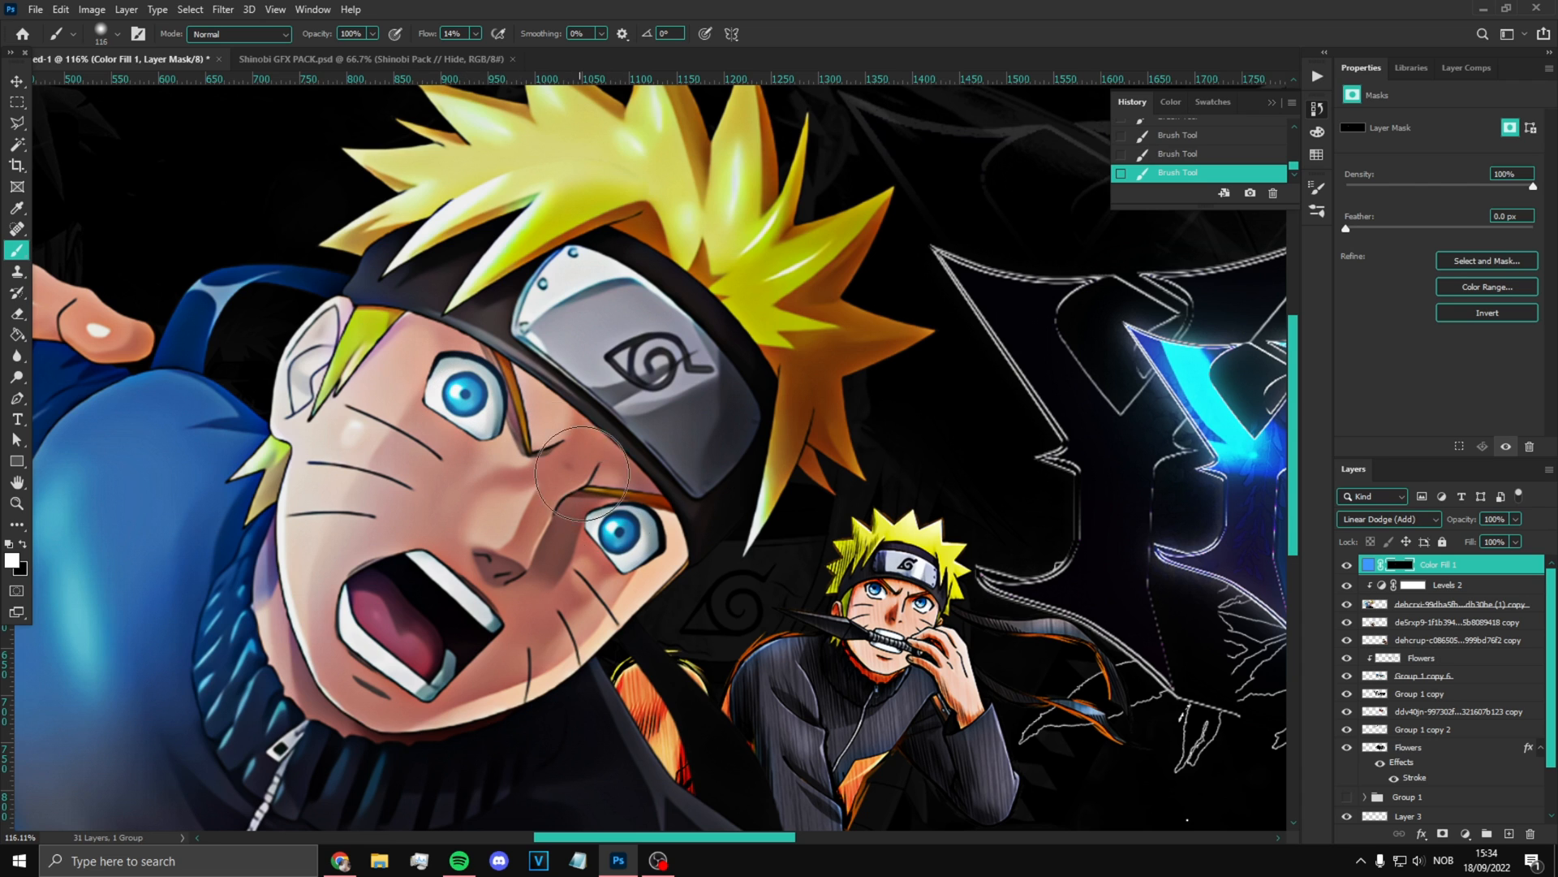
Step: Reveal a wide blue glow across the large Naruto's face with a much larger soft brush
{"action": "right_click", "coordinate": [621, 536], "text": "alt"}
{"action": "left_click", "coordinate": [548, 477]}
{"action": "scroll", "coordinate": [547, 455], "scroll_direction": "down", "scroll_amount": 8}
{"action": "scroll", "coordinate": [537, 491], "scroll_direction": "up", "scroll_amount": 3}
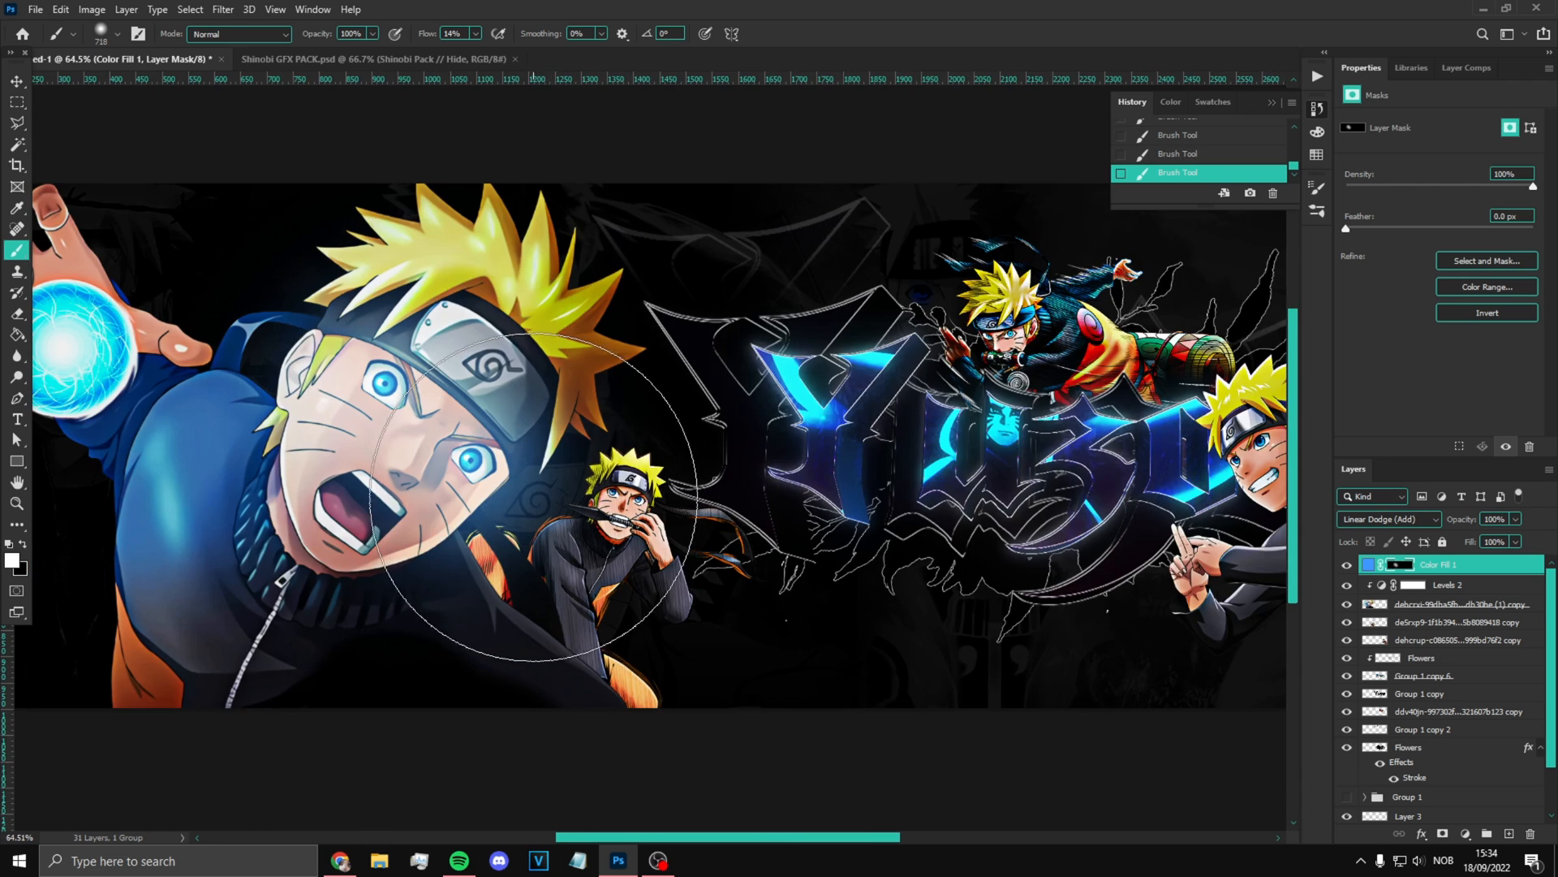
{"action": "scroll", "coordinate": [536, 497], "scroll_direction": "down", "scroll_amount": 4}
Step: Darken the large Naruto's Levels adjustment by setting midtones to 0.69 and lowering the white output further
{"action": "left_click", "coordinate": [1448, 585]}
{"action": "left_click_drag", "start_coordinate": [1464, 239], "coordinate": [1472, 238]}
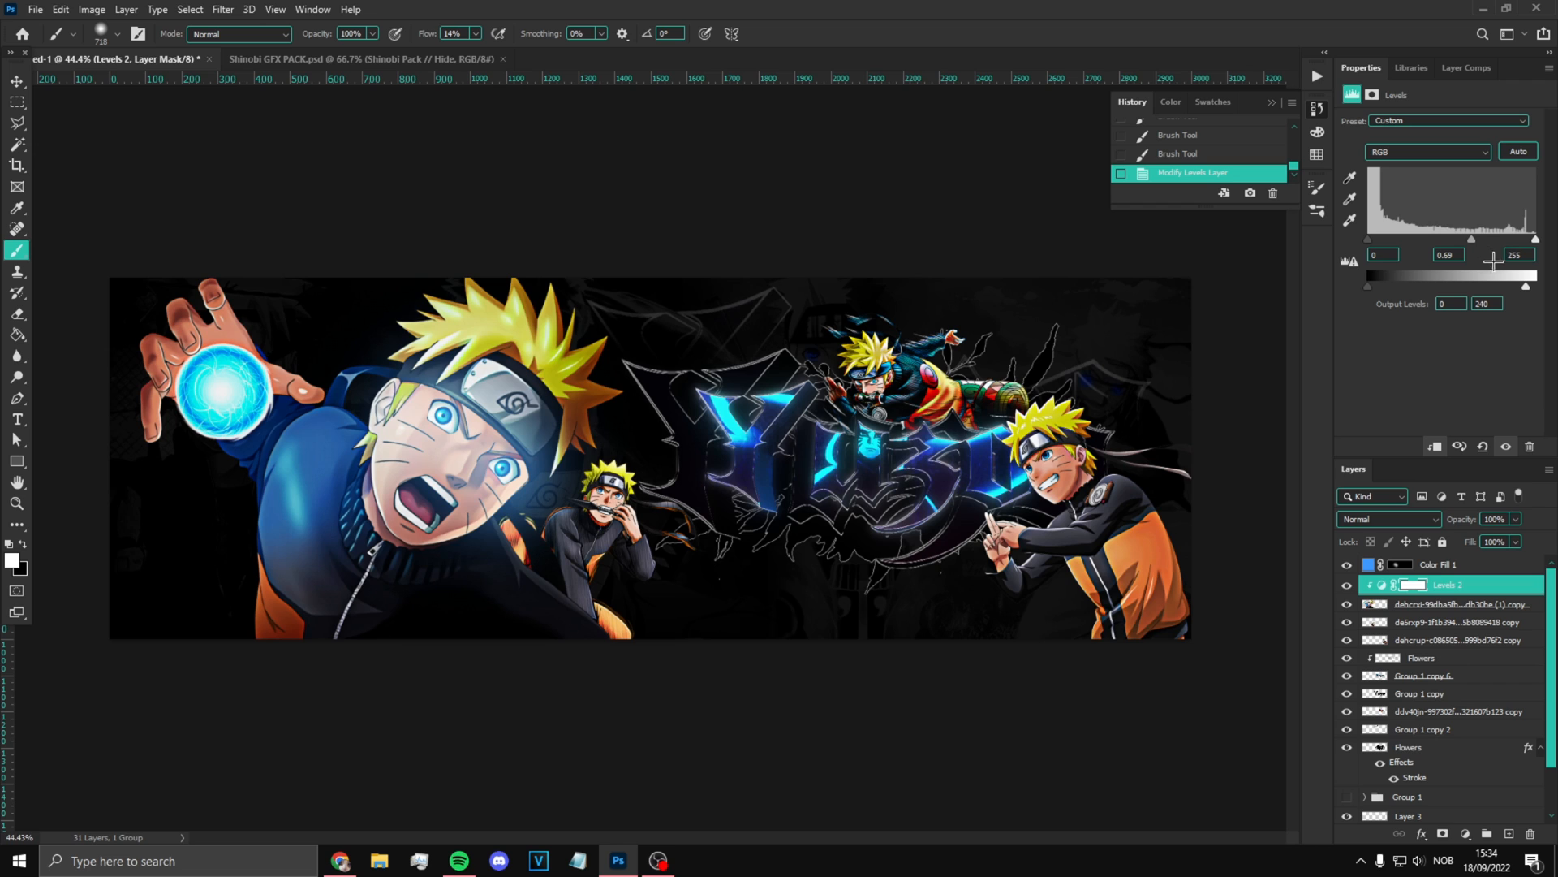
{"action": "left_click_drag", "start_coordinate": [1522, 289], "coordinate": [1503, 288]}
Step: Reveal a broad blue glow around the energy ball by painting on the color fill's mask with a large soft brush
{"action": "scroll", "coordinate": [434, 440], "scroll_direction": "up", "scroll_amount": 2}
{"action": "right_click", "coordinate": [215, 398], "text": "alt"}
{"action": "right_click", "coordinate": [195, 396], "text": "alt"}
{"action": "right_click", "coordinate": [174, 390], "text": "alt"}
{"action": "left_click", "coordinate": [177, 383]}
{"action": "left_click", "coordinate": [177, 381]}
{"action": "left_click", "coordinate": [1400, 564]}
{"action": "left_click", "coordinate": [177, 379]}
{"action": "right_click", "coordinate": [175, 380], "text": "alt"}
{"action": "left_click", "coordinate": [175, 380]}
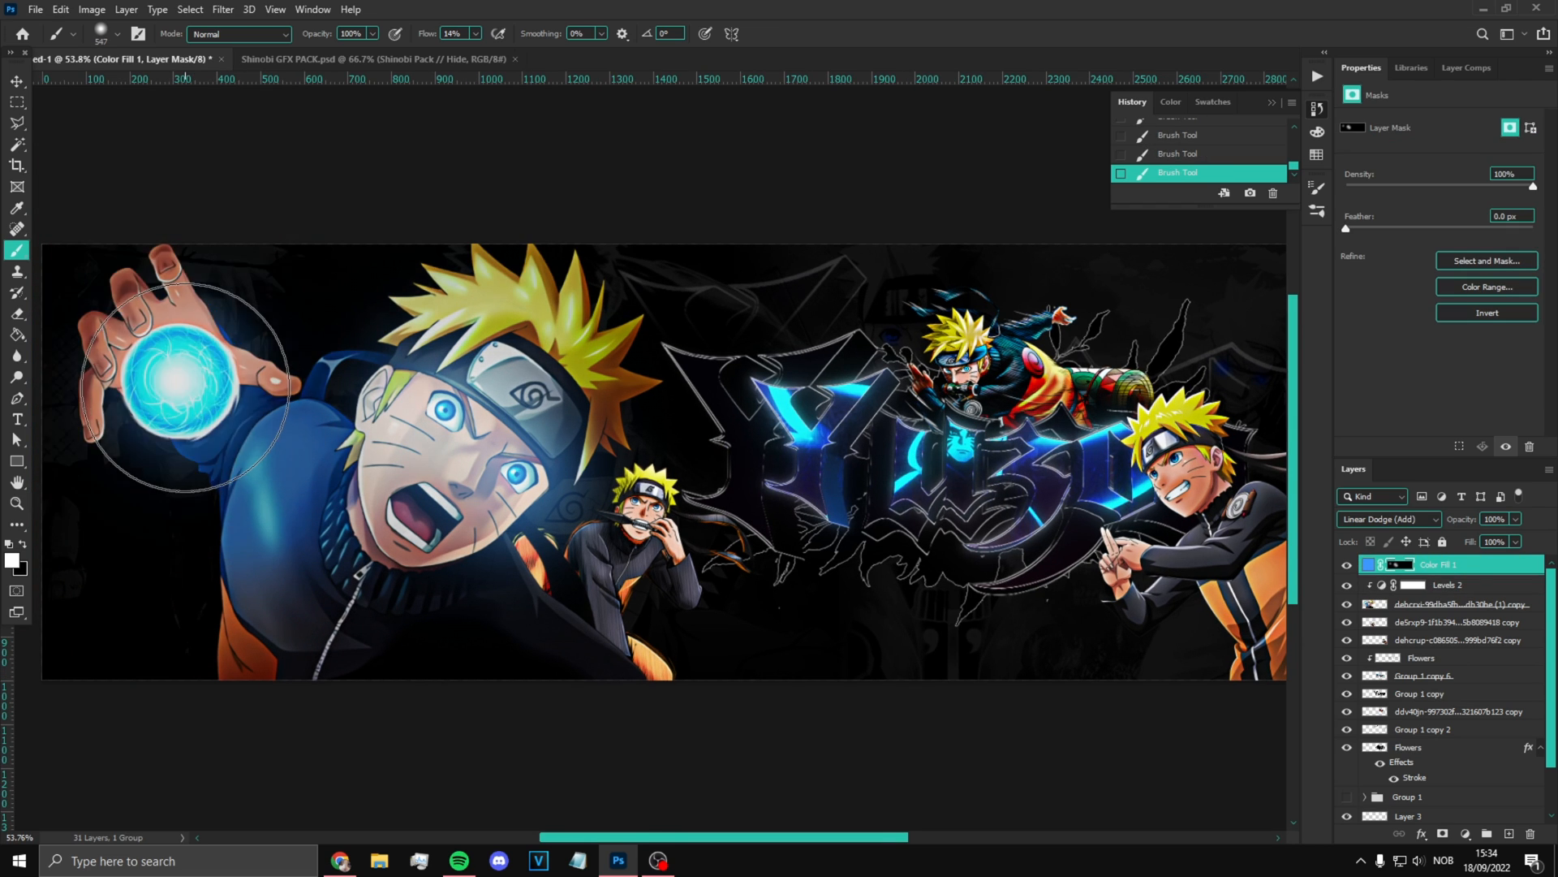
{"action": "right_click", "coordinate": [176, 380], "text": "alt"}
{"action": "left_click", "coordinate": [175, 380]}
{"action": "scroll", "coordinate": [378, 456], "scroll_direction": "down", "scroll_amount": 3}
{"action": "left_click", "coordinate": [17, 102]}
{"action": "left_click", "coordinate": [17, 82]}
{"action": "scroll", "coordinate": [650, 456], "scroll_direction": "down", "scroll_amount": 1}
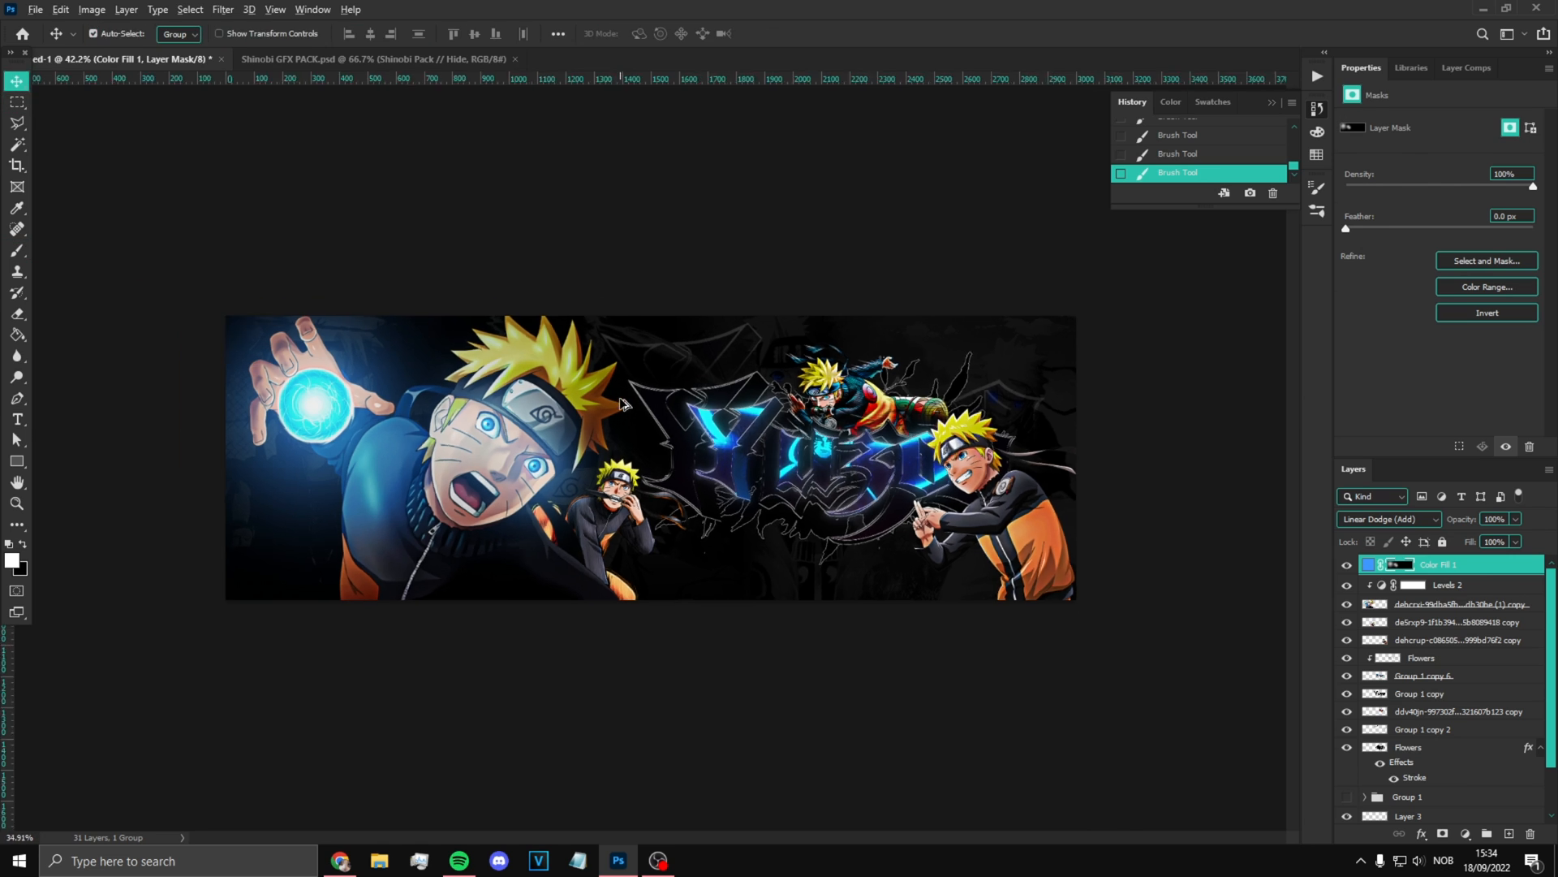
{"action": "scroll", "coordinate": [649, 457], "scroll_direction": "up", "scroll_amount": 3}
{"action": "scroll", "coordinate": [1455, 636], "scroll_direction": "down", "scroll_amount": 2}
{"action": "left_click", "coordinate": [1455, 635]}
{"action": "scroll", "coordinate": [1454, 635], "scroll_direction": "up", "scroll_amount": 2}
Step: Add white 72 pt Mirage Gothic text "Y U Z O" over the lettering, above the Flowers layer and released from its clipping mask
{"action": "key", "text": "t"}
{"action": "left_click", "coordinate": [1453, 604]}
{"action": "scroll", "coordinate": [1175, 573], "scroll_direction": "up", "scroll_amount": 3}
{"action": "left_click", "coordinate": [1347, 693]}
{"action": "left_click", "coordinate": [1348, 693]}
{"action": "left_click", "coordinate": [1422, 675]}
{"action": "left_click", "coordinate": [525, 452]}
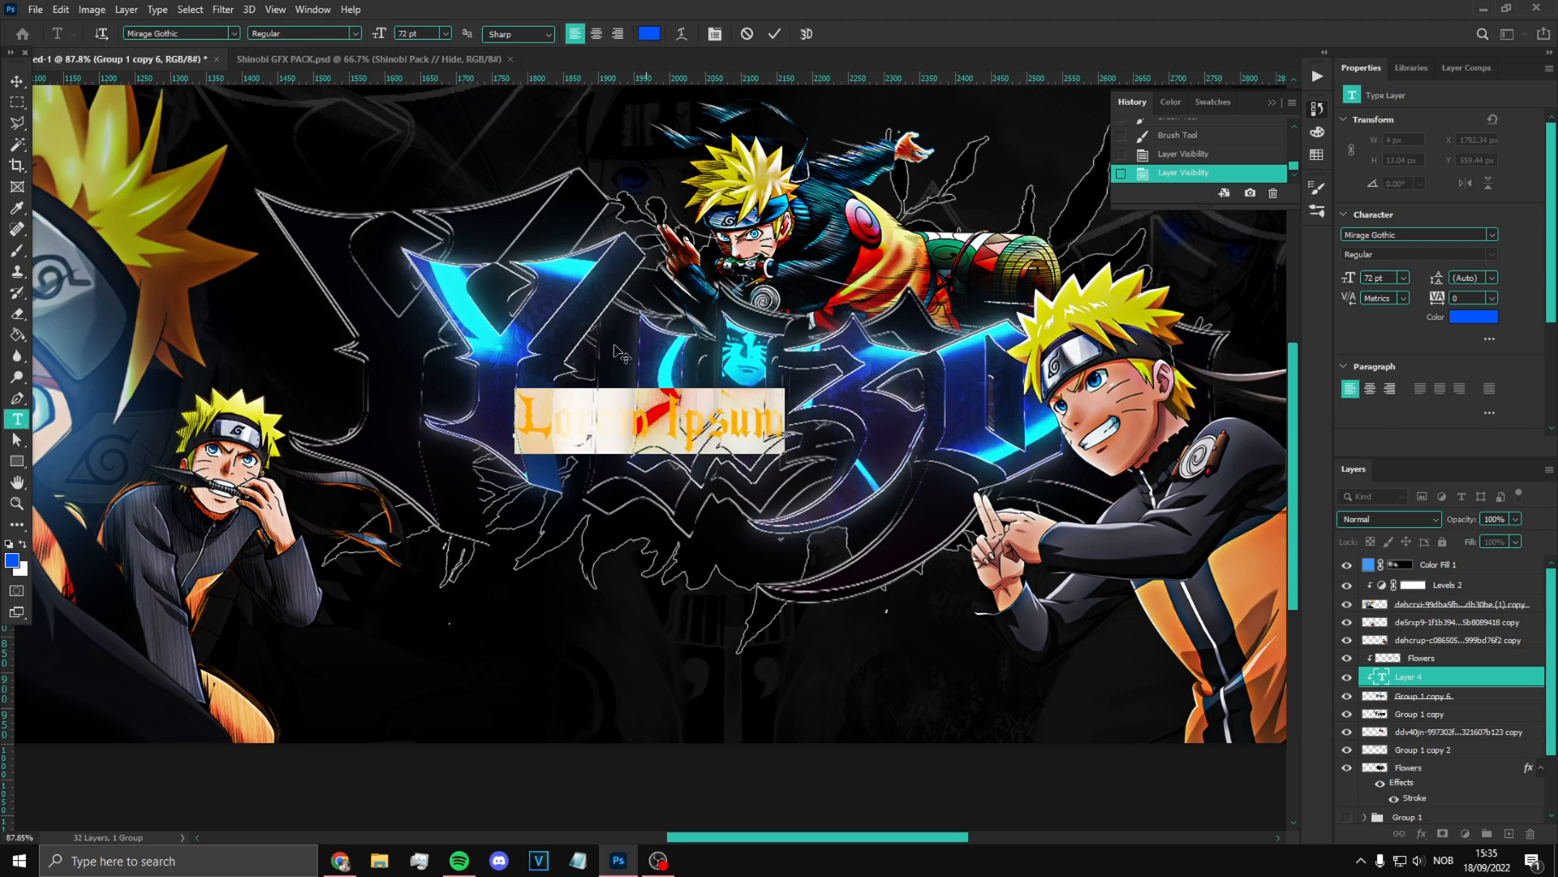
{"action": "type", "text": "Y U Z O"}
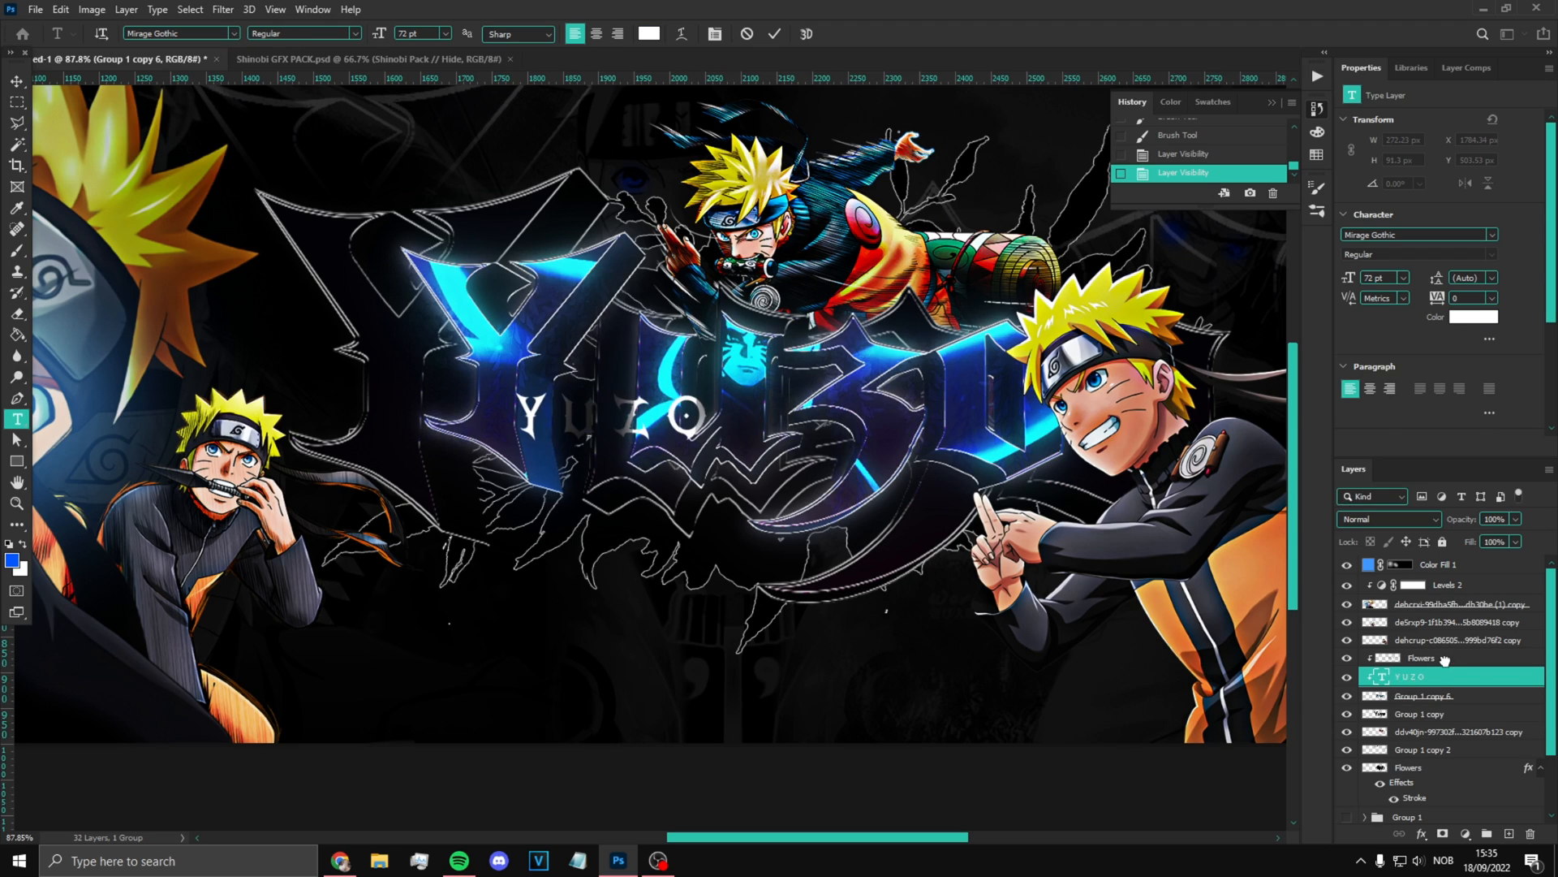
{"action": "left_click_drag", "start_coordinate": [1445, 659], "coordinate": [1446, 660]}
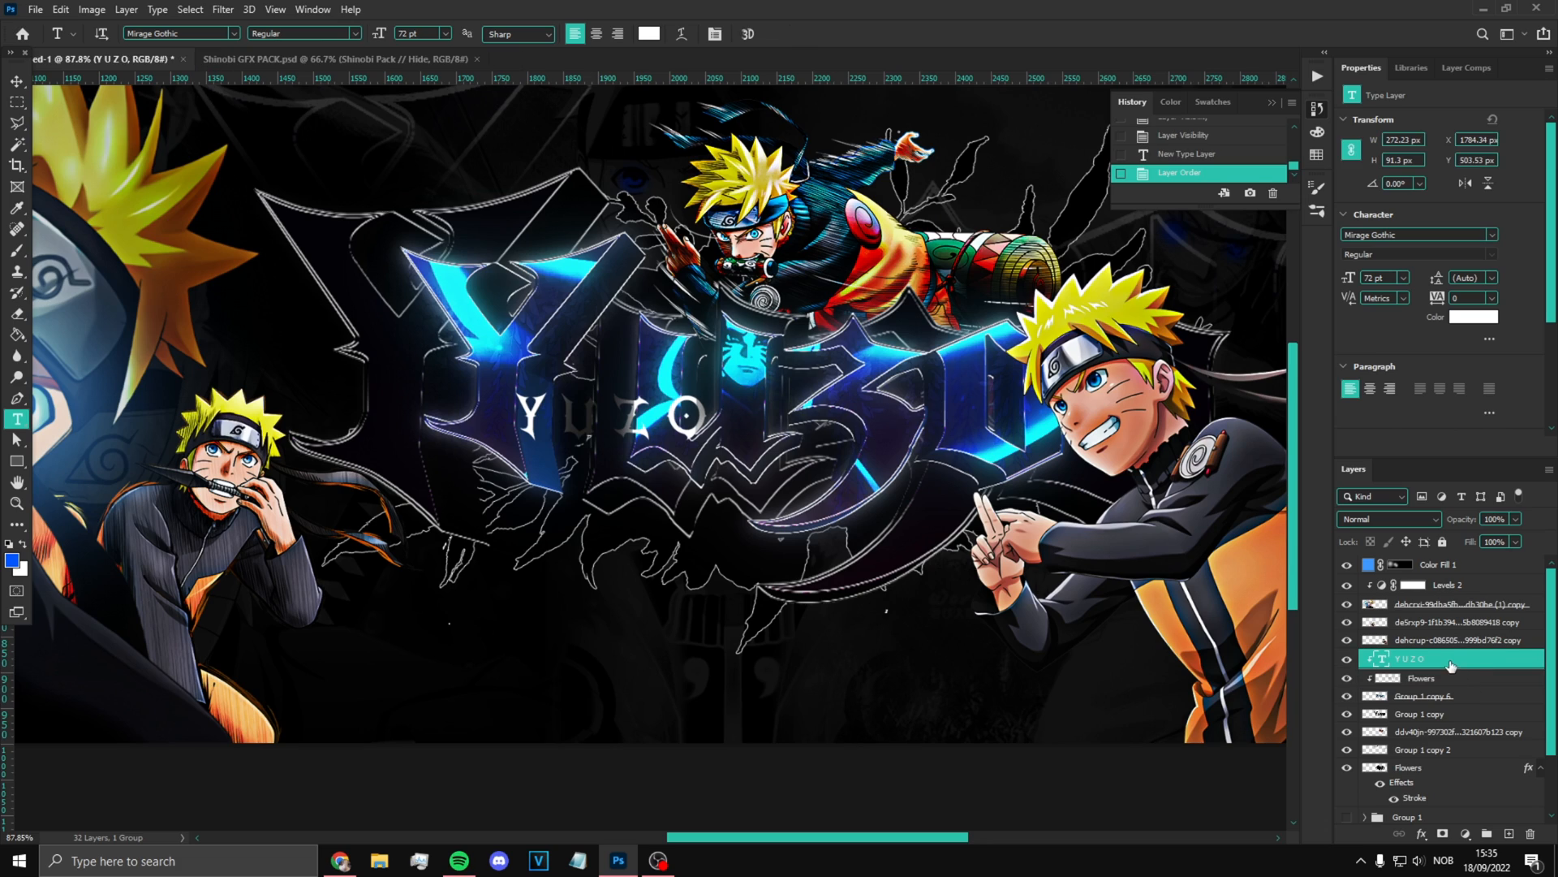
{"action": "left_click", "coordinate": [1452, 665], "text": "alt"}
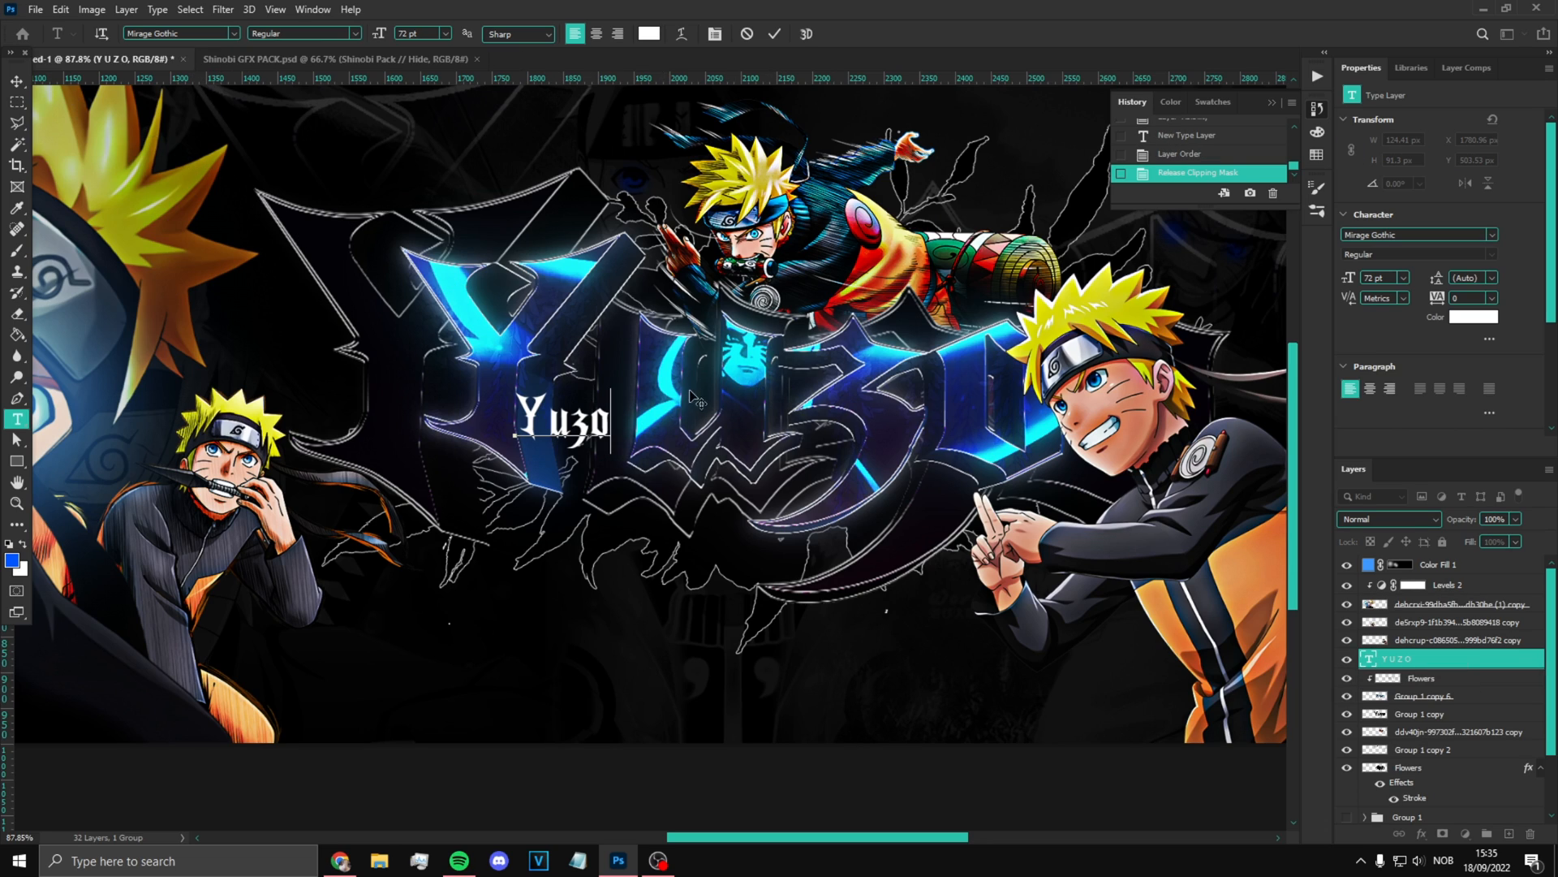
Step: Change the small white text to "Y u z o" and set its tracking to 500
{"action": "left_click", "coordinate": [594, 430]}
{"action": "left_click", "coordinate": [575, 430]}
{"action": "left_click", "coordinate": [552, 430]}
{"action": "key", "text": "ctrl+a"}
{"action": "left_click_drag", "start_coordinate": [1468, 299], "coordinate": [1412, 301]}
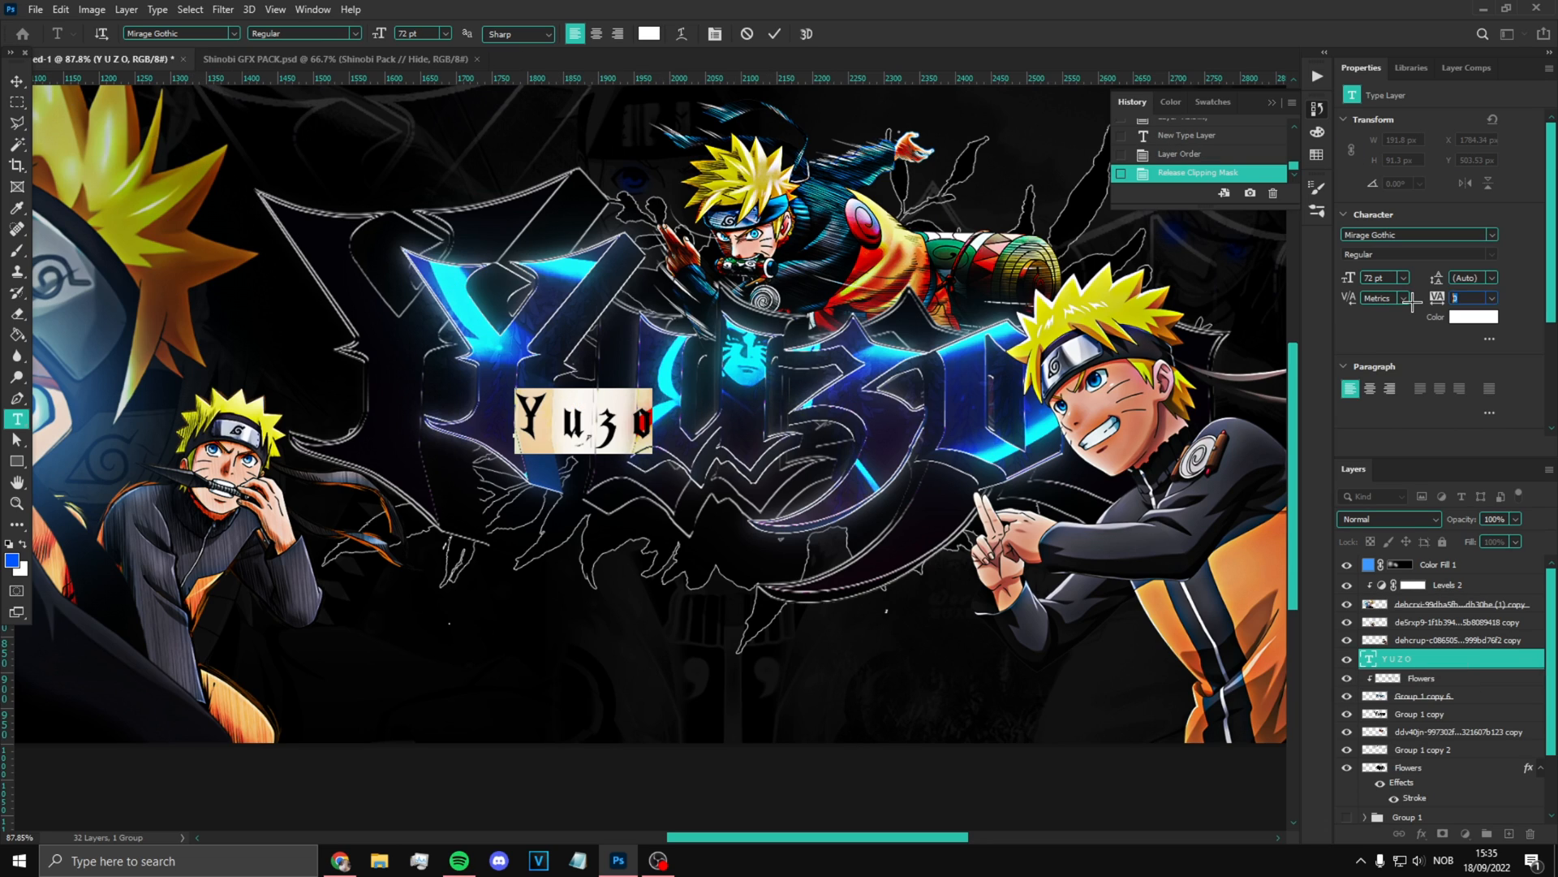
{"action": "type", "text": "500"}
Step: Scale the spaced "Y u z o" text to 143.34% and center it across the large glowing lettering
{"action": "left_click", "coordinate": [17, 82]}
{"action": "scroll", "coordinate": [546, 334], "scroll_direction": "down", "scroll_amount": 4}
{"action": "key", "text": "ctrl+t"}
{"action": "left_click_drag", "start_coordinate": [740, 415], "coordinate": [833, 435]}
{"action": "left_click_drag", "start_coordinate": [778, 430], "coordinate": [806, 428]}
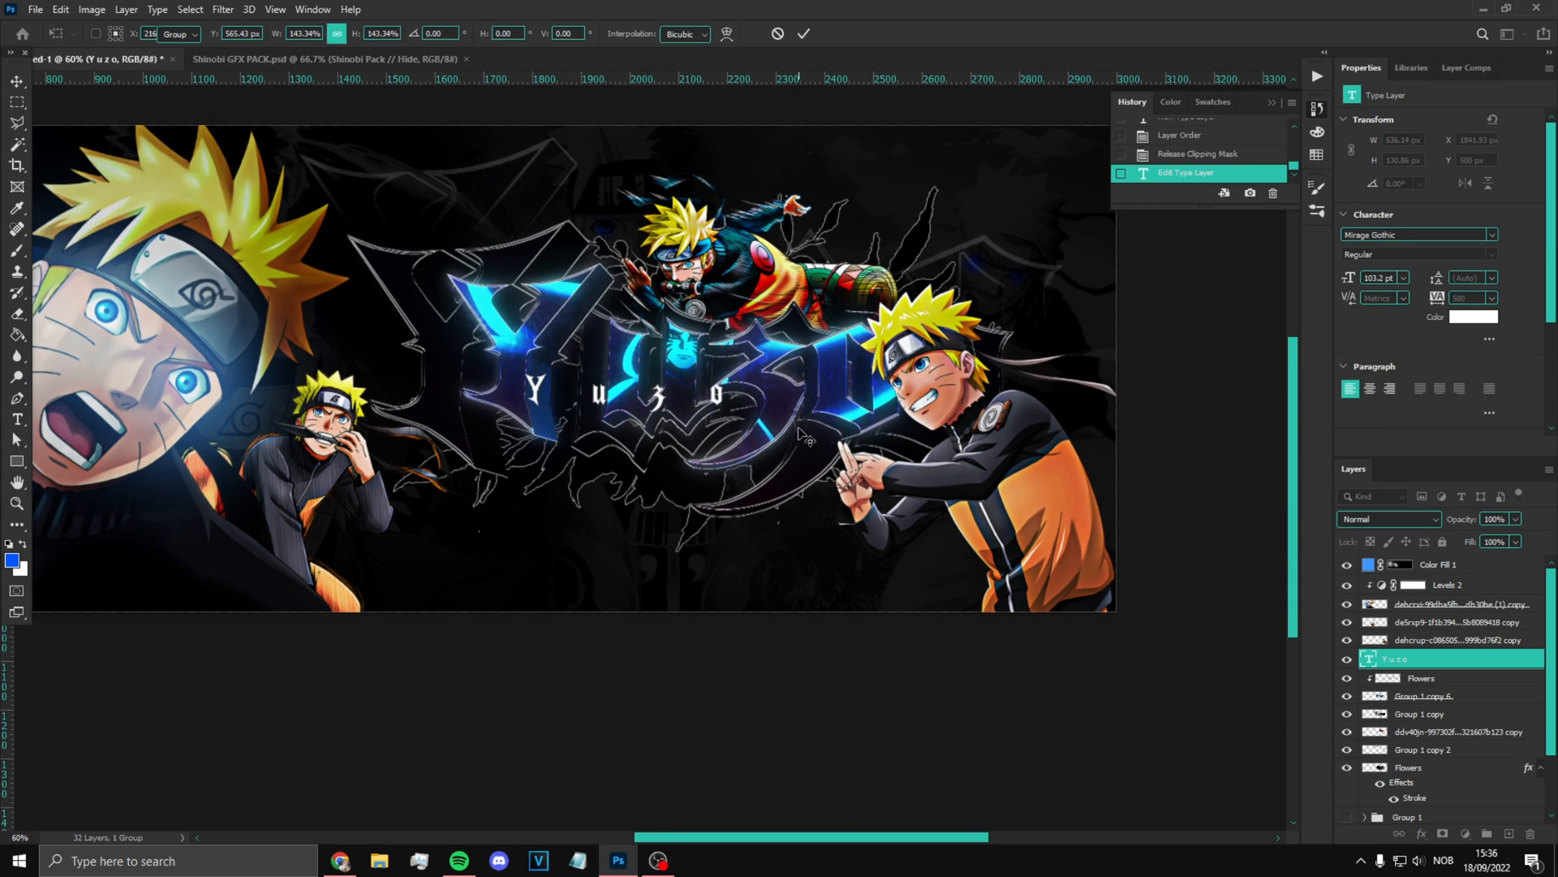
{"action": "key", "text": "Return"}
Step: Rotate the small "Y u z o" text by 0.51° and fine-tune its position over the lettering
{"action": "scroll", "coordinate": [812, 438], "scroll_direction": "up", "scroll_amount": 3}
{"action": "key", "text": "ctrl+t"}
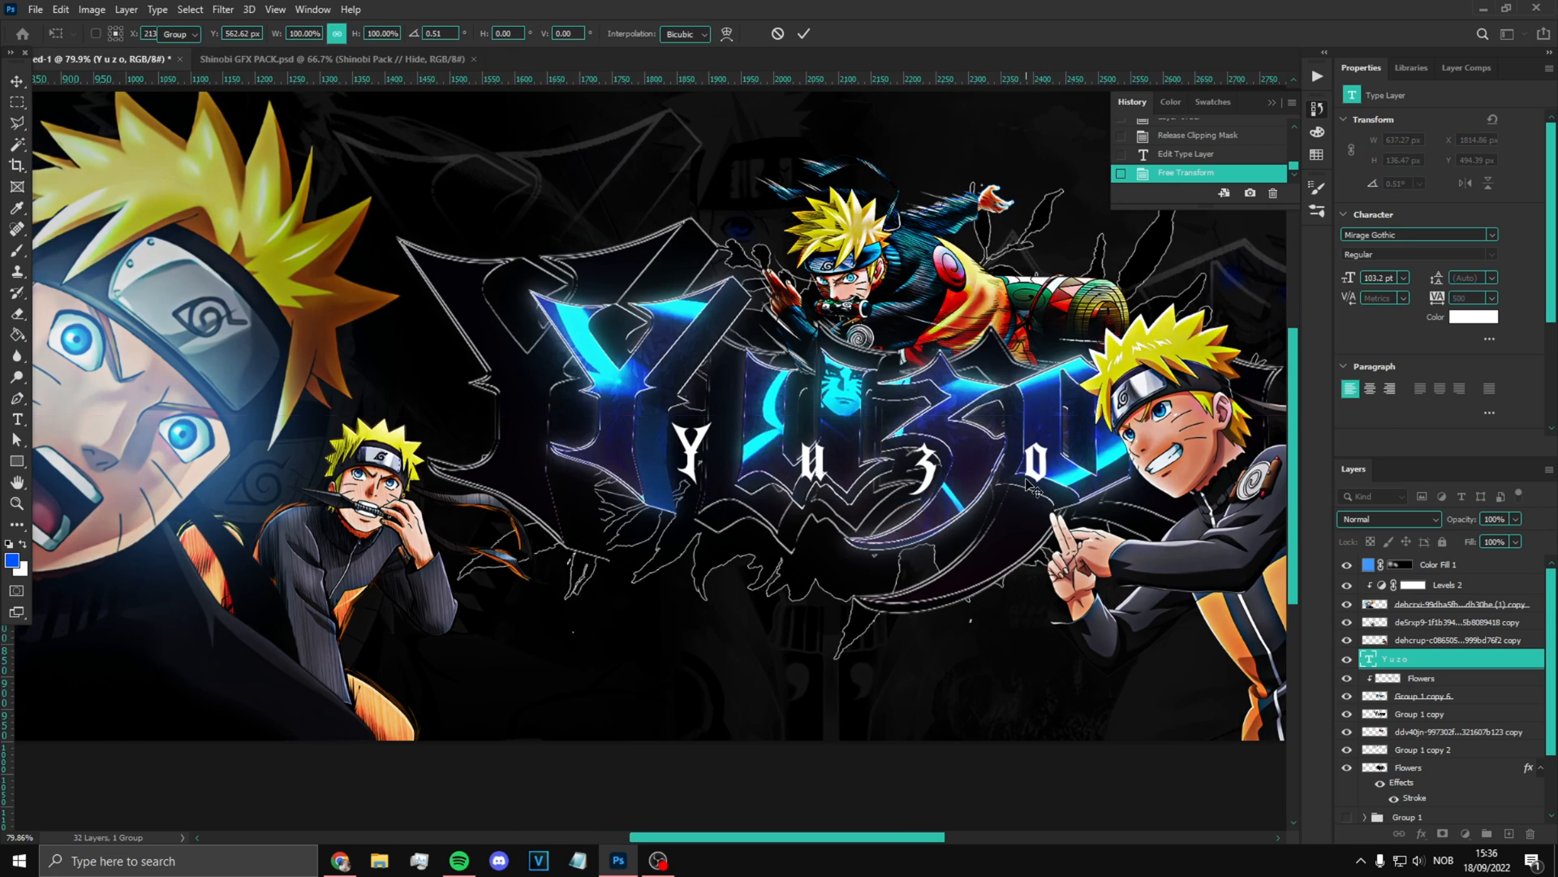
{"action": "key", "text": "Return"}
{"action": "scroll", "coordinate": [958, 479], "scroll_direction": "down", "scroll_amount": 3}
{"action": "scroll", "coordinate": [957, 479], "scroll_direction": "up", "scroll_amount": 2}
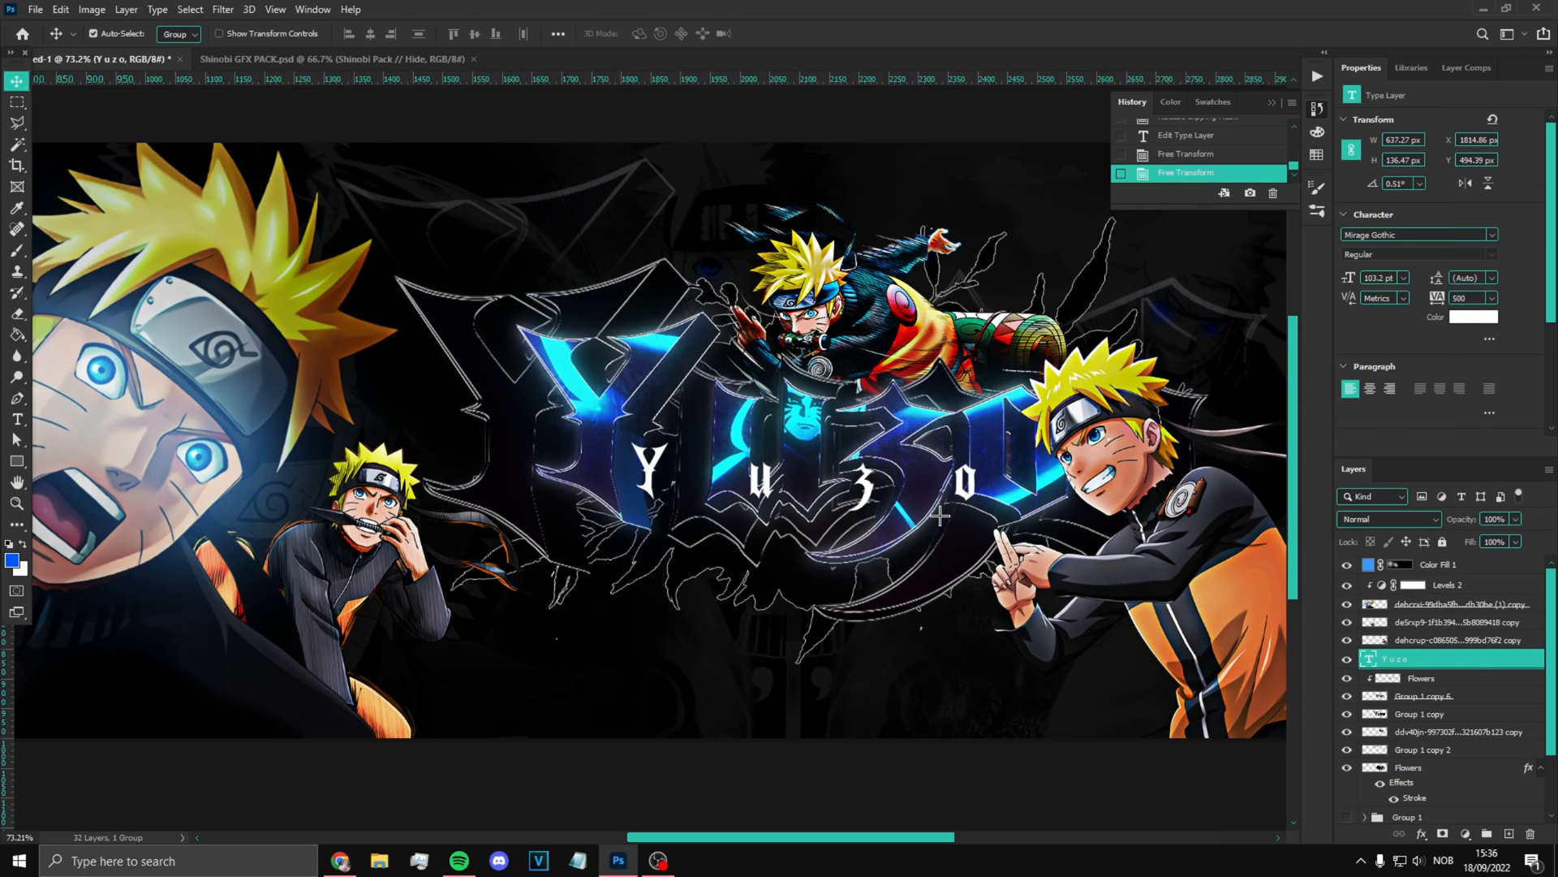
Step: Add an Outer Glow effect to the small "Y u z o" text layer
{"action": "double_click", "coordinate": [1461, 659]}
{"action": "left_click", "coordinate": [912, 728]}
{"action": "left_click_drag", "start_coordinate": [1136, 438], "coordinate": [1298, 438]}
{"action": "key", "text": "Return"}
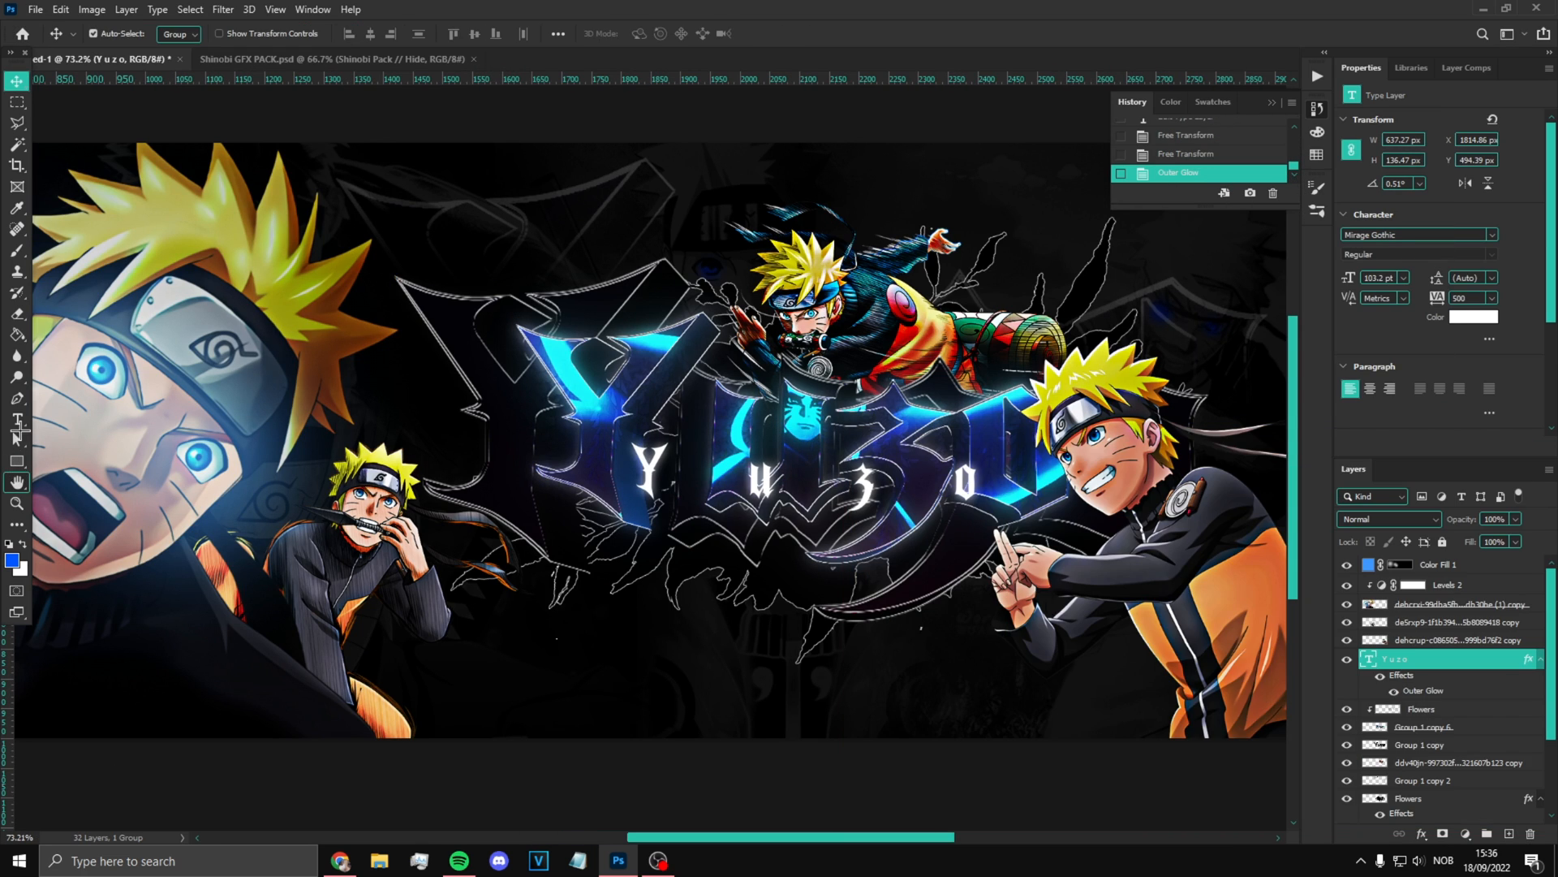
Step: Add the white Mirage Gothic quote "i wil become the hookage" above the large Naruto render's raised hand
{"action": "key", "text": "t"}
{"action": "left_click", "coordinate": [595, 703]}
{"action": "key", "text": "BackSpace"}
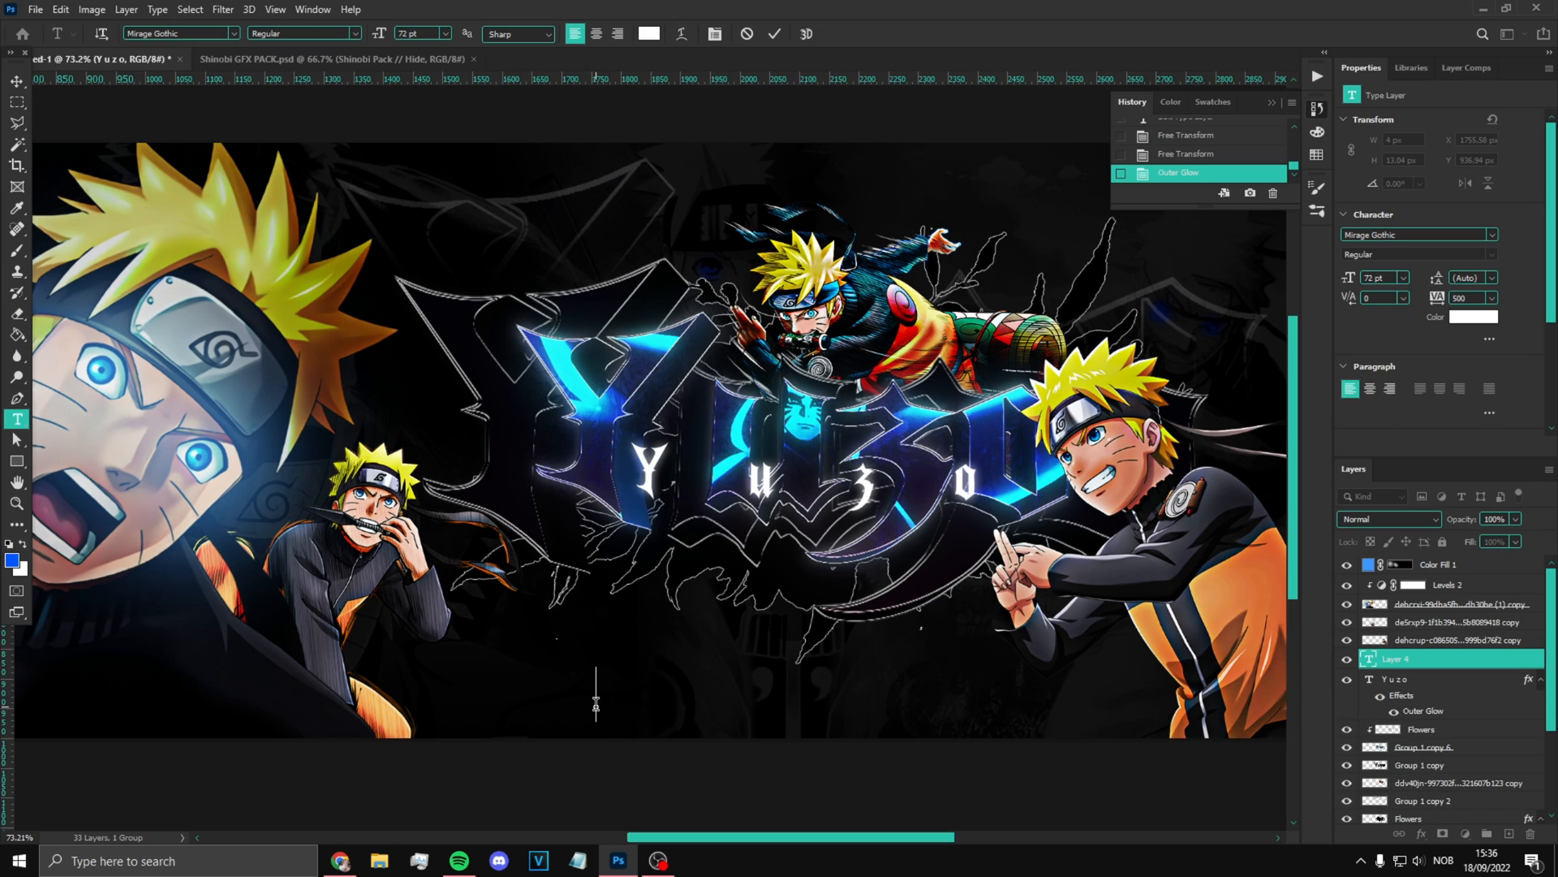
{"action": "key", "text": "ctrl+v"}
{"action": "key", "text": "Escape"}
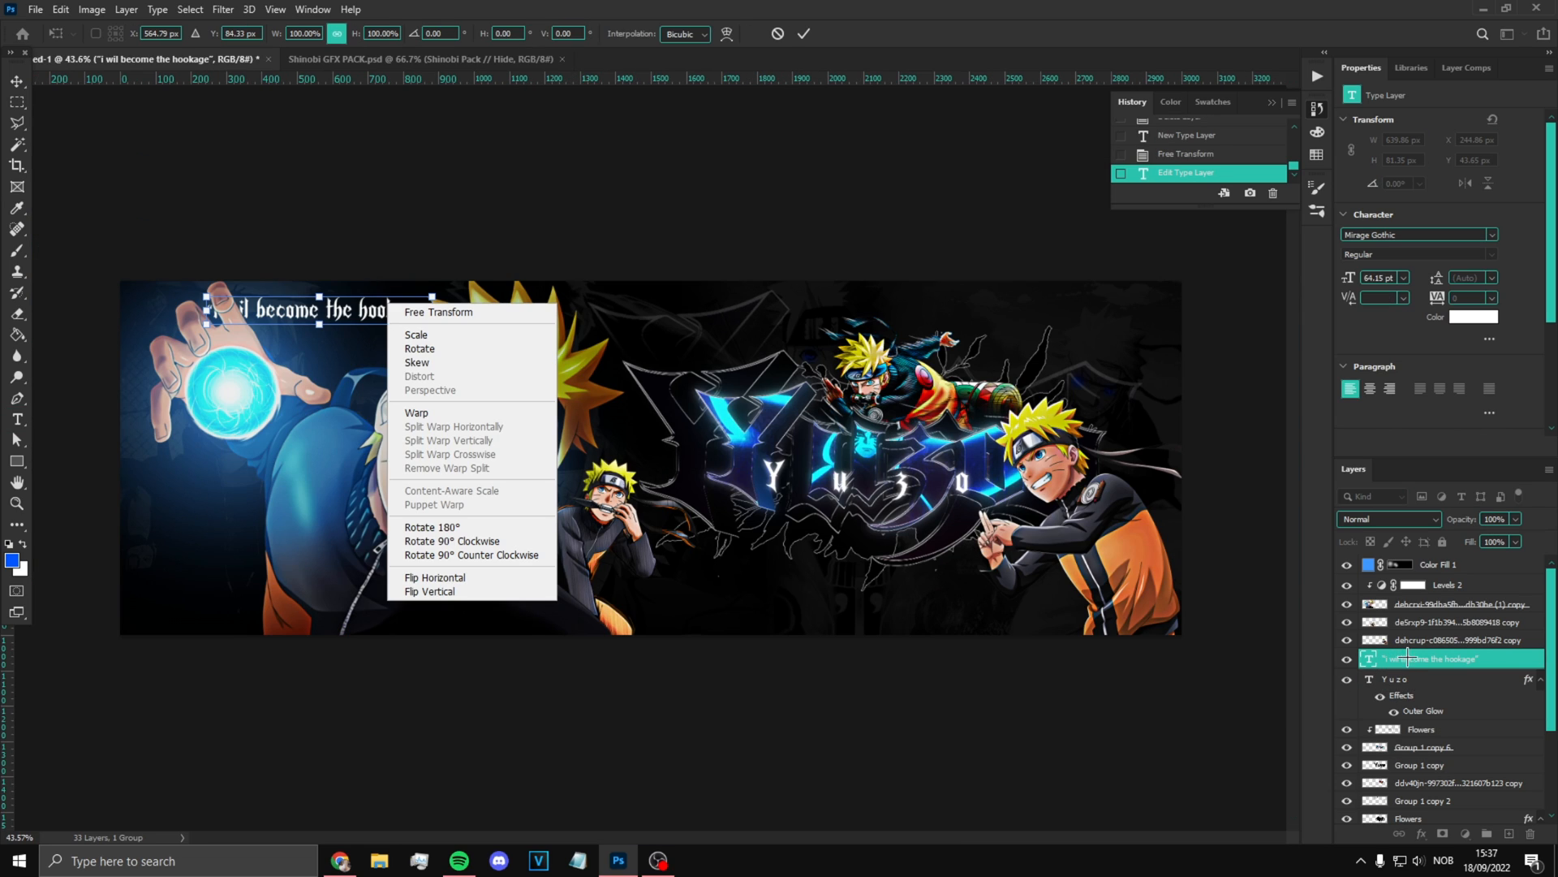
{"action": "left_click", "coordinate": [1408, 657]}
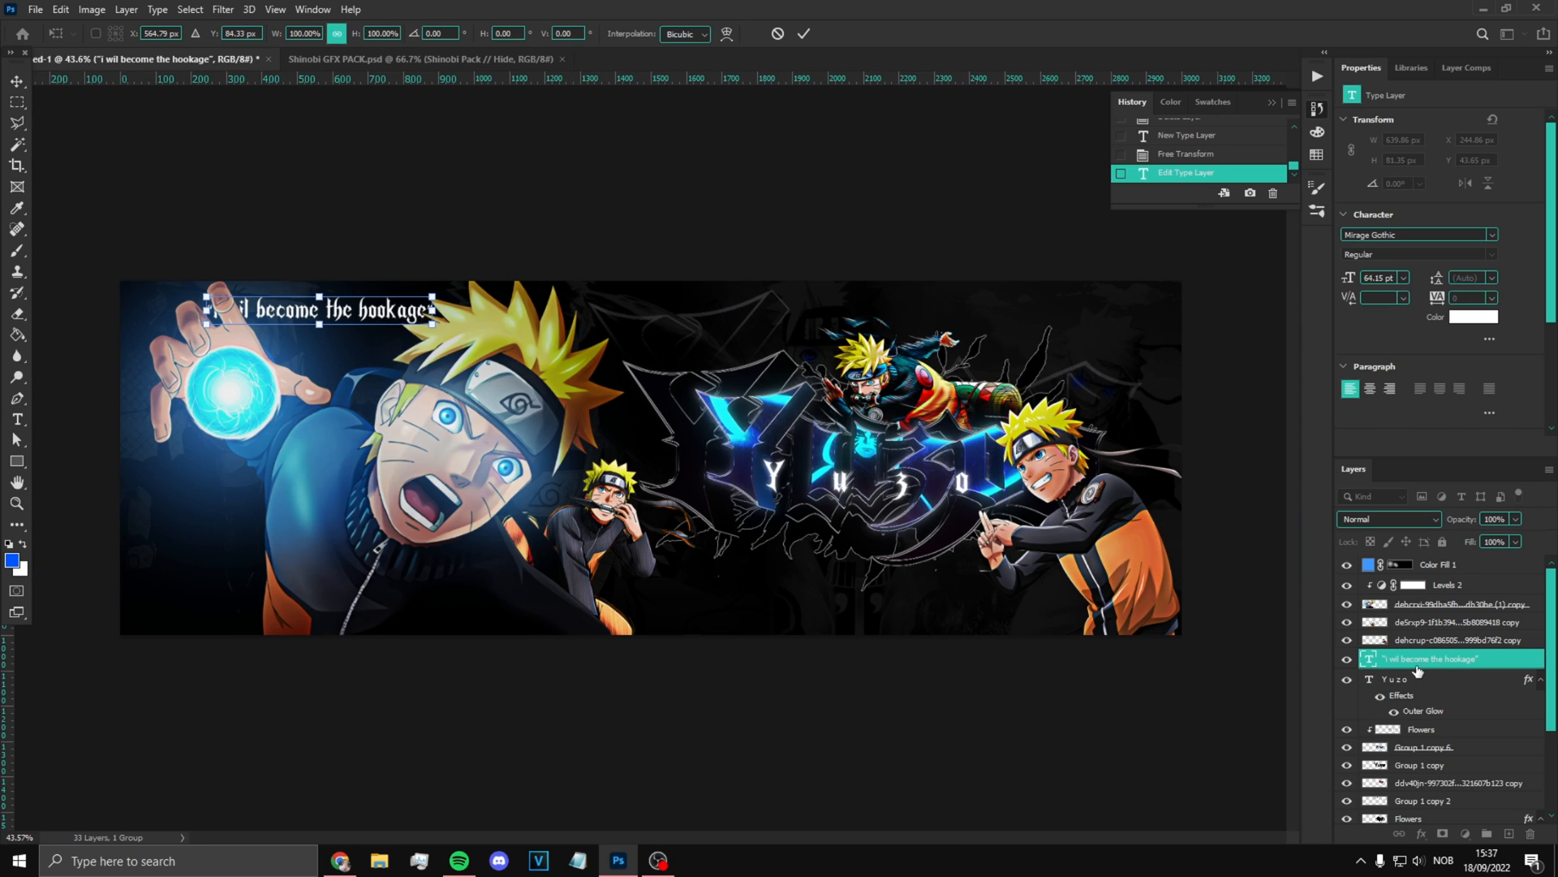
{"action": "key", "text": "Return"}
Step: Convert the hookage quote to a smart object and distort it in perspective so the lettering shrinks toward its end
{"action": "right_click", "coordinate": [1453, 658]}
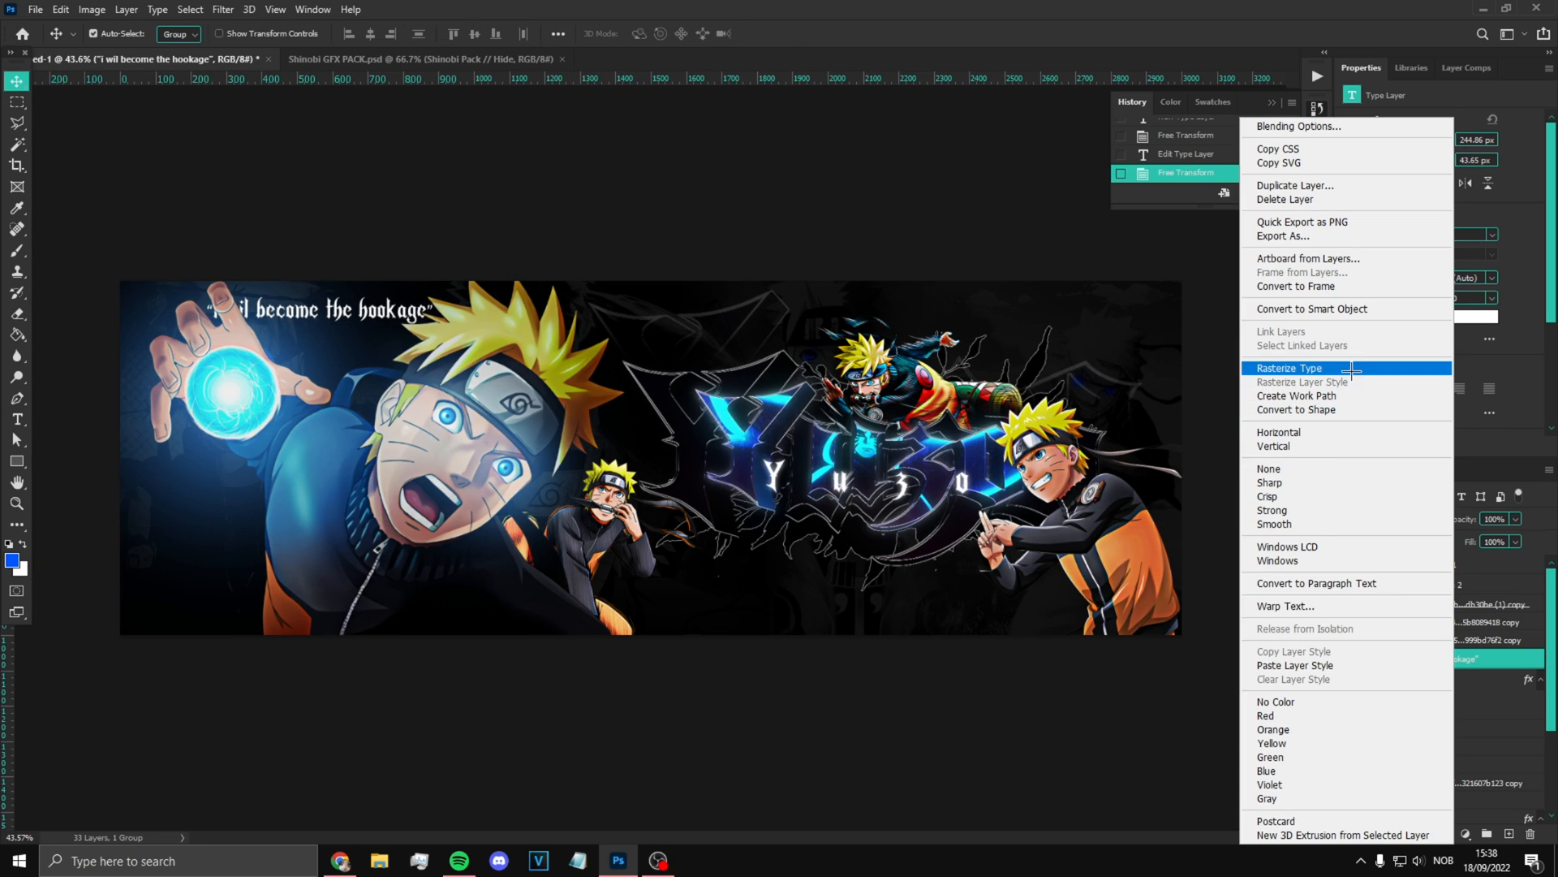
{"action": "left_click", "coordinate": [1335, 312]}
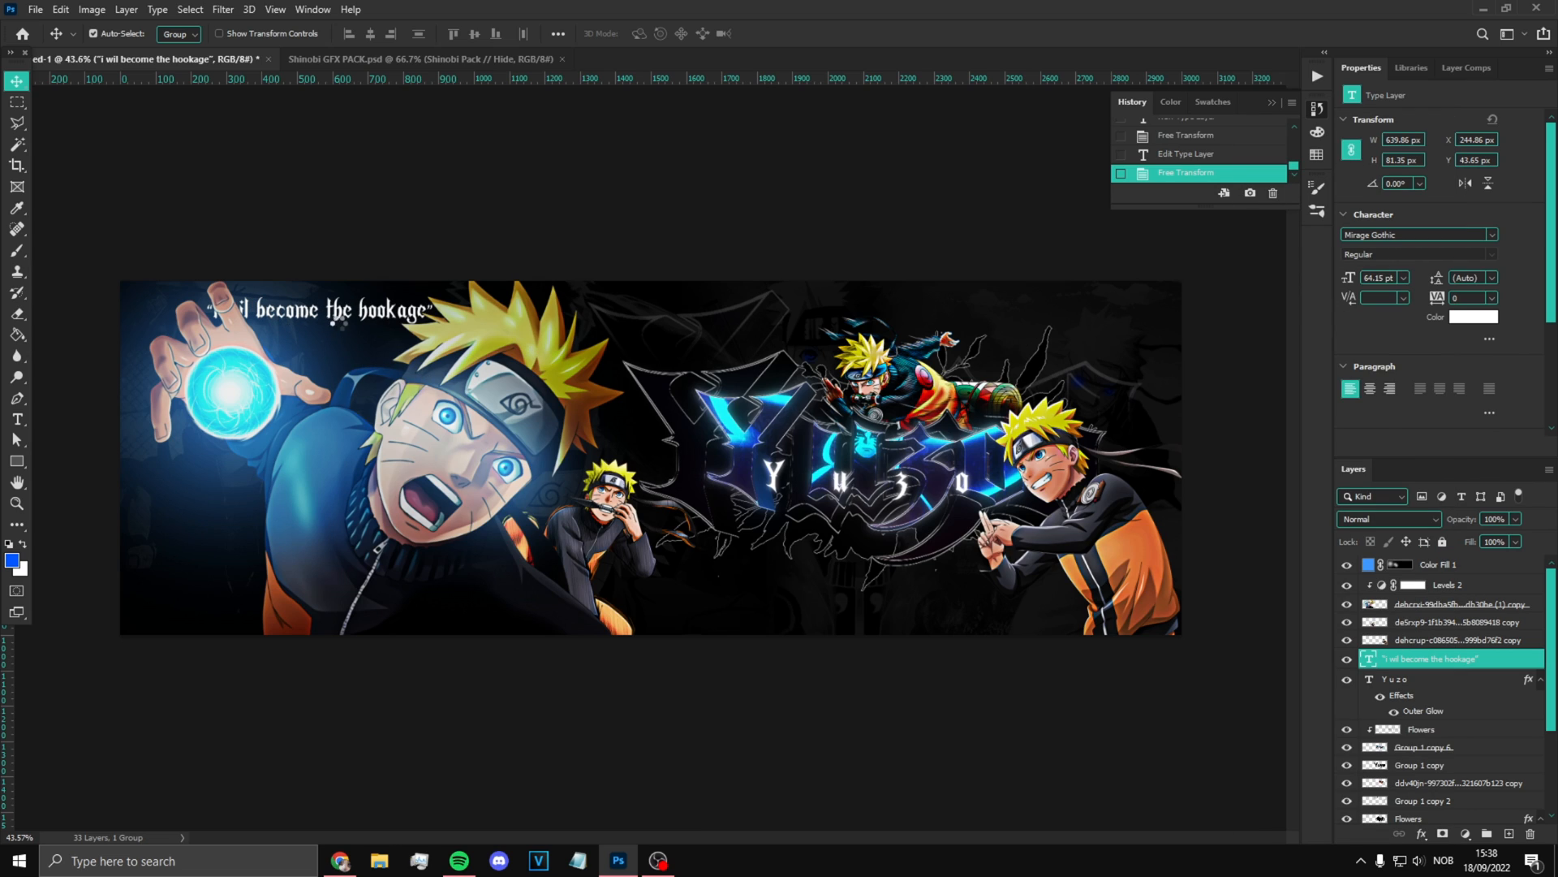
{"action": "scroll", "coordinate": [301, 313], "scroll_direction": "up", "scroll_amount": 3}
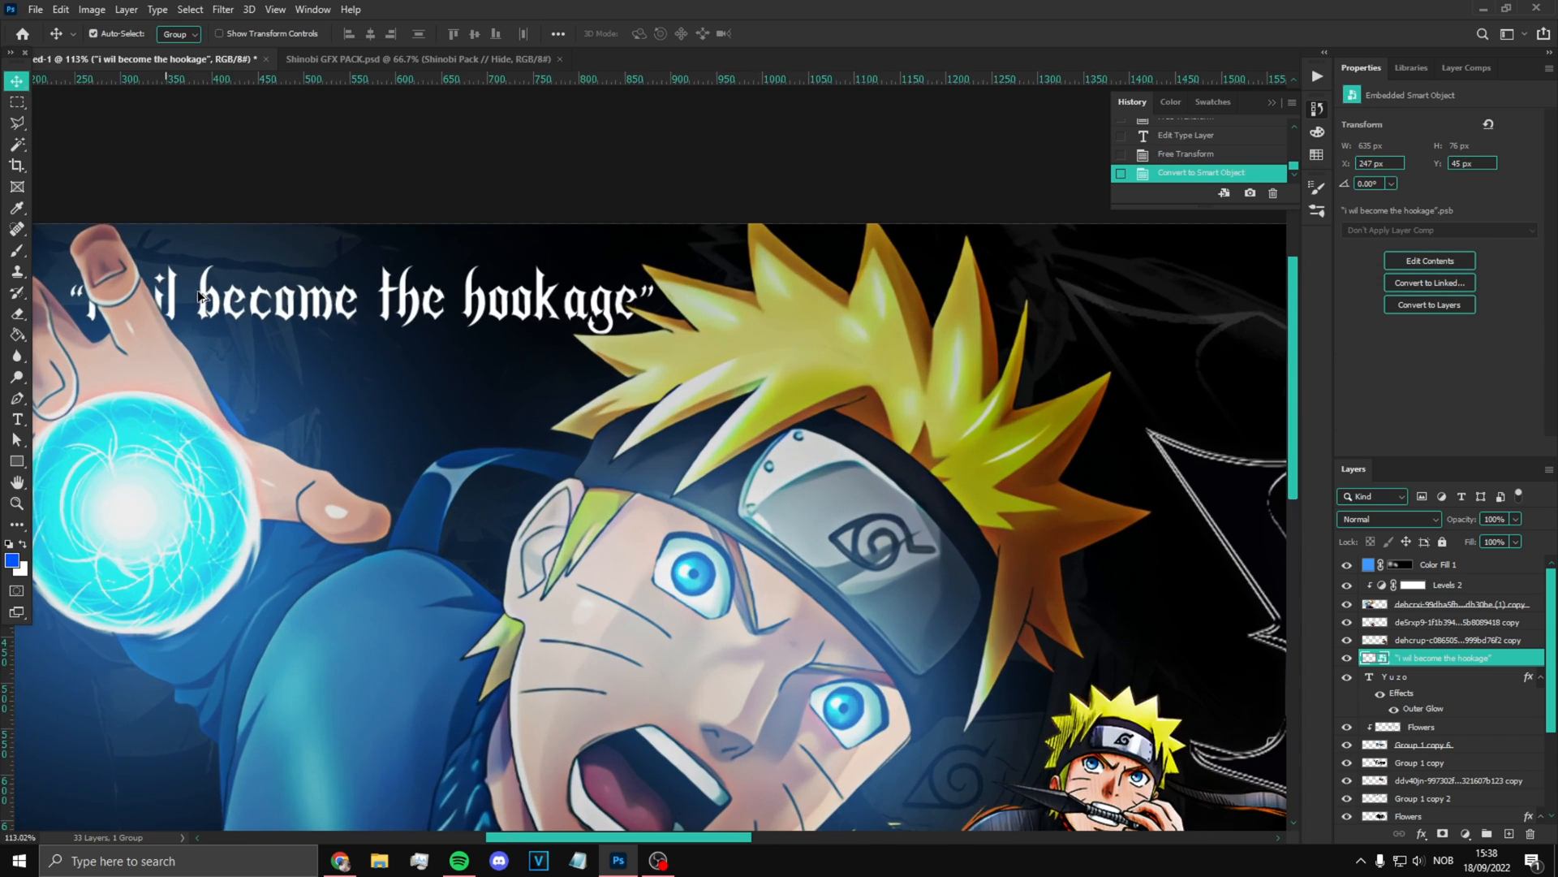
{"action": "key", "text": "ctrl+t"}
{"action": "right_click", "coordinate": [396, 310]}
{"action": "left_click", "coordinate": [458, 395]}
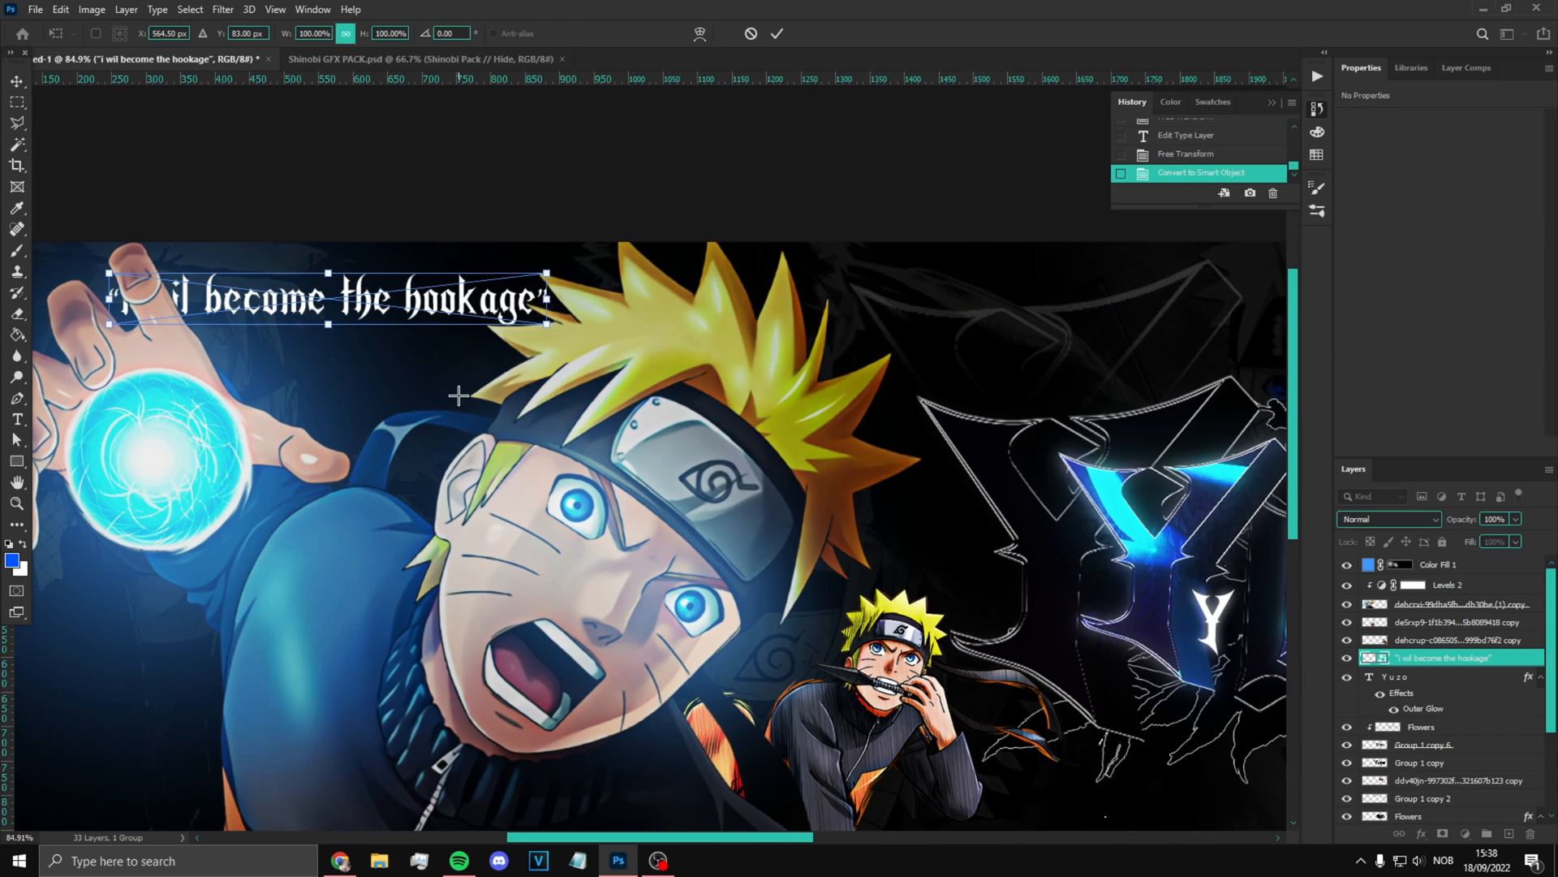
{"action": "left_click_drag", "start_coordinate": [553, 294], "coordinate": [554, 268]}
{"action": "key", "text": "Return"}
{"action": "scroll", "coordinate": [438, 345], "scroll_direction": "down", "scroll_amount": 2}
{"action": "scroll", "coordinate": [438, 312], "scroll_direction": "up", "scroll_amount": 2}
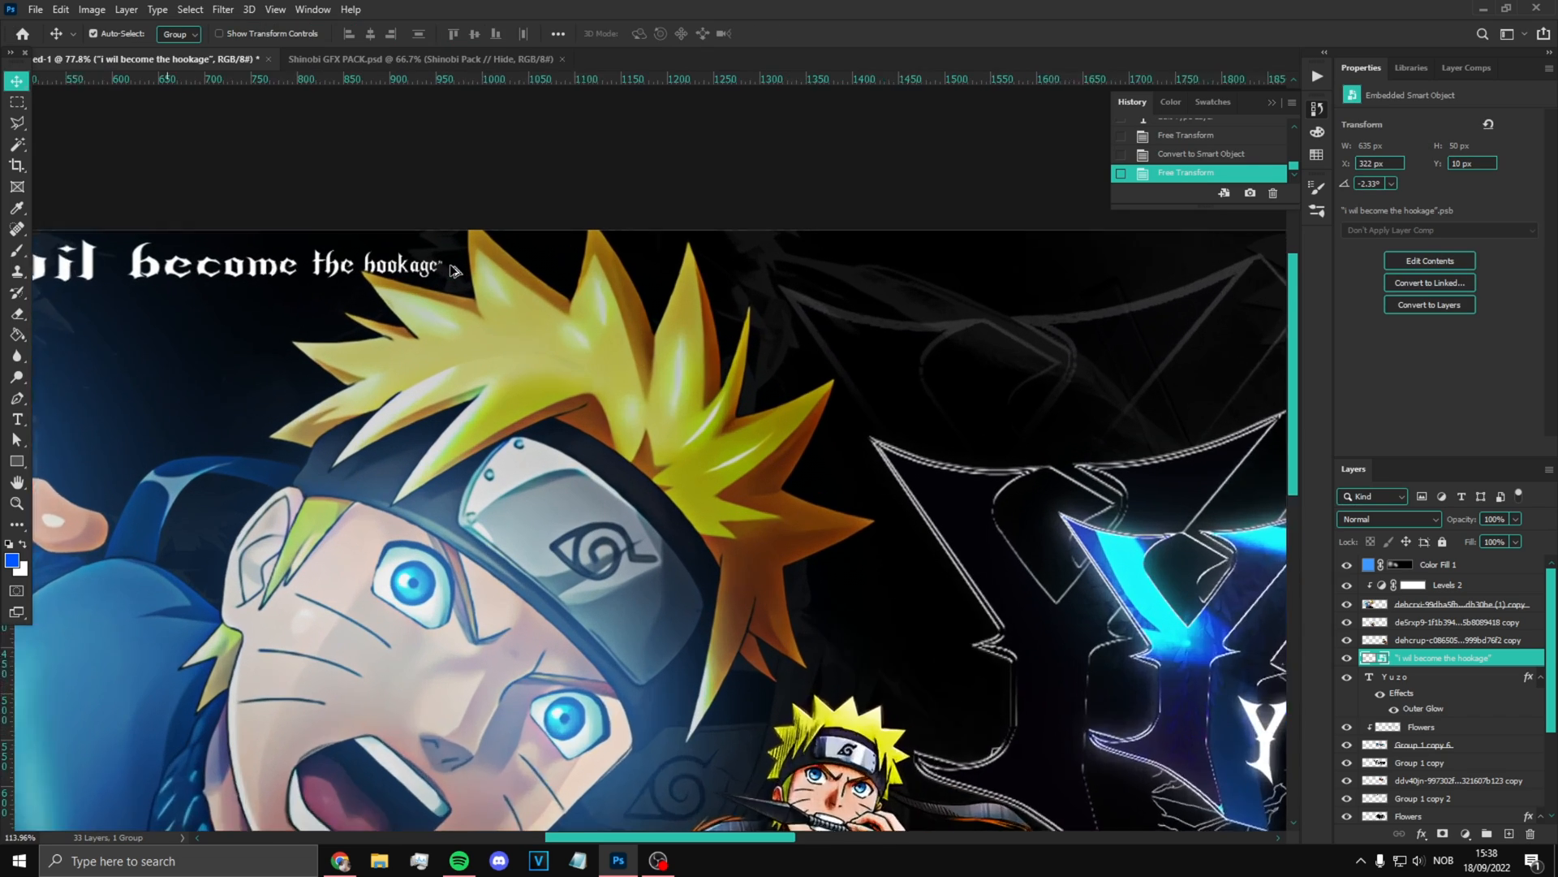
{"action": "scroll", "coordinate": [425, 291], "scroll_direction": "down", "scroll_amount": 3}
{"action": "scroll", "coordinate": [446, 319], "scroll_direction": "up", "scroll_amount": 2}
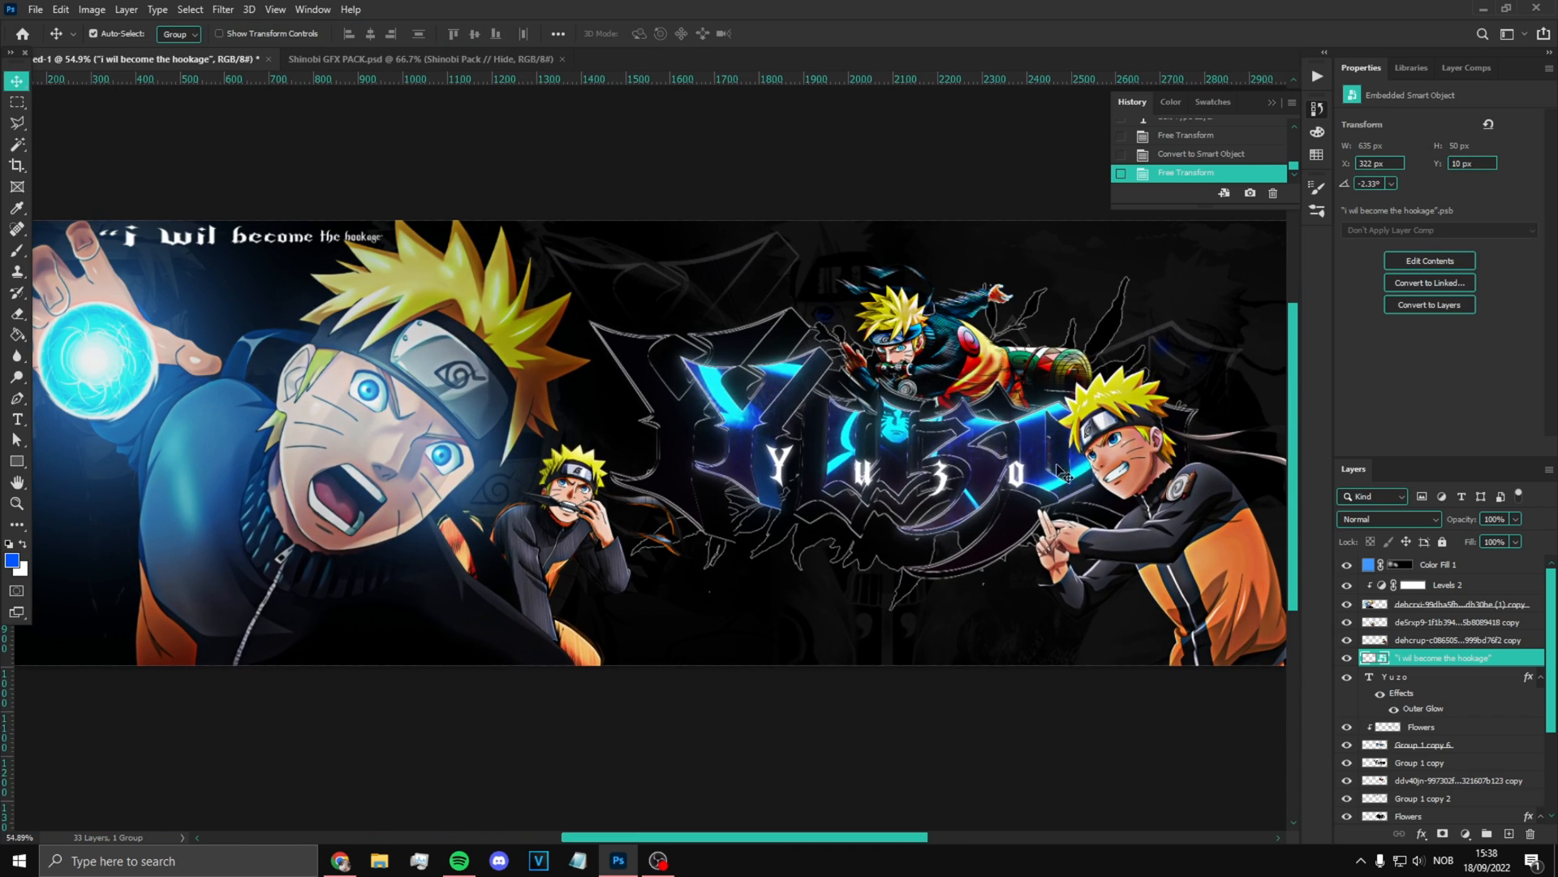
Step: Add an Outer Glow to the hookage quote using Linear Dodge (Add), 36% opacity and 18 px size
{"action": "right_click", "coordinate": [1468, 659]}
{"action": "left_click", "coordinate": [1308, 150]}
{"action": "left_click", "coordinate": [891, 731]}
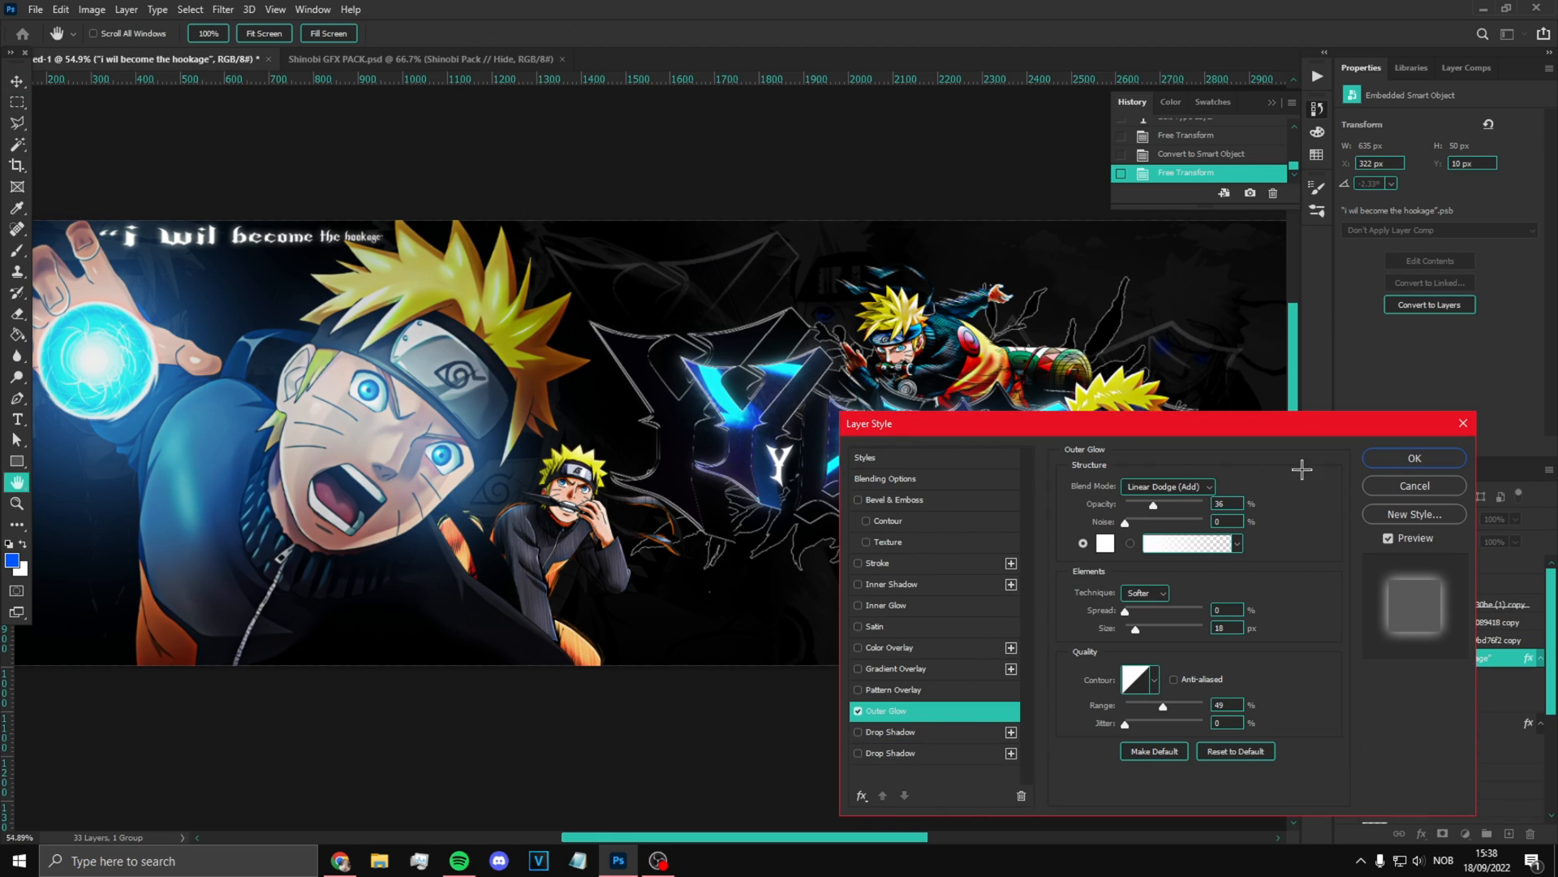
{"action": "left_click", "coordinate": [1412, 458]}
Step: Apply a Motion Blur filter to the hookage quote at an angle of -1° with a reduced distance
{"action": "left_click", "coordinate": [220, 9]}
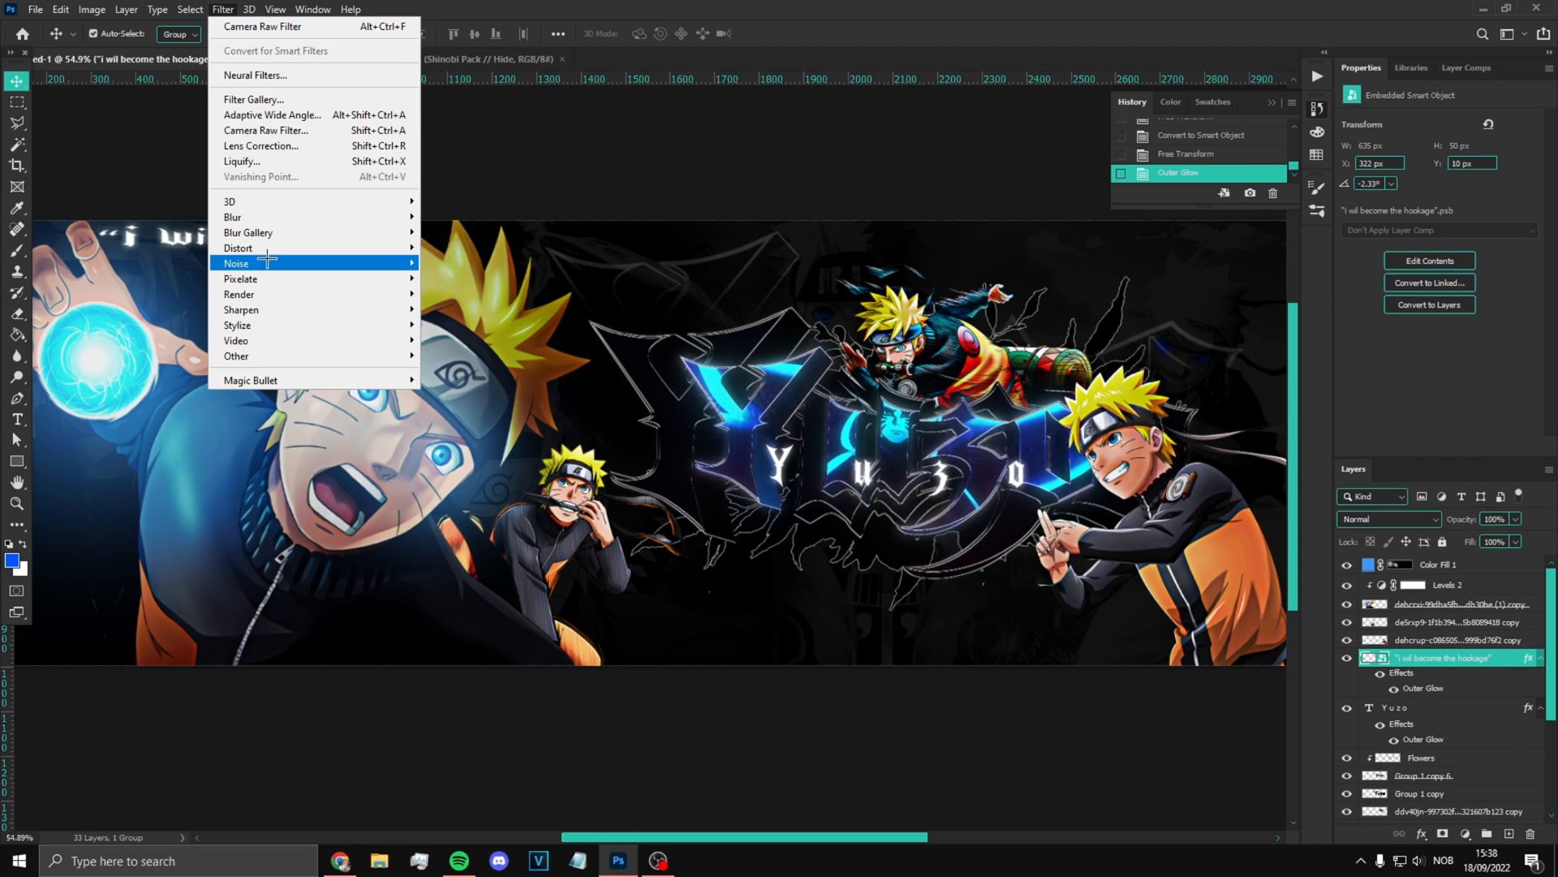
{"action": "mouse_move", "coordinate": [390, 216]}
{"action": "left_click", "coordinate": [461, 309]}
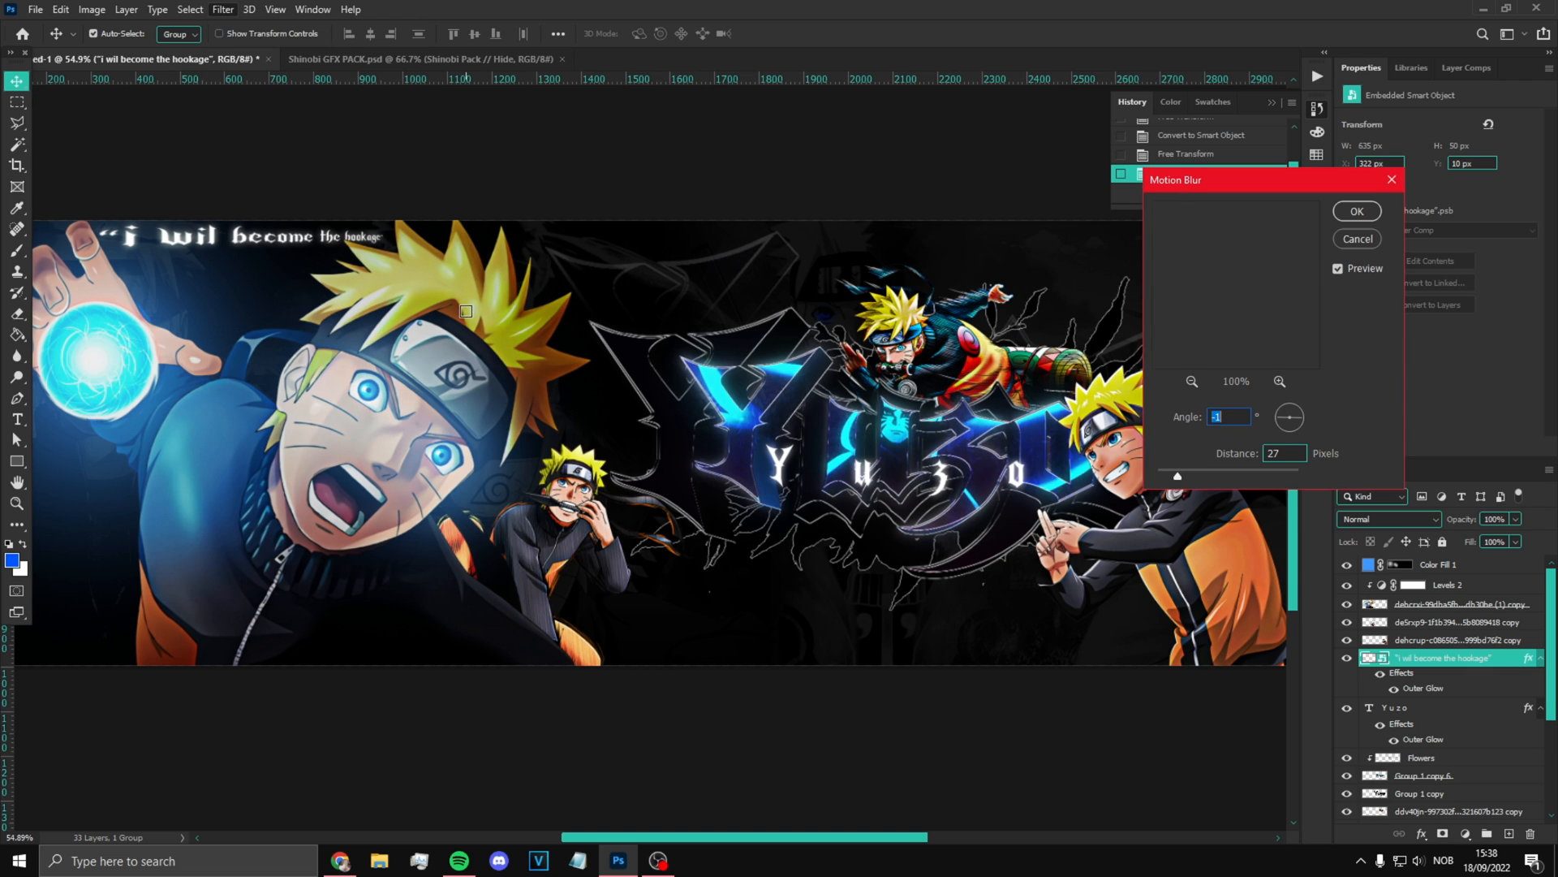
{"action": "left_click_drag", "start_coordinate": [1176, 470], "coordinate": [1163, 474]}
{"action": "key", "text": "Return"}
{"action": "scroll", "coordinate": [877, 617], "scroll_direction": "up", "scroll_amount": 1}
{"action": "scroll", "coordinate": [877, 650], "scroll_direction": "down", "scroll_amount": 2}
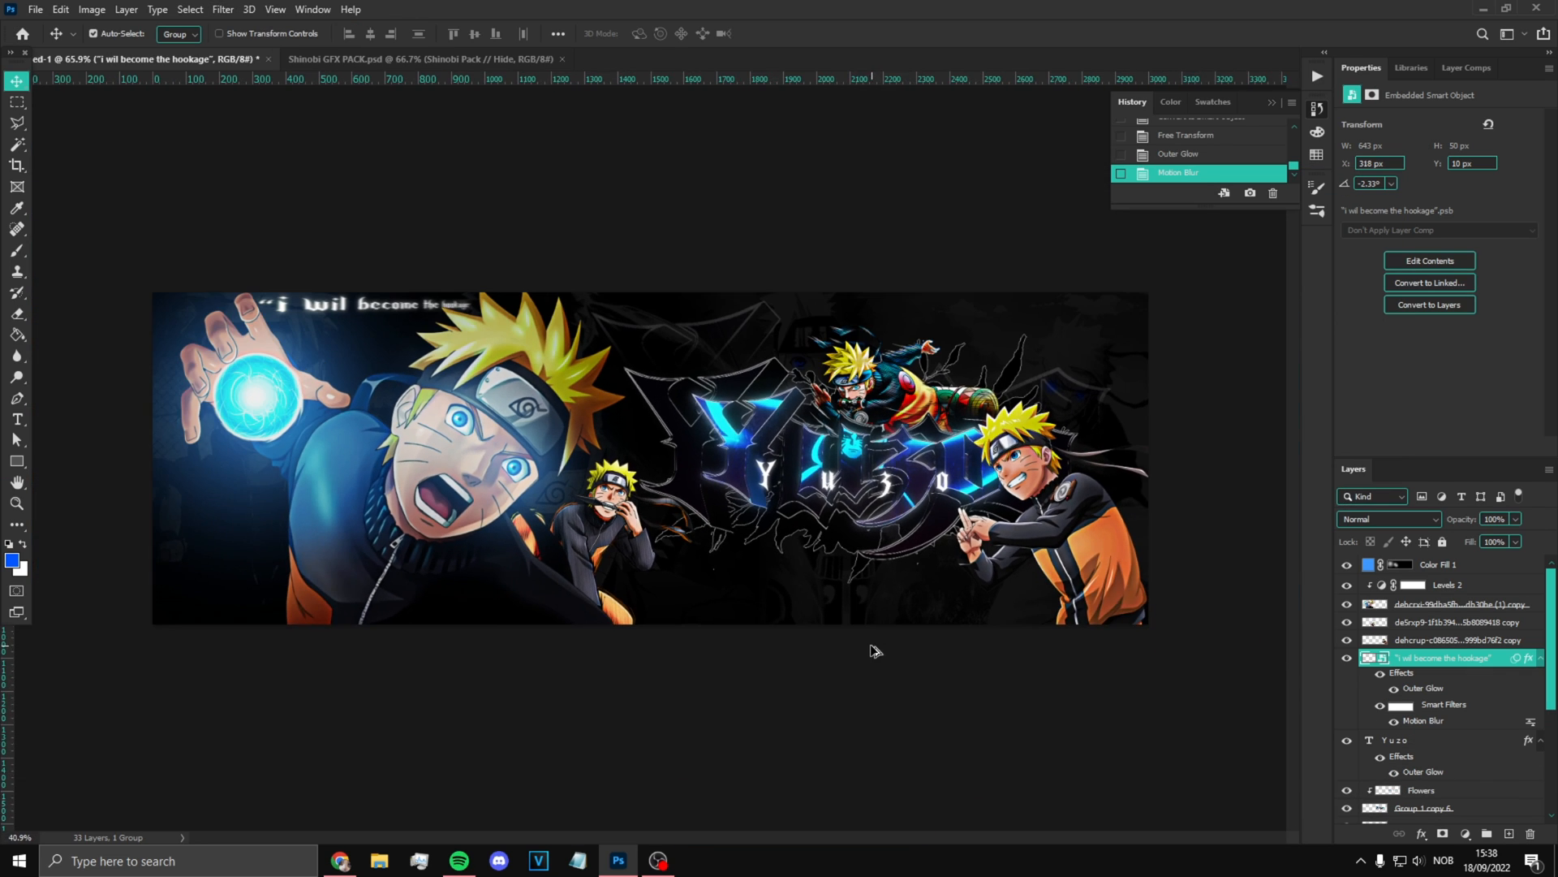
{"action": "scroll", "coordinate": [862, 637], "scroll_direction": "up", "scroll_amount": 1}
{"action": "scroll", "coordinate": [936, 536], "scroll_direction": "down", "scroll_amount": 1}
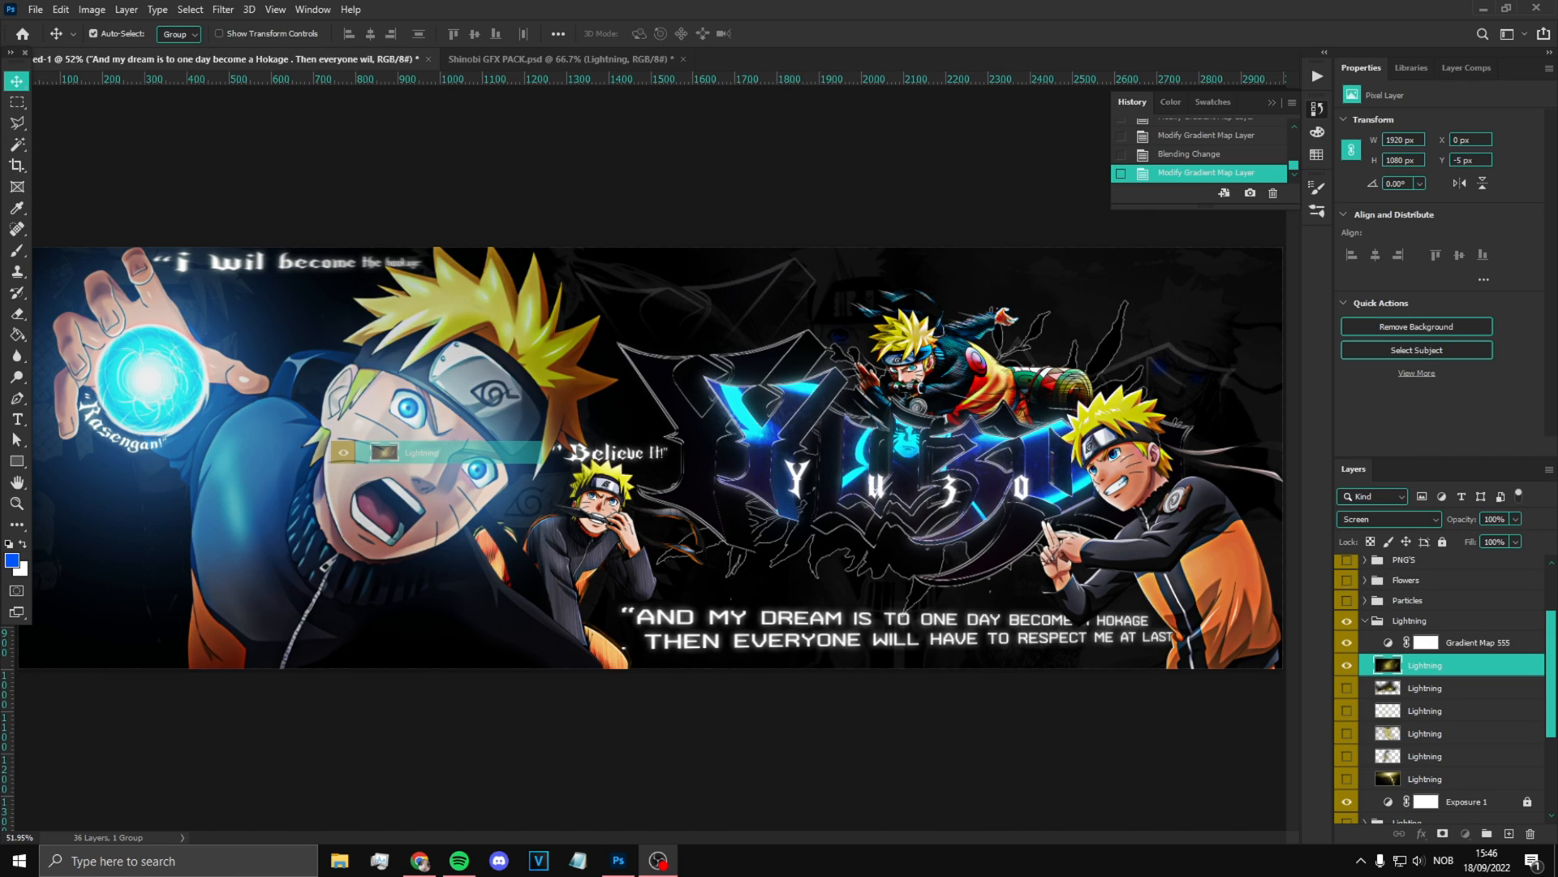
Step: Bring the visible Lightning layer from the Shinobi GFX pack into the banner document
{"action": "left_click_drag", "start_coordinate": [384, 452], "coordinate": [386, 452]}
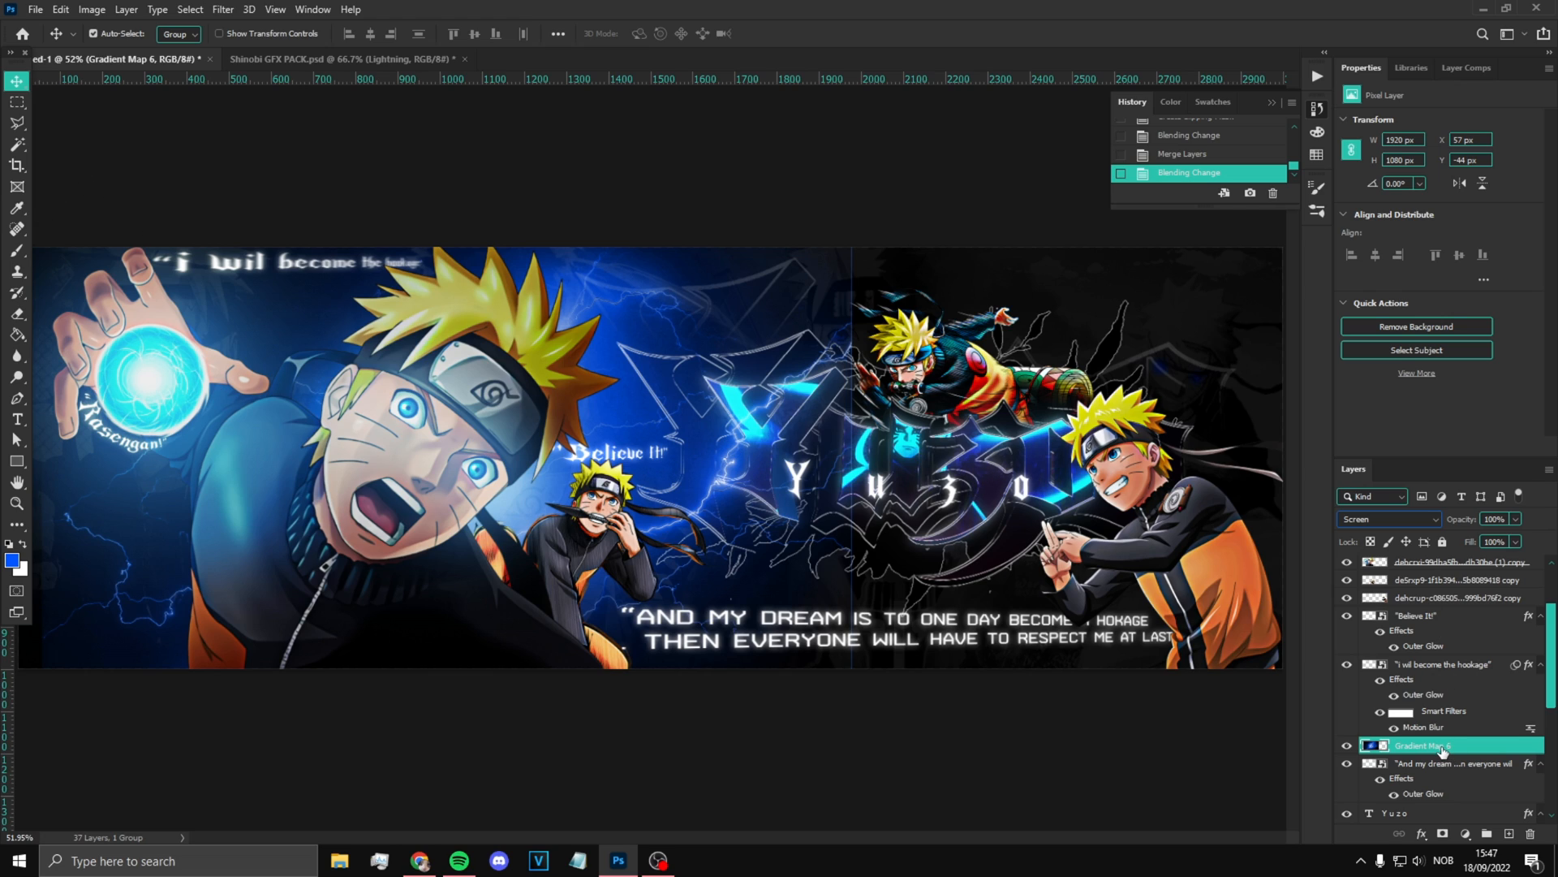
{"action": "scroll", "coordinate": [1442, 751], "scroll_direction": "down", "scroll_amount": 2}
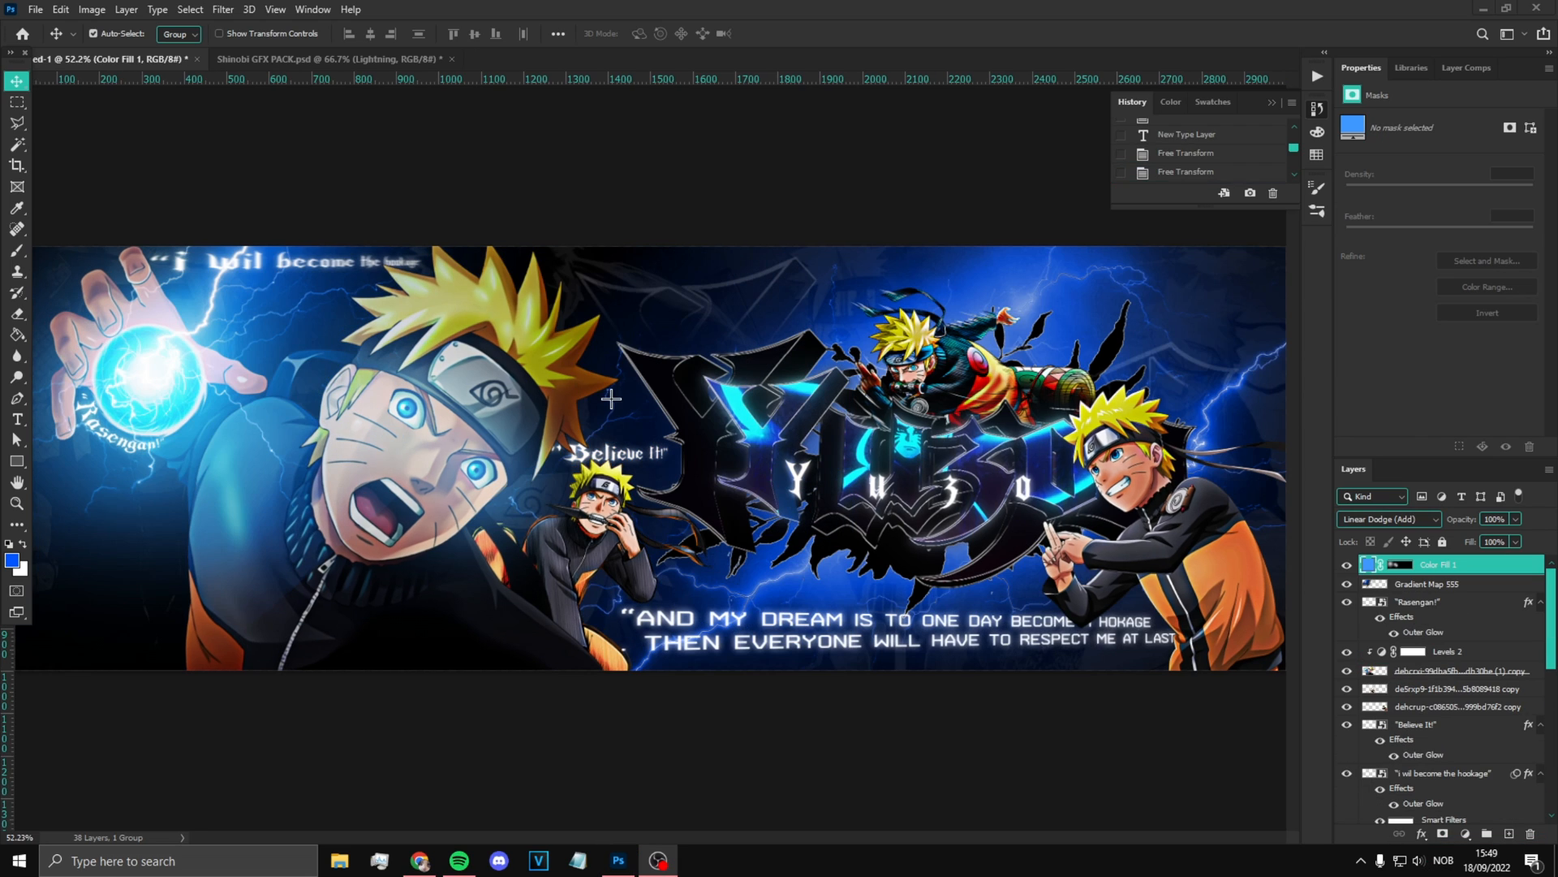
Step: Add a white "<<" text in 72 pt Arame above the large Yuzo lettering
{"action": "left_click", "coordinate": [16, 419]}
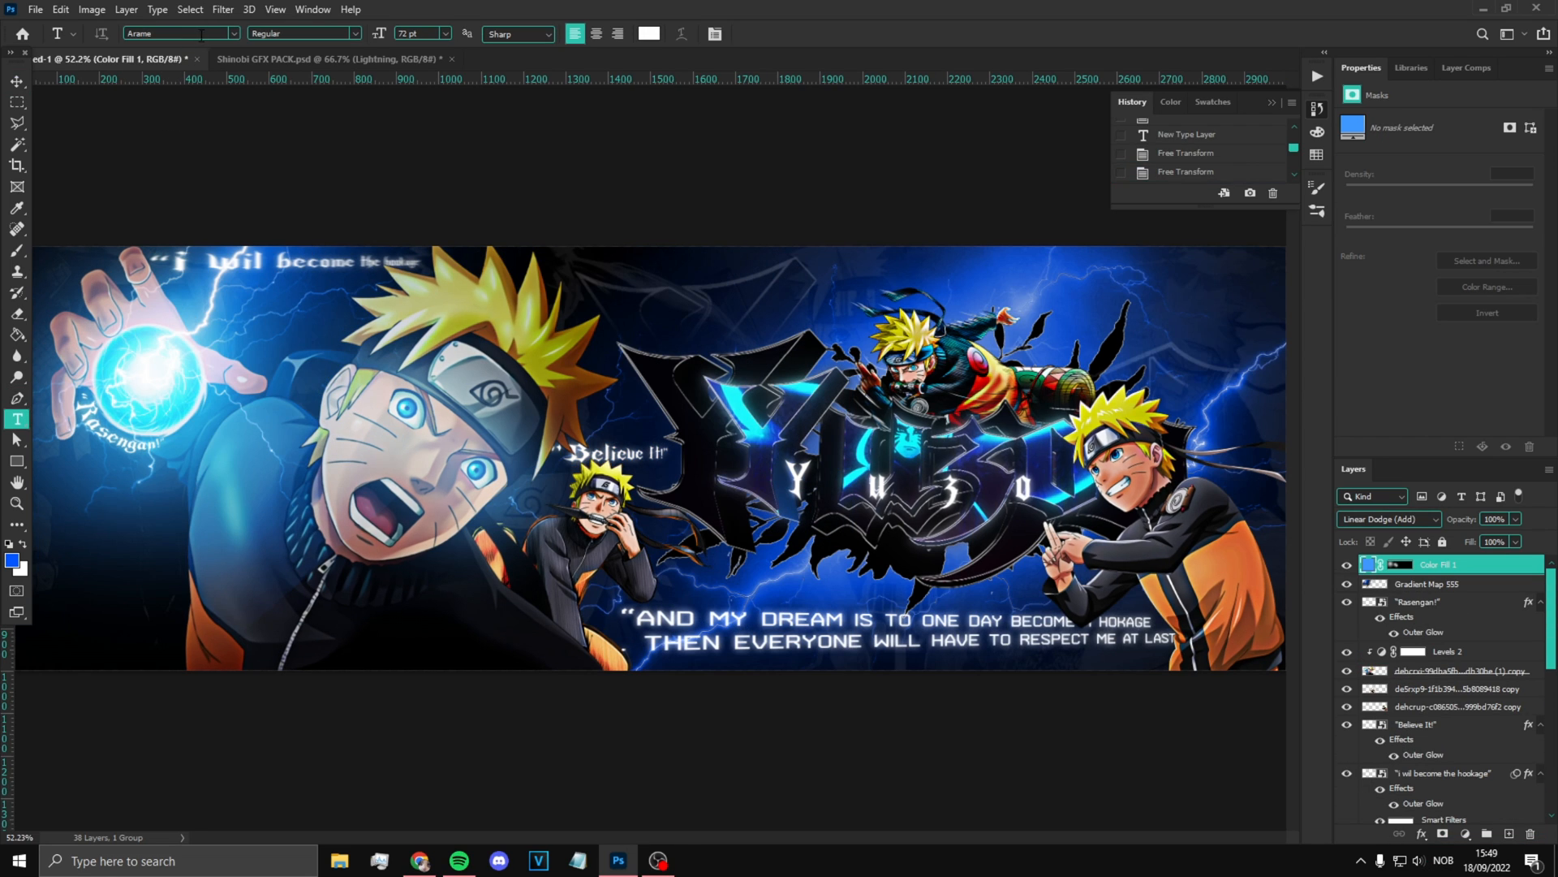
{"action": "left_click", "coordinate": [680, 299]}
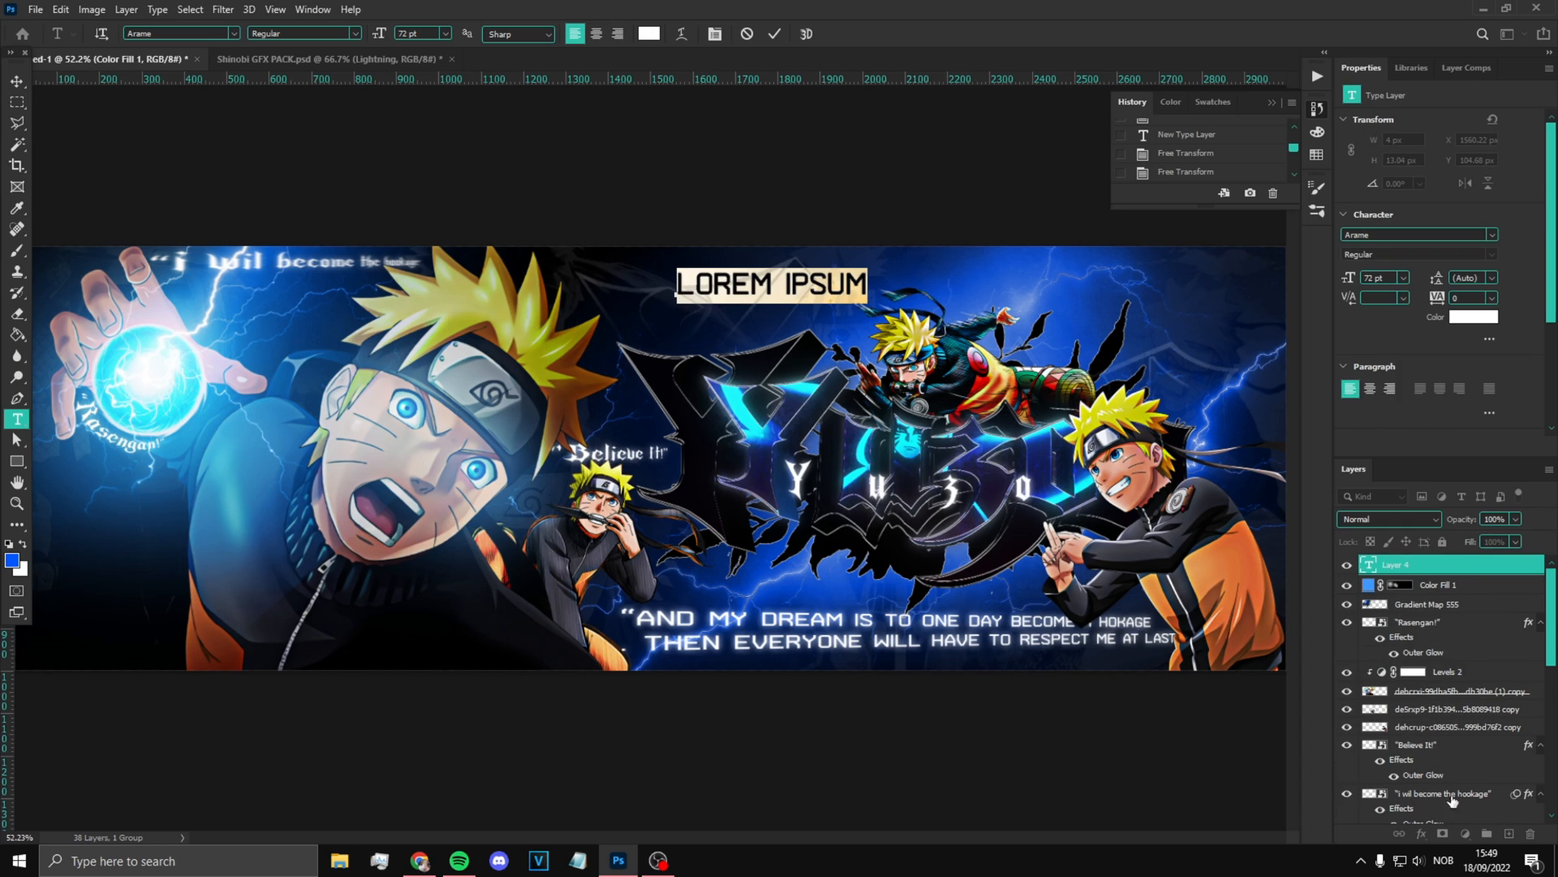
{"action": "key", "text": "super+space"}
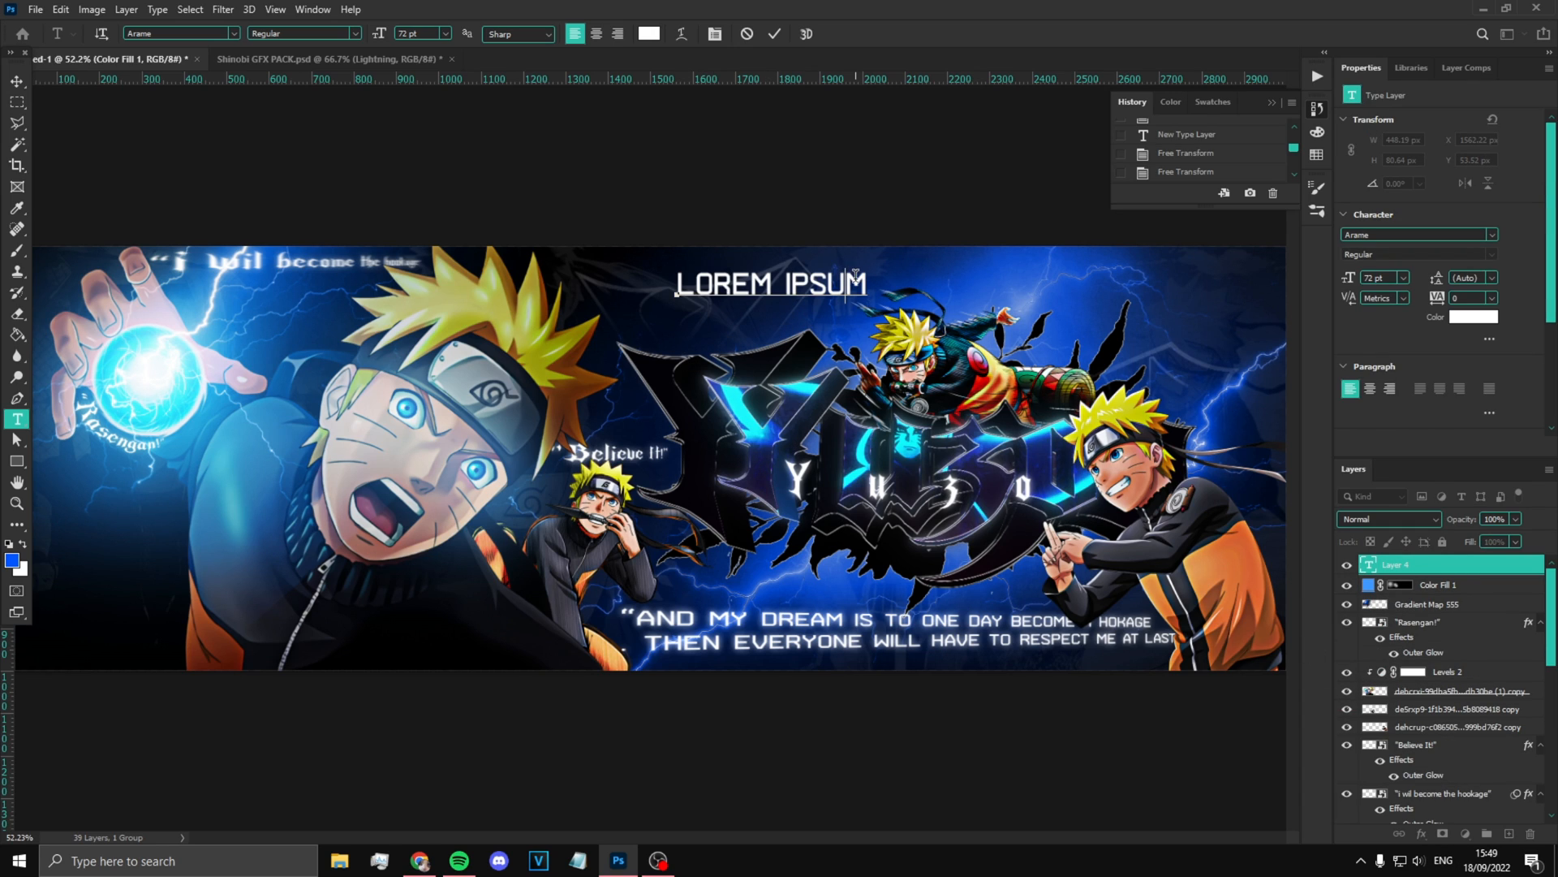
{"action": "type", "text": "<<"}
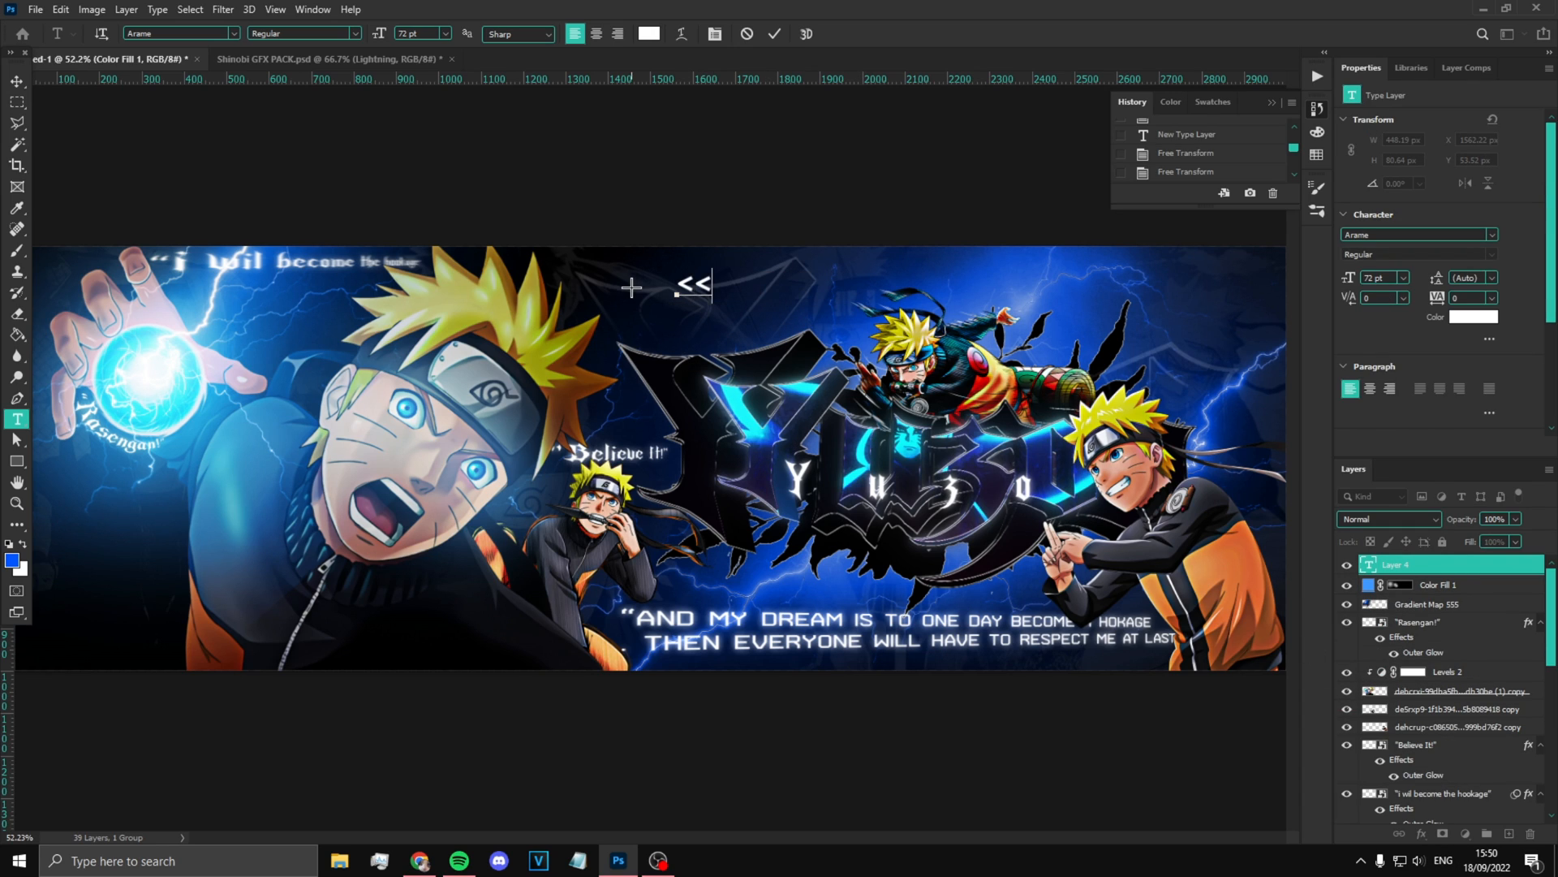
Step: Scale the "<<" text to 308.40% and place it at the banner's upper edge beside the large render's hair
{"action": "left_click", "coordinate": [16, 81]}
{"action": "key", "text": "ctrl+t"}
{"action": "left_click_drag", "start_coordinate": [721, 300], "coordinate": [783, 373]}
{"action": "left_click_drag", "start_coordinate": [730, 324], "coordinate": [650, 297]}
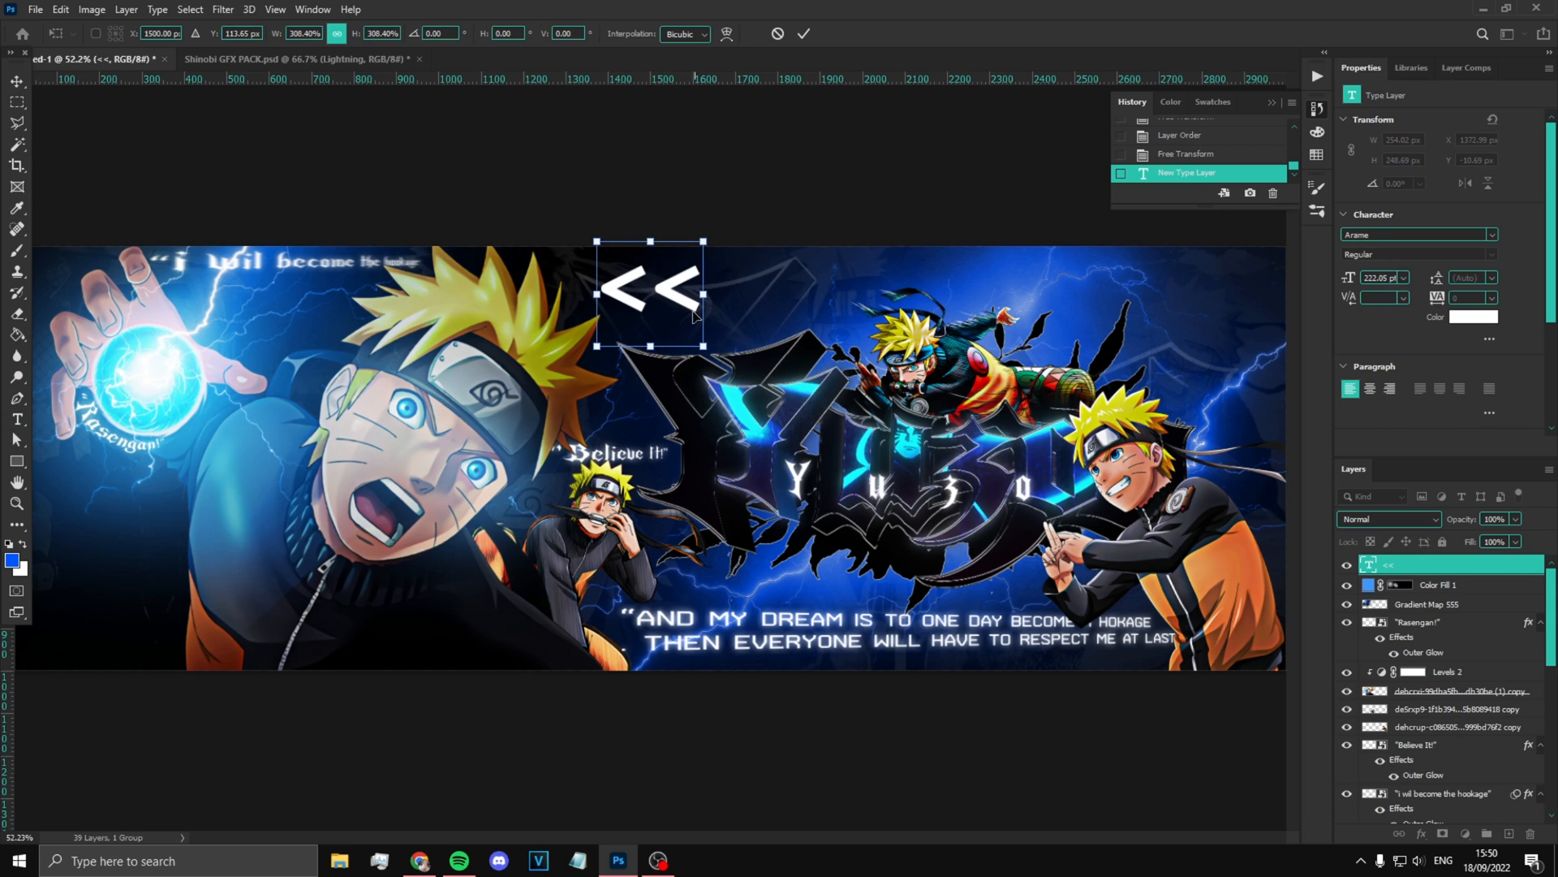
{"action": "key", "text": "Return"}
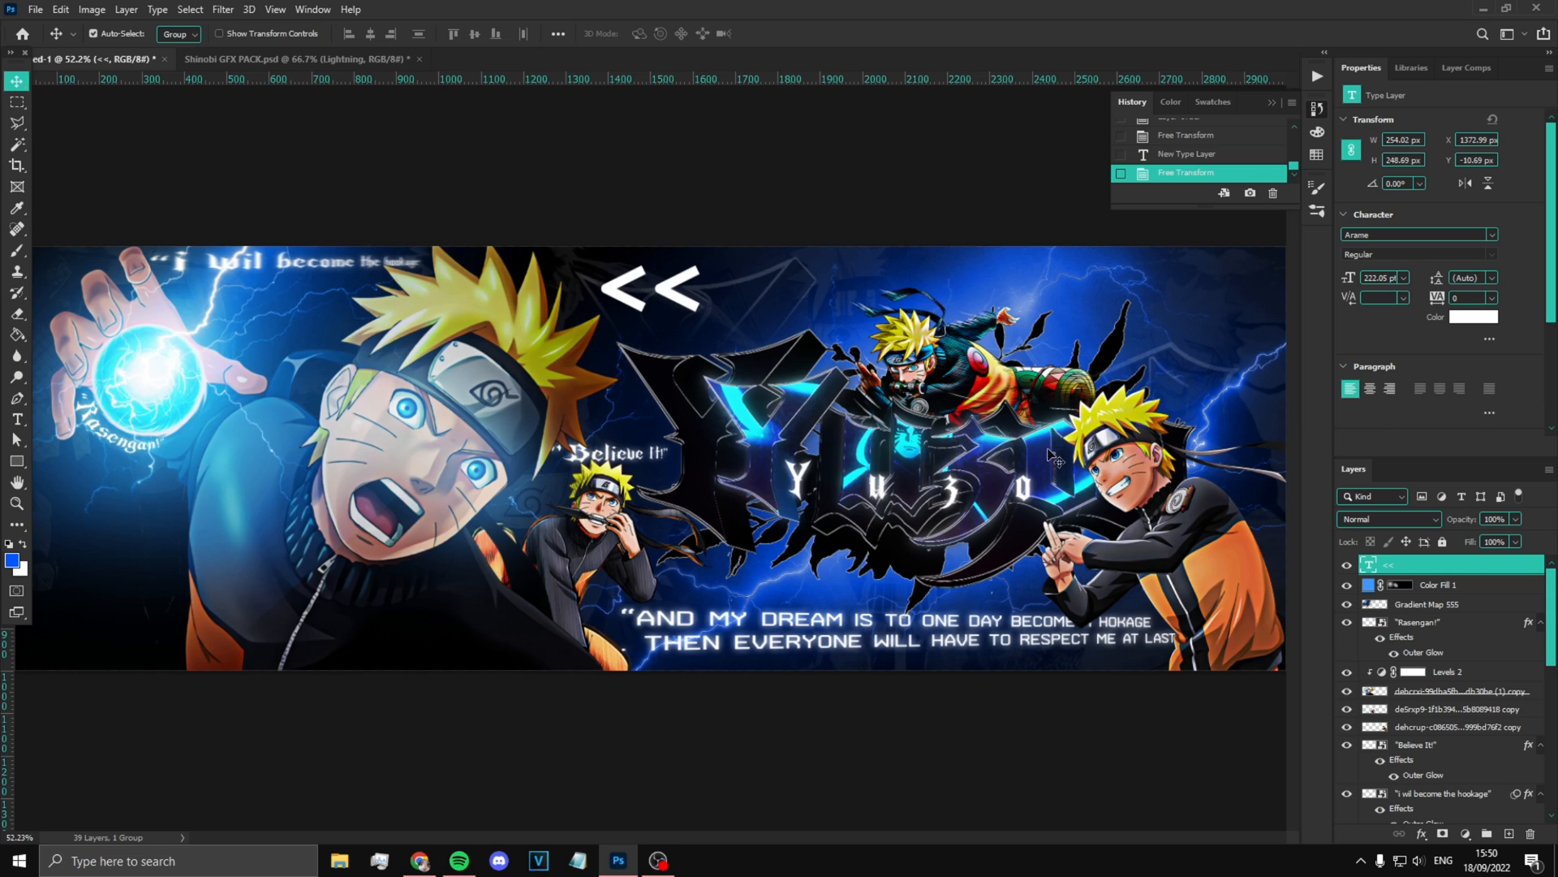
Step: Add a blue Color Overlay and an Outer Glow effect to the "<<" text layer
{"action": "right_click", "coordinate": [1467, 570]}
{"action": "left_click", "coordinate": [1307, 134]}
{"action": "left_click", "coordinate": [880, 667]}
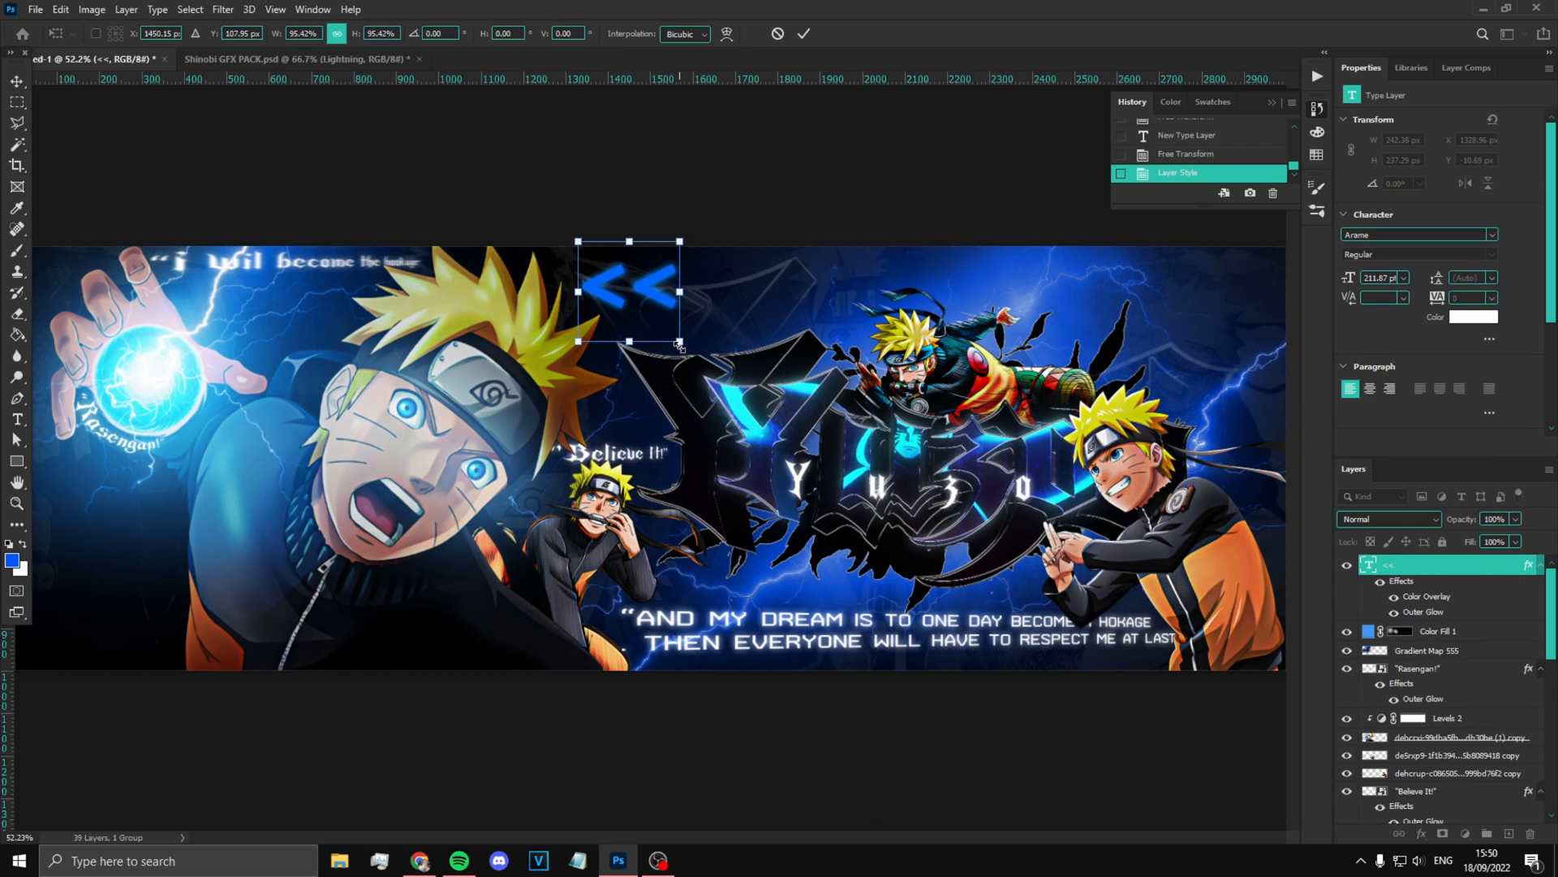
Step: Duplicate the glowing "<<" text and place the copy in the banner's lower-left corner
{"action": "key", "text": "ctrl+j"}
{"action": "key", "text": "ctrl+t"}
{"action": "left_click_drag", "start_coordinate": [645, 288], "coordinate": [138, 625]}
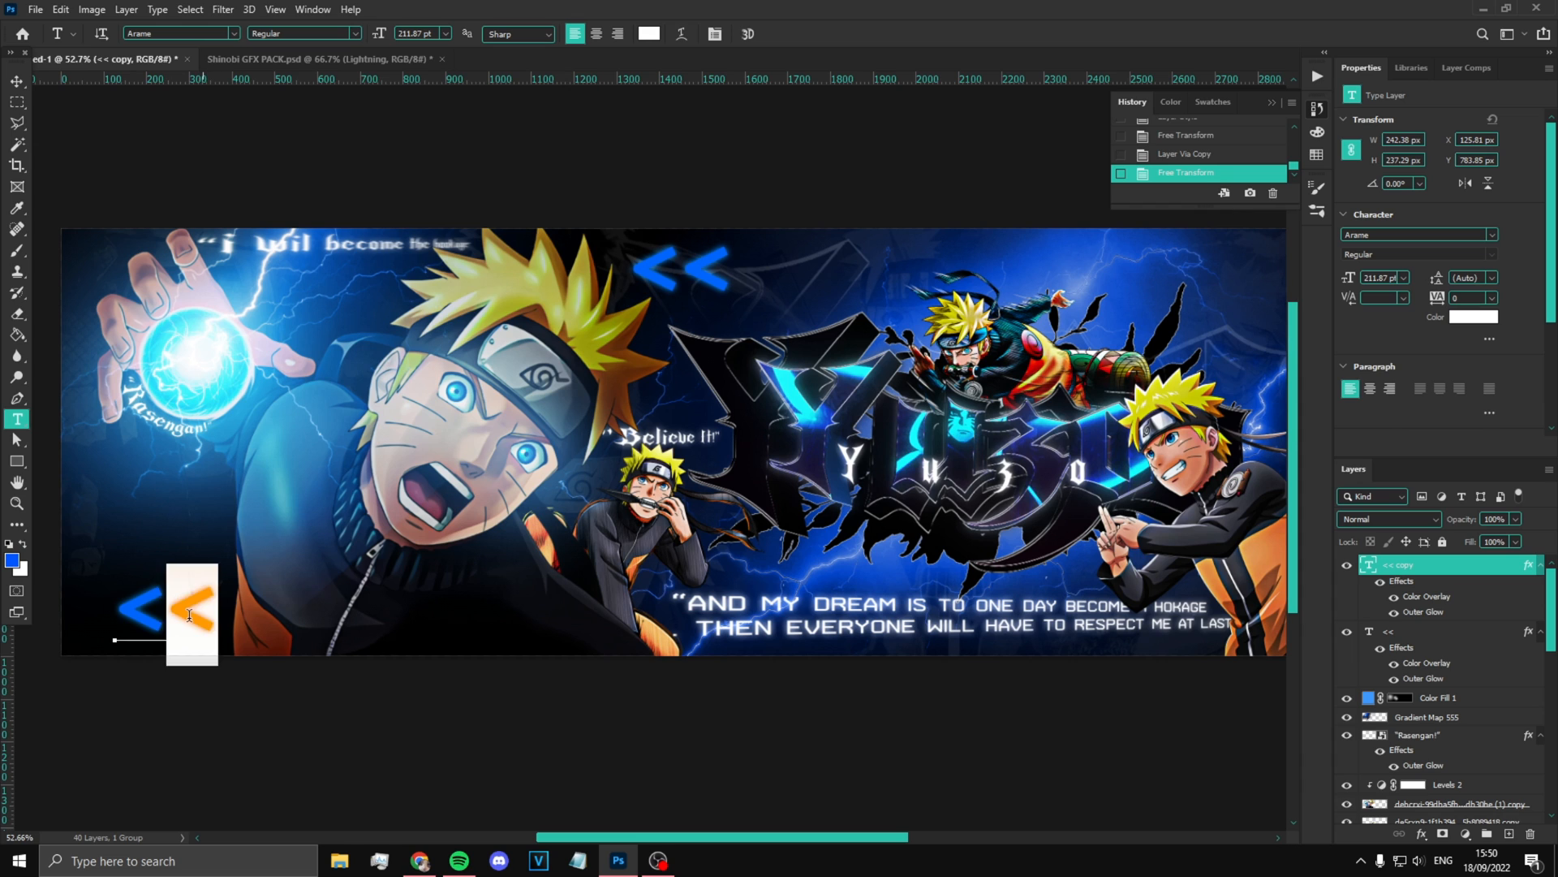
Step: Disable the Color Overlay on both "<<" texts and color one chevron blue and the other white in each
{"action": "scroll", "coordinate": [386, 438], "scroll_direction": "down", "scroll_amount": 3}
{"action": "key", "text": "ctrl+0"}
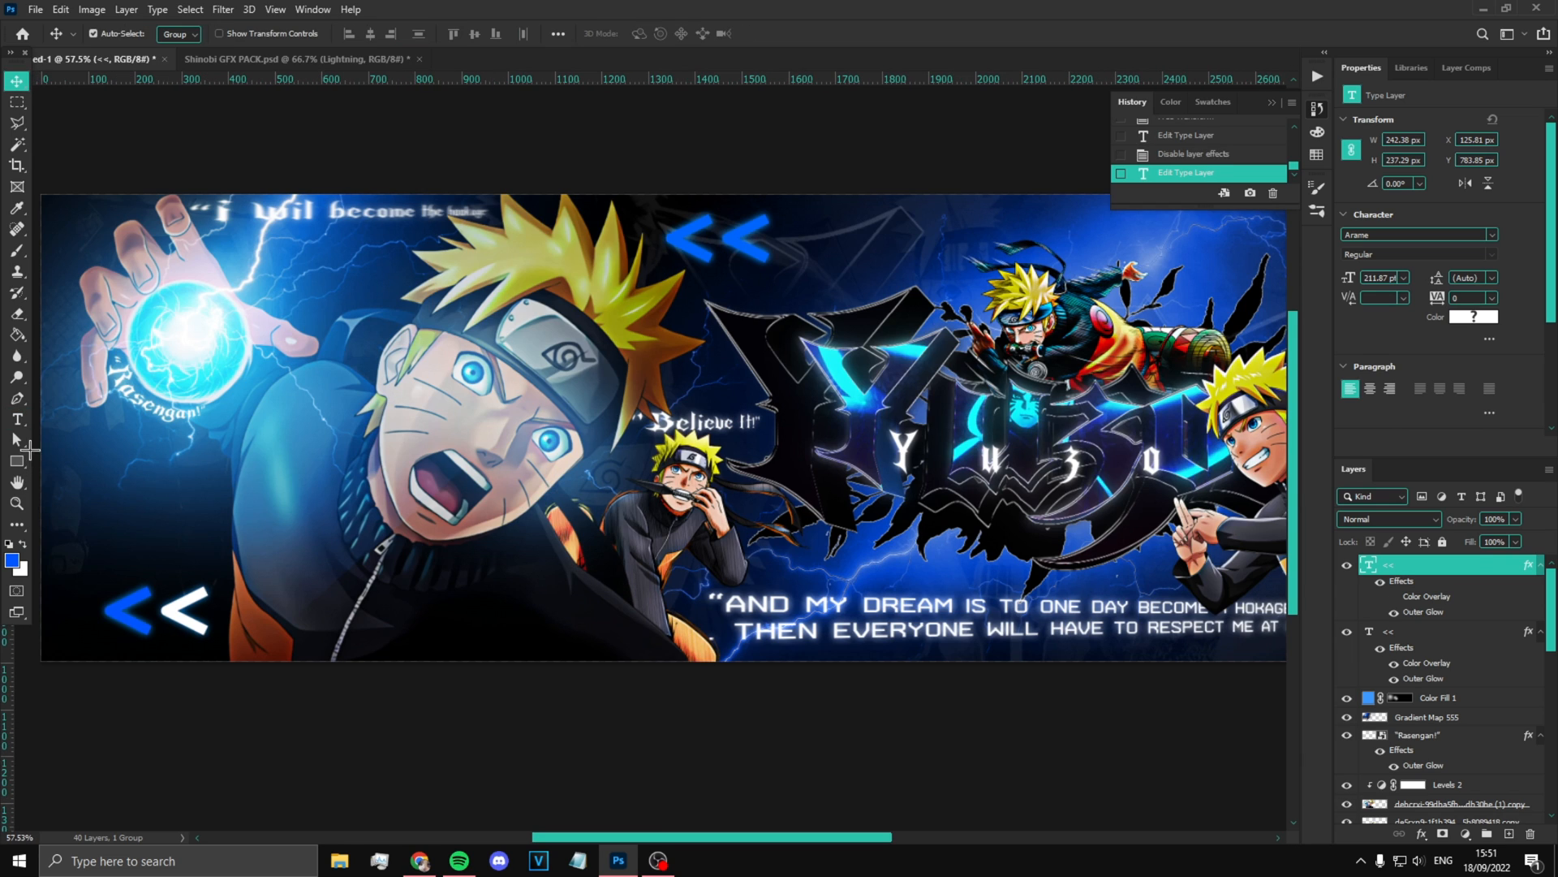
{"action": "left_click", "coordinate": [17, 419]}
{"action": "scroll", "coordinate": [883, 437], "scroll_direction": "down", "scroll_amount": 1}
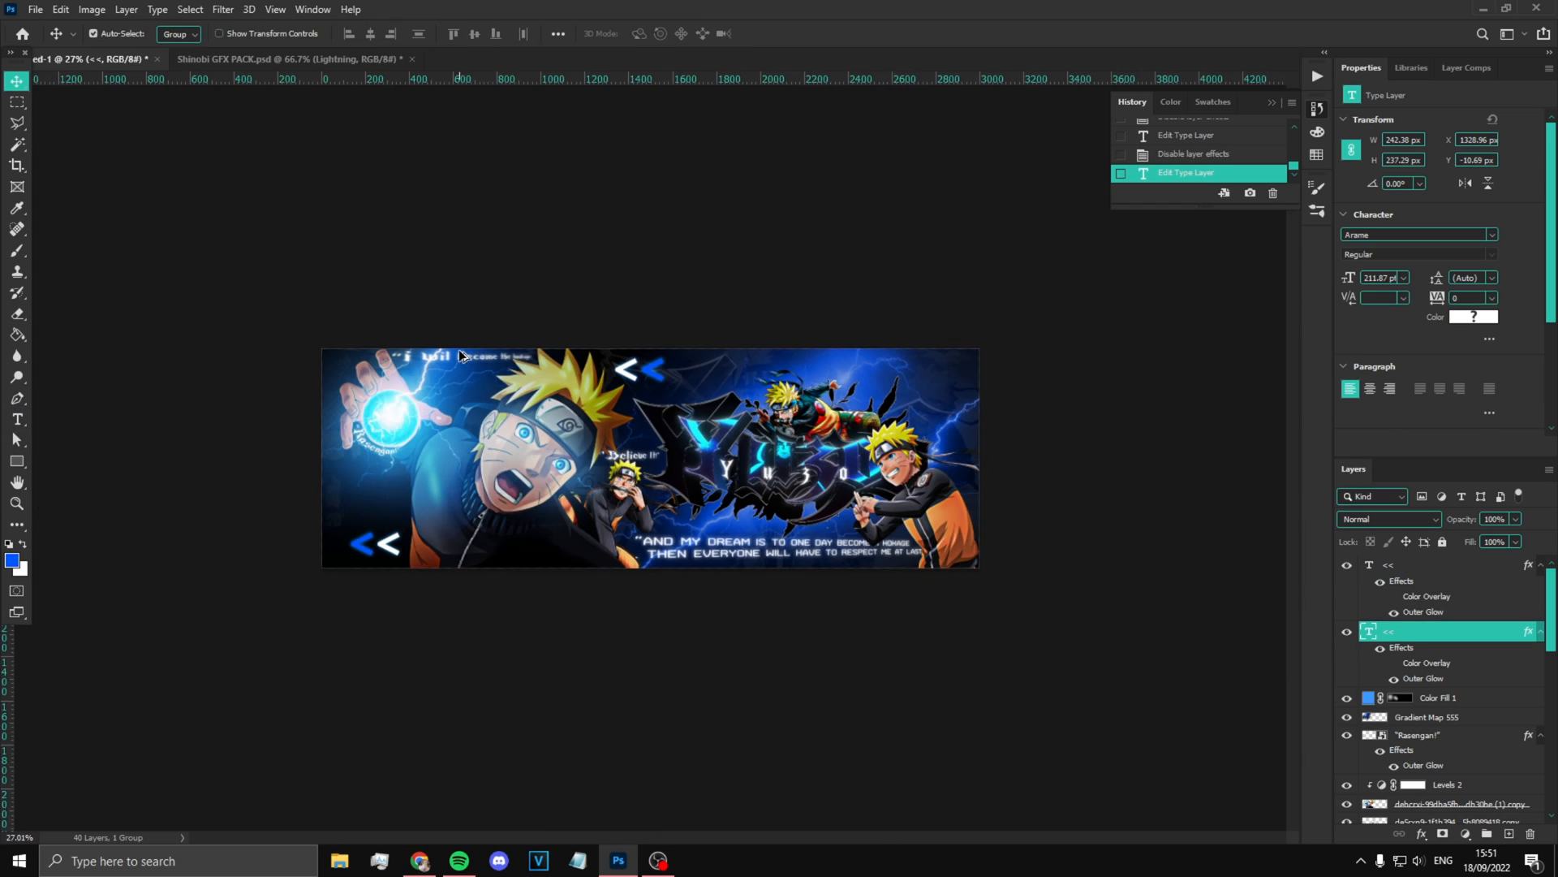
Step: Bring the visible Clouds layer from the Shinobi GFX pack into the banner
{"action": "scroll", "coordinate": [883, 437], "scroll_direction": "up", "scroll_amount": 3}
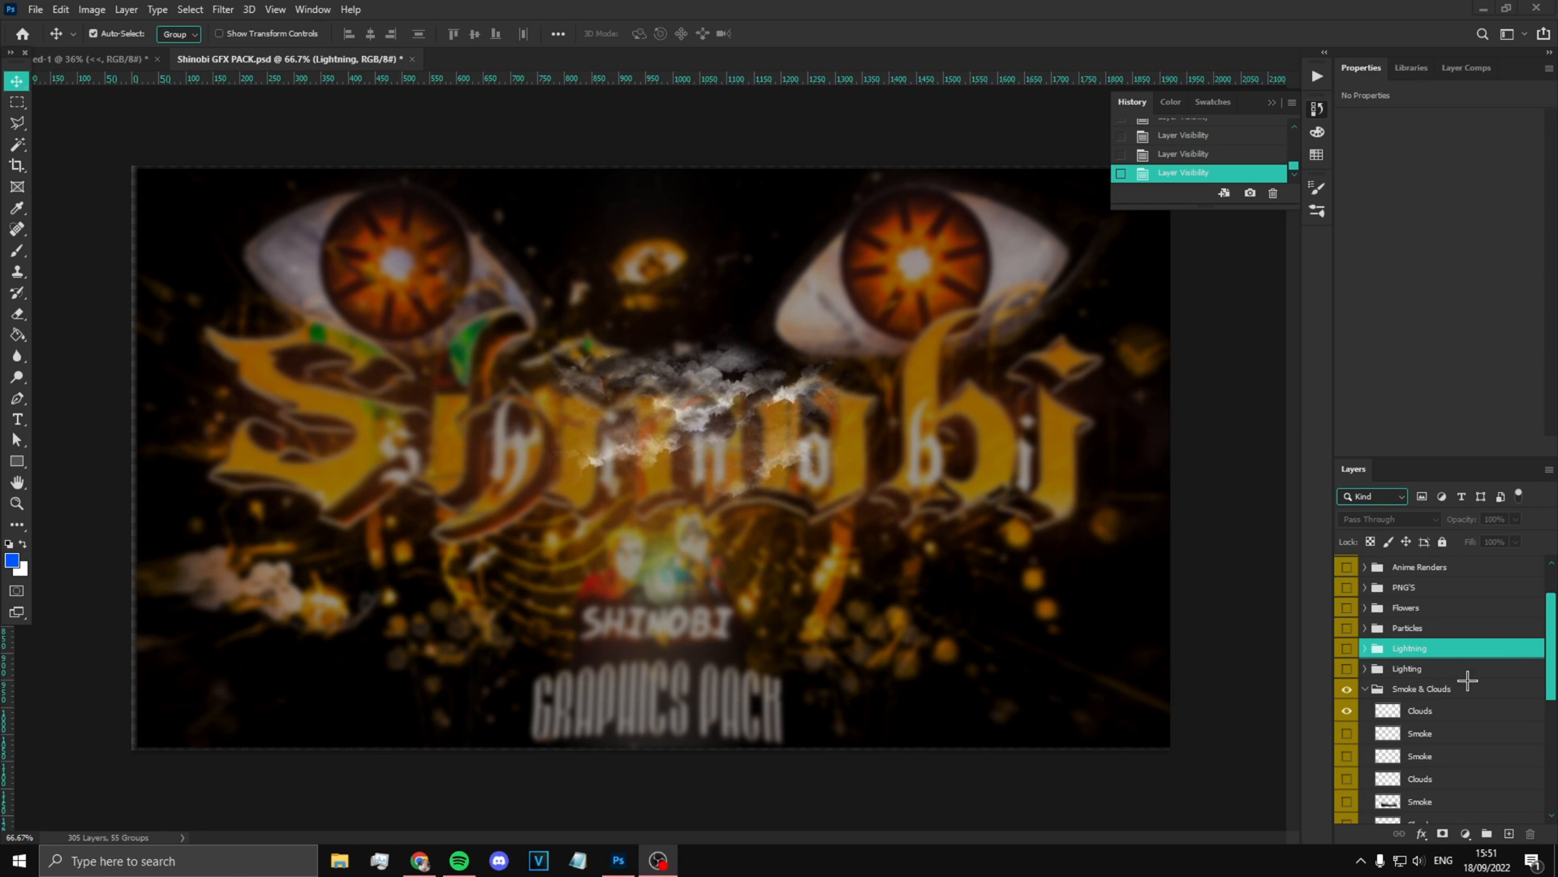
{"action": "left_click_drag", "start_coordinate": [1421, 710], "coordinate": [727, 417]}
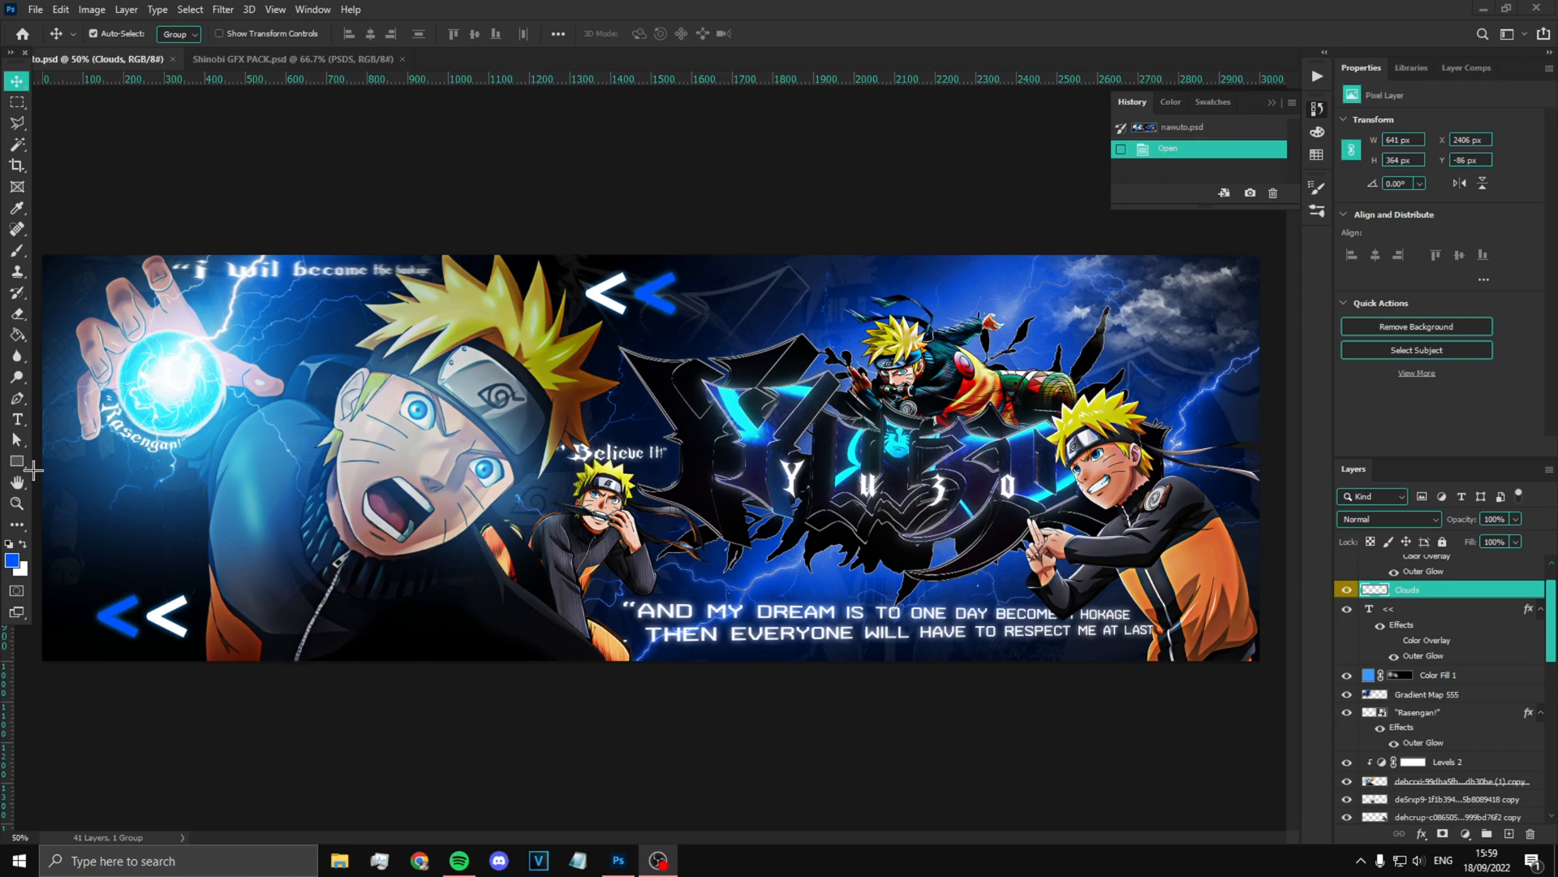
Step: Copy the CCS & GMaps group from the Shinobi GFX pack into the banner and move it above all other layers
{"action": "left_click", "coordinate": [279, 59]}
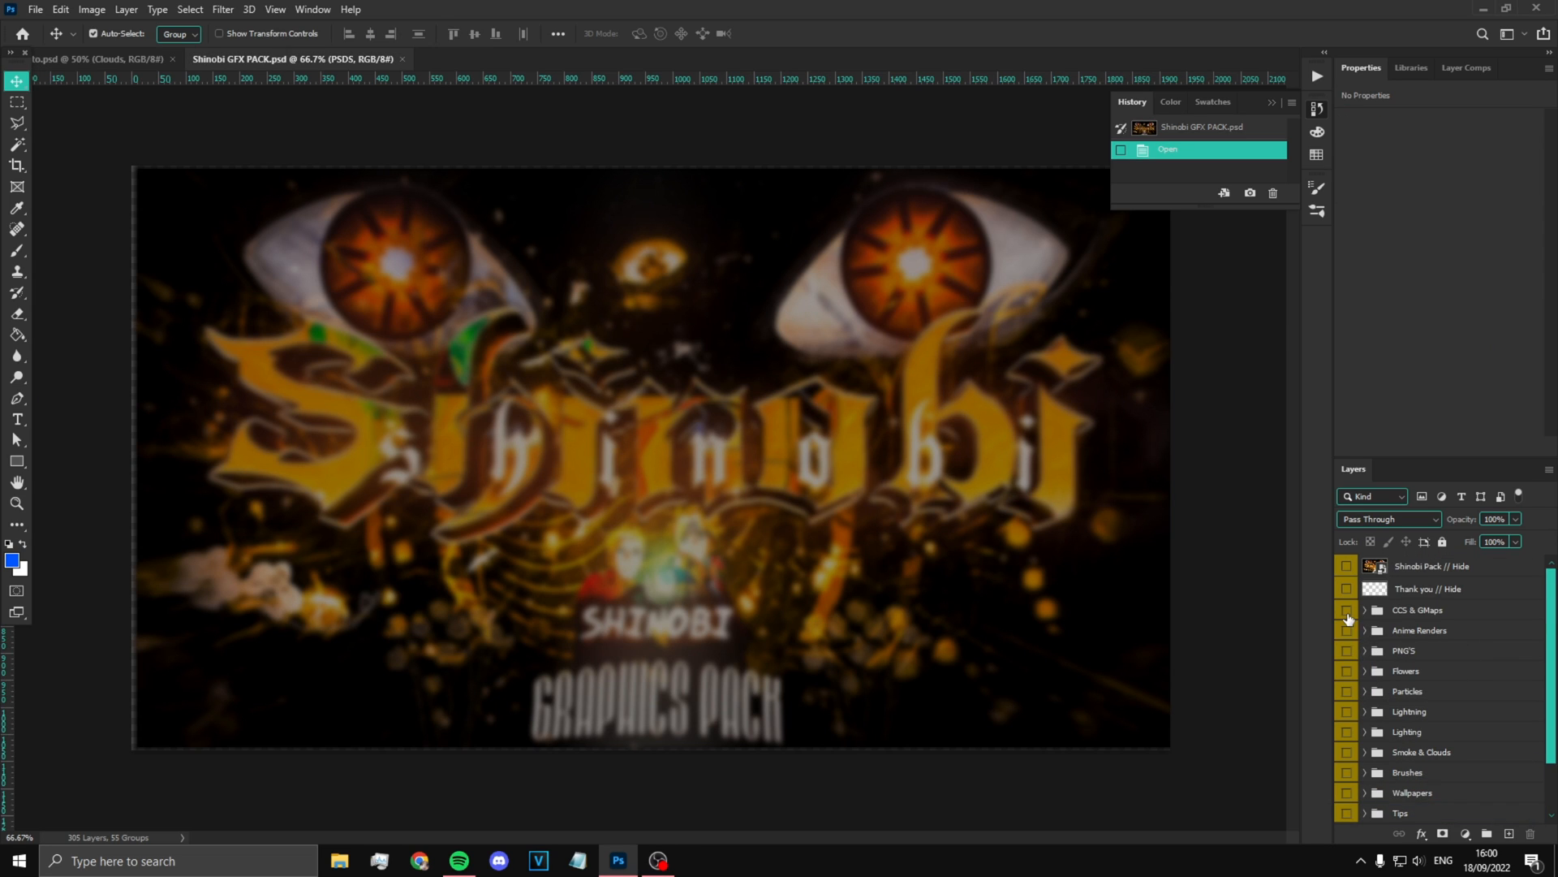
{"action": "left_click", "coordinate": [1347, 610]}
{"action": "left_click", "coordinate": [1346, 609]}
{"action": "left_click_drag", "start_coordinate": [1418, 610], "coordinate": [431, 231]}
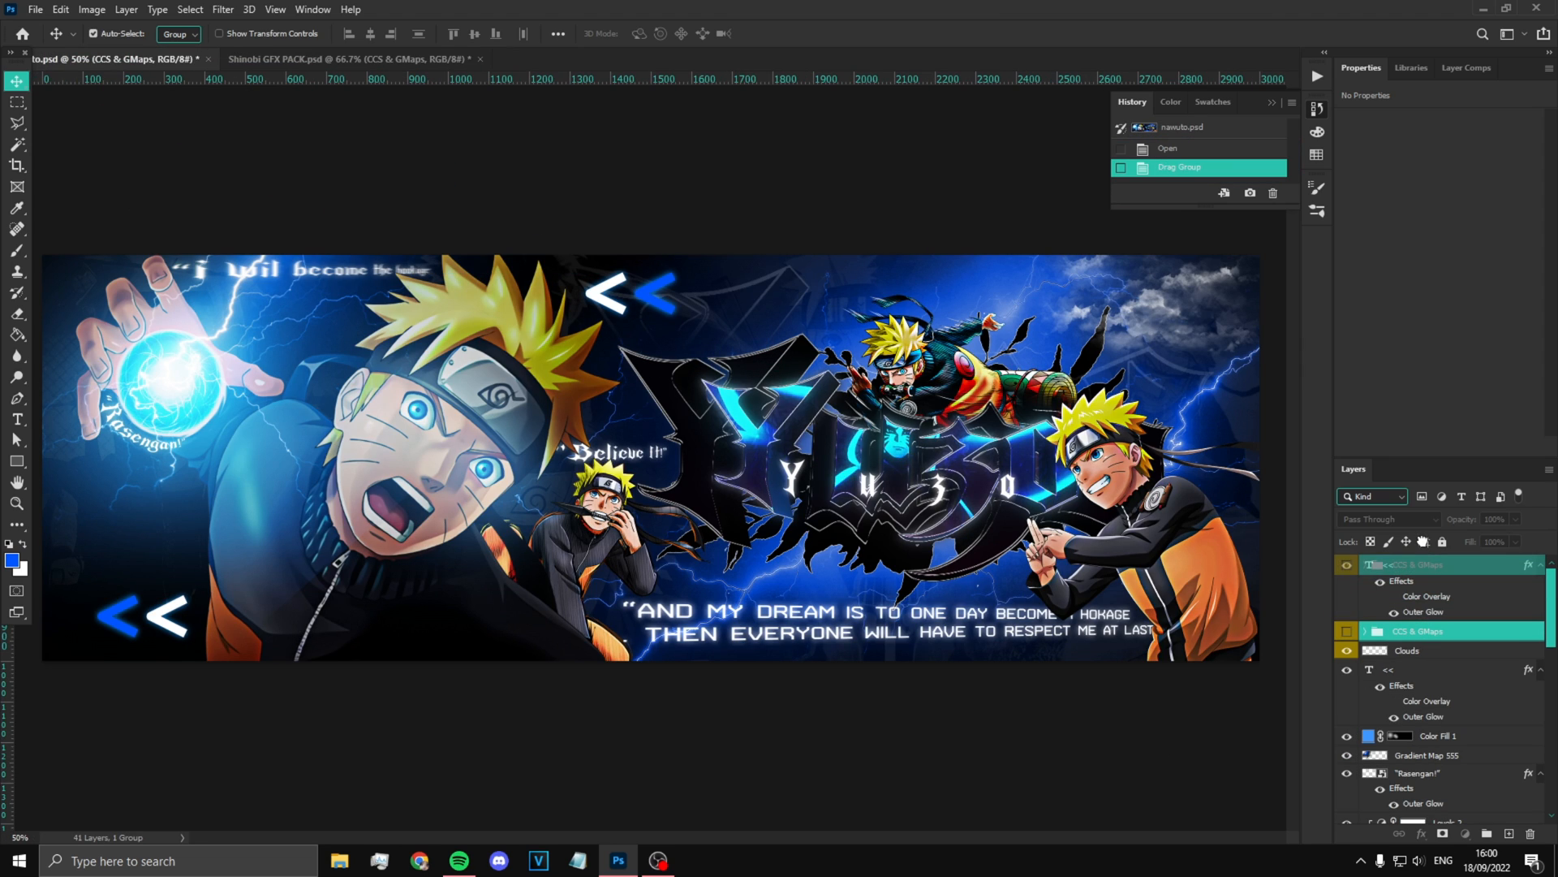
{"action": "left_click_drag", "start_coordinate": [1427, 566], "coordinate": [1340, 572]}
Step: Show the Particles group in the Shinobi GFX pack and make its first Particles layer visible
{"action": "left_click", "coordinate": [323, 59]}
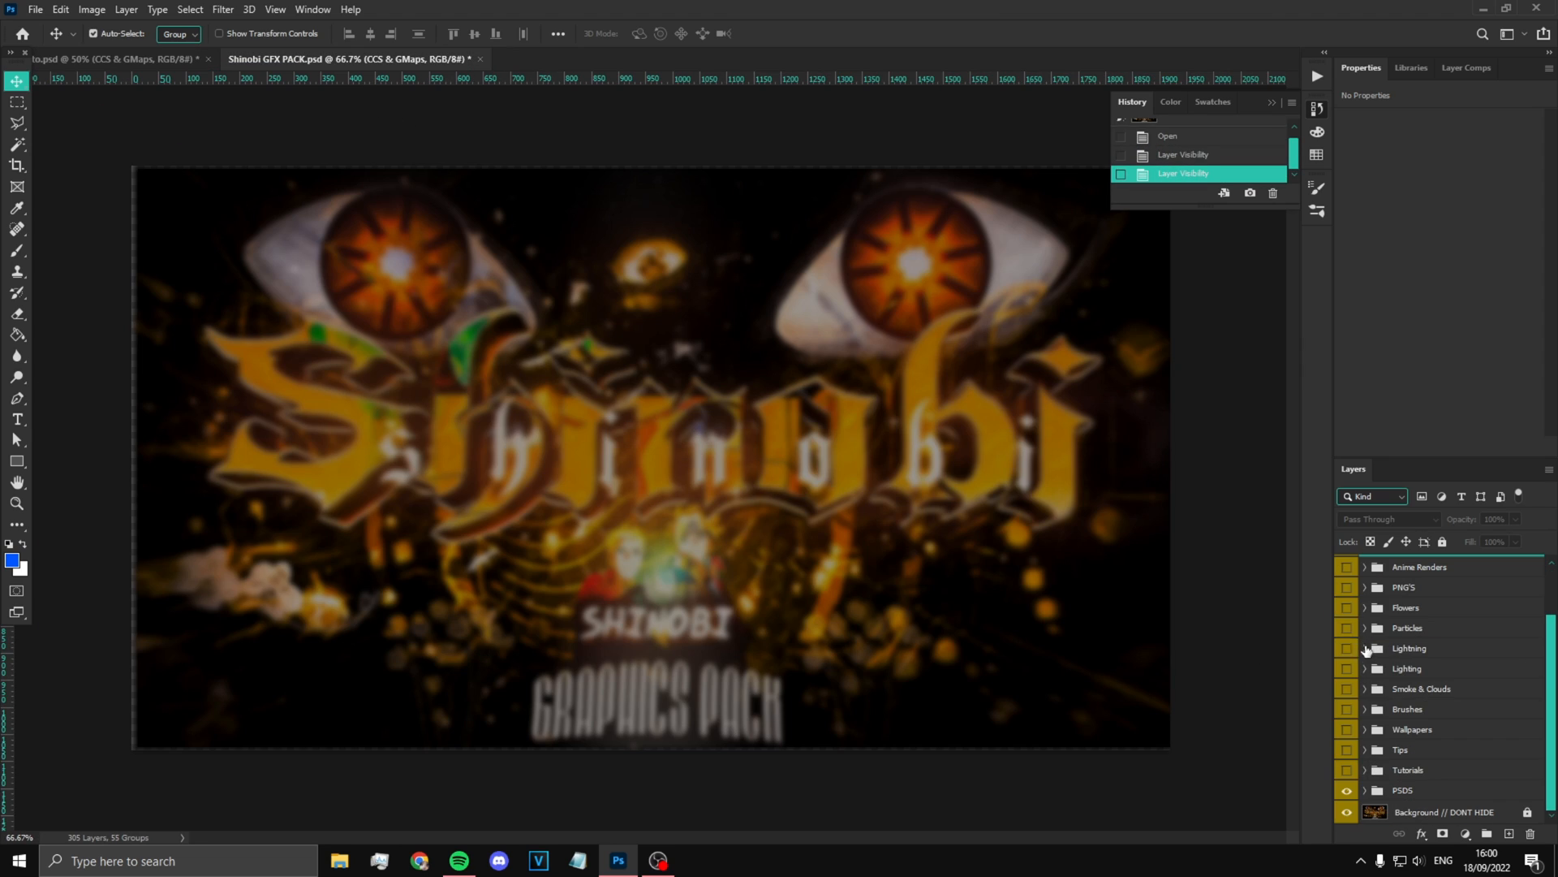
{"action": "left_click", "coordinate": [1347, 628]}
{"action": "left_click", "coordinate": [1364, 634]}
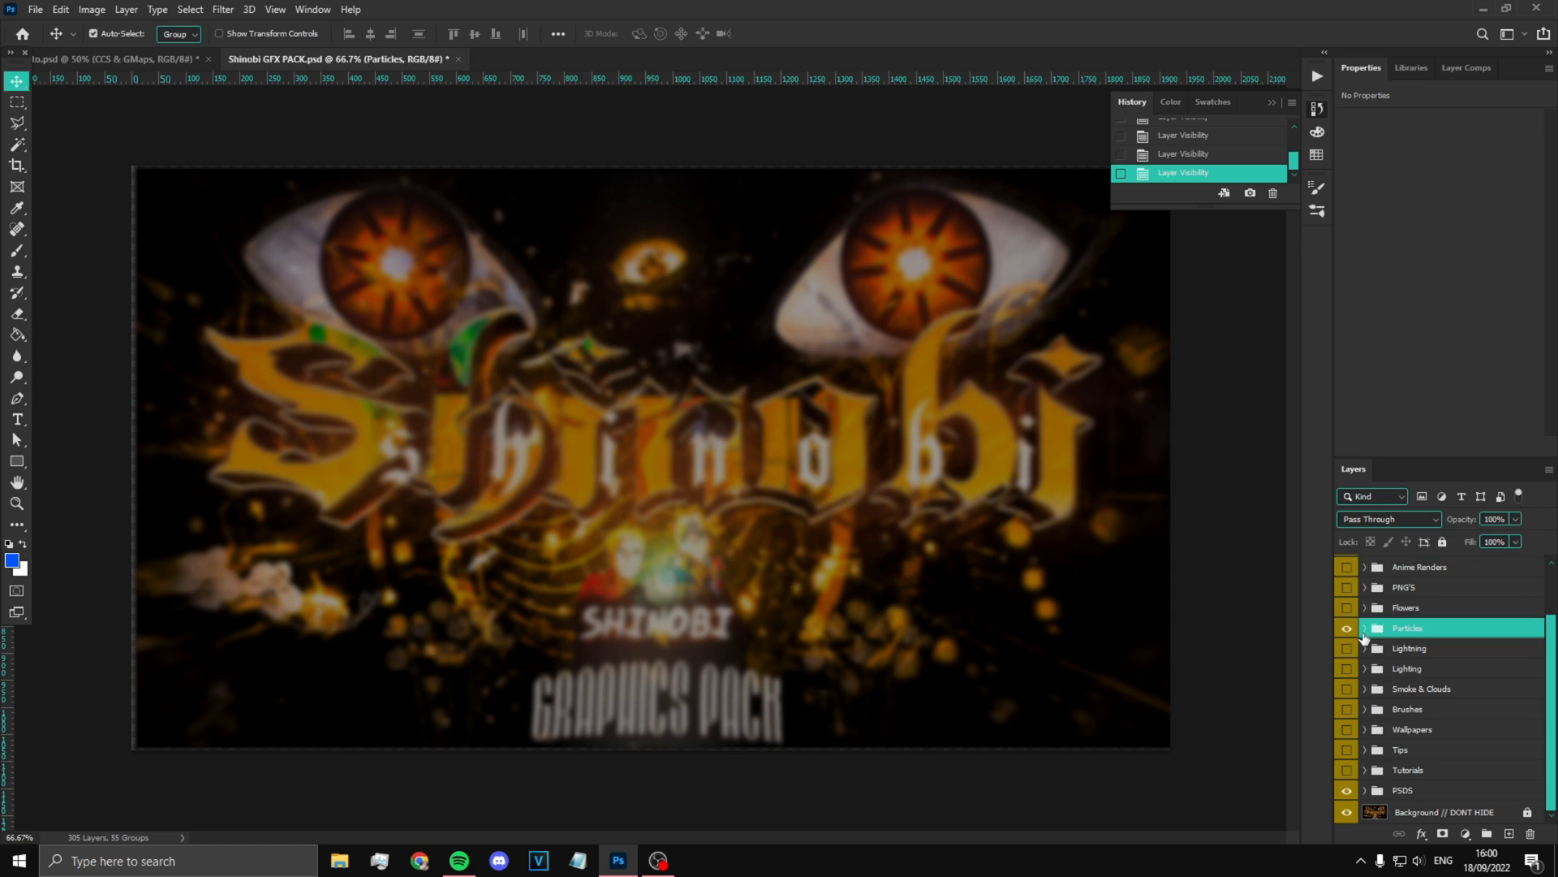
{"action": "left_click", "coordinate": [1364, 627]}
{"action": "left_click", "coordinate": [1347, 649]}
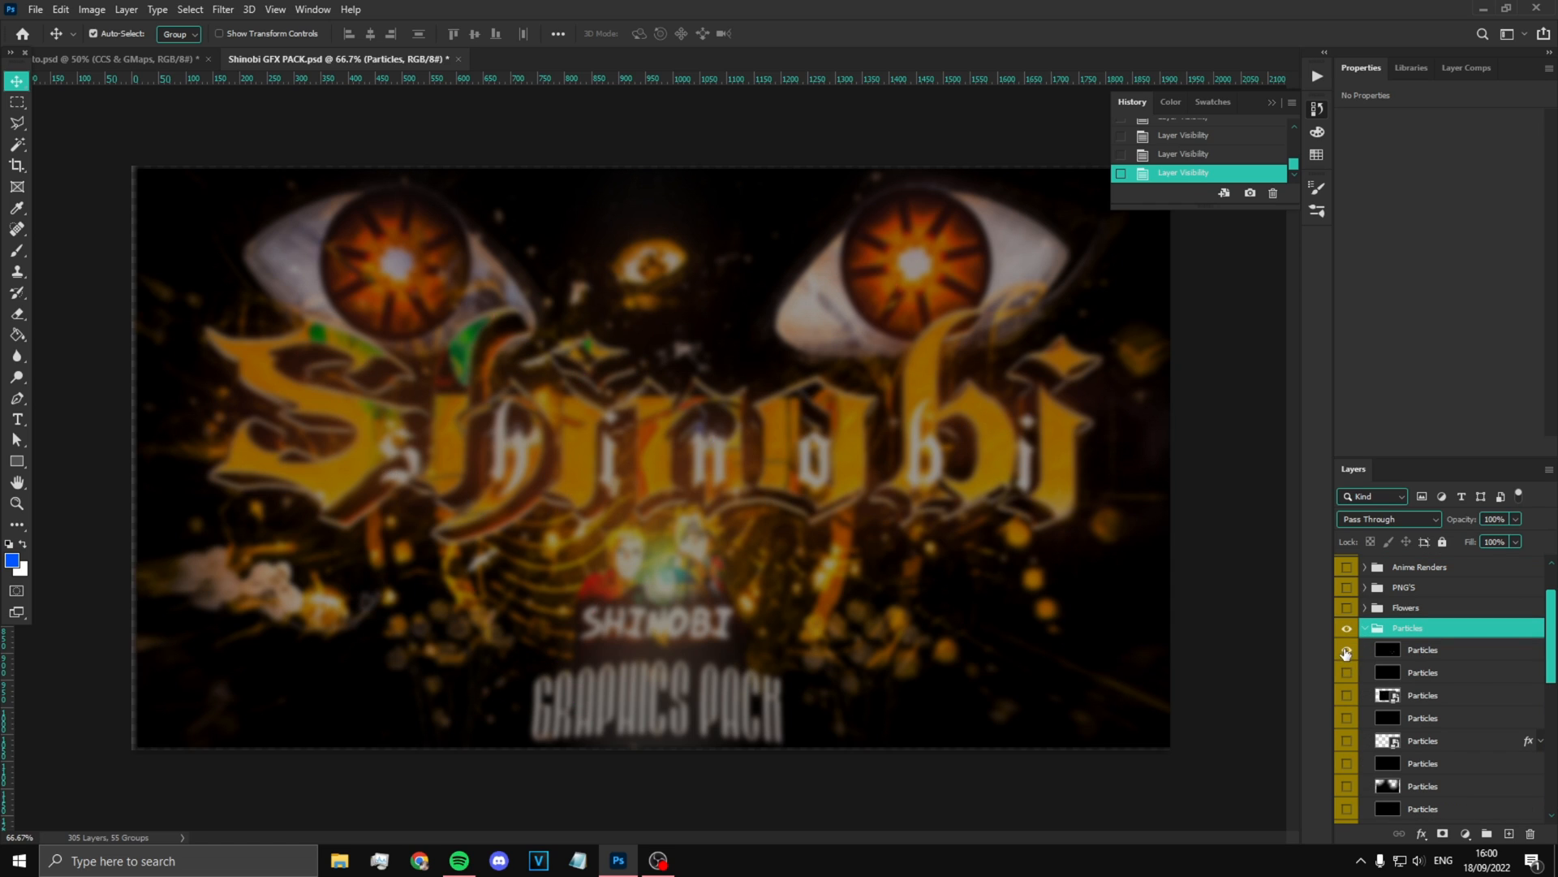
Step: Bring the first Particles layer into the banner, scale it to about 69% and fit it over the banner's left half
{"action": "double_click", "coordinate": [1423, 649]}
{"action": "left_click_drag", "start_coordinate": [1463, 645], "coordinate": [476, 419]}
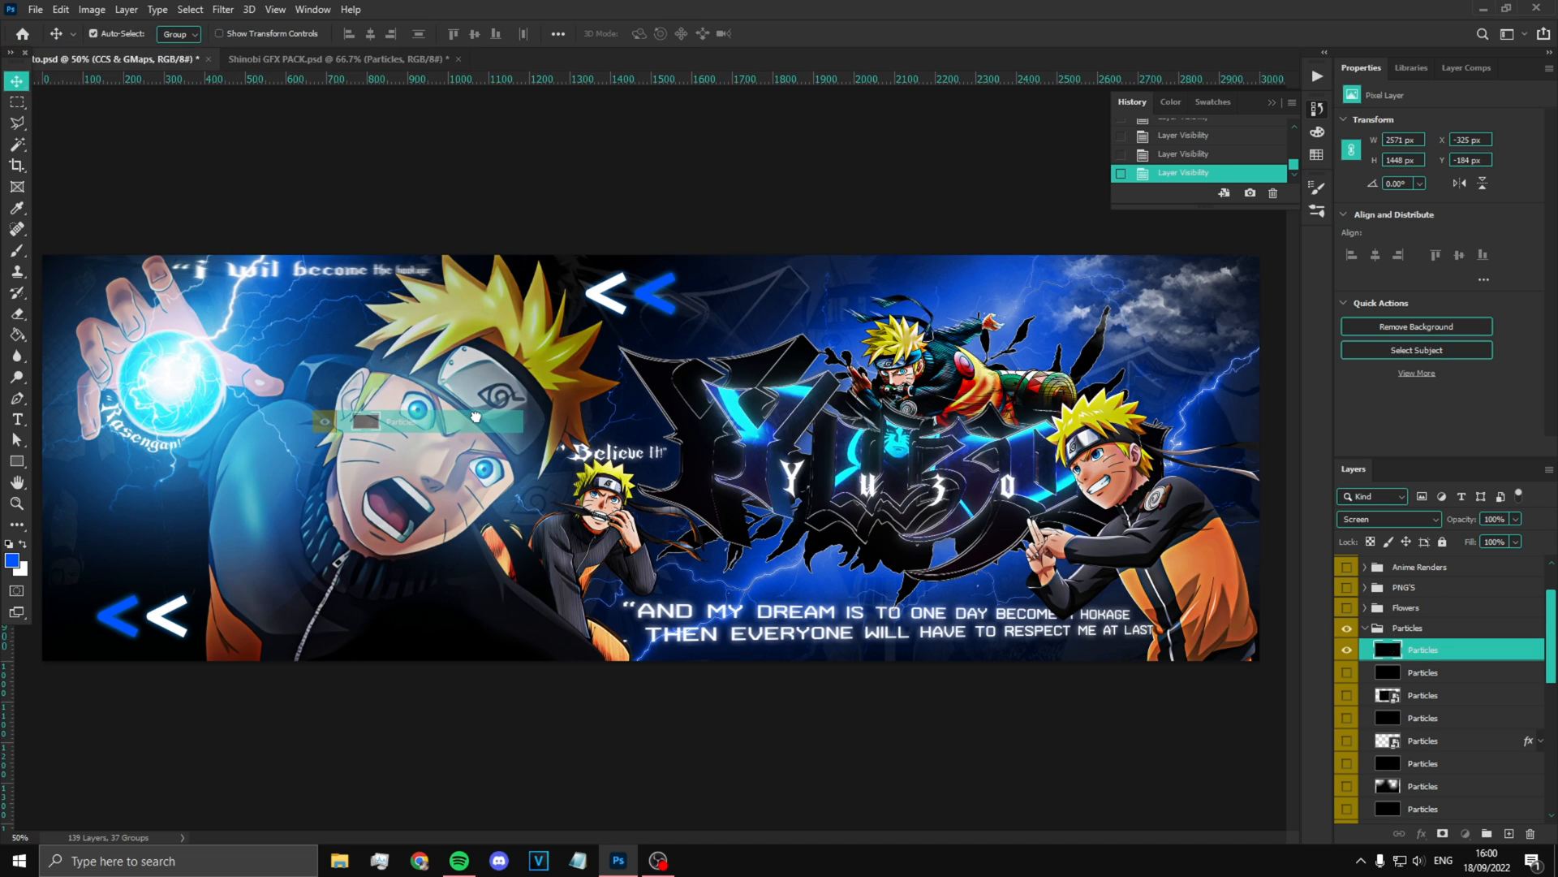
{"action": "left_click_drag", "start_coordinate": [572, 486], "coordinate": [642, 451]}
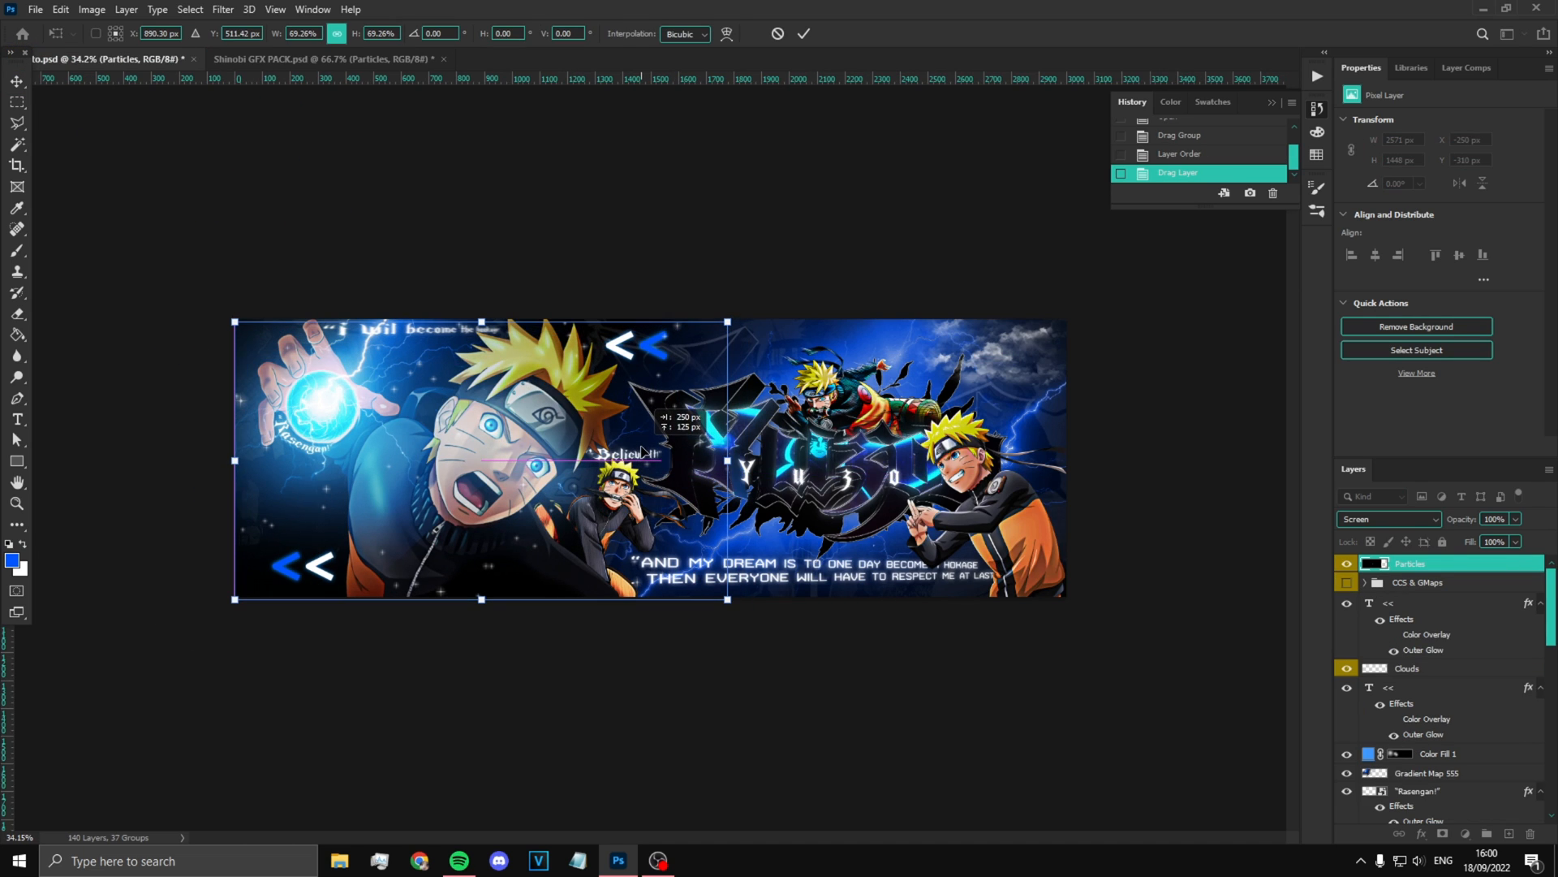
{"action": "key", "text": "Return"}
Step: Duplicate the Particles layer and place the copy over the banner's right half
{"action": "key", "text": "ctrl+j"}
{"action": "key", "text": "ctrl+t"}
{"action": "left_click_drag", "start_coordinate": [603, 560], "coordinate": [1069, 560]}
{"action": "key", "text": "Return"}
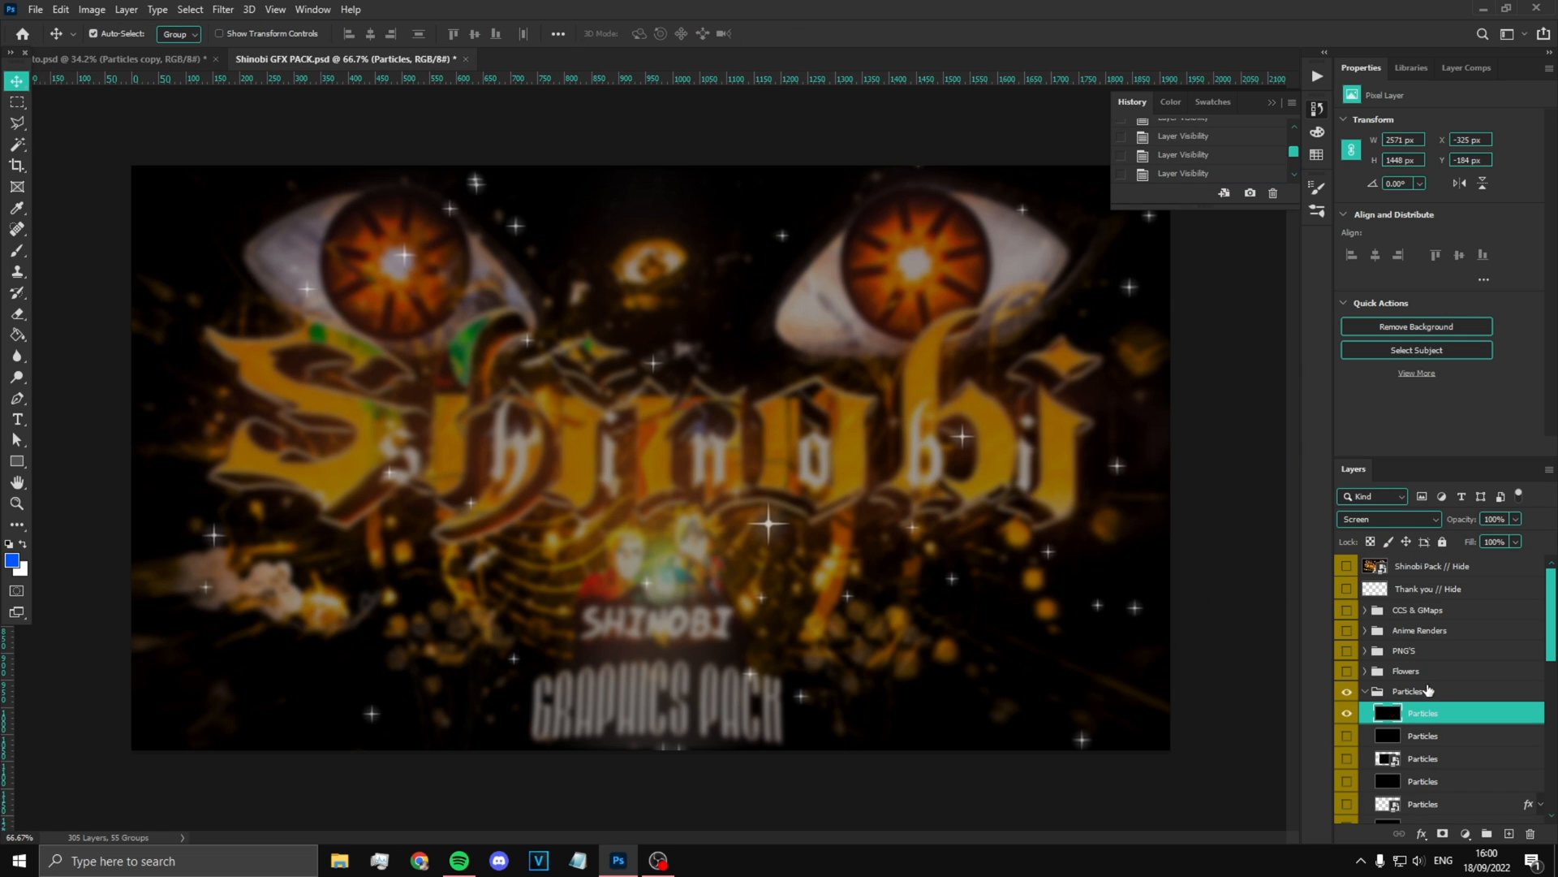
Step: Hide the first Particles layer in the Shinobi GFX pack and copy a different Particles layer into the banner
{"action": "left_click", "coordinate": [1346, 712]}
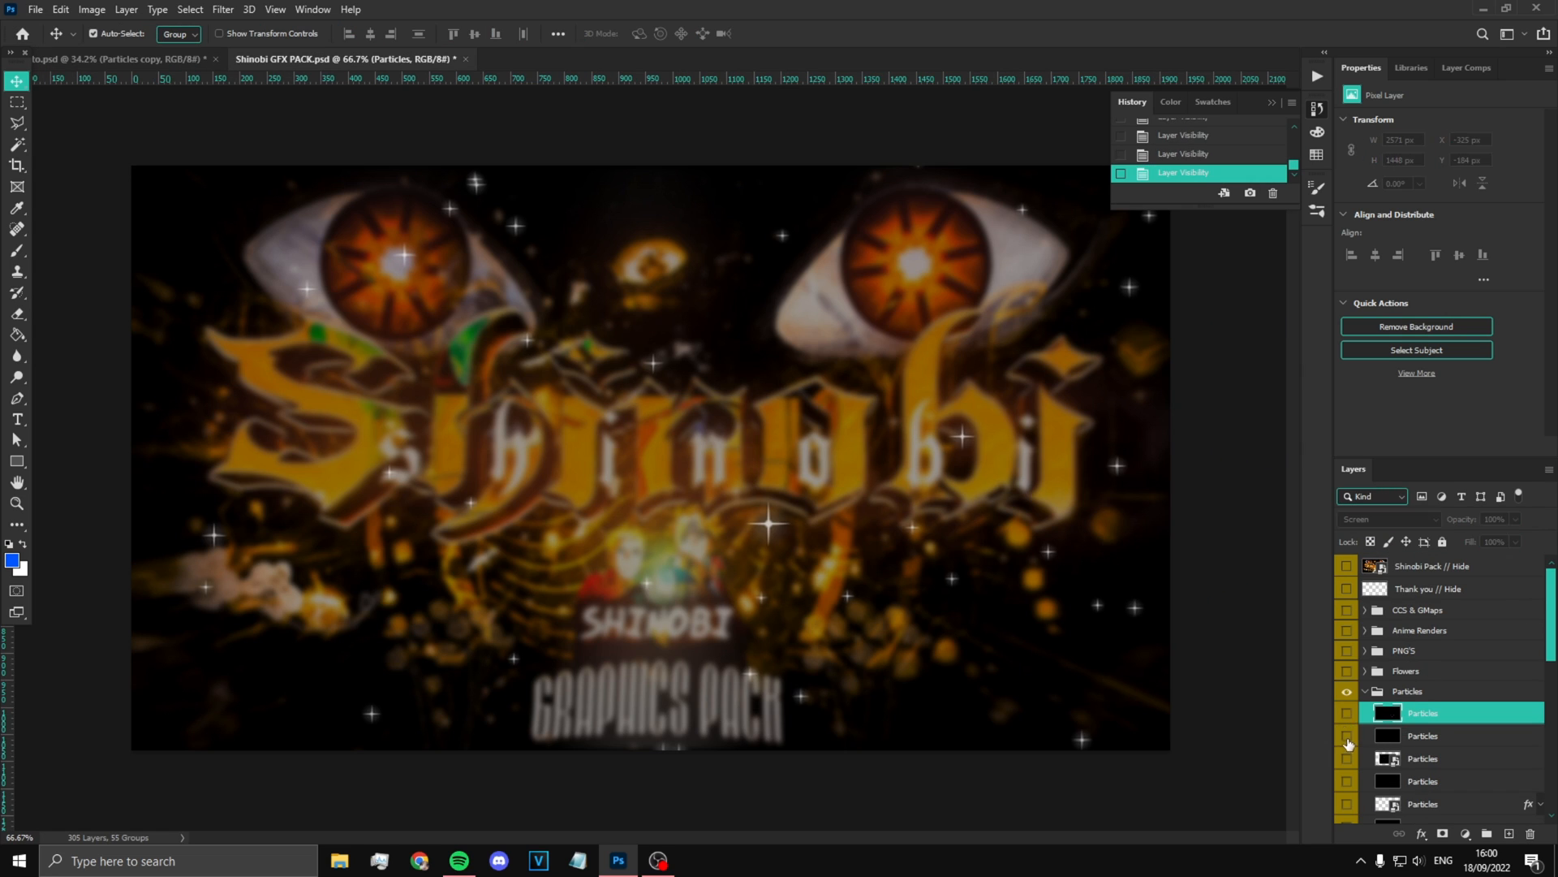
{"action": "left_click", "coordinate": [1421, 737]}
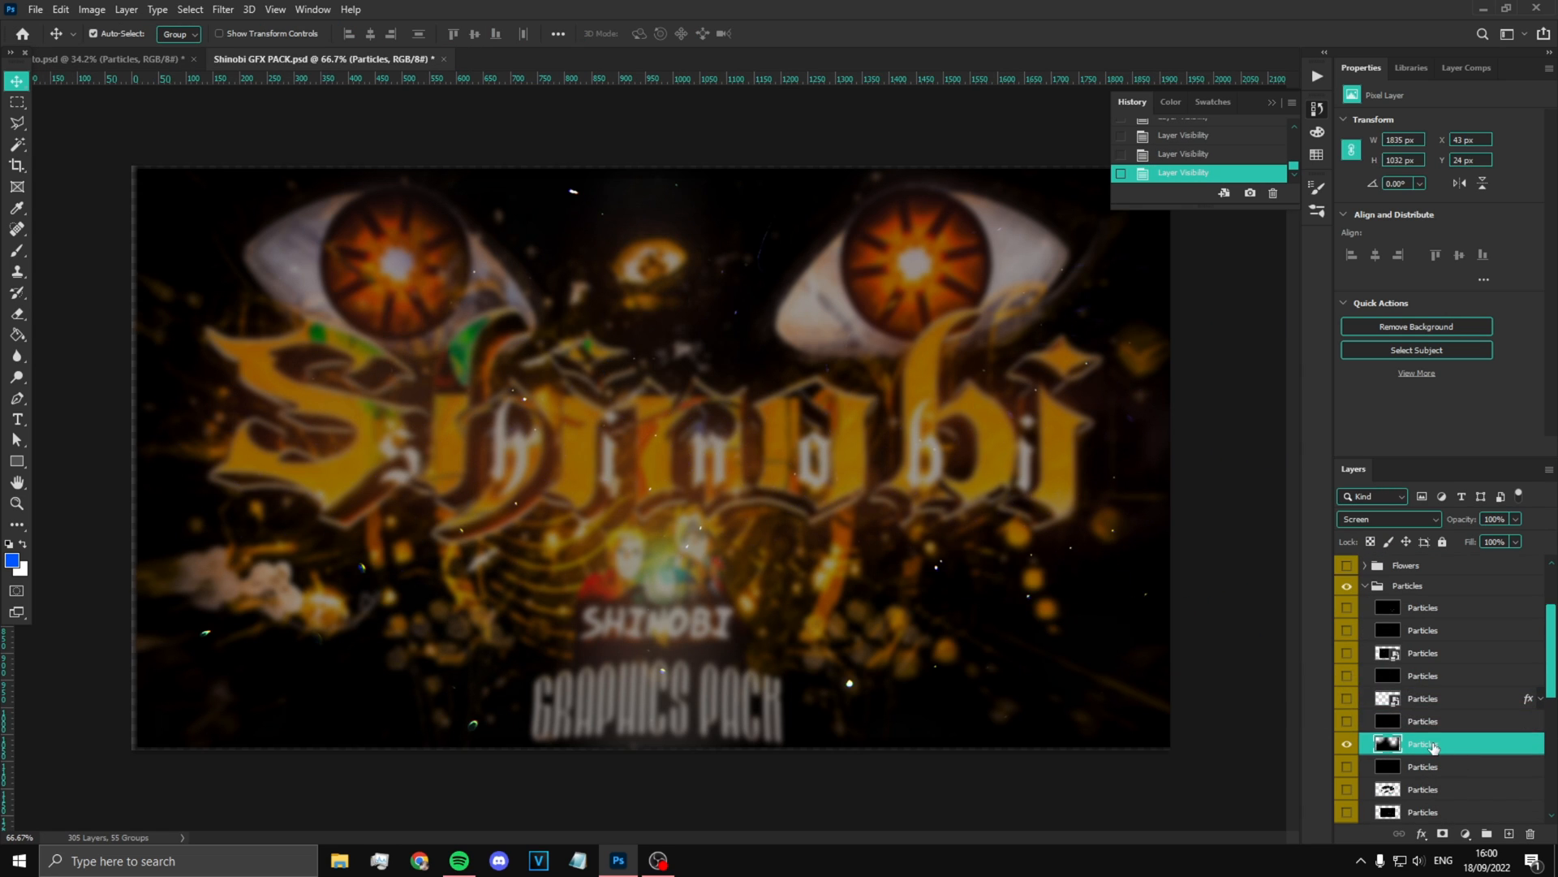
{"action": "left_click_drag", "start_coordinate": [381, 220], "coordinate": [199, 71]}
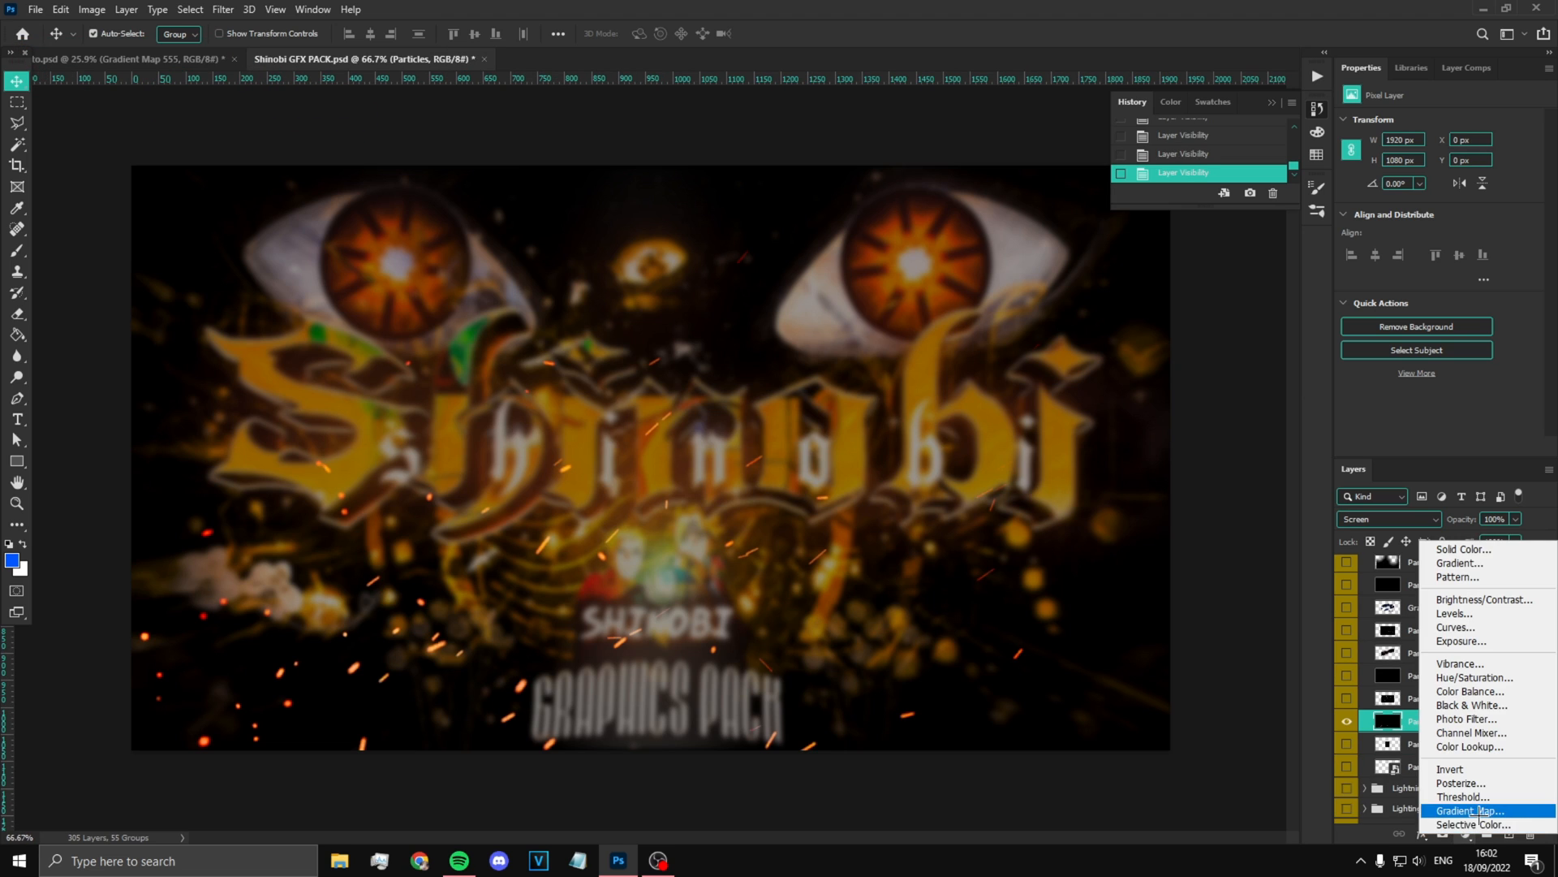
Step: Add a Gradient Map adjustment clipped to the orange ember Particles layer in the Shinobi GFX pack
{"action": "left_click", "coordinate": [1428, 799]}
{"action": "key", "text": "ctrl+alt+g"}
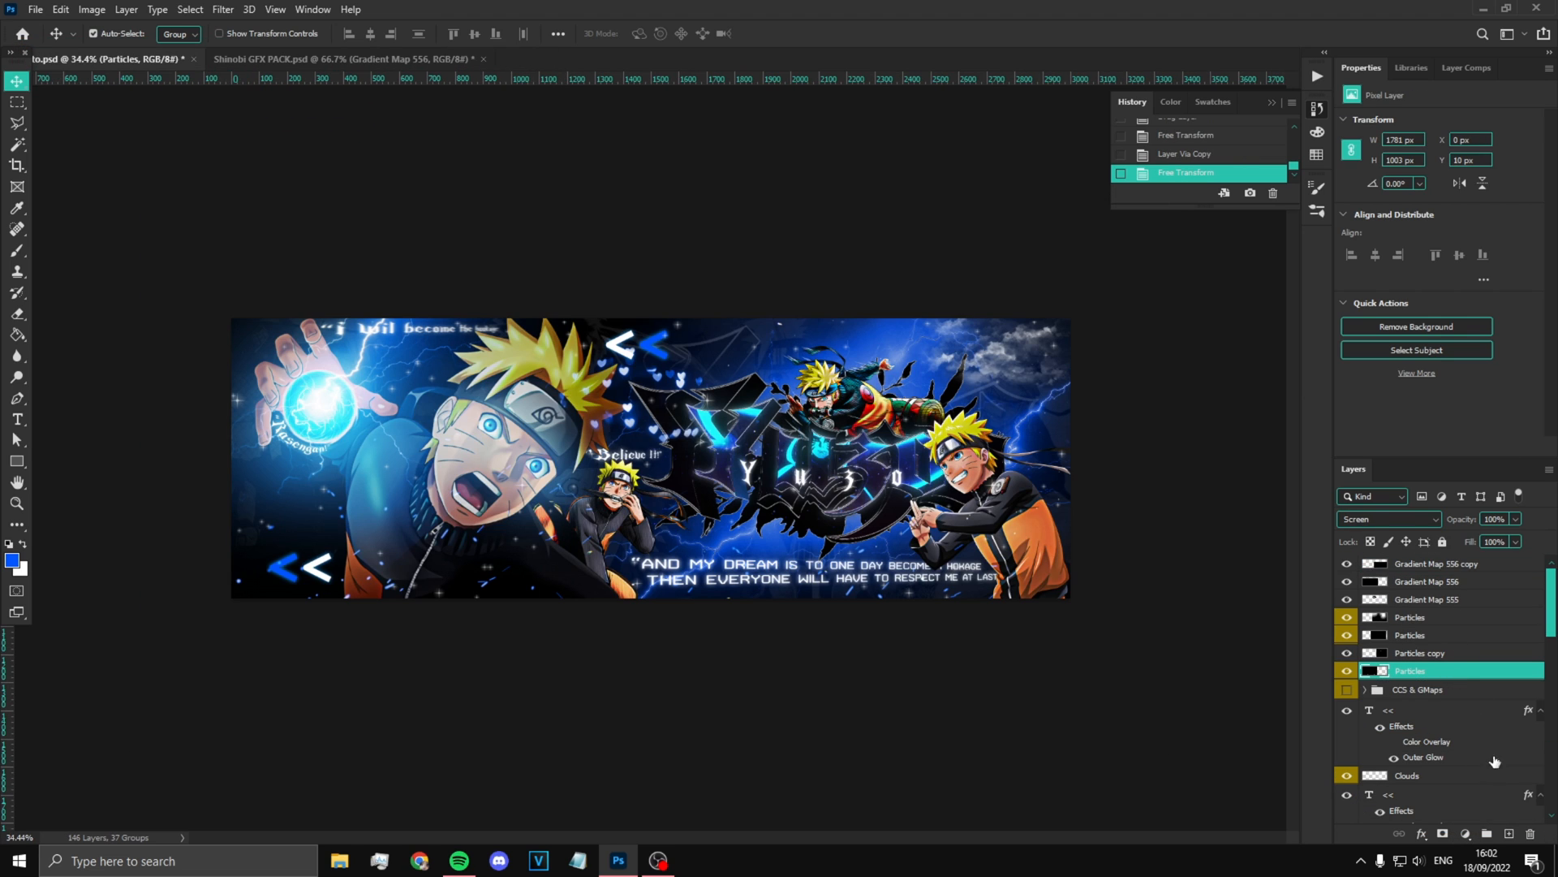
Step: Create a new layer in the banner and move it below the Particles layers, just above the CCS & GMaps group
{"action": "left_click", "coordinate": [1507, 833]}
{"action": "key", "text": "ctrl+["}
{"action": "key", "text": "ctrl+["}
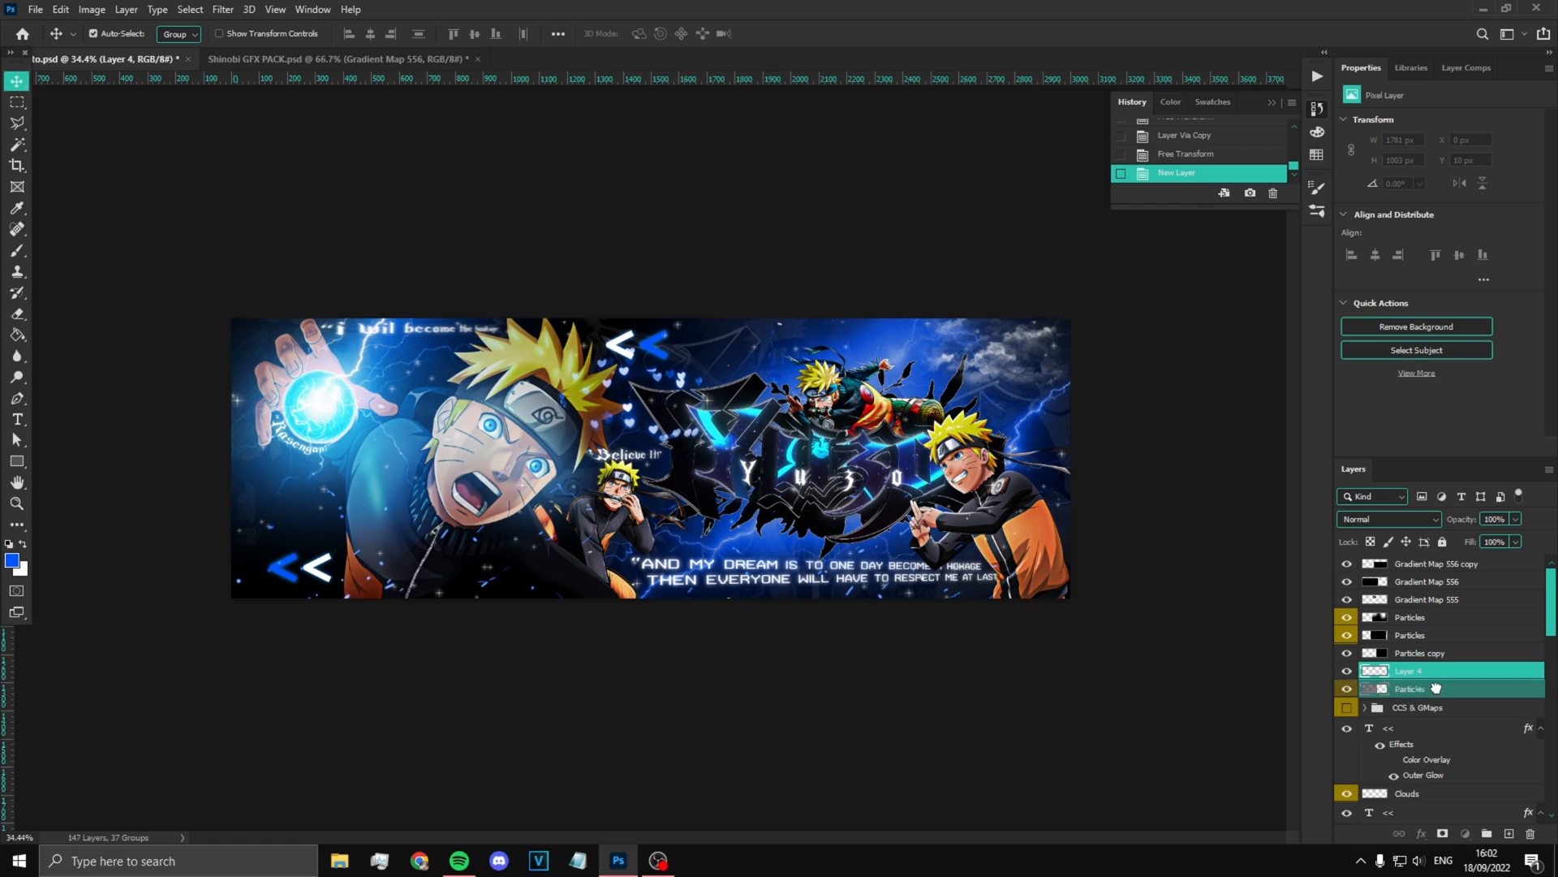
Step: Switch to the Brush tool with 100% flow and set the foreground color to a light blue
{"action": "key", "text": "b"}
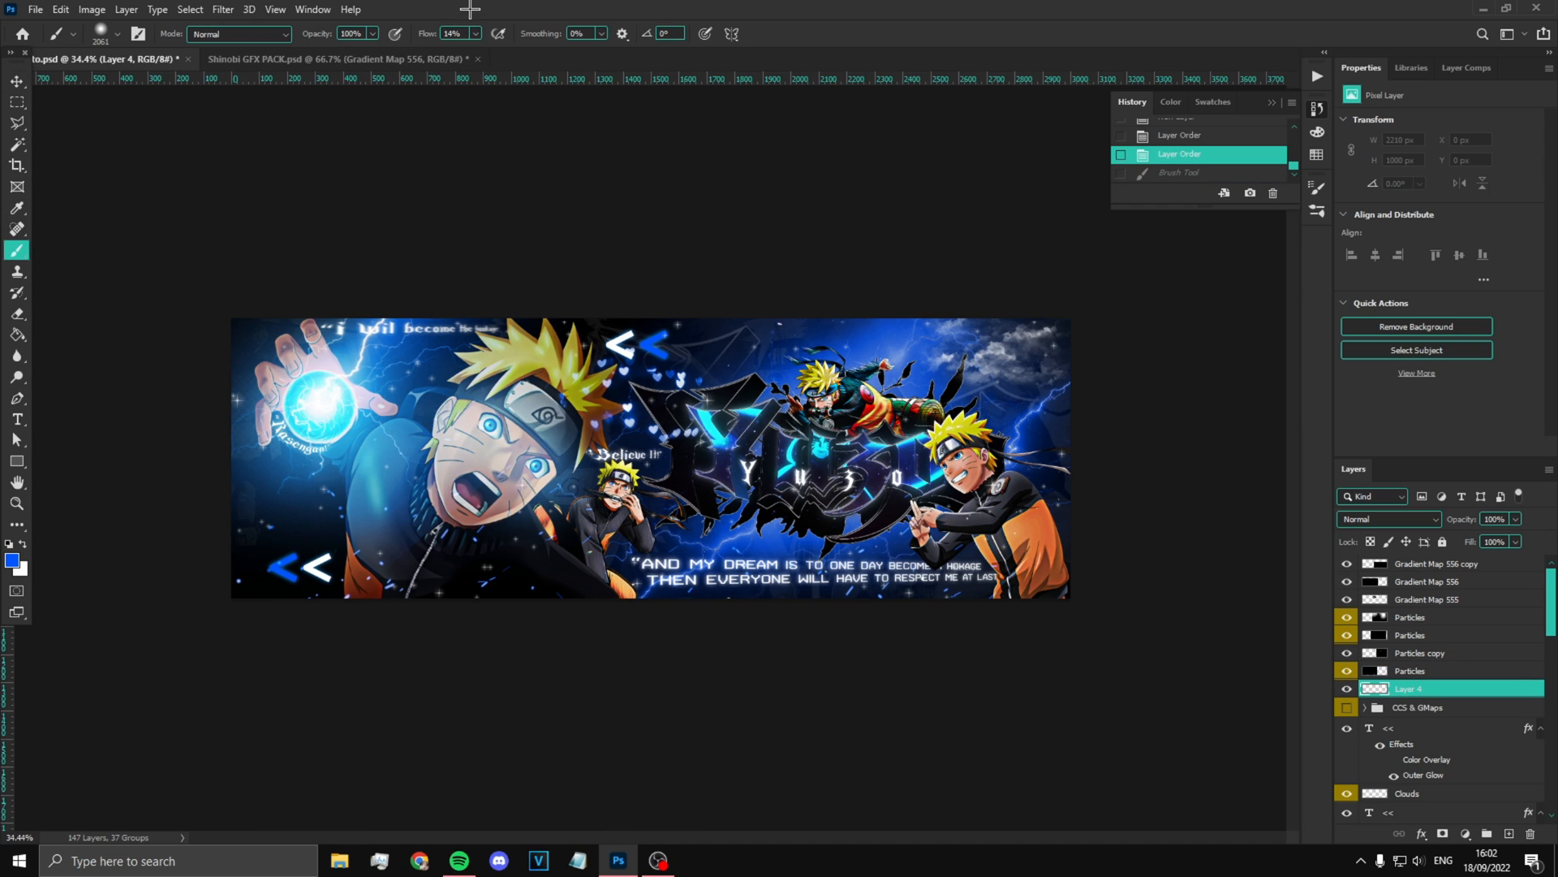
{"action": "key", "text": "x"}
{"action": "left_click", "coordinate": [12, 560]}
{"action": "left_click_drag", "start_coordinate": [1353, 408], "coordinate": [1353, 395]}
{"action": "left_click_drag", "start_coordinate": [1304, 378], "coordinate": [1334, 305]}
{"action": "left_click", "coordinate": [1496, 299]}
Step: Paint a soft light blue glow along the bottom edge beneath the large Naruto, undoing the strokes that do not fit
{"action": "left_click_drag", "start_coordinate": [491, 536], "coordinate": [365, 542]}
{"action": "left_click", "coordinate": [443, 682]}
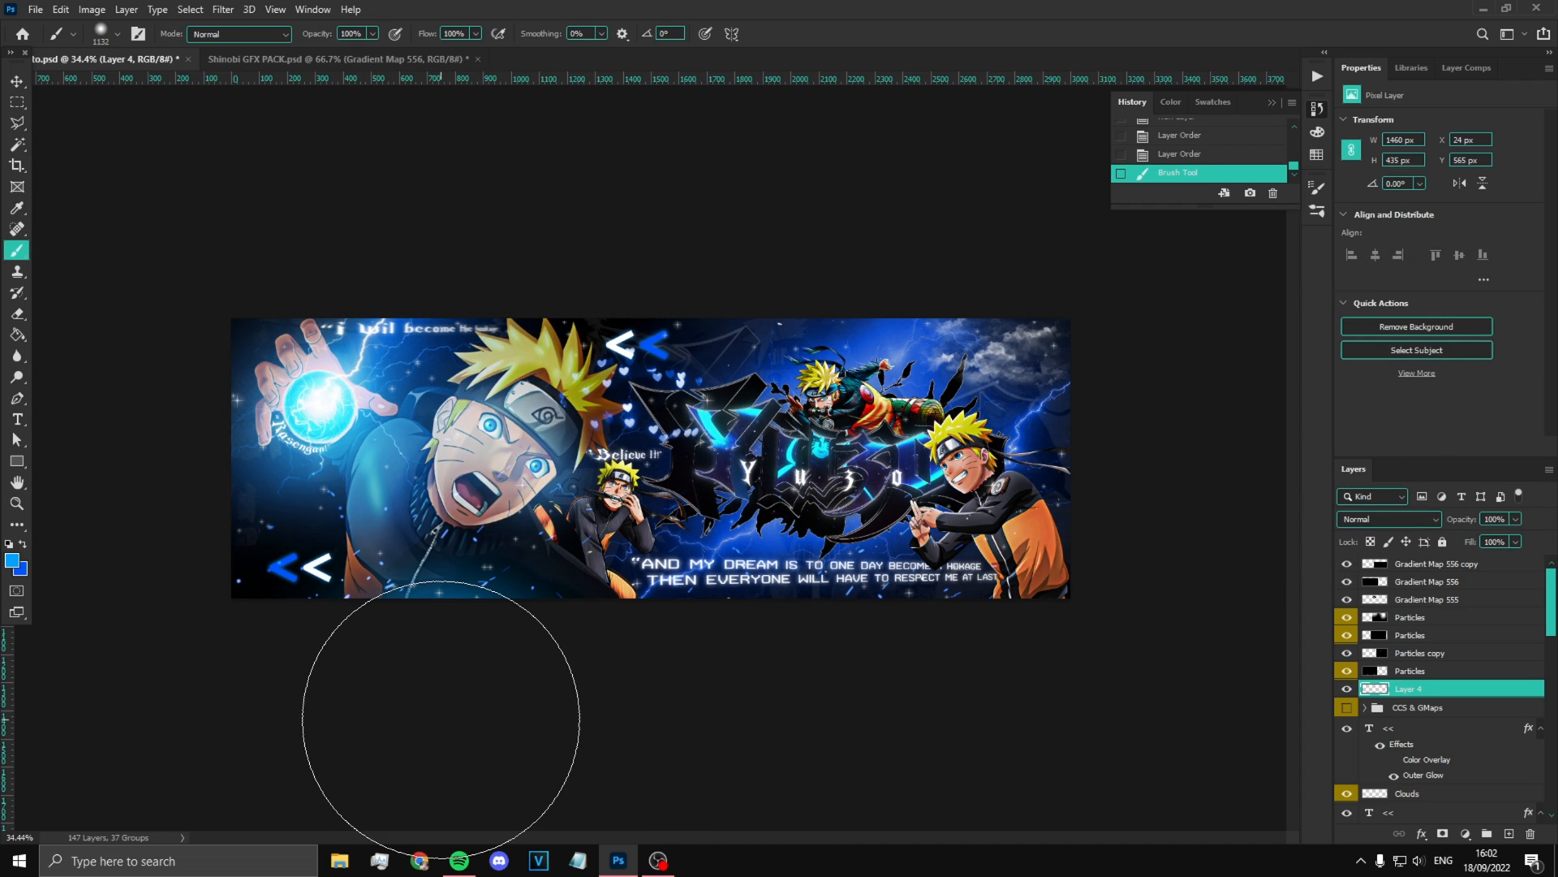
{"action": "key", "text": "ctrl+z"}
{"action": "scroll", "coordinate": [427, 626], "scroll_direction": "down", "scroll_amount": 5}
{"action": "left_click_drag", "start_coordinate": [499, 610], "coordinate": [598, 611]}
{"action": "left_click", "coordinate": [522, 646]}
{"action": "left_click", "coordinate": [548, 655]}
{"action": "scroll", "coordinate": [705, 613], "scroll_direction": "up", "scroll_amount": 6}
{"action": "key", "text": "ctrl+z"}
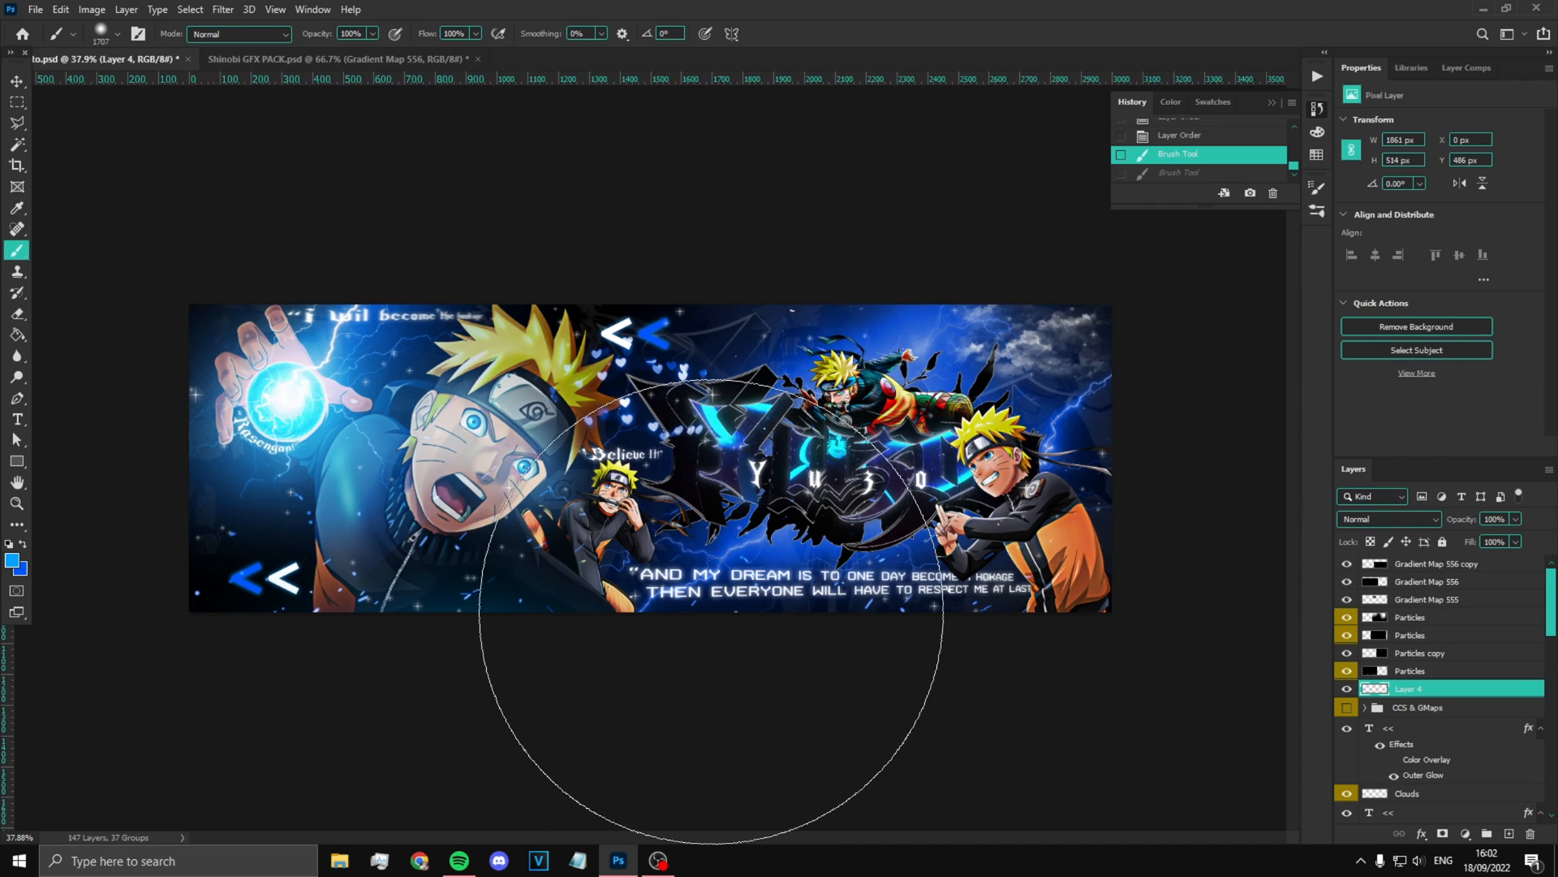
Step: Paint a soft light blue glow over the banner's bottom right corner, redoing the stroke once
{"action": "scroll", "coordinate": [1009, 710], "scroll_direction": "up", "scroll_amount": 3}
{"action": "scroll", "coordinate": [1009, 710], "scroll_direction": "down", "scroll_amount": 6}
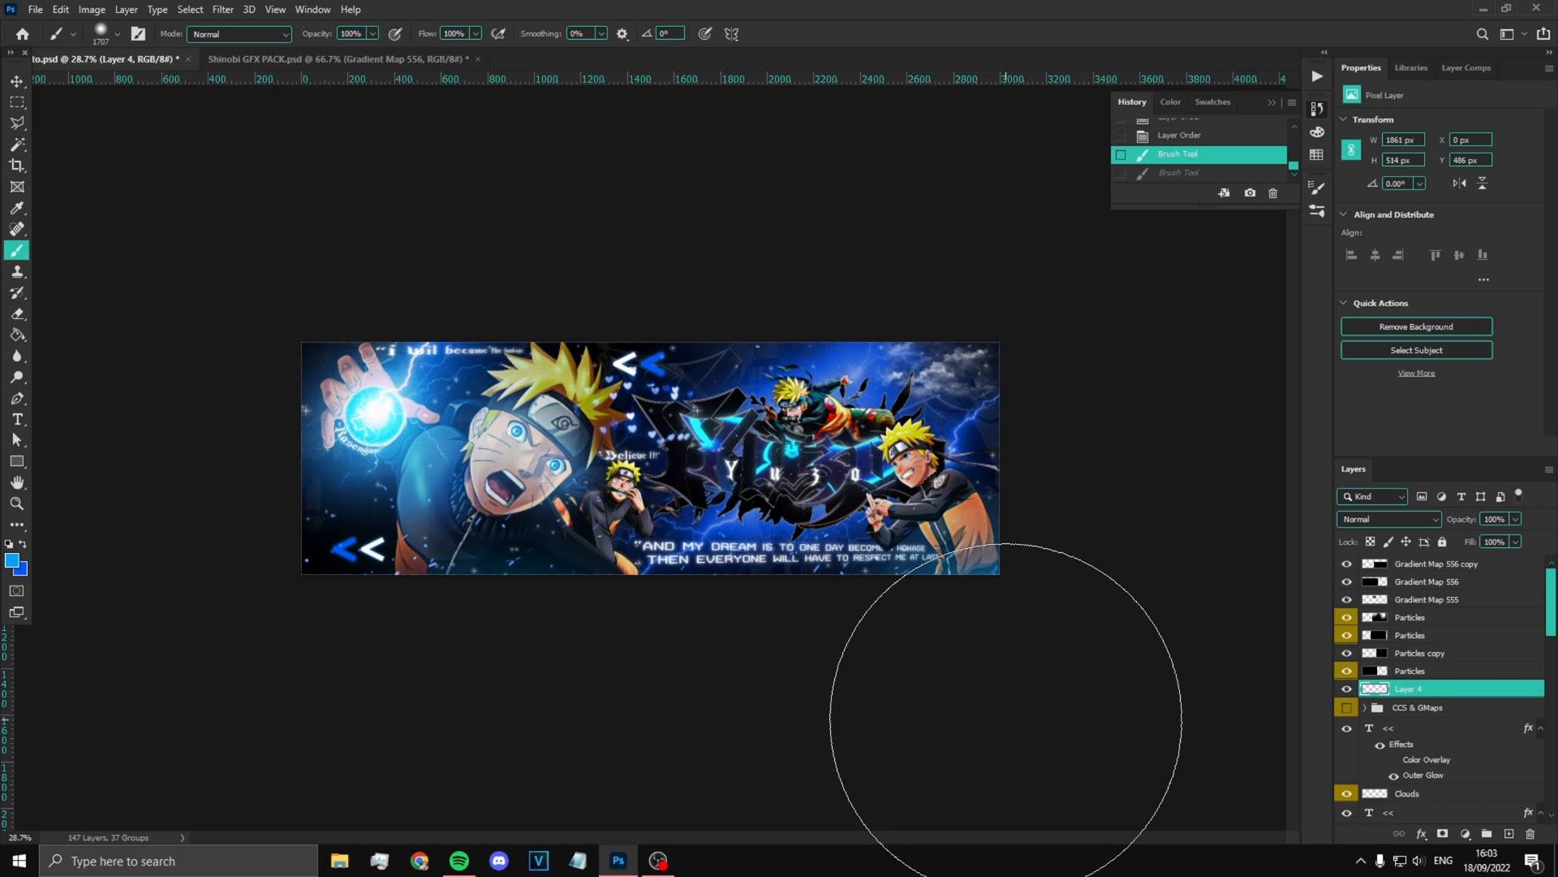
{"action": "left_click", "coordinate": [1004, 719]}
{"action": "key", "text": "ctrl+z"}
{"action": "left_click", "coordinate": [1019, 726]}
{"action": "scroll", "coordinate": [884, 542], "scroll_direction": "up", "scroll_amount": 5}
{"action": "scroll", "coordinate": [884, 545], "scroll_direction": "down", "scroll_amount": 1}
{"action": "left_click_drag", "start_coordinate": [884, 544], "coordinate": [487, 568]}
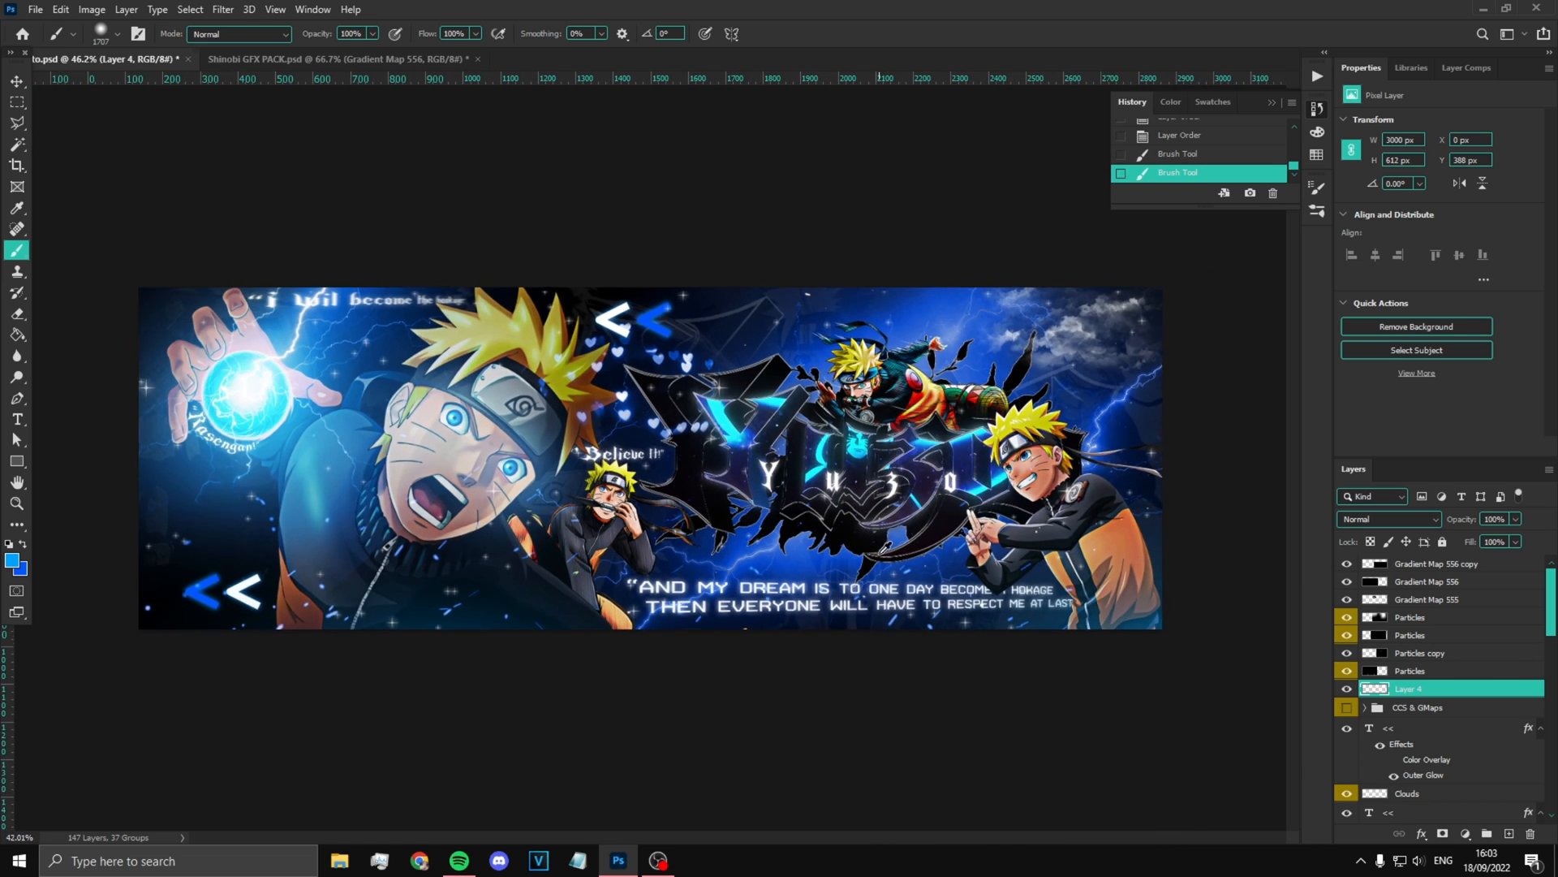
Step: Add a light blue Solid Color fill layer above Gradient Map 556 copy and set its blending mode to Linear Dodge (Add)
{"action": "left_click", "coordinate": [1451, 573]}
{"action": "left_click", "coordinate": [1466, 833]}
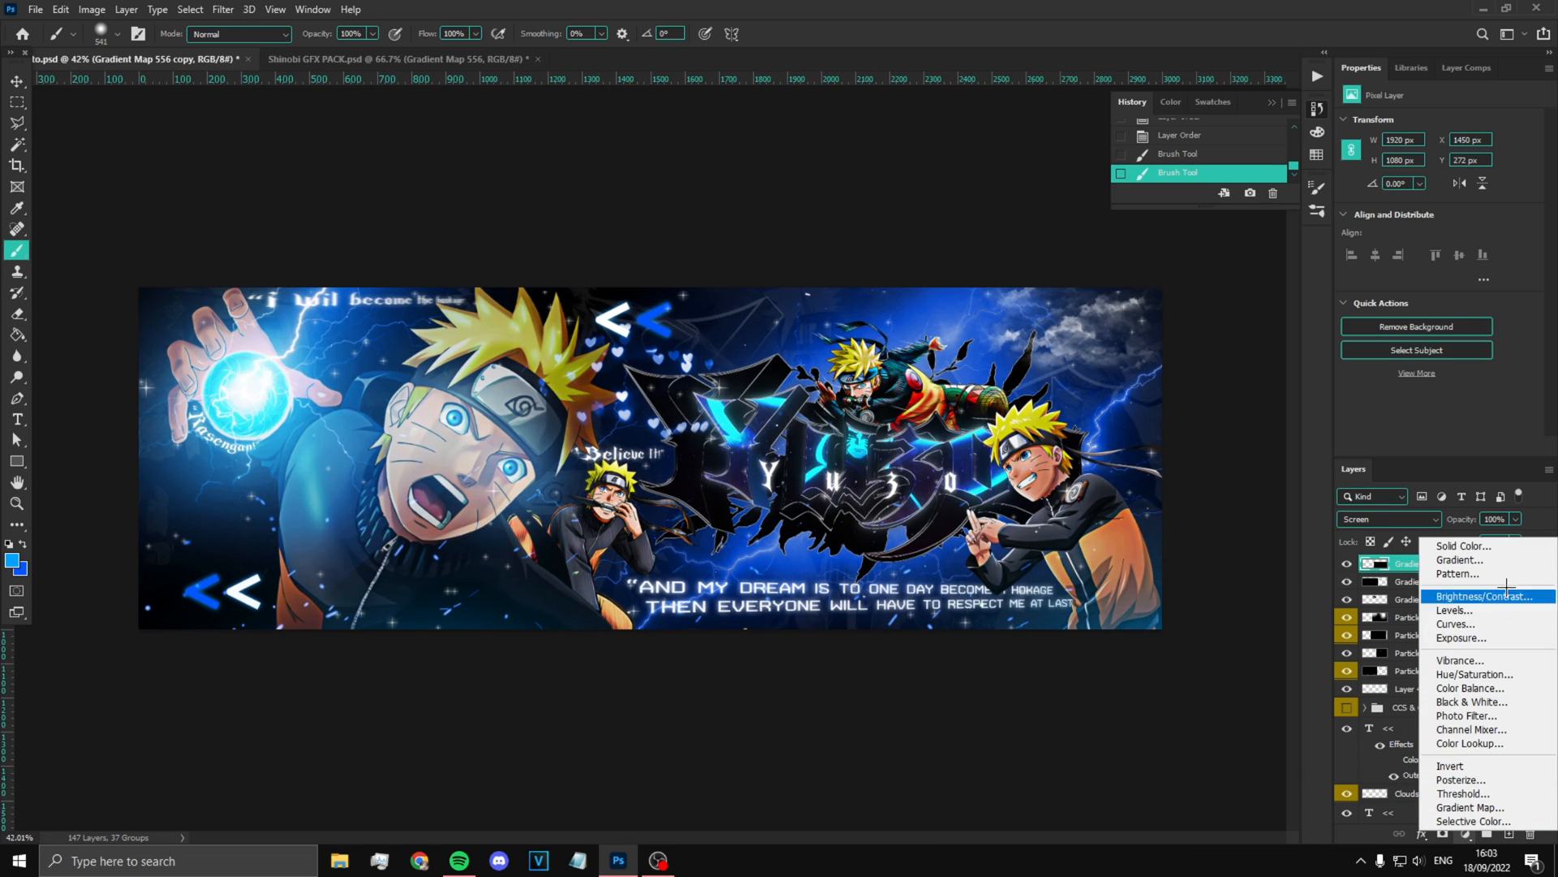
{"action": "left_click", "coordinate": [1452, 545]}
{"action": "left_click", "coordinate": [1493, 298]}
{"action": "left_click", "coordinate": [1388, 519]}
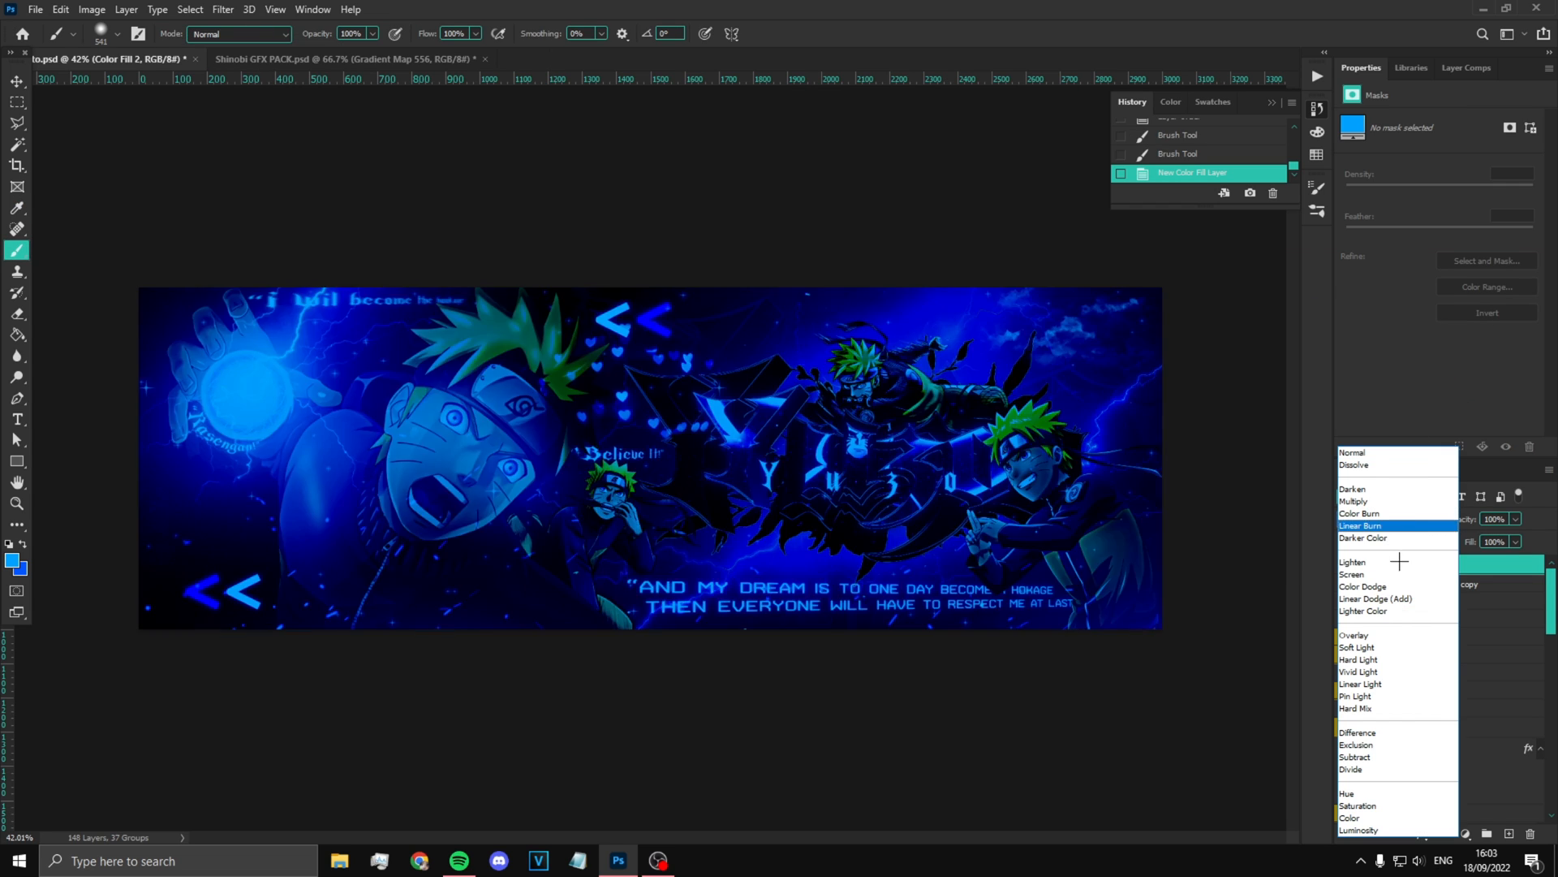
{"action": "left_click", "coordinate": [1391, 600]}
Step: Invert the layer mask of Color Fill 2 to hide the blue fill
{"action": "left_click", "coordinate": [1402, 565]}
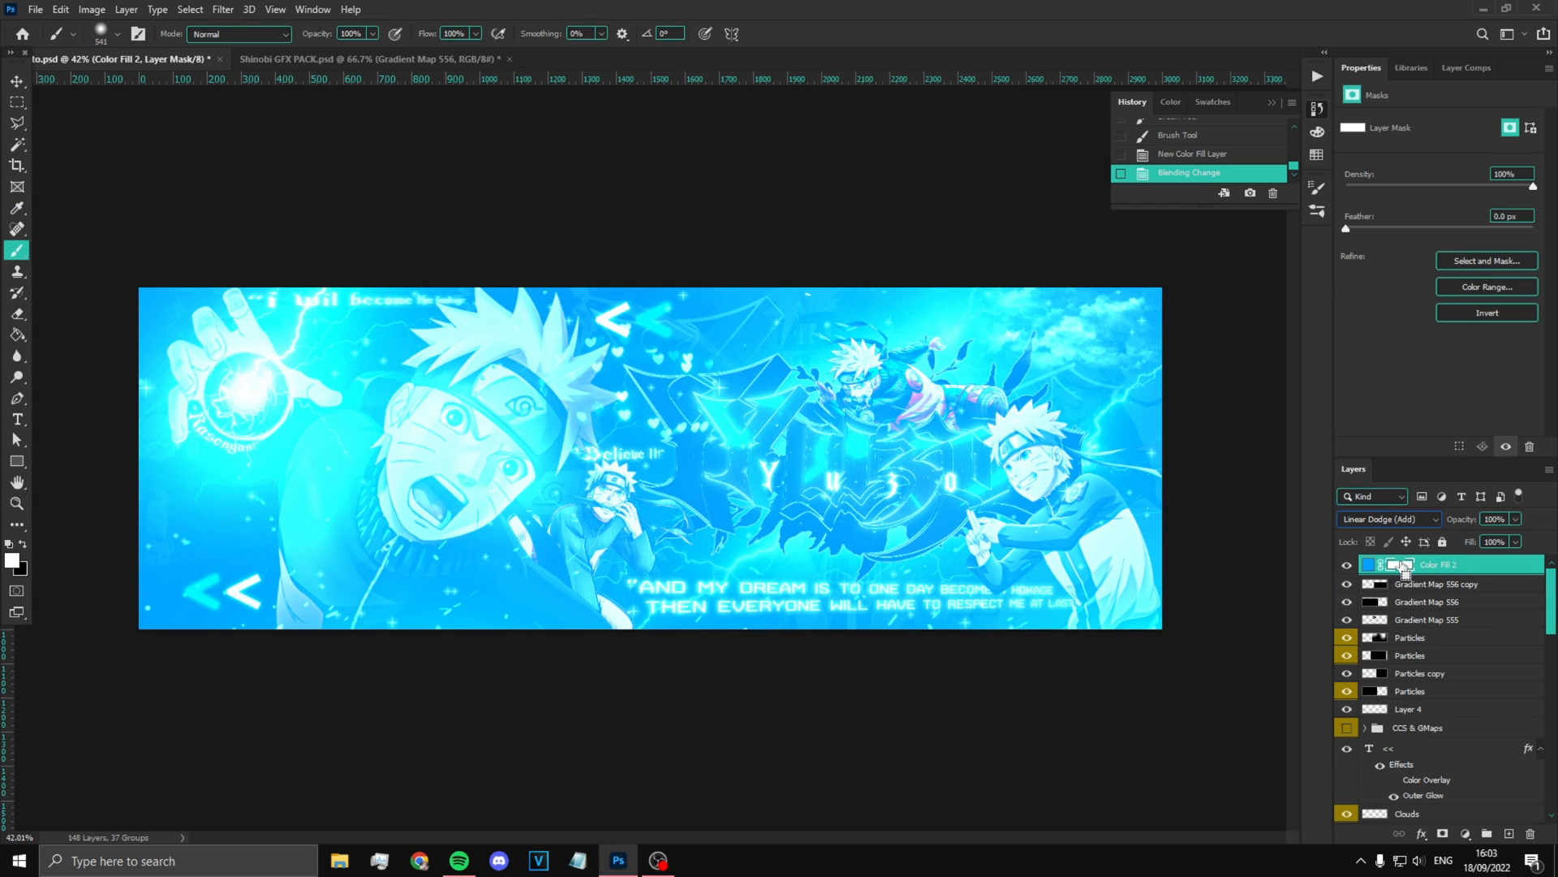
{"action": "key", "text": "ctrl+k"}
{"action": "key", "text": "Escape"}
{"action": "key", "text": "ctrl+i"}
Step: Set the brush flow to 13% and paint on the fill's mask to add glow over the Yuzo text and the large Naruto
{"action": "left_click_drag", "start_coordinate": [475, 33], "coordinate": [411, 51]}
{"action": "scroll", "coordinate": [731, 373], "scroll_direction": "down", "scroll_amount": 5}
{"action": "left_click", "coordinate": [743, 397]}
{"action": "left_click", "coordinate": [662, 390]}
{"action": "left_click", "coordinate": [651, 451]}
{"action": "left_click", "coordinate": [771, 475]}
{"action": "left_click", "coordinate": [773, 471]}
{"action": "mouse_move", "coordinate": [410, 442]}
{"action": "left_mouse_down"}
{"action": "mouse_move", "coordinate": [495, 443]}
{"action": "mouse_move", "coordinate": [367, 442]}
{"action": "left_mouse_up"}
{"action": "left_click", "coordinate": [409, 442]}
{"action": "left_click", "coordinate": [460, 528]}
{"action": "scroll", "coordinate": [654, 571], "scroll_direction": "up", "scroll_amount": 1}
{"action": "scroll", "coordinate": [653, 572], "scroll_direction": "up", "scroll_amount": 3}
{"action": "scroll", "coordinate": [650, 454], "scroll_direction": "up", "scroll_amount": 5}
Step: Create a new layer above Gradient Map 556 copy, beneath Color Fill 2
{"action": "left_click", "coordinate": [1461, 584]}
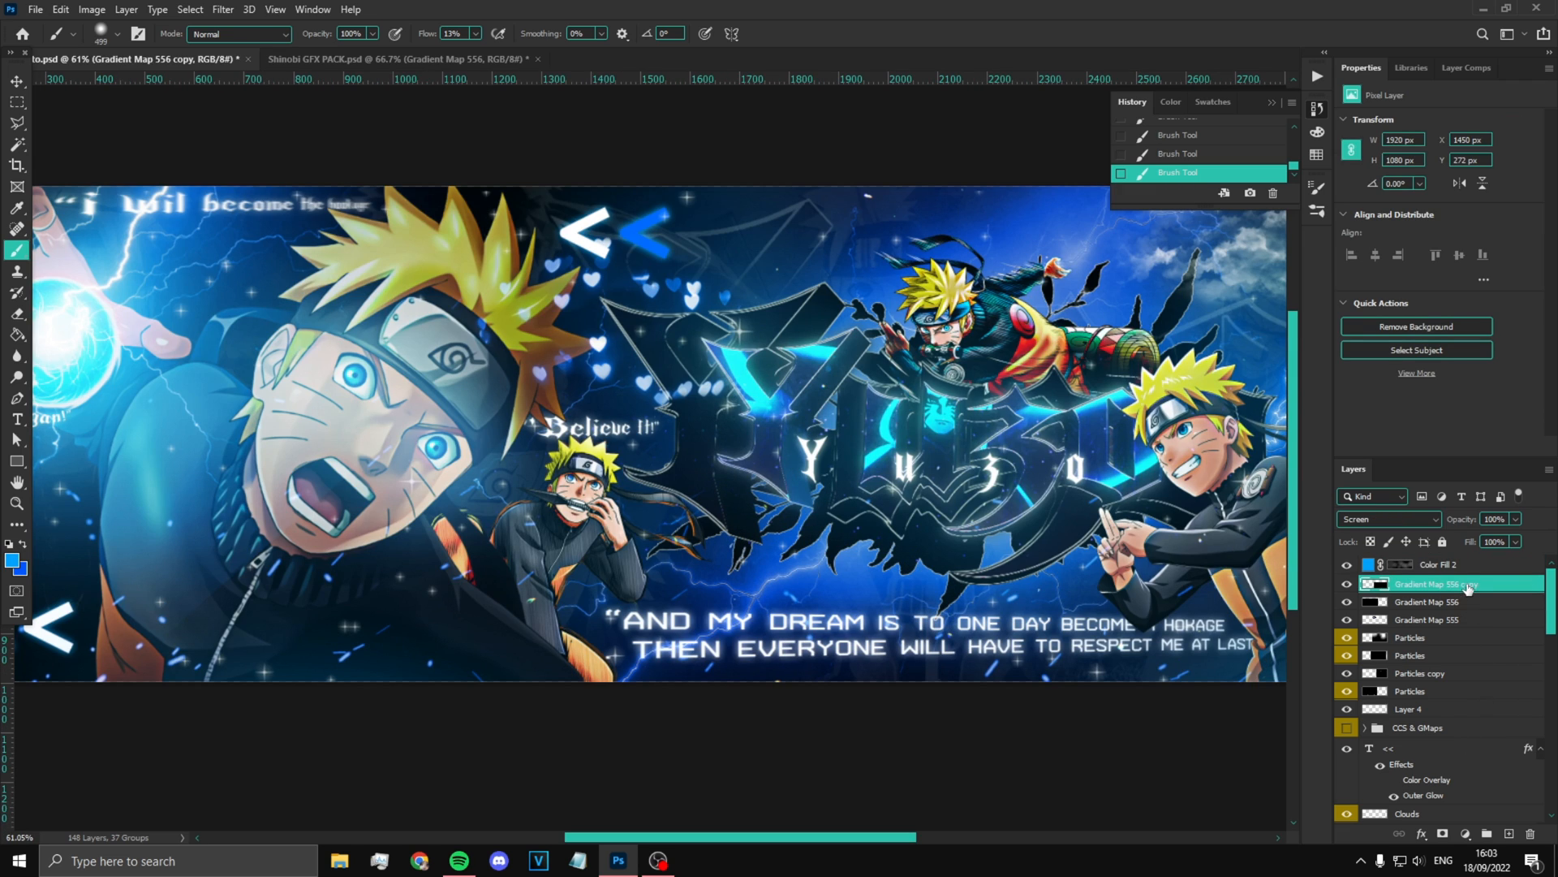
{"action": "left_click", "coordinate": [1510, 836]}
{"action": "scroll", "coordinate": [674, 492], "scroll_direction": "down", "scroll_amount": 3}
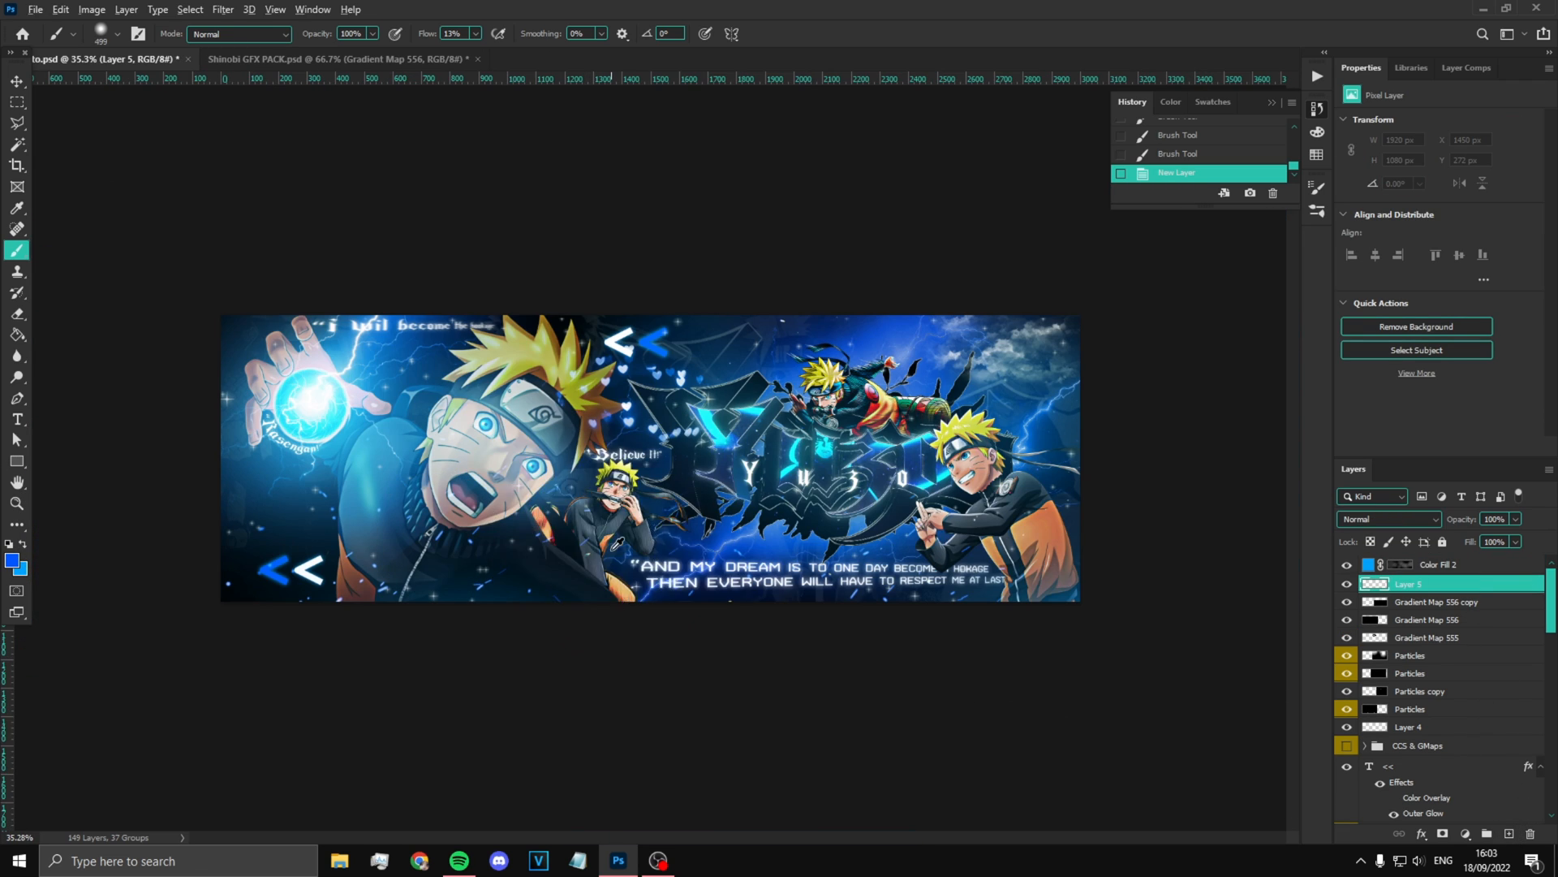
Step: Paint soft darker blue spots across Layer 5 at 100% flow and set the layer's blending mode to Overlay
{"action": "left_click_drag", "start_coordinate": [967, 496], "coordinate": [925, 497]}
{"action": "left_click", "coordinate": [965, 463]}
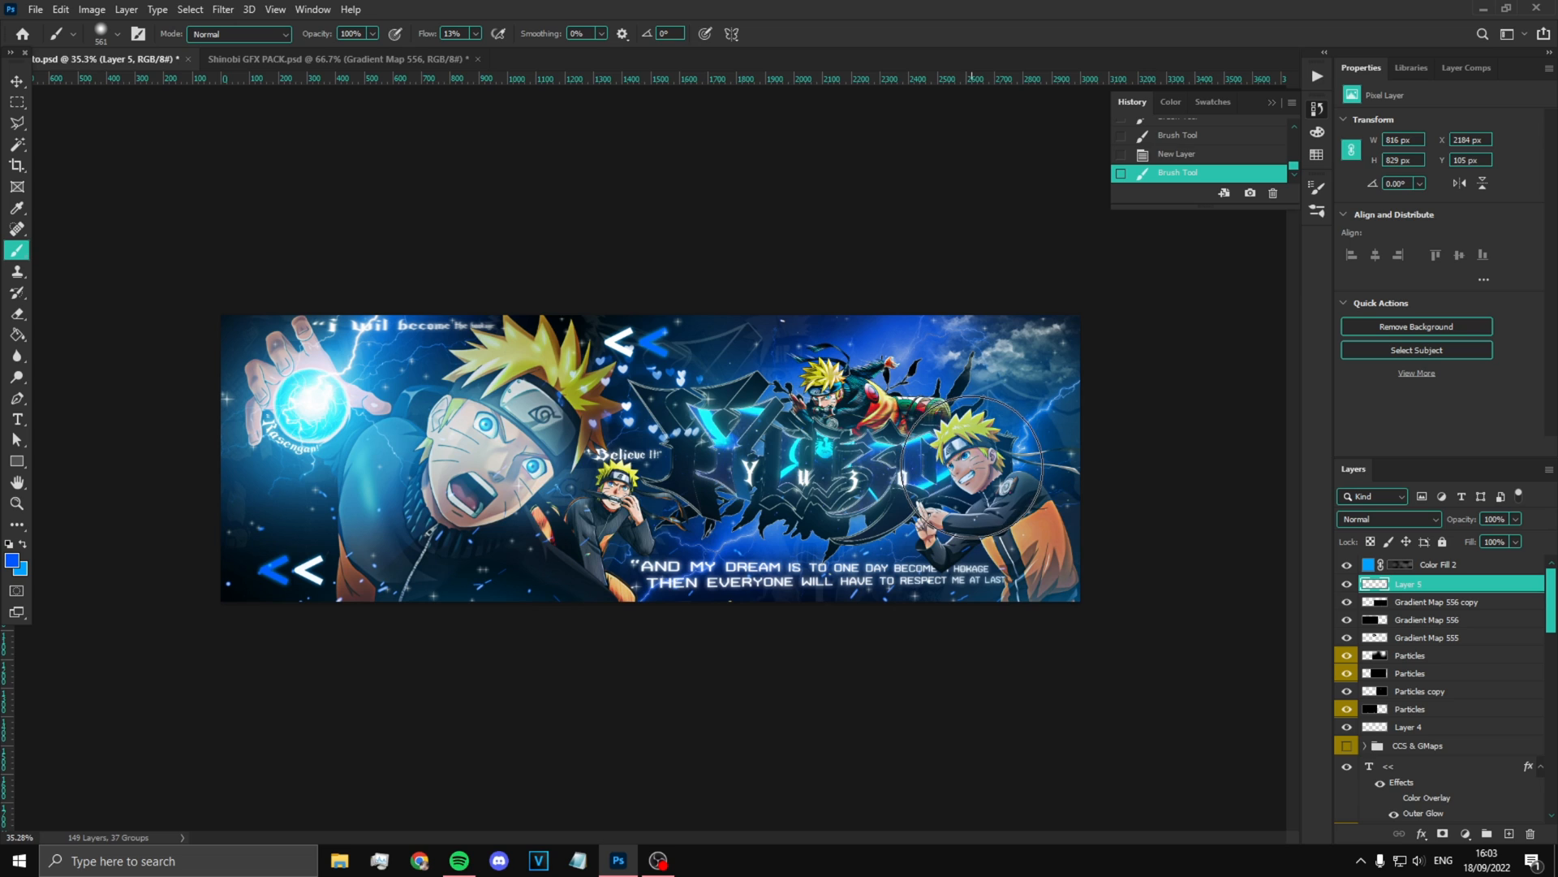
{"action": "key", "text": "ctrl+z"}
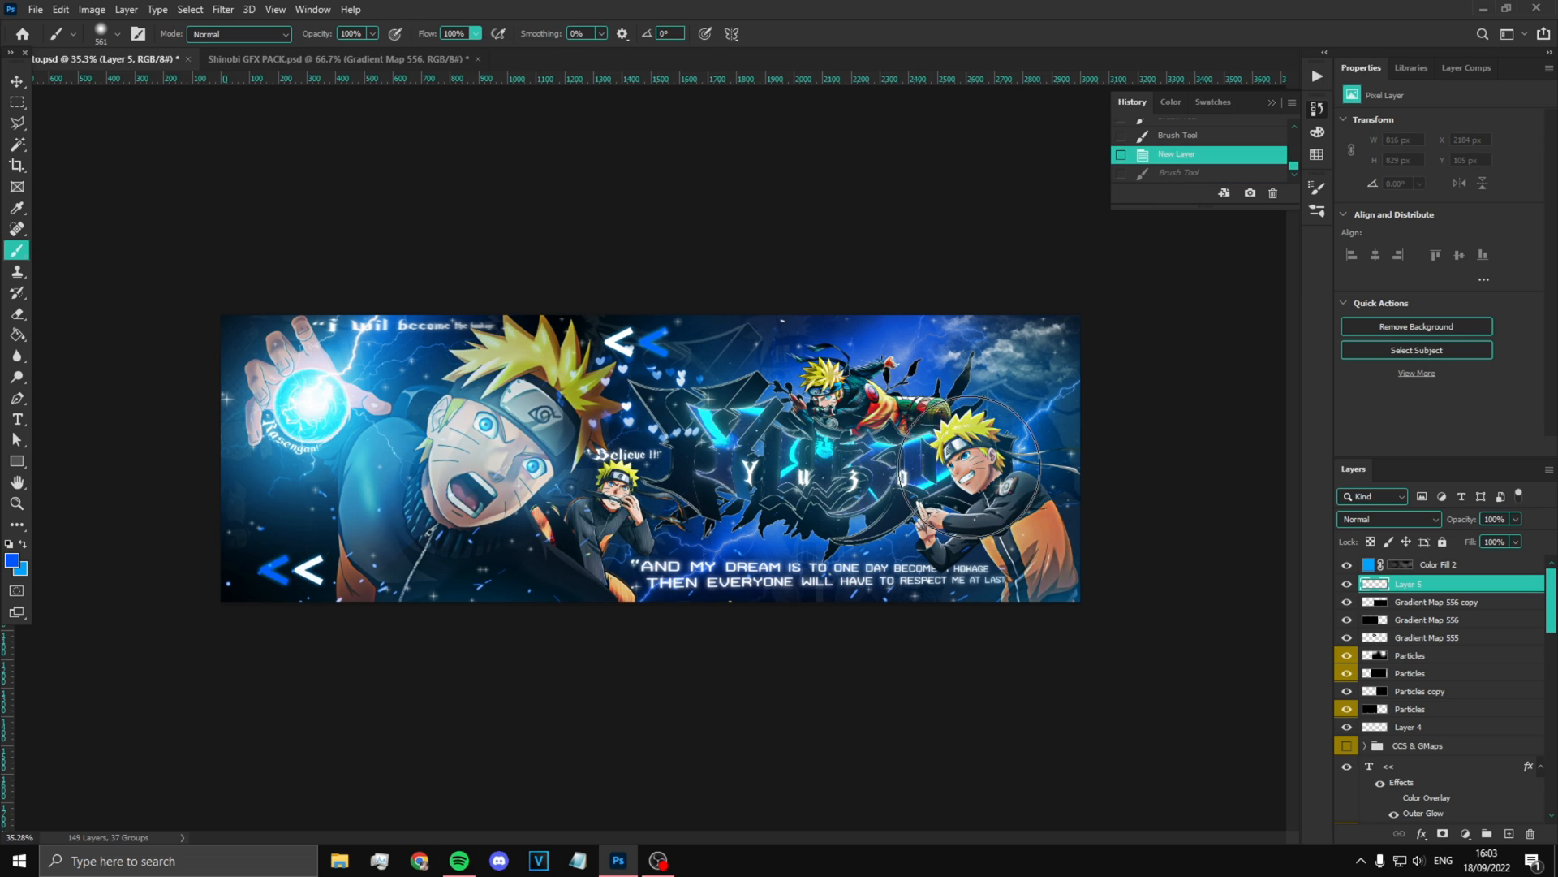
{"action": "left_click", "coordinate": [972, 460]}
{"action": "left_click", "coordinate": [829, 393]}
{"action": "left_click", "coordinate": [579, 618]}
{"action": "left_click", "coordinate": [686, 329]}
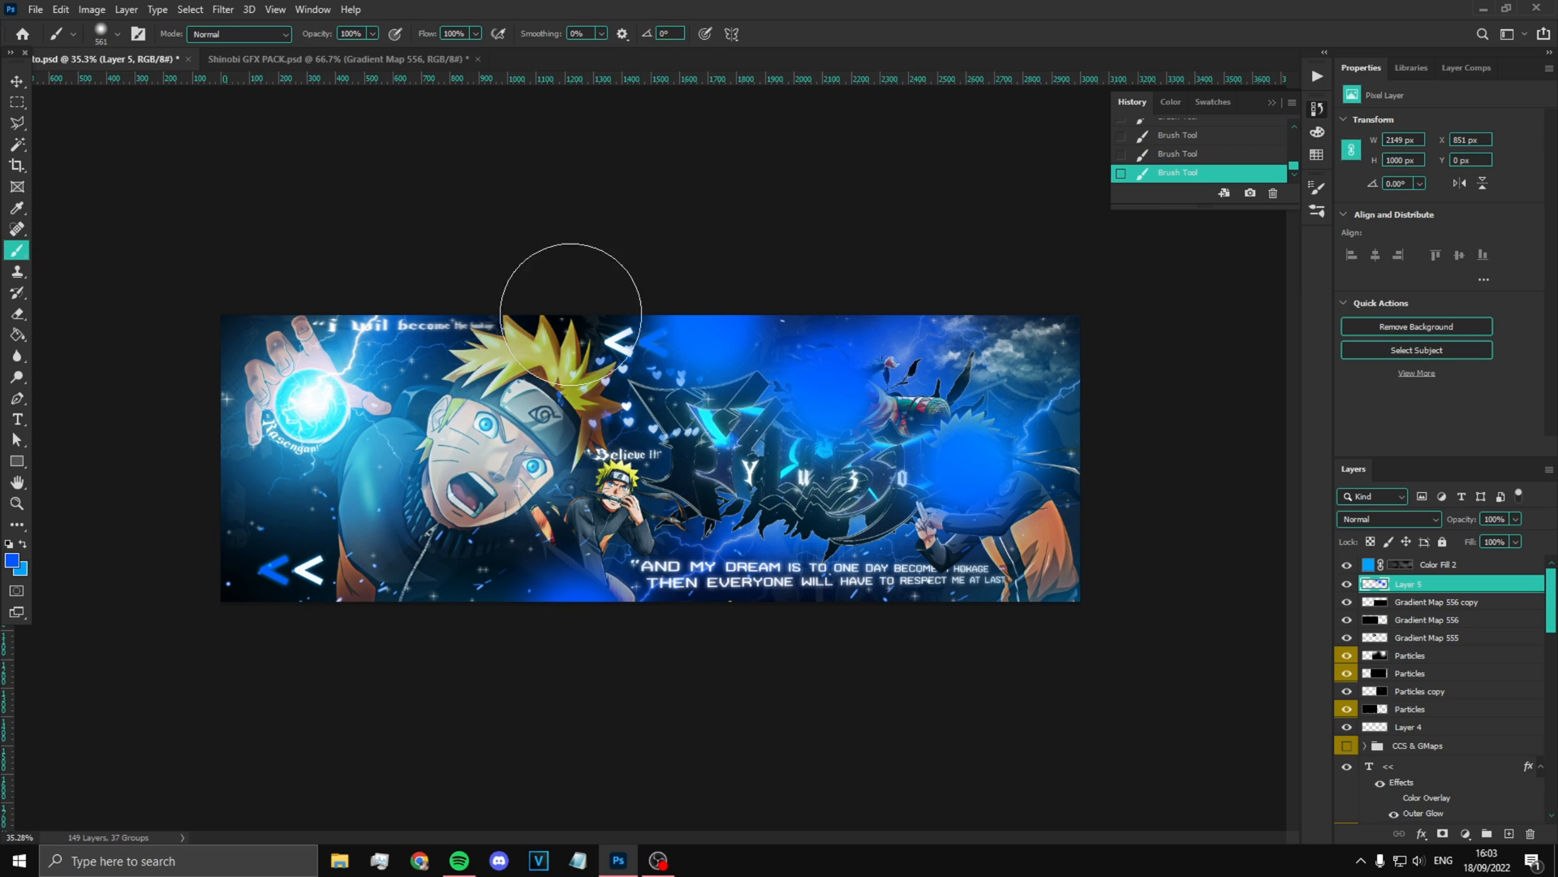
{"action": "left_click", "coordinate": [316, 312]}
{"action": "left_click", "coordinate": [1390, 519]}
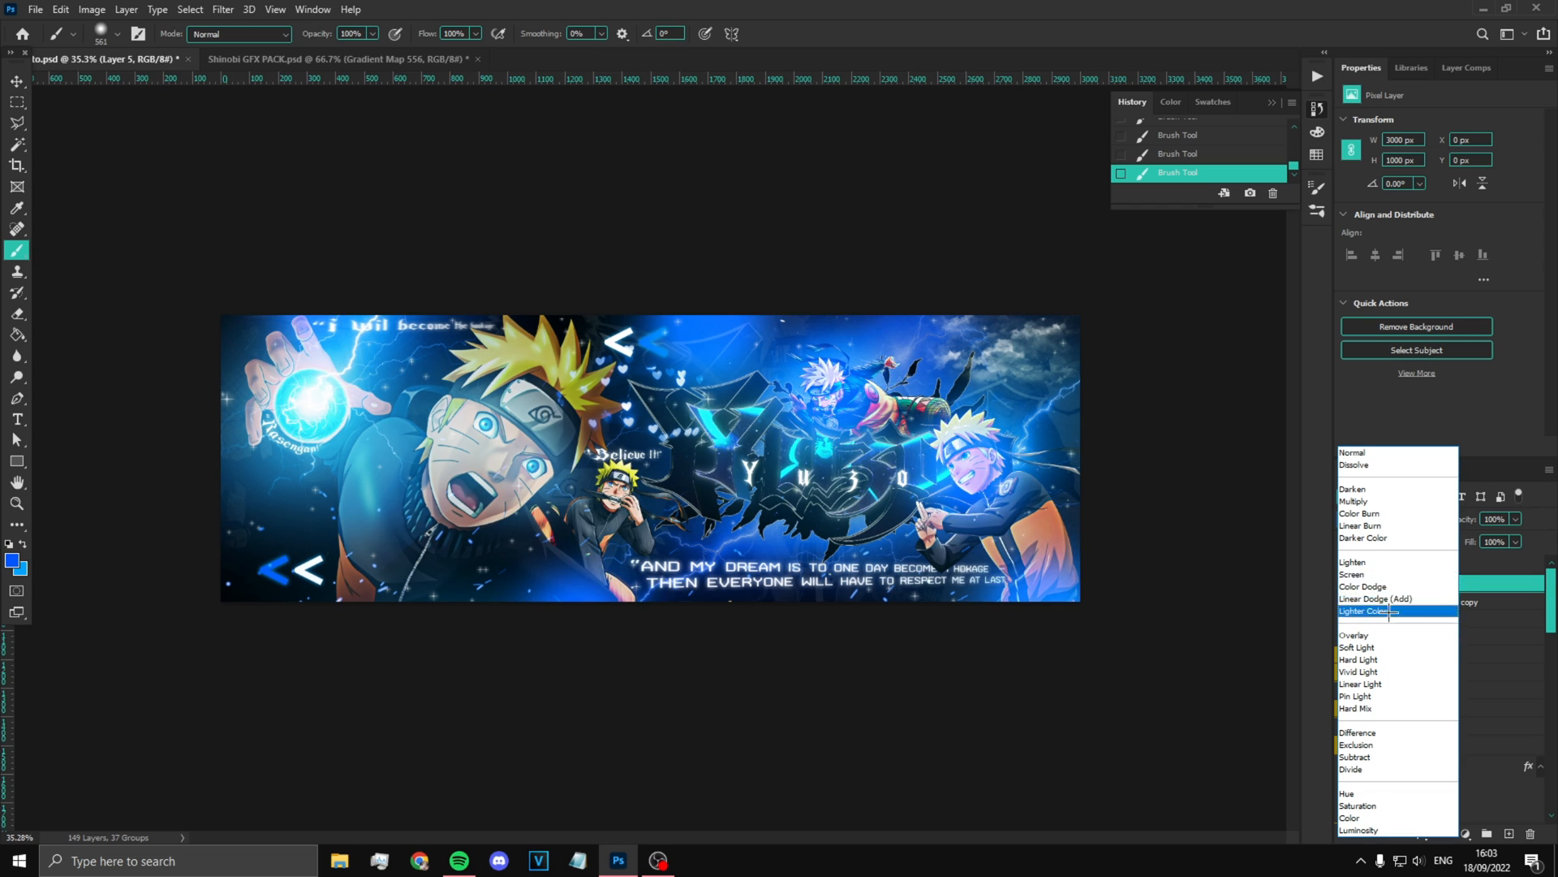
{"action": "left_click", "coordinate": [1396, 637]}
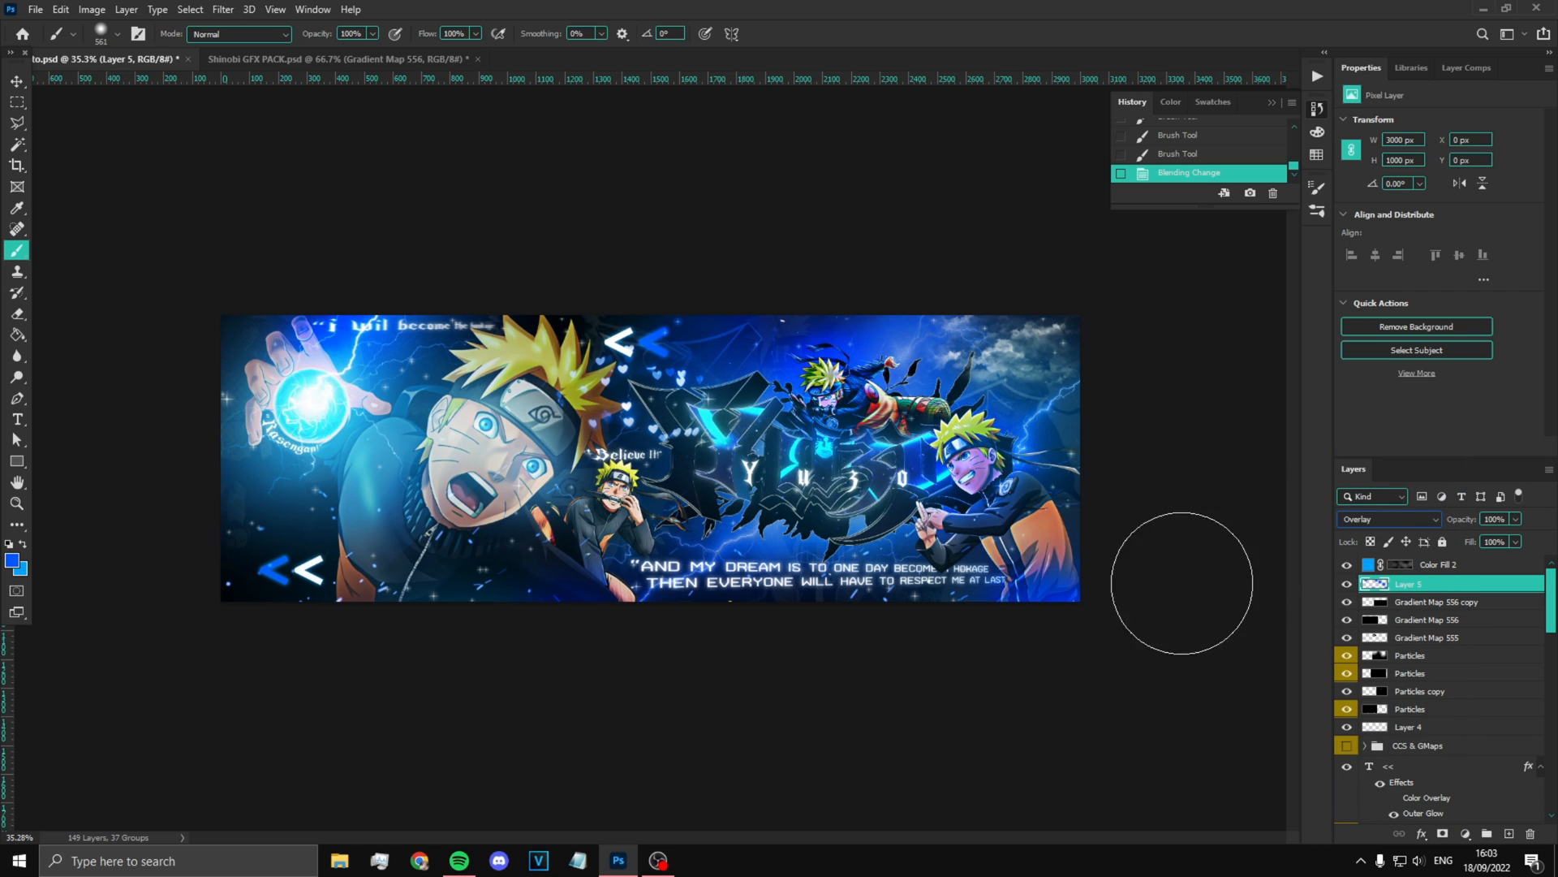
Step: Create a new layer above Layer 5 and paint a soft white spot over the clouds in the banner's top right corner
{"action": "left_click", "coordinate": [1507, 833]}
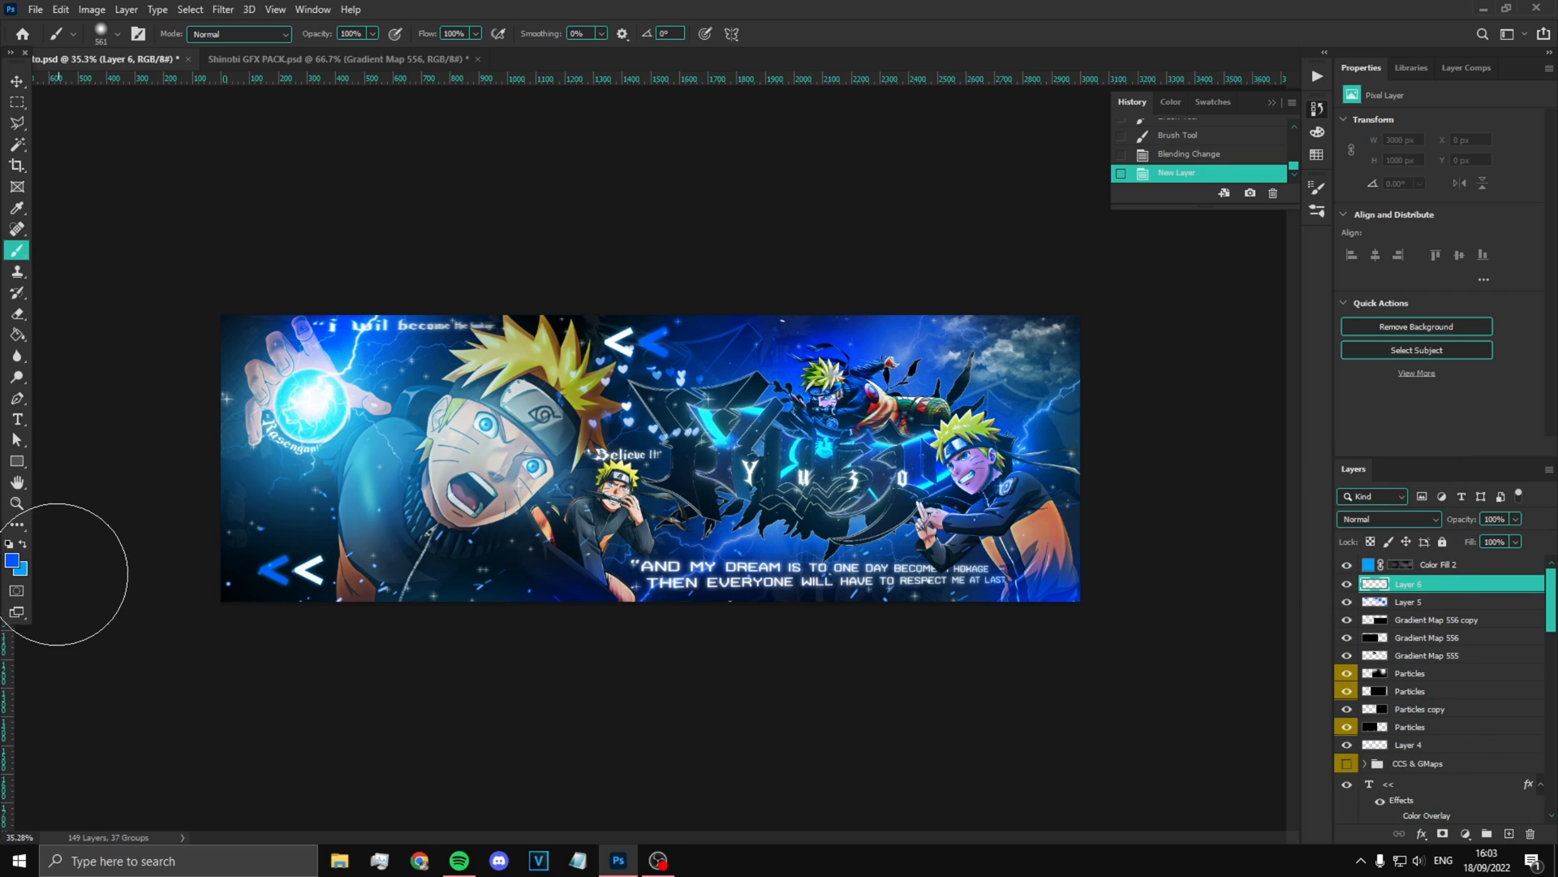
{"action": "left_click", "coordinate": [9, 560]}
{"action": "left_click", "coordinate": [1153, 307]}
{"action": "left_click", "coordinate": [1514, 296]}
{"action": "left_click_drag", "start_coordinate": [1025, 341], "coordinate": [1052, 341]}
{"action": "left_click", "coordinate": [1025, 341]}
{"action": "scroll", "coordinate": [648, 458], "scroll_direction": "up", "scroll_amount": 2}
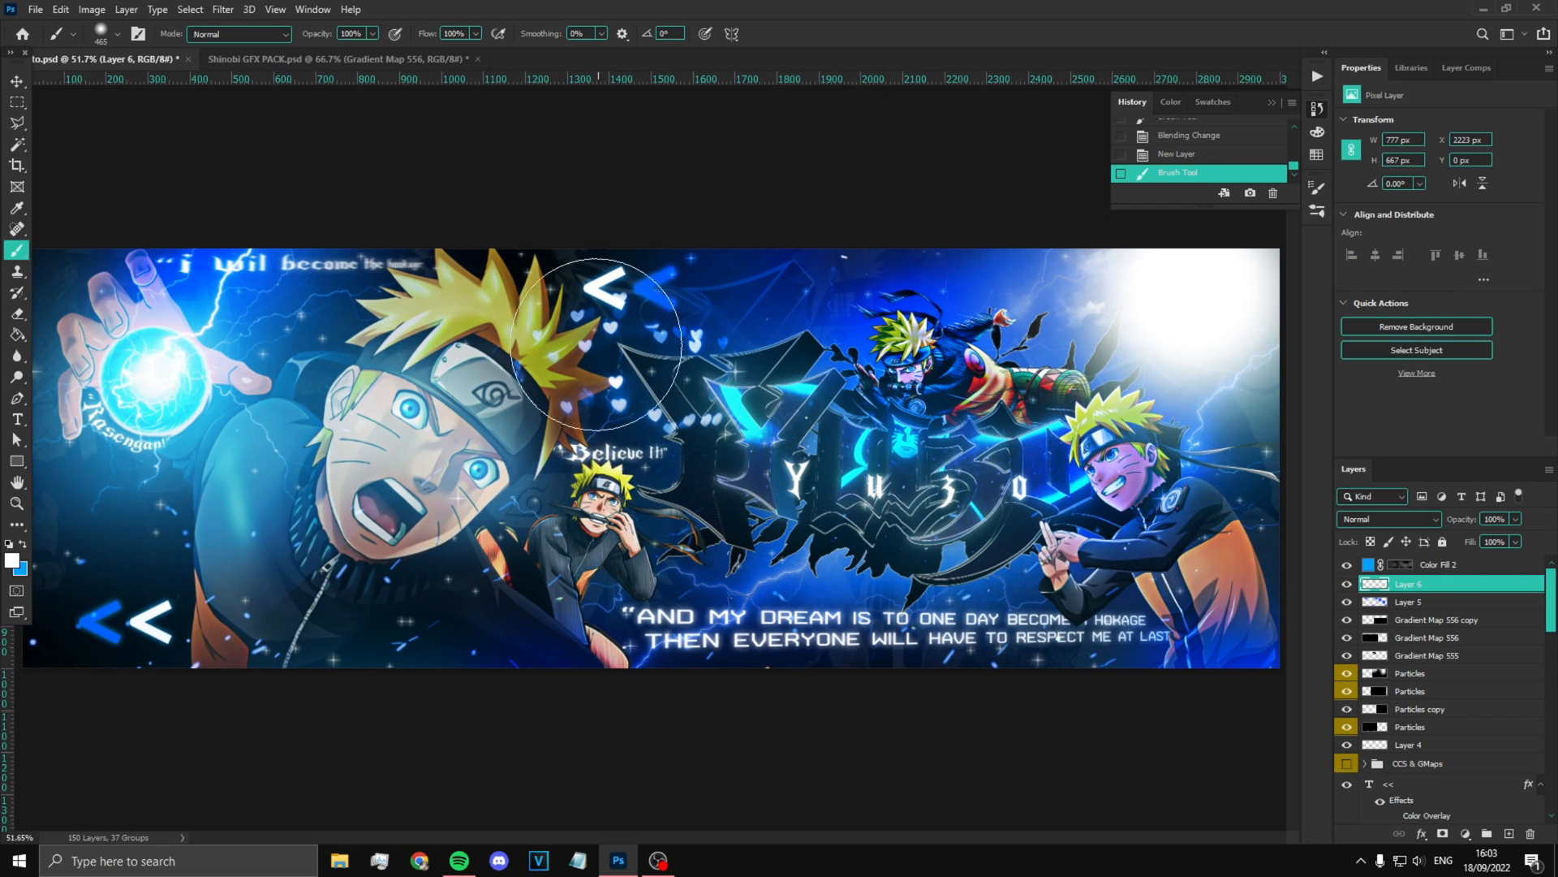
{"action": "scroll", "coordinate": [594, 243], "scroll_direction": "down", "scroll_amount": 2}
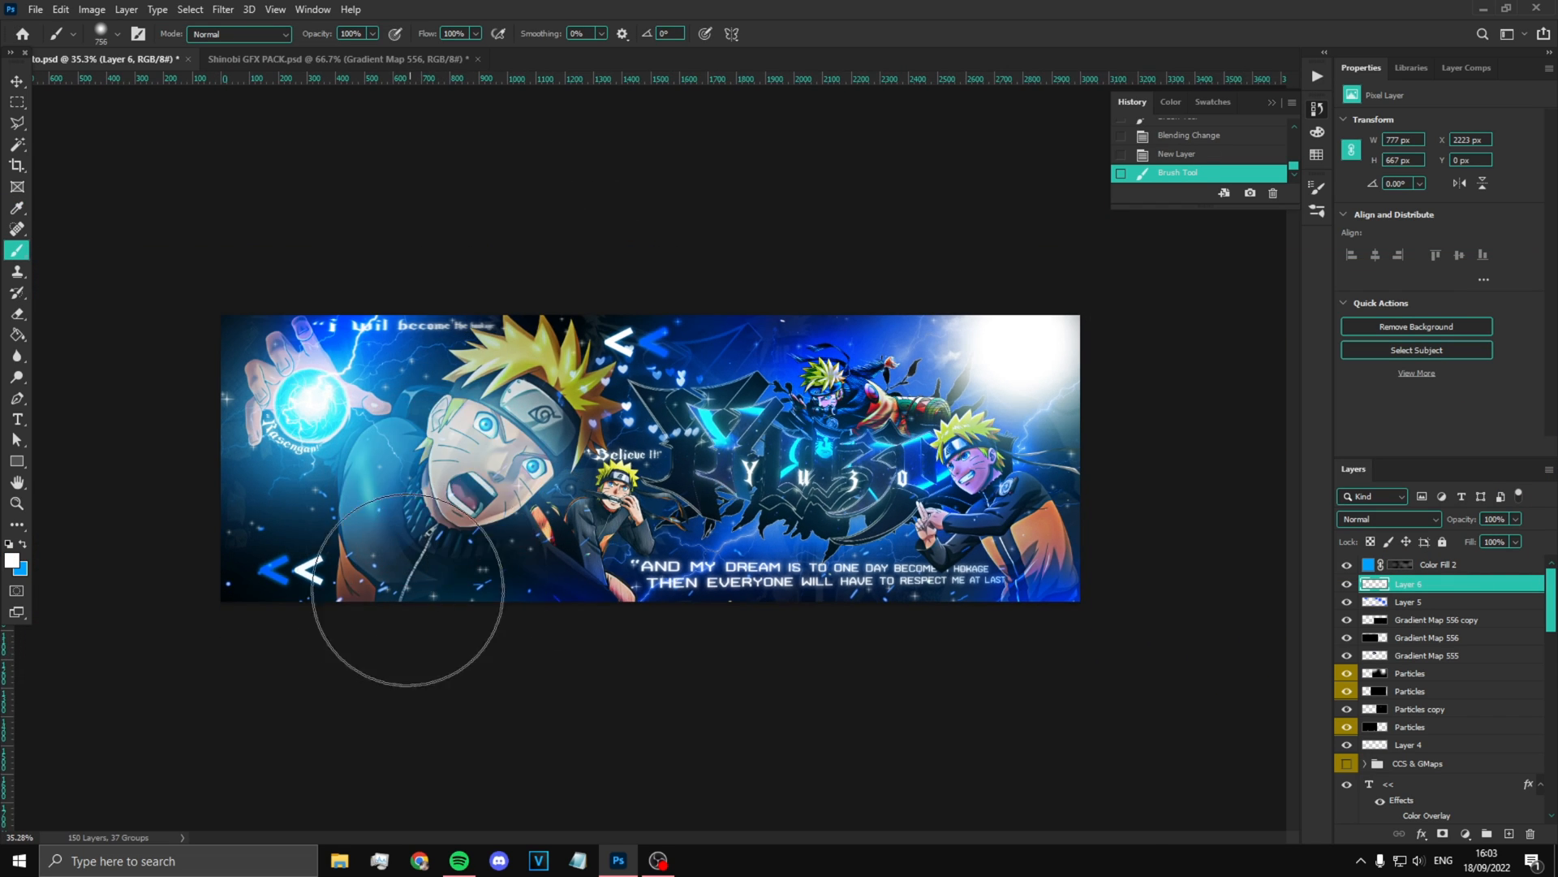
Step: Paint white spots on the banner's left edge and above the upper chevrons, and change Layer 6's blending mode to blend them in
{"action": "left_click", "coordinate": [202, 455]}
{"action": "key", "text": "ctrl+z"}
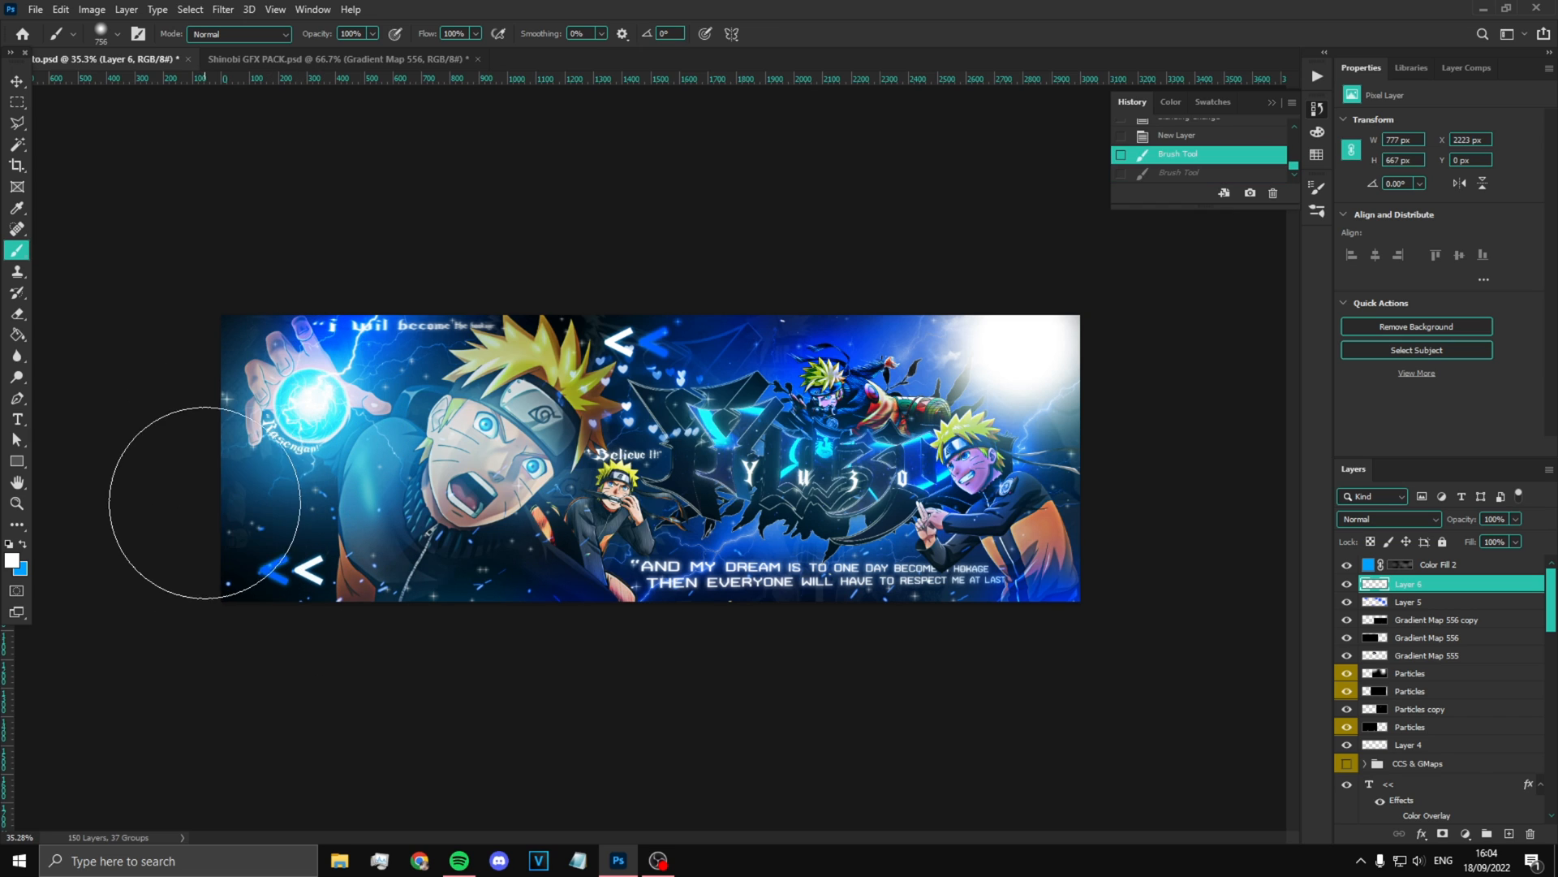
{"action": "left_click", "coordinate": [202, 504]}
{"action": "left_click_drag", "start_coordinate": [822, 325], "coordinate": [780, 325]}
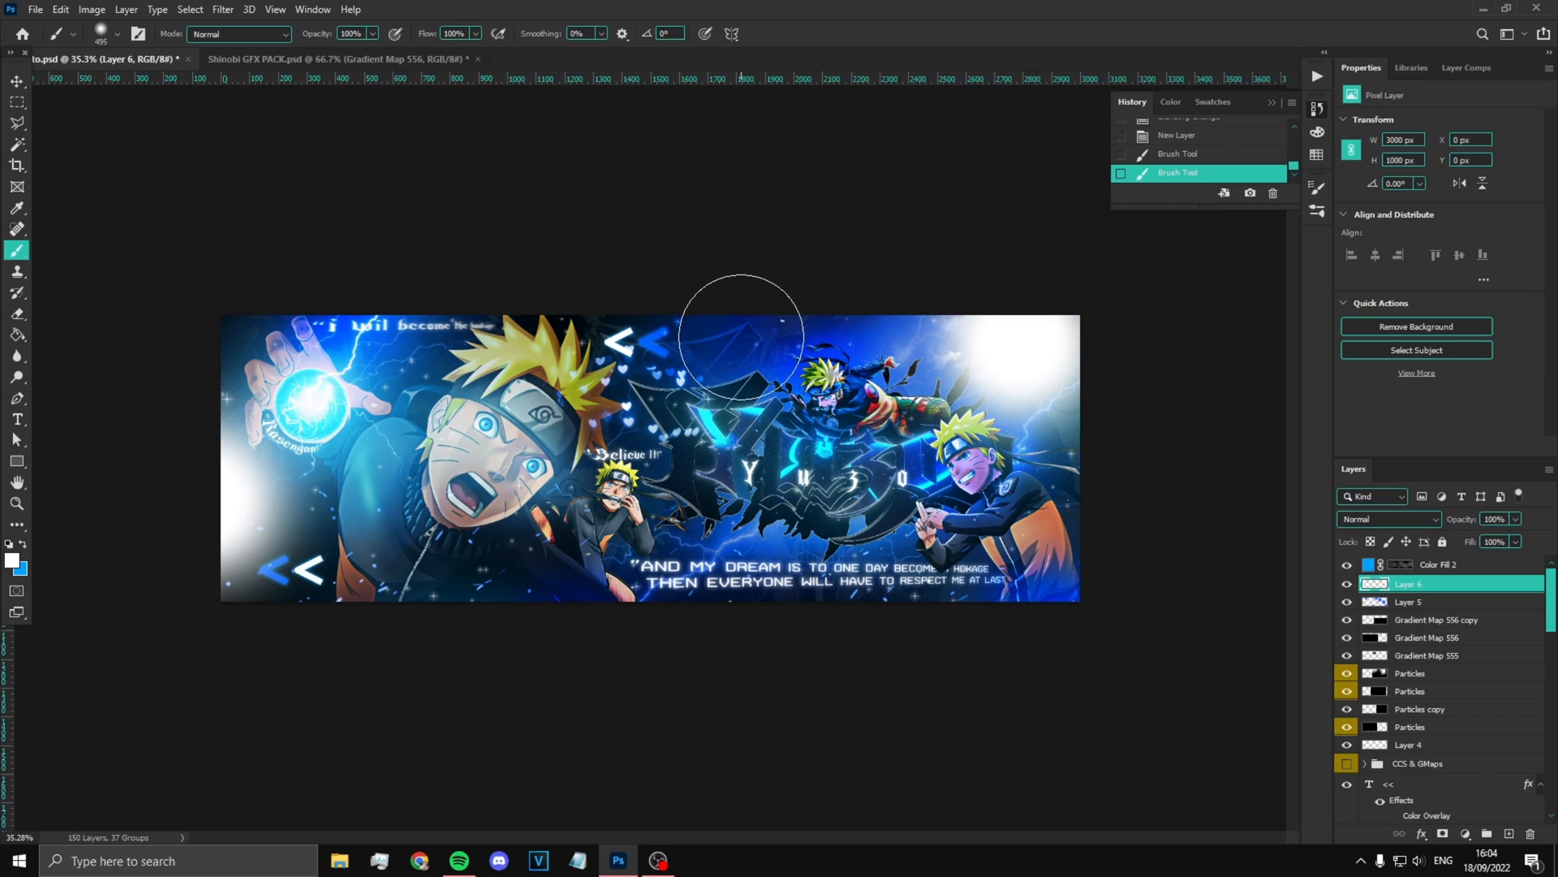
{"action": "left_click", "coordinate": [620, 263]}
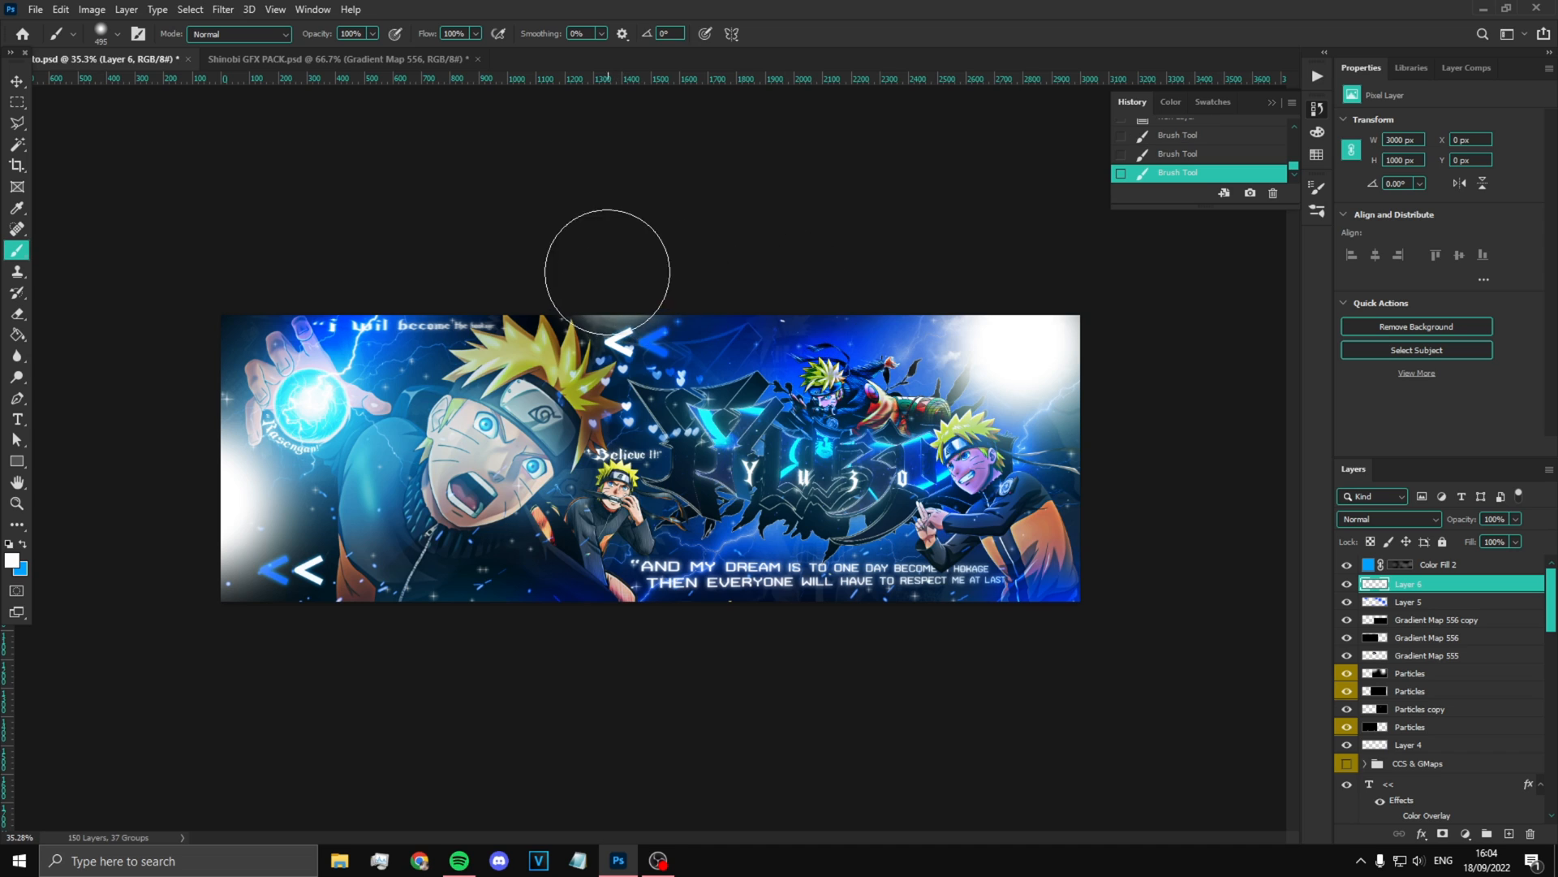
{"action": "left_click", "coordinate": [1408, 518]}
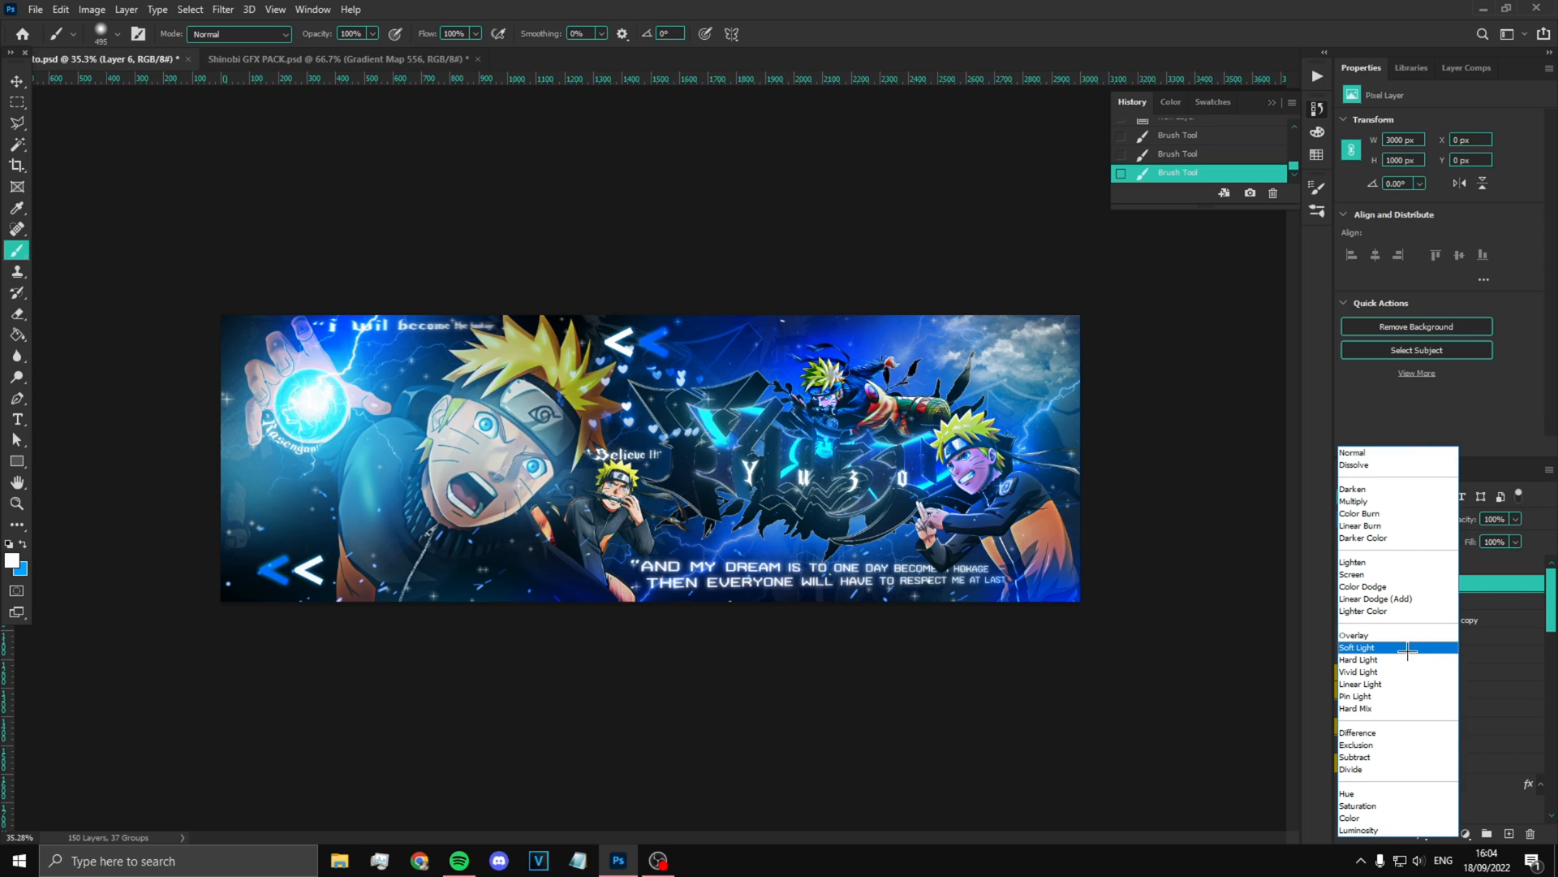
{"action": "left_click", "coordinate": [1378, 598]}
Step: Move the CCS & GMaps group above Color Fill 2 and make it visible
{"action": "left_click", "coordinate": [17, 502]}
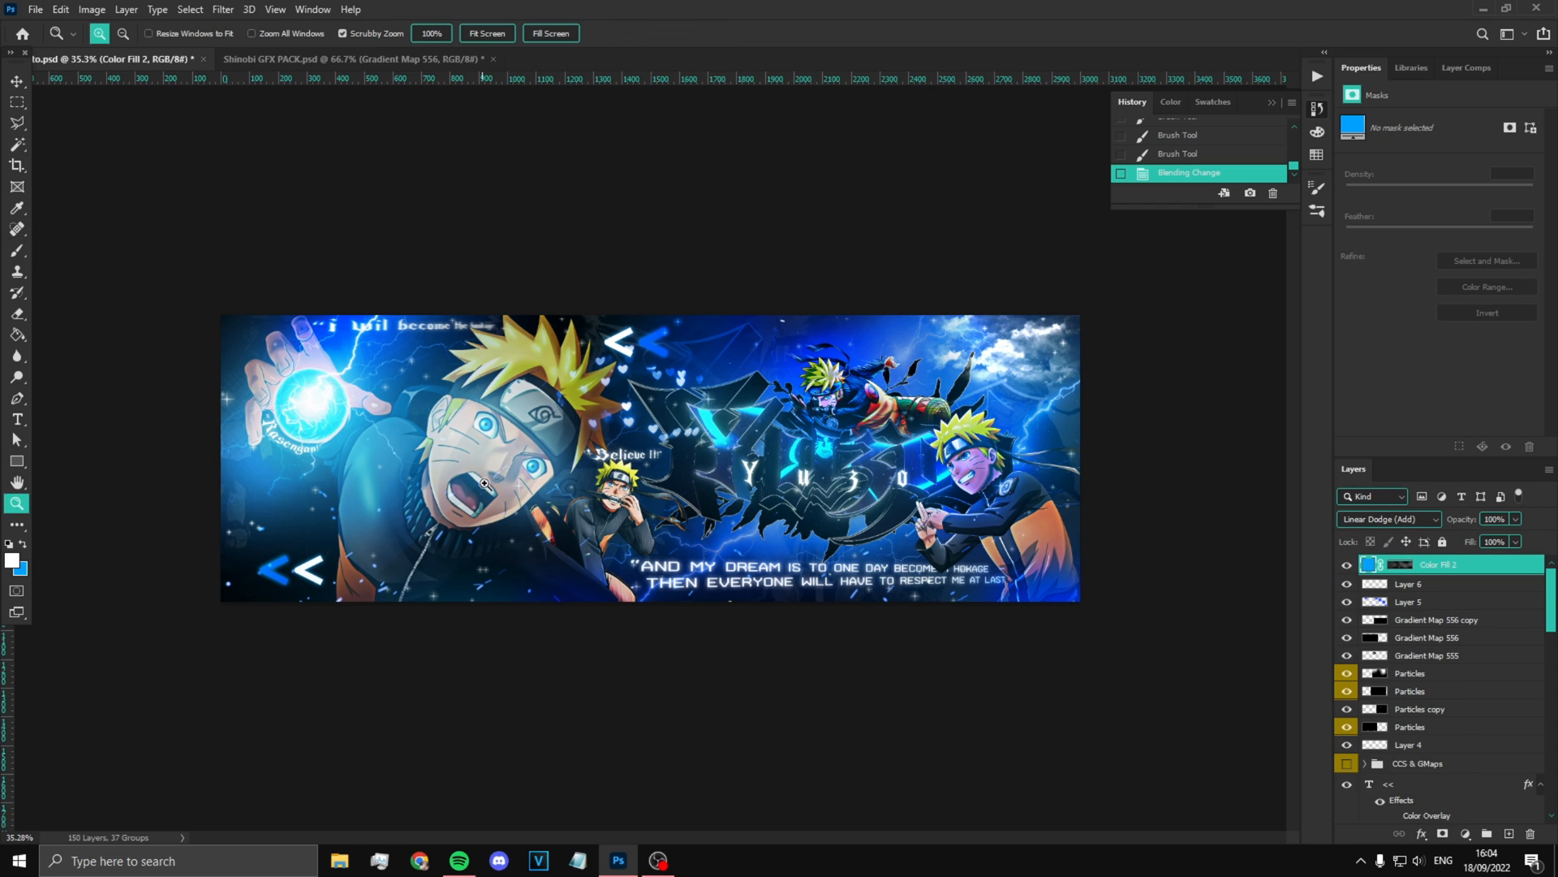
{"action": "left_click", "coordinate": [536, 528]}
{"action": "left_click", "coordinate": [1441, 763]}
{"action": "left_click_drag", "start_coordinate": [1441, 764], "coordinate": [1453, 560]}
{"action": "left_click", "coordinate": [1347, 564]}
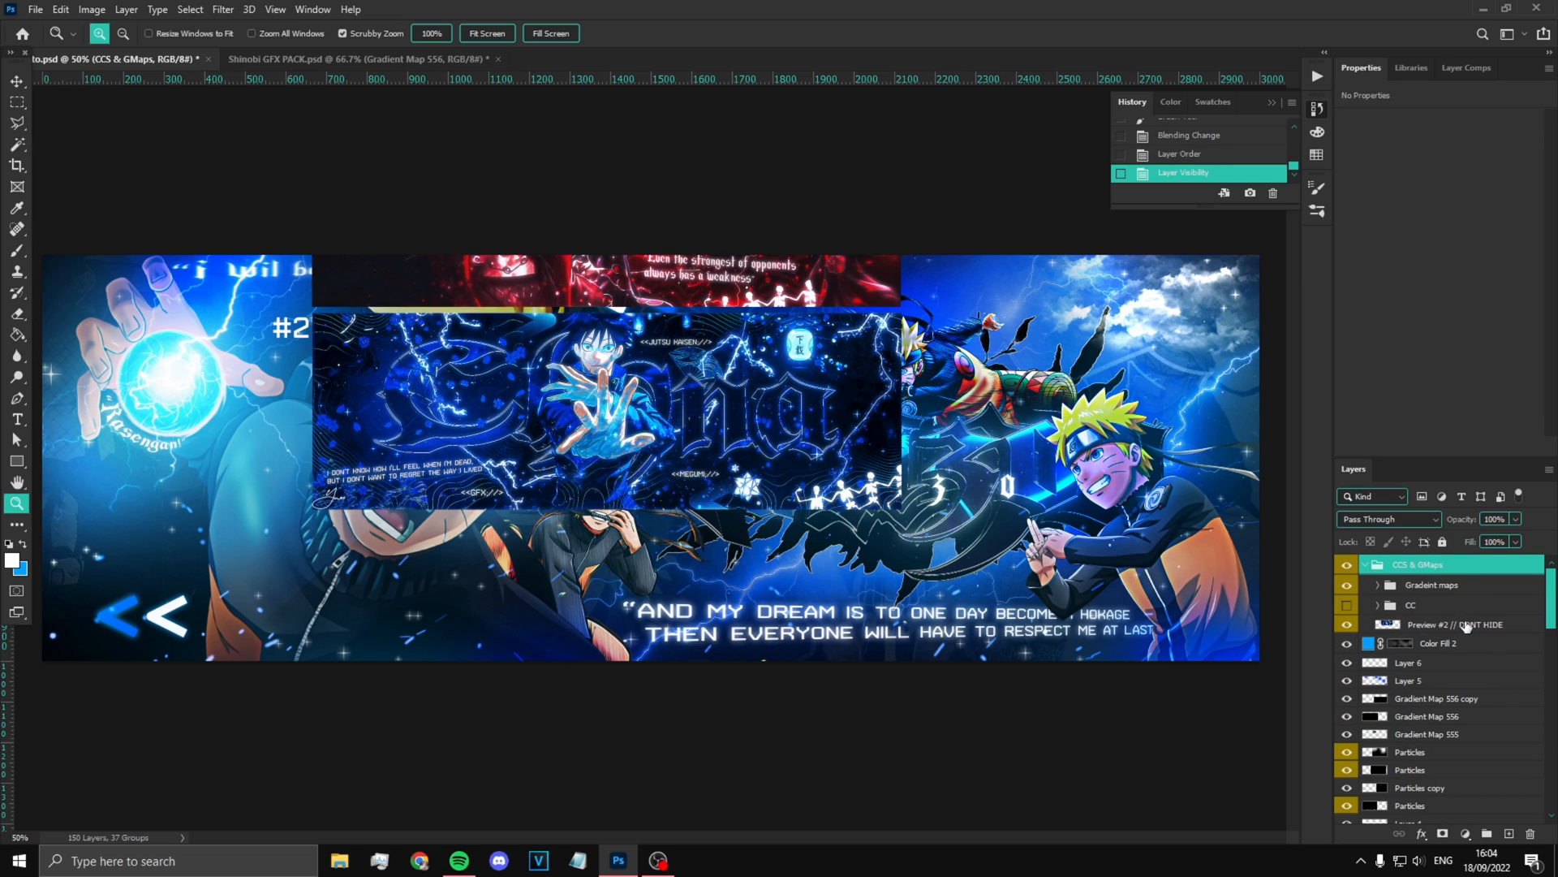
Step: Delete the Preview #2 layer from the CCS & GMaps group and expand the Gradient maps group
{"action": "left_click", "coordinate": [1465, 625]}
{"action": "key", "text": "Delete"}
{"action": "left_click", "coordinate": [1377, 585]}
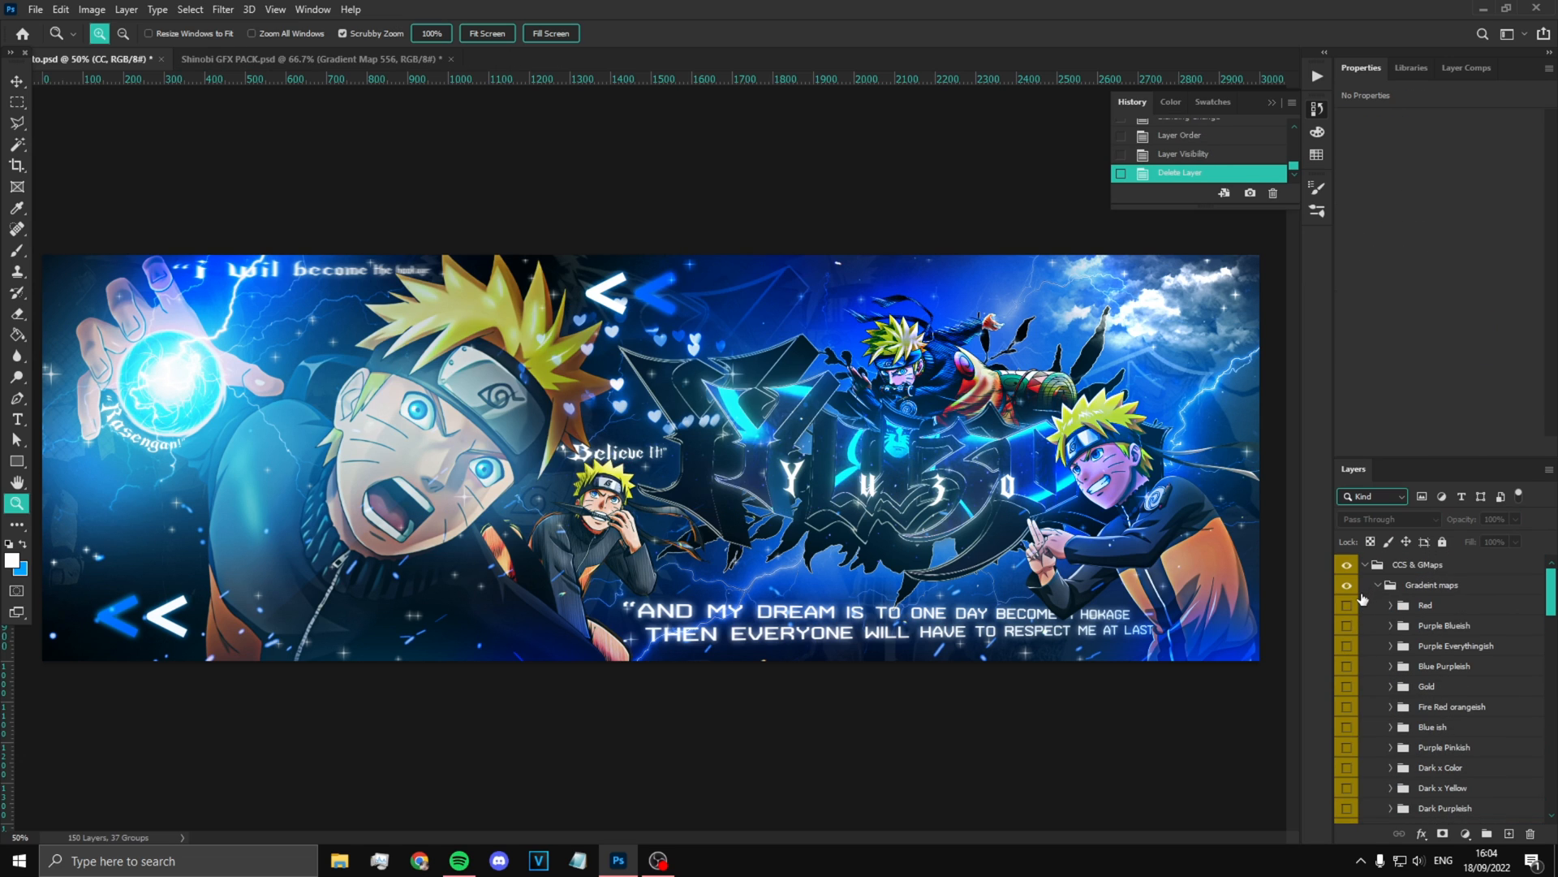
Step: Preview the color groups inside Gradient maps on the banner one after another, hiding each before trying another
{"action": "left_click", "coordinate": [1345, 626]}
{"action": "left_click", "coordinate": [1347, 646]}
{"action": "left_click", "coordinate": [1347, 646]}
{"action": "left_click", "coordinate": [1347, 668]}
{"action": "left_click", "coordinate": [1346, 687]}
{"action": "left_click", "coordinate": [1446, 711]}
{"action": "scroll", "coordinate": [1444, 710], "scroll_direction": "down", "scroll_amount": 1}
{"action": "left_click", "coordinate": [1346, 626]}
{"action": "left_click", "coordinate": [1346, 647]}
{"action": "left_click", "coordinate": [1346, 648]}
{"action": "left_click", "coordinate": [1347, 667]}
{"action": "left_click", "coordinate": [1346, 667]}
{"action": "left_click", "coordinate": [1348, 686]}
{"action": "scroll", "coordinate": [1396, 678], "scroll_direction": "down", "scroll_amount": 2}
{"action": "left_click", "coordinate": [1412, 666]}
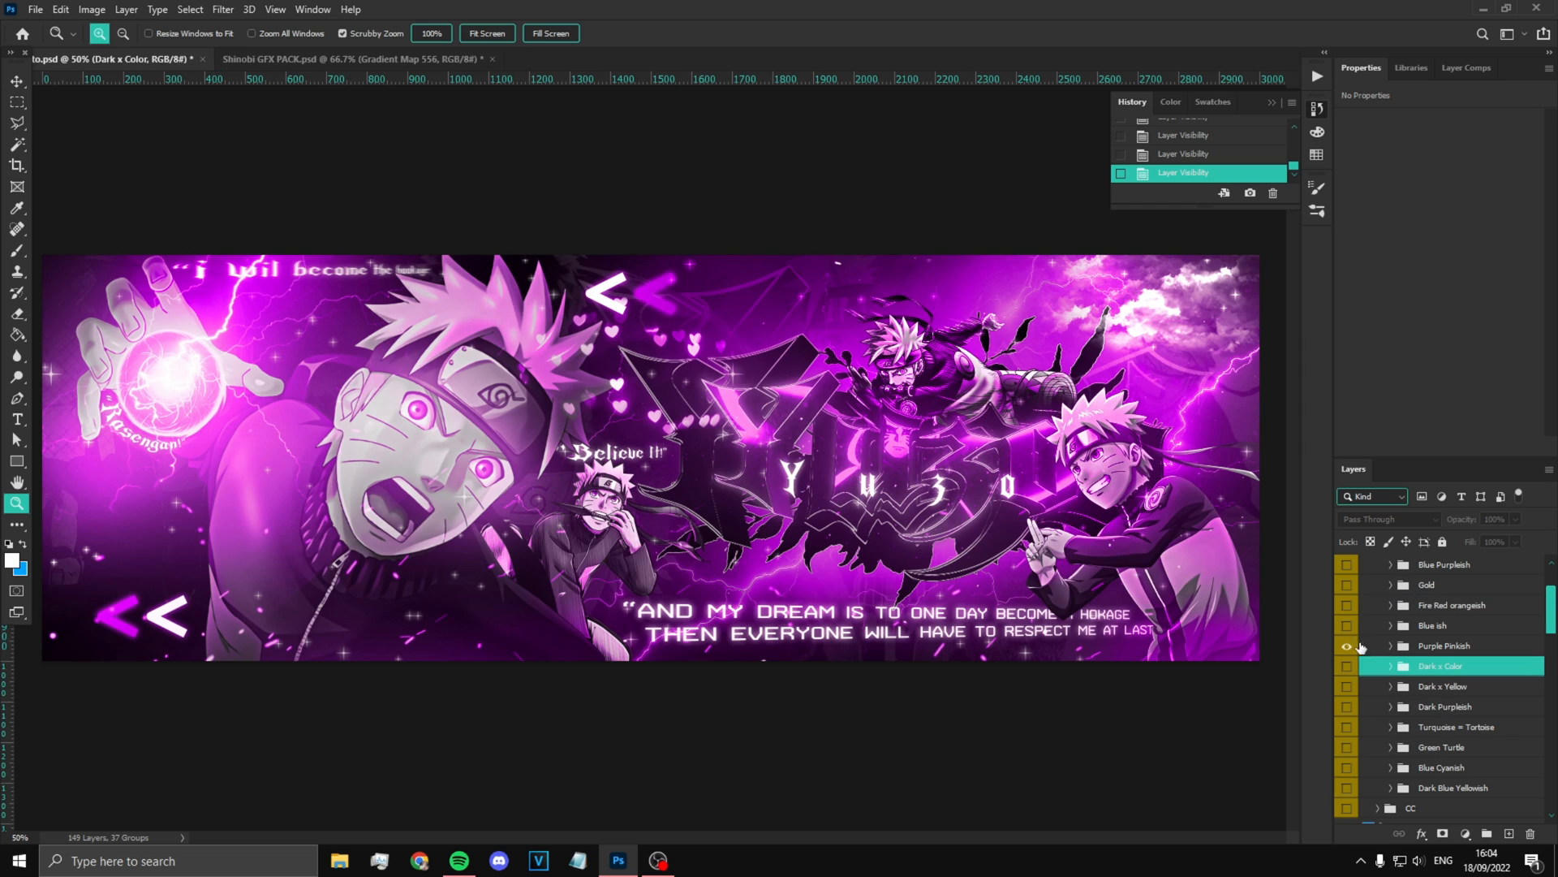
{"action": "left_click", "coordinate": [1347, 647]}
{"action": "left_click", "coordinate": [1347, 666]}
{"action": "left_click", "coordinate": [1347, 667]}
{"action": "left_click", "coordinate": [1348, 686]}
{"action": "left_click", "coordinate": [1347, 687]}
Step: Show the Turquoise = Tortoise gradient map group and reduce its opacity
{"action": "left_click", "coordinate": [1347, 727]}
{"action": "scroll", "coordinate": [1412, 698], "scroll_direction": "down", "scroll_amount": 4}
{"action": "left_click", "coordinate": [1453, 647]}
{"action": "left_click", "coordinate": [1516, 520]}
{"action": "left_click", "coordinate": [1487, 536]}
Step: Delete every other color group in Gradient maps, keeping only Turquoise = Tortoise
{"action": "scroll", "coordinate": [1452, 650], "scroll_direction": "up", "scroll_amount": 5}
{"action": "left_click", "coordinate": [1447, 608], "text": "shift"}
{"action": "key", "text": "Delete"}
{"action": "left_click", "coordinate": [1441, 626]}
{"action": "left_click", "coordinate": [1450, 670], "text": "shift"}
{"action": "key", "text": "Delete"}
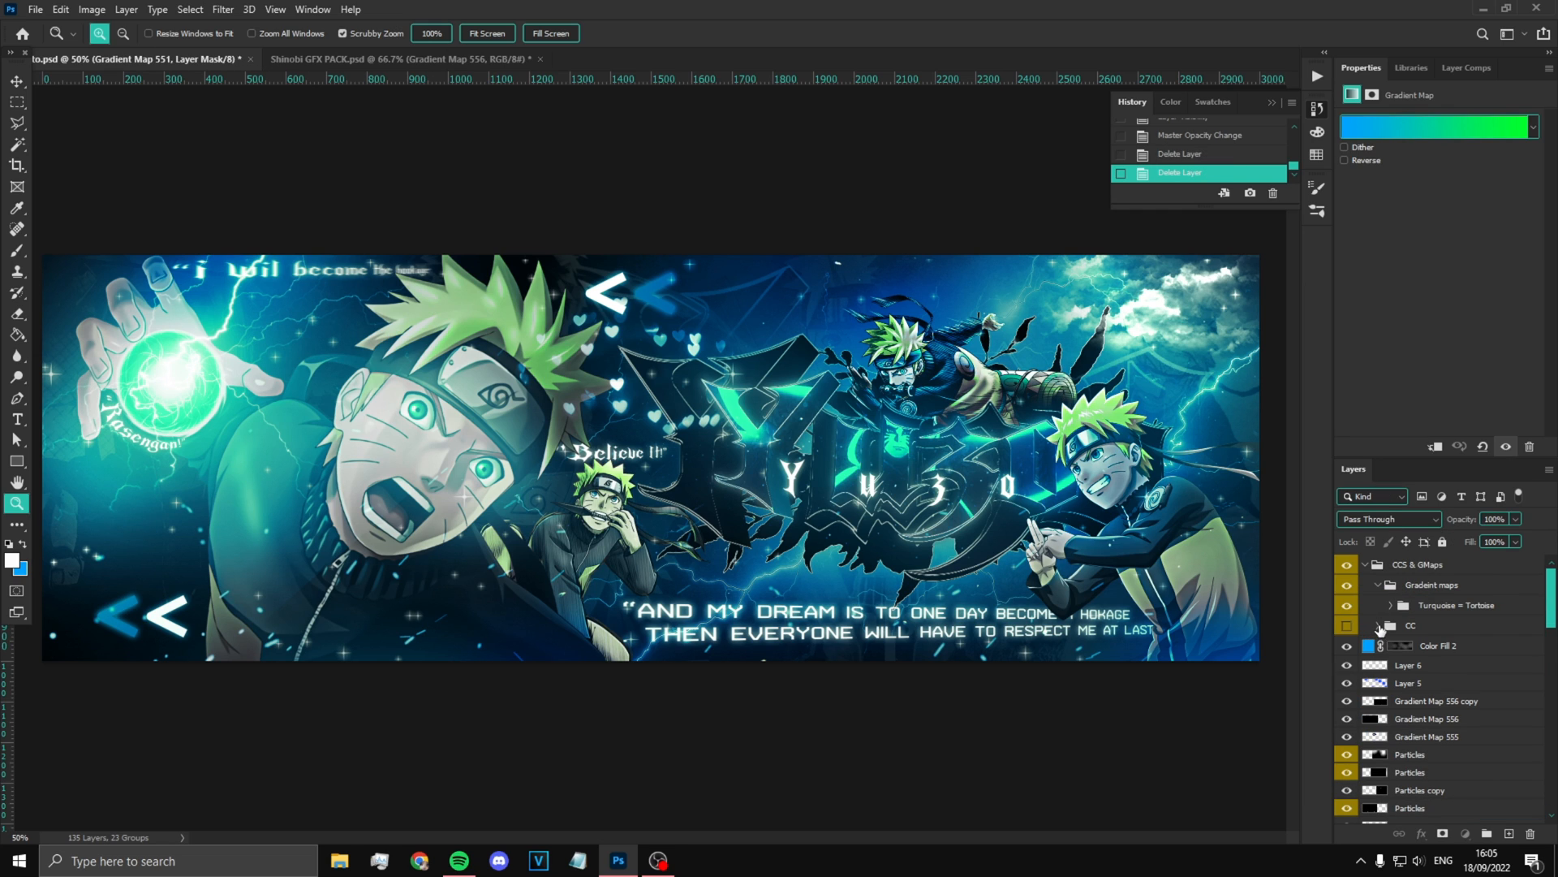
Step: Expand and show the CC group, hide its CC 1 correction and show CC 2 instead
{"action": "left_click", "coordinate": [1379, 626]}
{"action": "left_click", "coordinate": [1346, 626]}
{"action": "scroll", "coordinate": [969, 612], "scroll_direction": "down", "scroll_amount": 4}
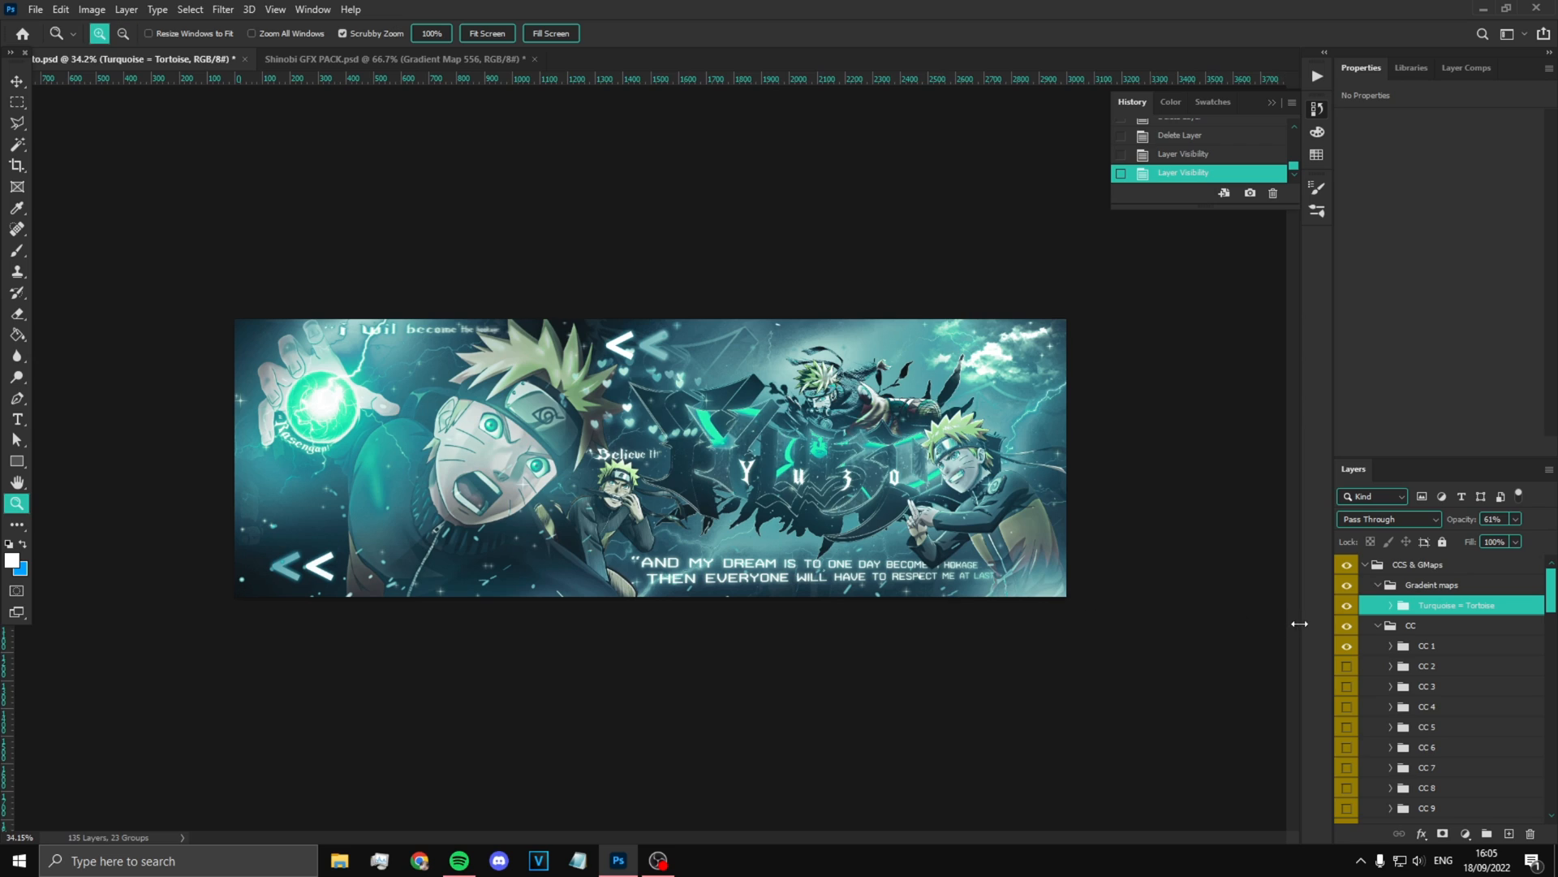
{"action": "left_click", "coordinate": [1347, 665]}
{"action": "scroll", "coordinate": [1107, 629], "scroll_direction": "up", "scroll_amount": 2}
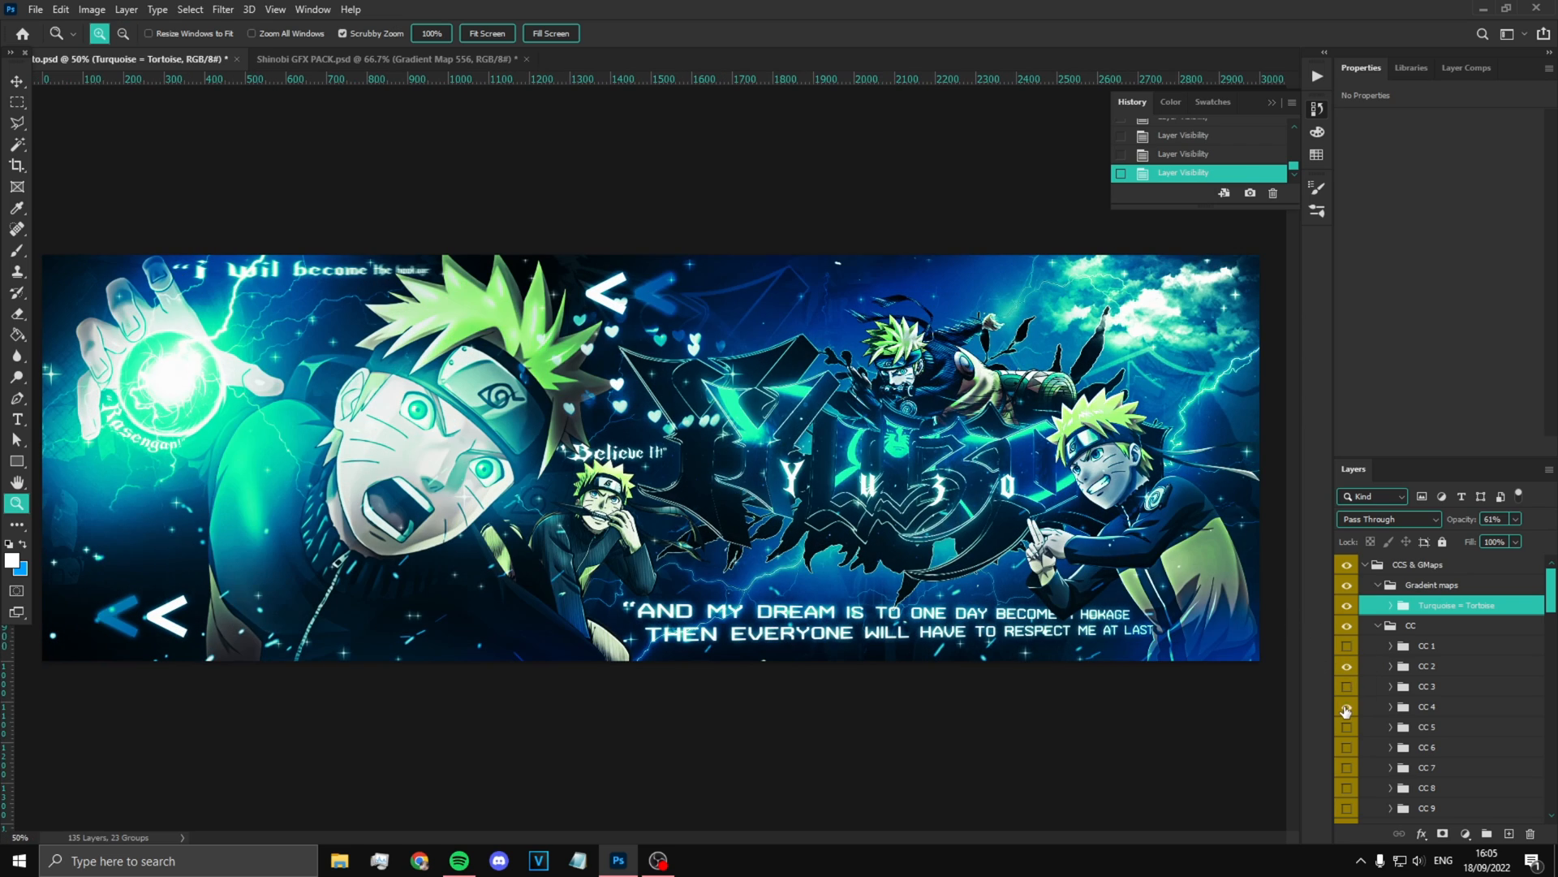
Step: Show the CC 5 color correction group and lower its opacity to 53%
{"action": "left_click", "coordinate": [1347, 726]}
{"action": "left_click", "coordinate": [1426, 727]}
{"action": "left_click", "coordinate": [1515, 520]}
{"action": "left_click_drag", "start_coordinate": [1515, 533], "coordinate": [1478, 533]}
Step: Preview the remaining color corrections from CC 6 to CC 18 on the banner, hiding each one again
{"action": "left_click", "coordinate": [1347, 748]}
{"action": "left_click", "coordinate": [1346, 767]}
{"action": "left_click", "coordinate": [1346, 768]}
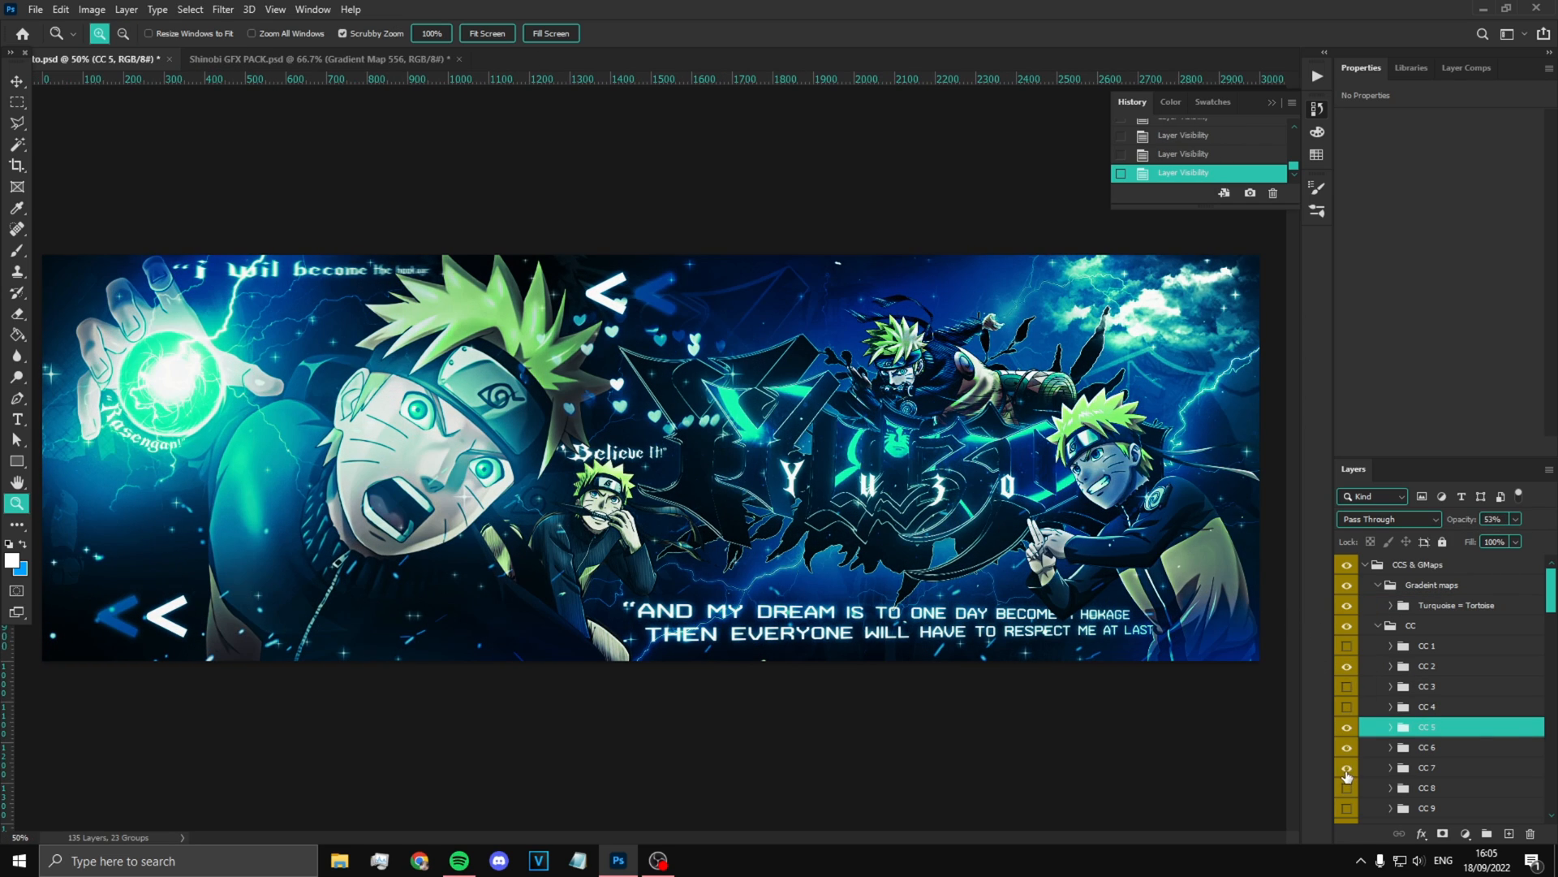
{"action": "left_click", "coordinate": [1347, 788]}
{"action": "scroll", "coordinate": [1348, 791], "scroll_direction": "down", "scroll_amount": 2}
{"action": "left_click", "coordinate": [1347, 687]}
{"action": "left_click", "coordinate": [1347, 707]}
{"action": "left_click", "coordinate": [1348, 708]}
{"action": "left_click", "coordinate": [1348, 728]}
{"action": "left_click", "coordinate": [1347, 728]}
{"action": "left_click", "coordinate": [1347, 749]}
{"action": "left_click", "coordinate": [1347, 748]}
{"action": "left_click", "coordinate": [1347, 789]}
{"action": "left_click", "coordinate": [1347, 789]}
{"action": "left_click", "coordinate": [1348, 809]}
{"action": "left_click", "coordinate": [1347, 809]}
{"action": "scroll", "coordinate": [1350, 804], "scroll_direction": "down", "scroll_amount": 2}
{"action": "left_click", "coordinate": [1347, 789]}
{"action": "left_click", "coordinate": [1348, 788]}
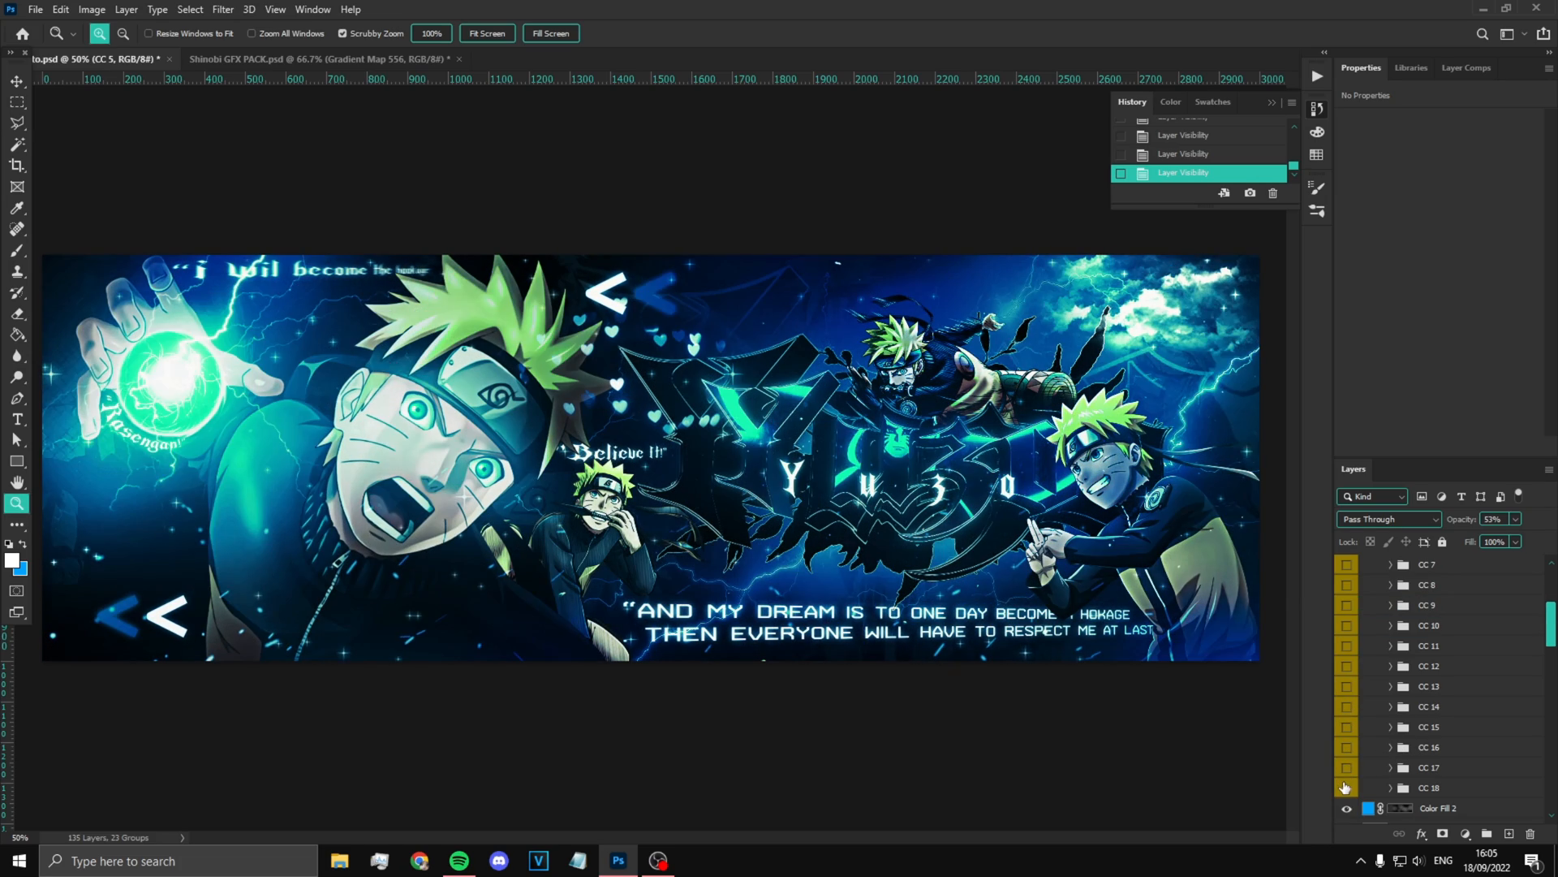
Step: Show the CC 17 color correction group and reduce its opacity
{"action": "left_click", "coordinate": [1347, 768]}
{"action": "left_click", "coordinate": [1428, 768]}
{"action": "left_click", "coordinate": [1515, 520]}
{"action": "left_click_drag", "start_coordinate": [1518, 537], "coordinate": [1456, 536]}
{"action": "scroll", "coordinate": [1196, 616], "scroll_direction": "down", "scroll_amount": 4}
{"action": "scroll", "coordinate": [698, 546], "scroll_direction": "up", "scroll_amount": 5}
{"action": "scroll", "coordinate": [698, 545], "scroll_direction": "down", "scroll_amount": 5}
{"action": "scroll", "coordinate": [1355, 723], "scroll_direction": "up", "scroll_amount": 4}
Step: Group all layers from CCS & GMaps down to Layer 0, merge a duplicate of that group and hide the original
{"action": "left_click", "coordinate": [1425, 631]}
{"action": "left_click", "coordinate": [1378, 625]}
{"action": "left_click", "coordinate": [1365, 564]}
{"action": "scroll", "coordinate": [1441, 700], "scroll_direction": "down", "scroll_amount": 5}
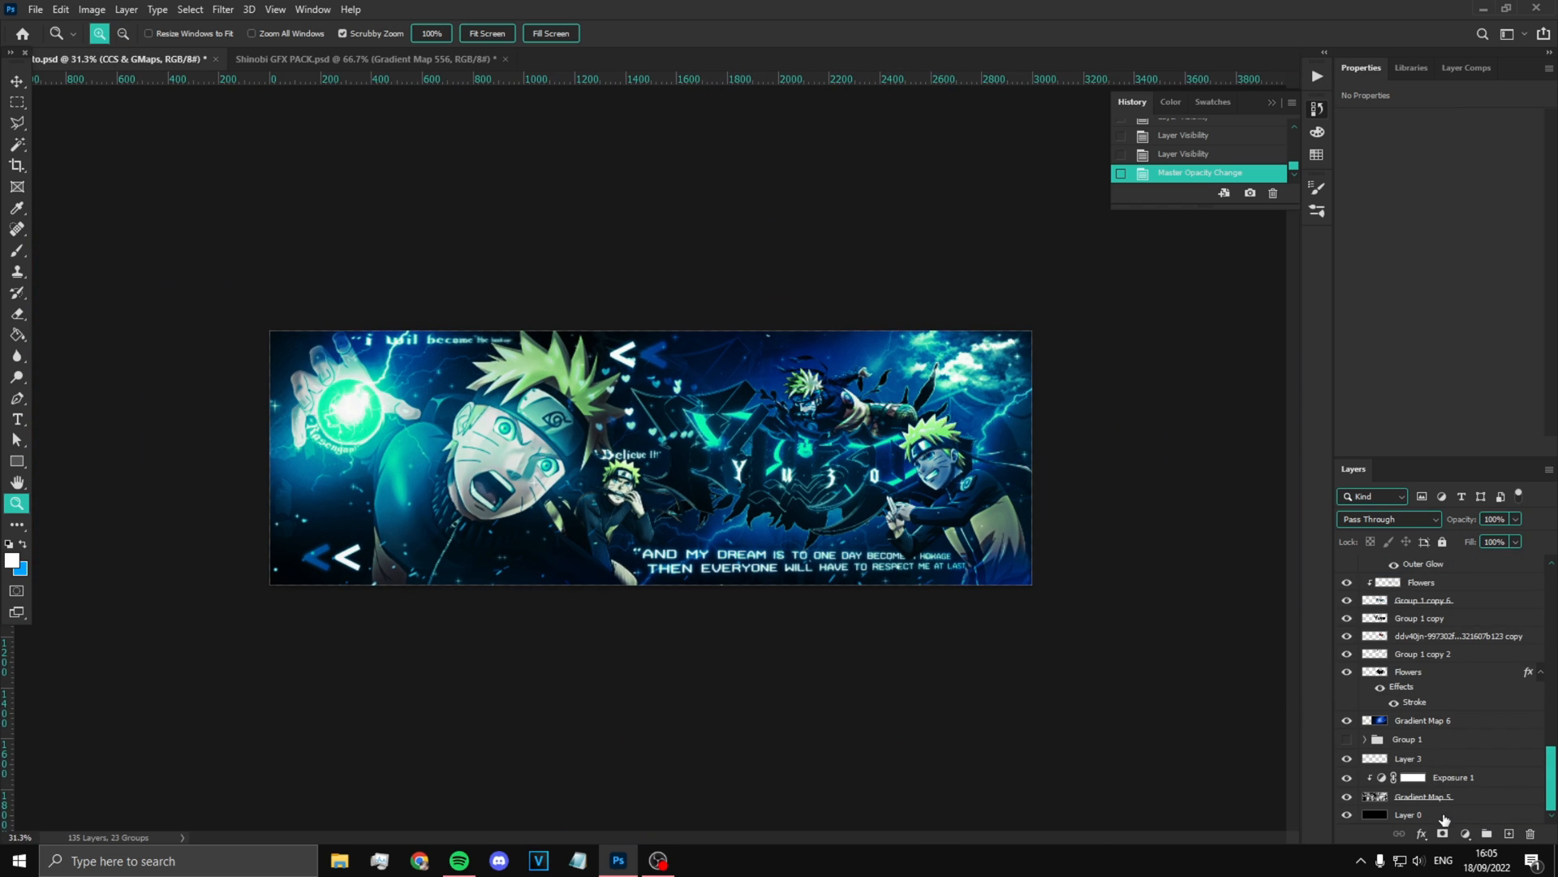
{"action": "left_click", "coordinate": [1444, 815], "text": "shift"}
{"action": "left_click", "coordinate": [1487, 833]}
{"action": "key", "text": "ctrl+j"}
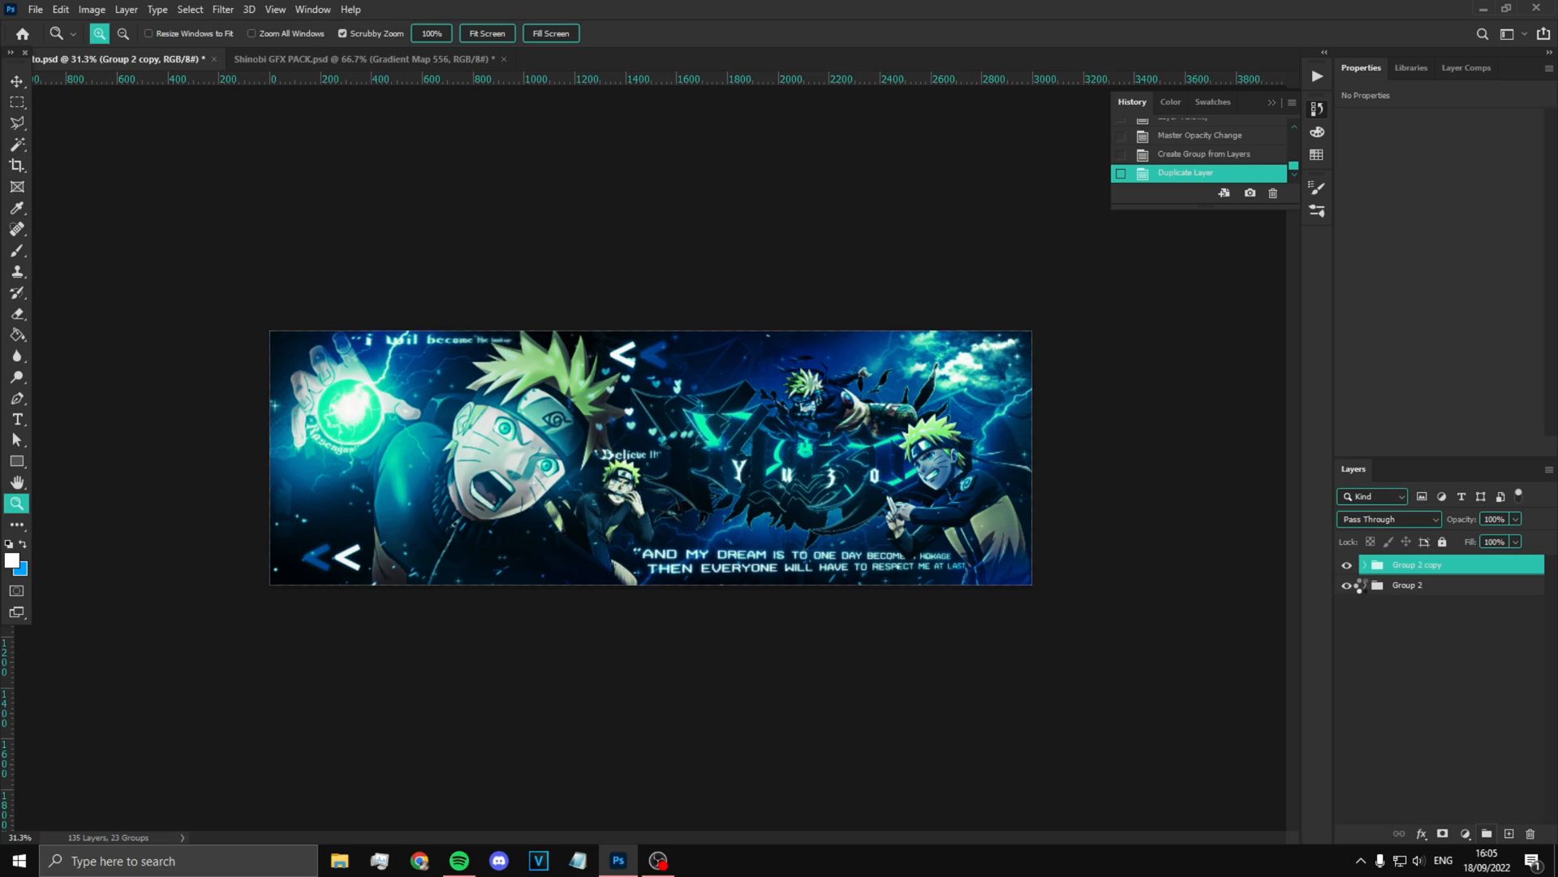
{"action": "key", "text": "ctrl+e"}
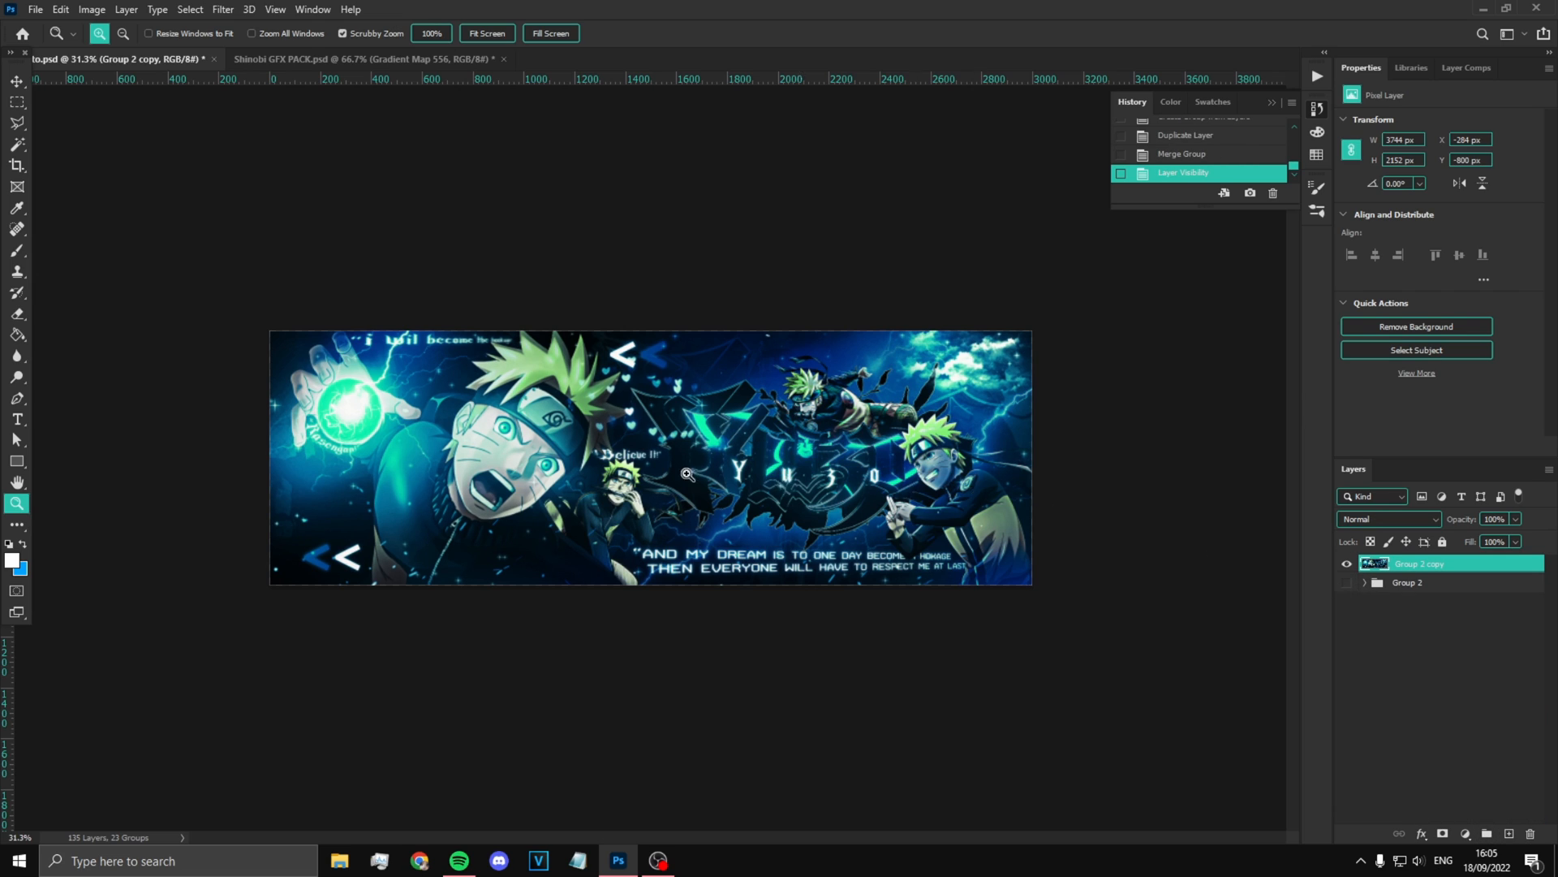
Step: Duplicate the merged banner layer, apply a High Pass filter with a 10 px radius and set its blend mode to Overlay
{"action": "scroll", "coordinate": [666, 498], "scroll_direction": "up", "scroll_amount": 6}
{"action": "key", "text": "ctrl+j"}
{"action": "scroll", "coordinate": [719, 500], "scroll_direction": "down", "scroll_amount": 5}
{"action": "left_click", "coordinate": [223, 9]}
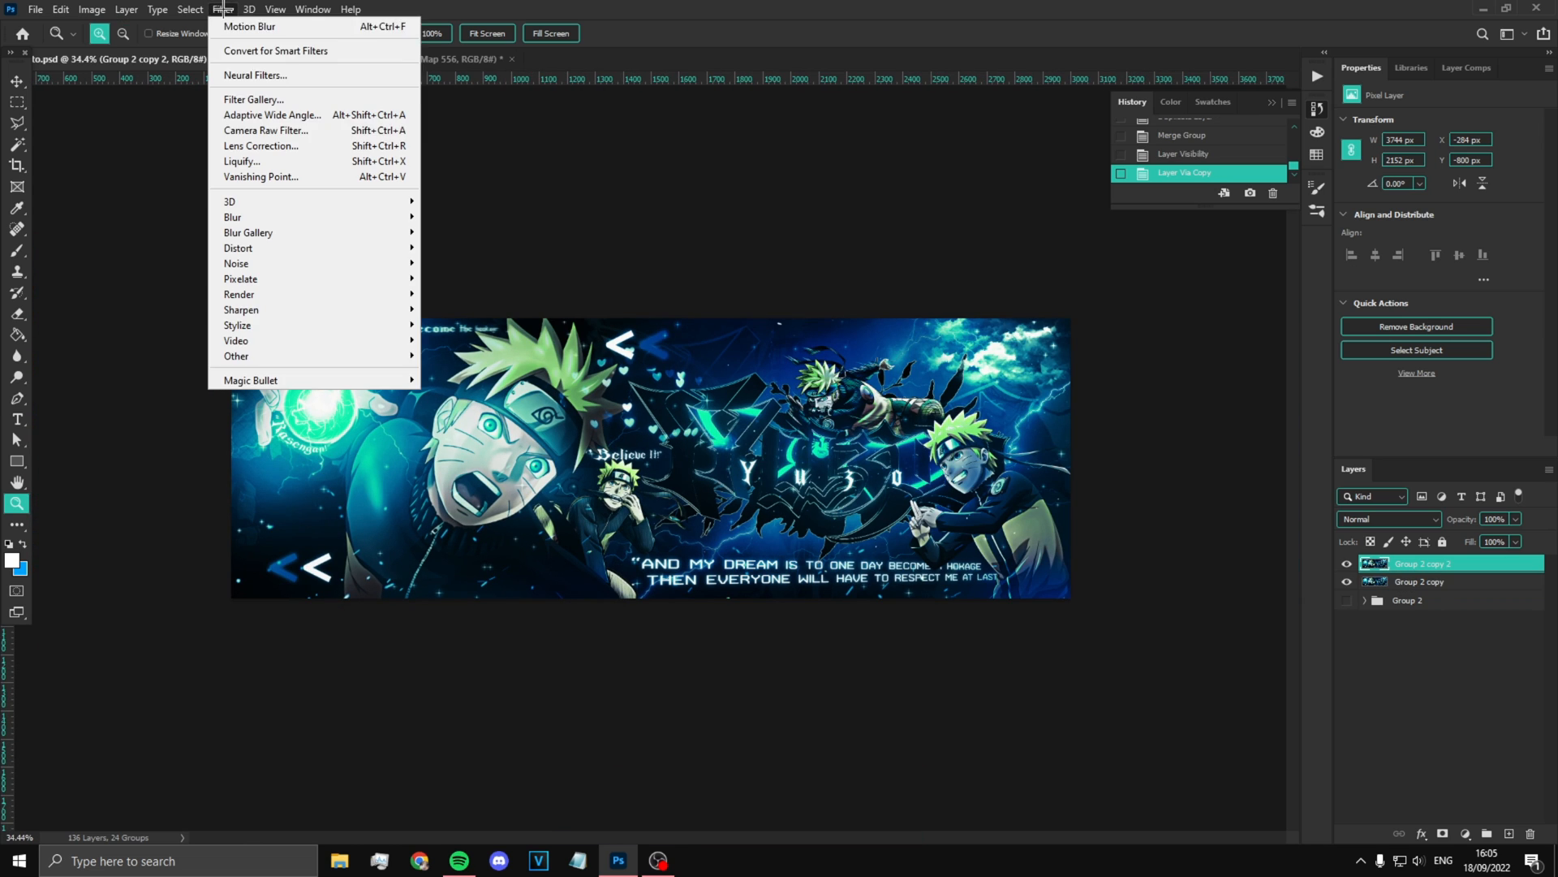
{"action": "mouse_move", "coordinate": [316, 357]}
{"action": "left_click", "coordinate": [455, 372]}
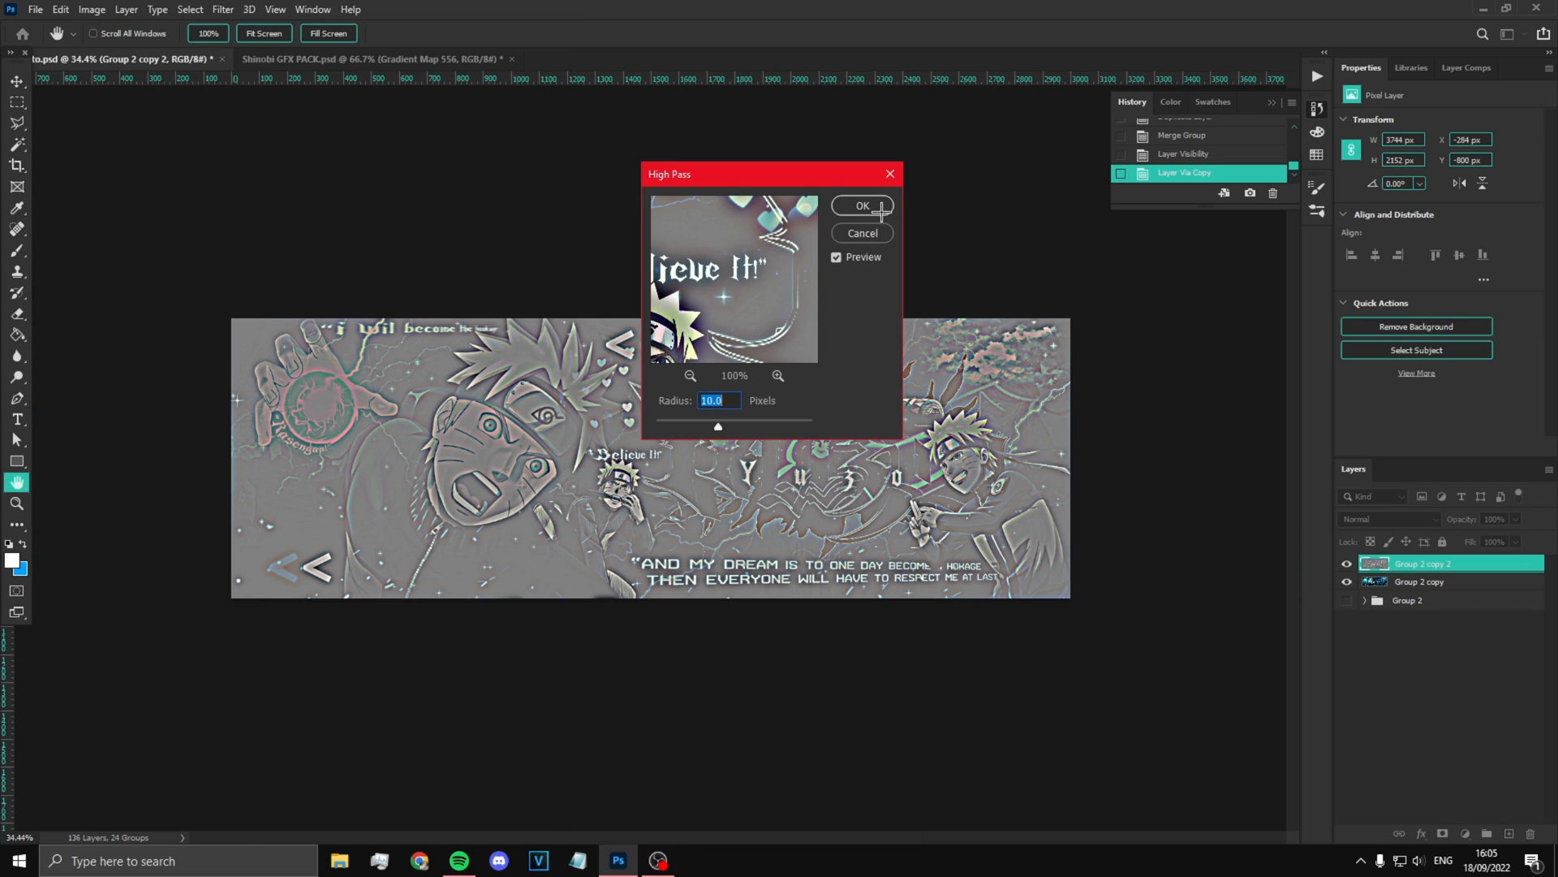
{"action": "left_click", "coordinate": [861, 206]}
{"action": "key", "text": "z"}
{"action": "left_click", "coordinate": [1389, 519]}
{"action": "left_click", "coordinate": [1371, 633]}
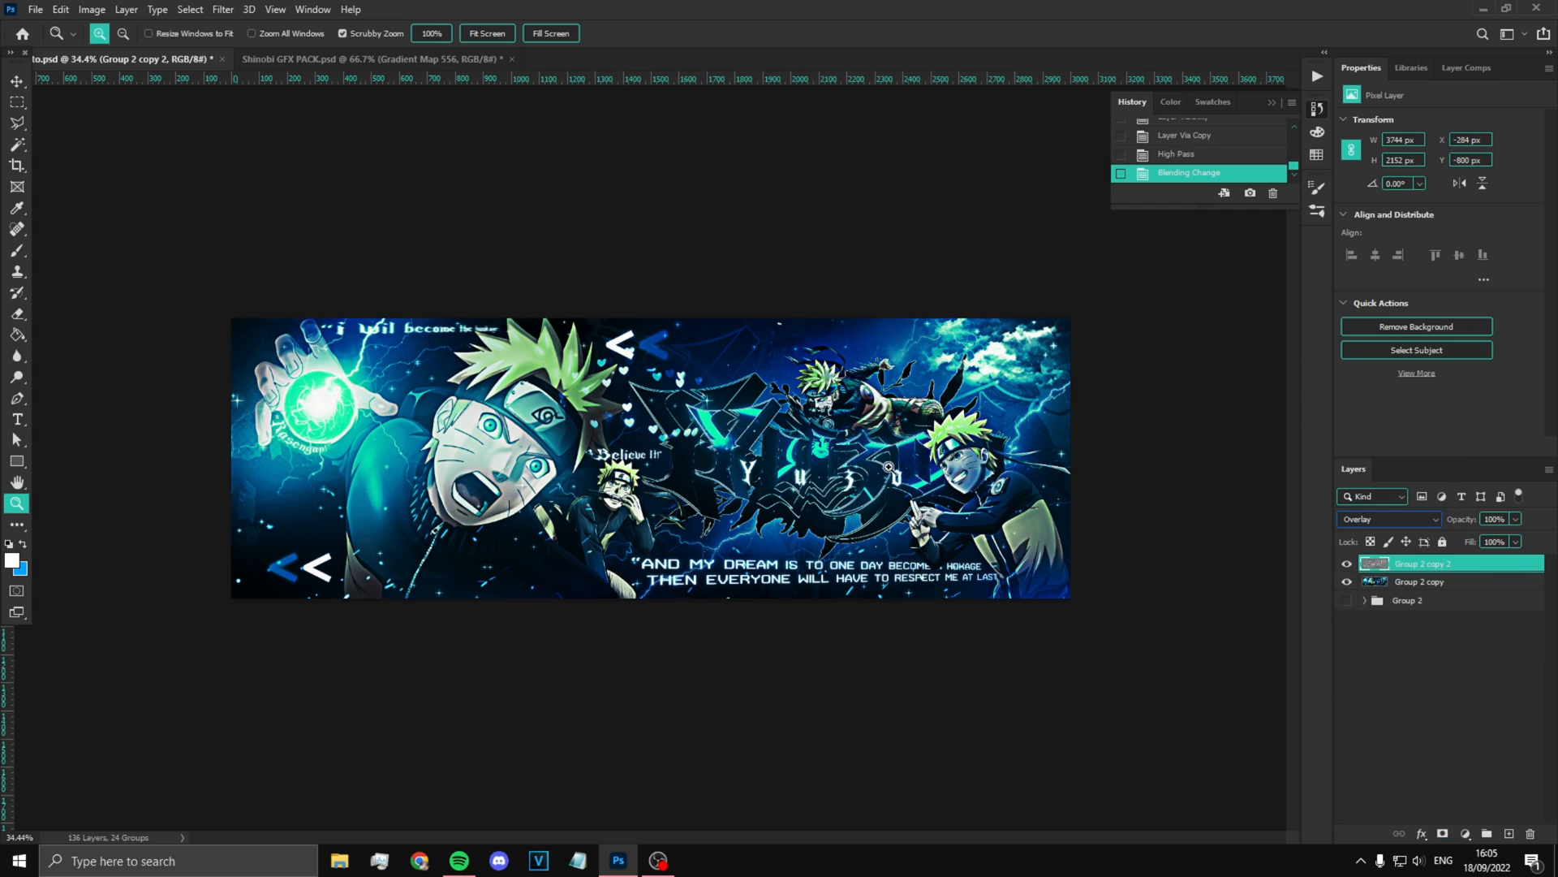
Step: Reduce the high-pass layer's opacity and merge it with the banner copy below
{"action": "right_click", "coordinate": [881, 486]}
{"action": "left_click", "coordinate": [909, 496]}
{"action": "left_click", "coordinate": [1516, 519]}
{"action": "left_click_drag", "start_coordinate": [1519, 537], "coordinate": [1476, 537]}
{"action": "left_click", "coordinate": [1437, 580], "text": "shift"}
{"action": "key", "text": "ctrl+e"}
Step: In the Camera Raw Filter's Basic settings, raise contrast, texture and clarity, lower whites and highlights slightly, and cool the temperature
{"action": "left_click", "coordinate": [220, 10]}
{"action": "left_click", "coordinate": [293, 128]}
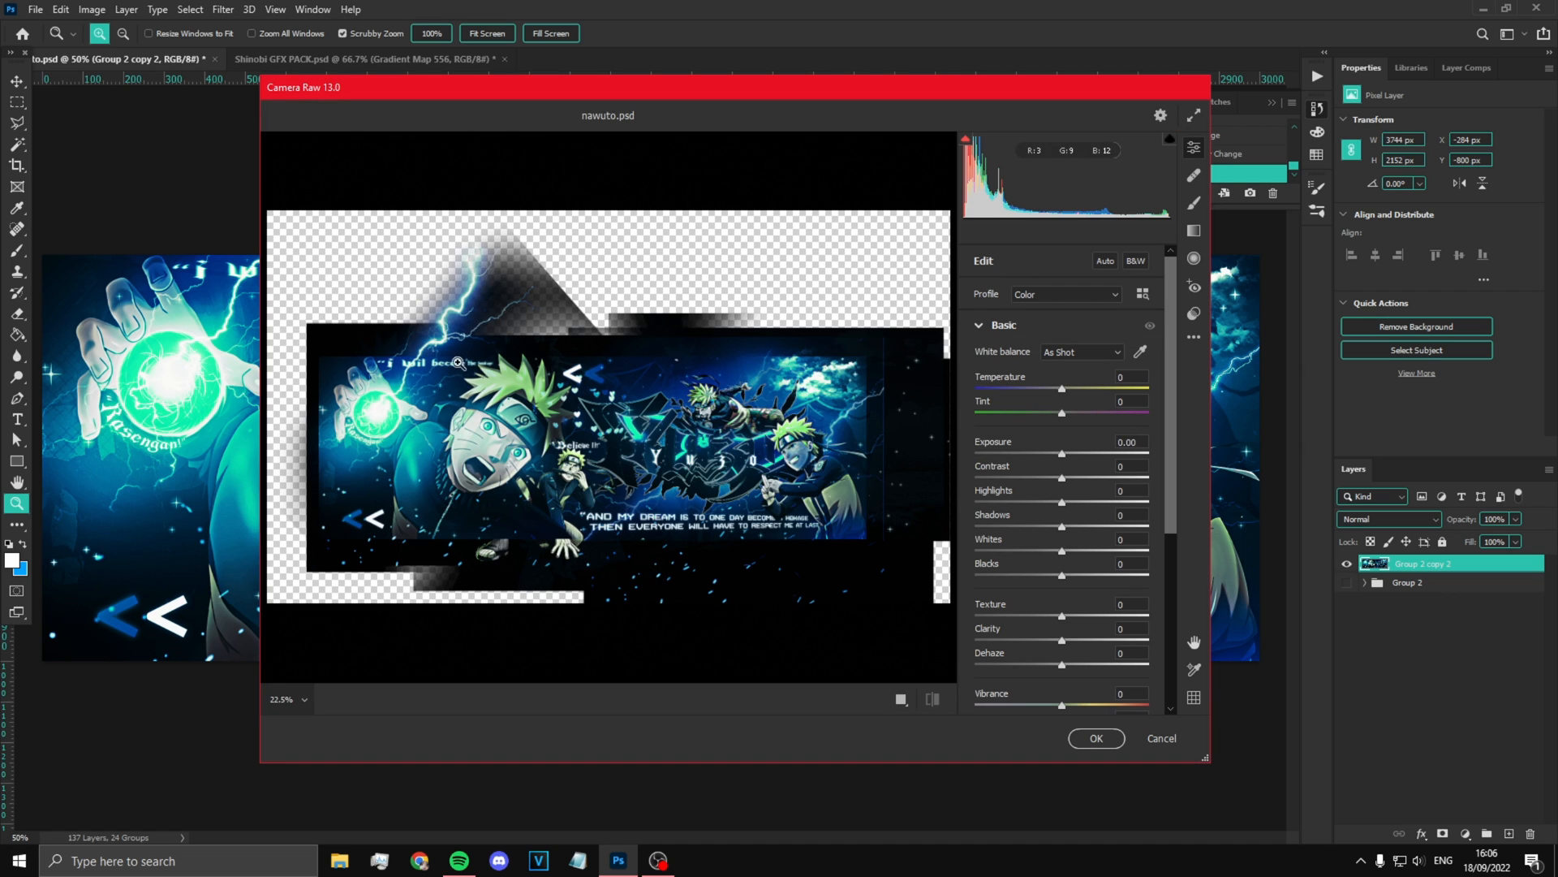
{"action": "scroll", "coordinate": [471, 432], "scroll_direction": "up", "scroll_amount": 3}
{"action": "left_click_drag", "start_coordinate": [1062, 455], "coordinate": [1064, 455]}
{"action": "left_click_drag", "start_coordinate": [1062, 479], "coordinate": [1072, 479]}
{"action": "left_click_drag", "start_coordinate": [1062, 617], "coordinate": [1111, 617]}
{"action": "left_click_drag", "start_coordinate": [1061, 642], "coordinate": [1095, 641]}
{"action": "left_click_drag", "start_coordinate": [1062, 551], "coordinate": [1055, 552]}
{"action": "left_click_drag", "start_coordinate": [1062, 503], "coordinate": [1059, 503]}
{"action": "scroll", "coordinate": [1060, 519], "scroll_direction": "down", "scroll_amount": 3}
{"action": "left_click_drag", "start_coordinate": [1062, 600], "coordinate": [1072, 600]}
{"action": "scroll", "coordinate": [1030, 444], "scroll_direction": "up", "scroll_amount": 3}
{"action": "left_click_drag", "start_coordinate": [1062, 389], "coordinate": [1054, 390]}
{"action": "scroll", "coordinate": [1055, 487], "scroll_direction": "down", "scroll_amount": 3}
Step: Adjust the Camera Raw tone curve's regions and add slight sharpening in the Detail settings
{"action": "left_click", "coordinate": [1007, 658]}
{"action": "left_click_drag", "start_coordinate": [1062, 580], "coordinate": [1047, 581]}
{"action": "left_click_drag", "start_coordinate": [1061, 604], "coordinate": [1071, 629]}
{"action": "left_click_drag", "start_coordinate": [1061, 654], "coordinate": [1060, 654]}
{"action": "left_click", "coordinate": [1006, 684]}
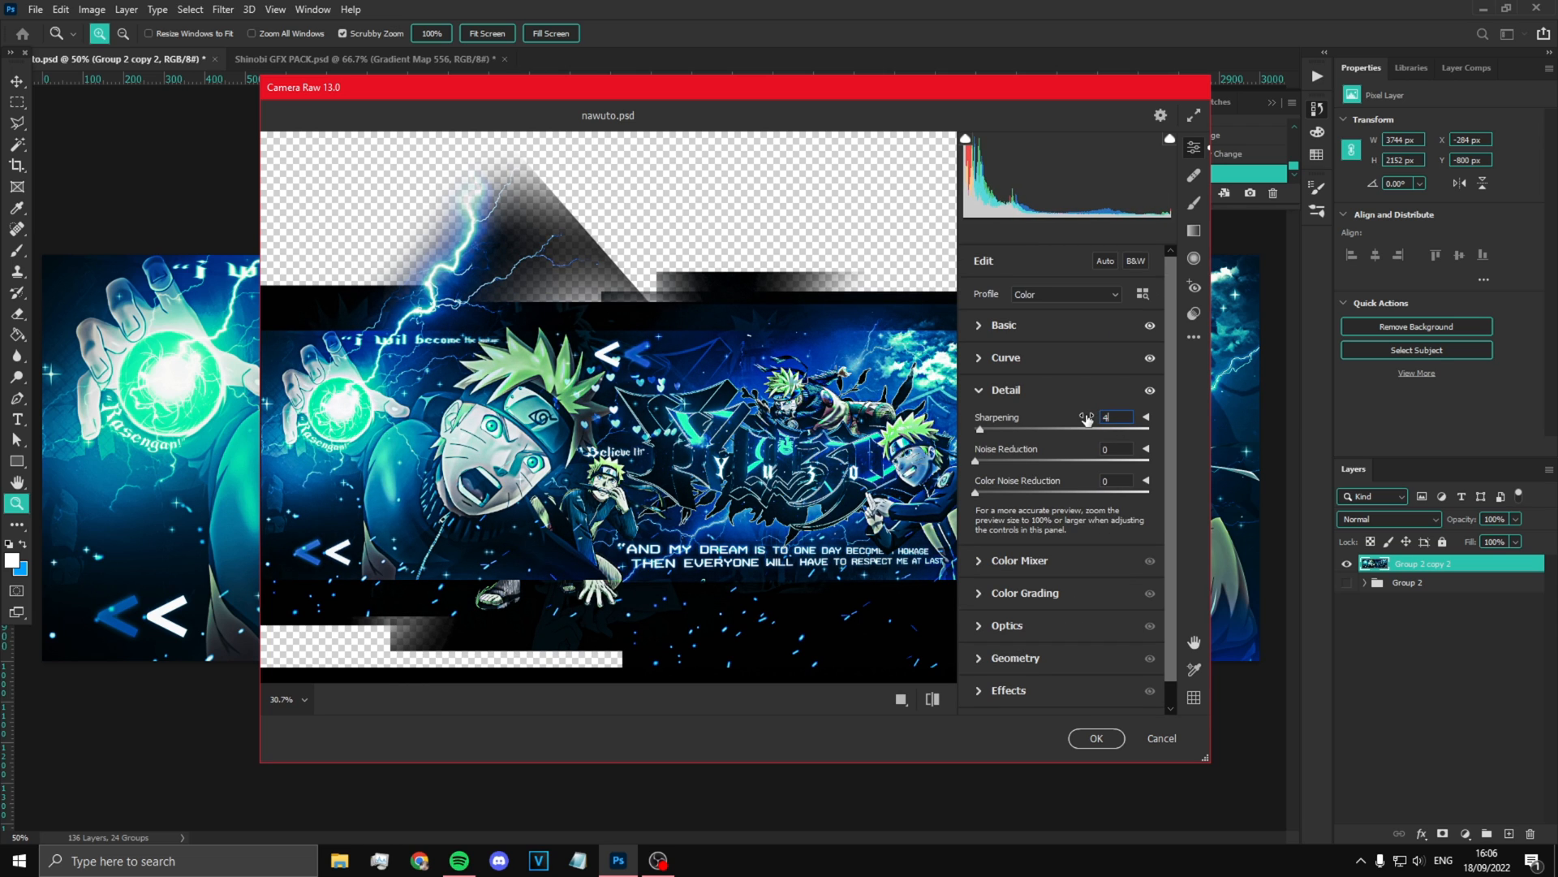
Step: Color grade the midtones and shadows toward cyan and the highlights toward blue, and apply the Camera Raw Filter
{"action": "left_click", "coordinate": [984, 560]}
{"action": "left_click", "coordinate": [994, 620]}
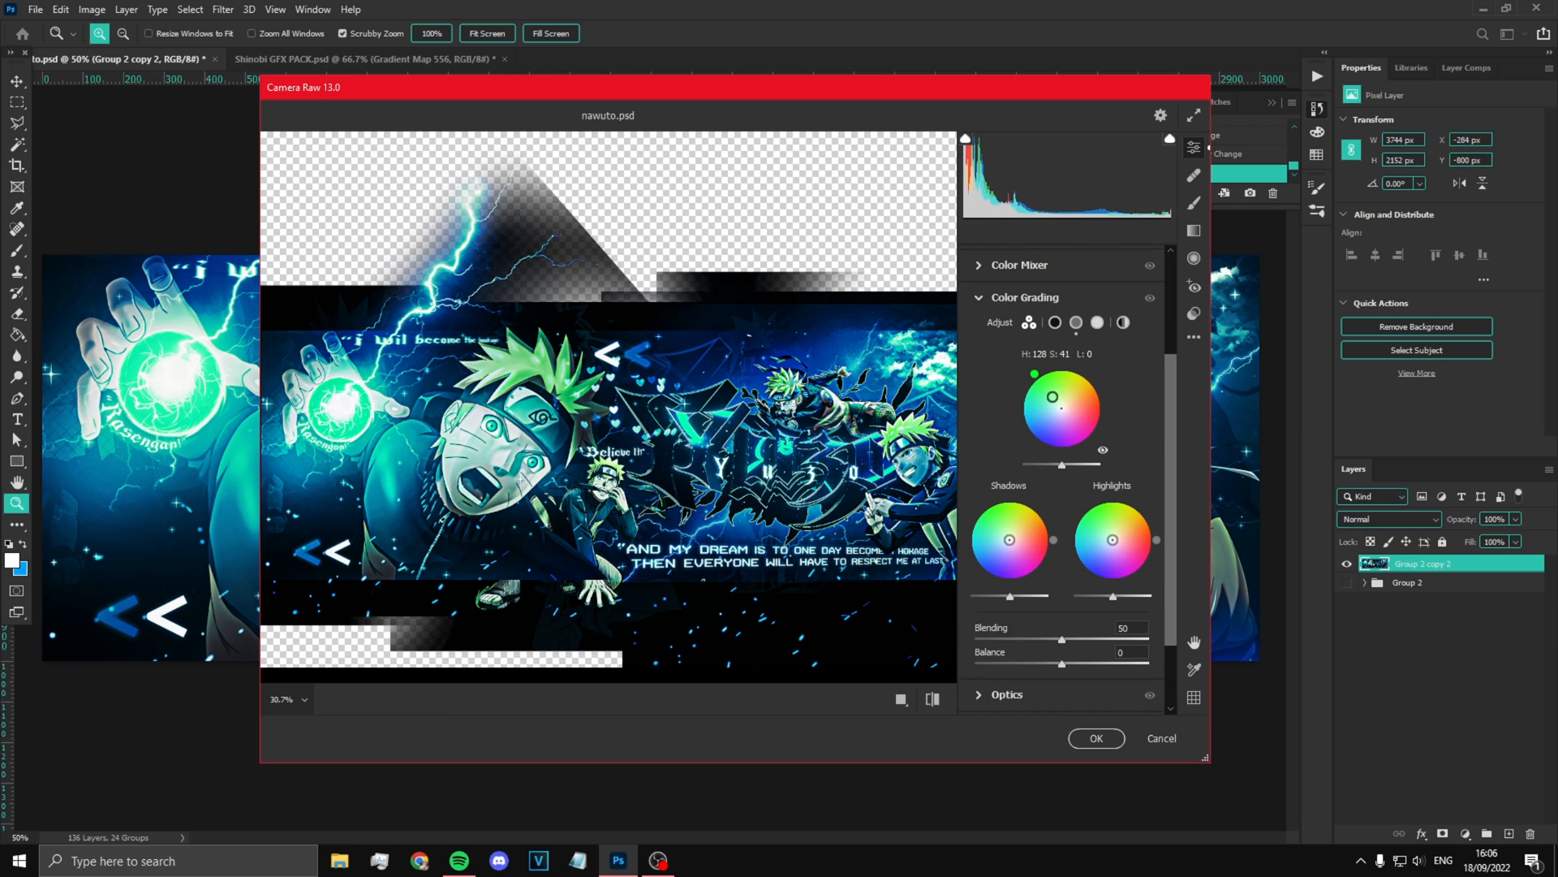
{"action": "mouse_move", "coordinate": [1010, 540]}
{"action": "left_mouse_down"}
{"action": "mouse_move", "coordinate": [1016, 554]}
{"action": "mouse_move", "coordinate": [1004, 540]}
{"action": "left_mouse_up"}
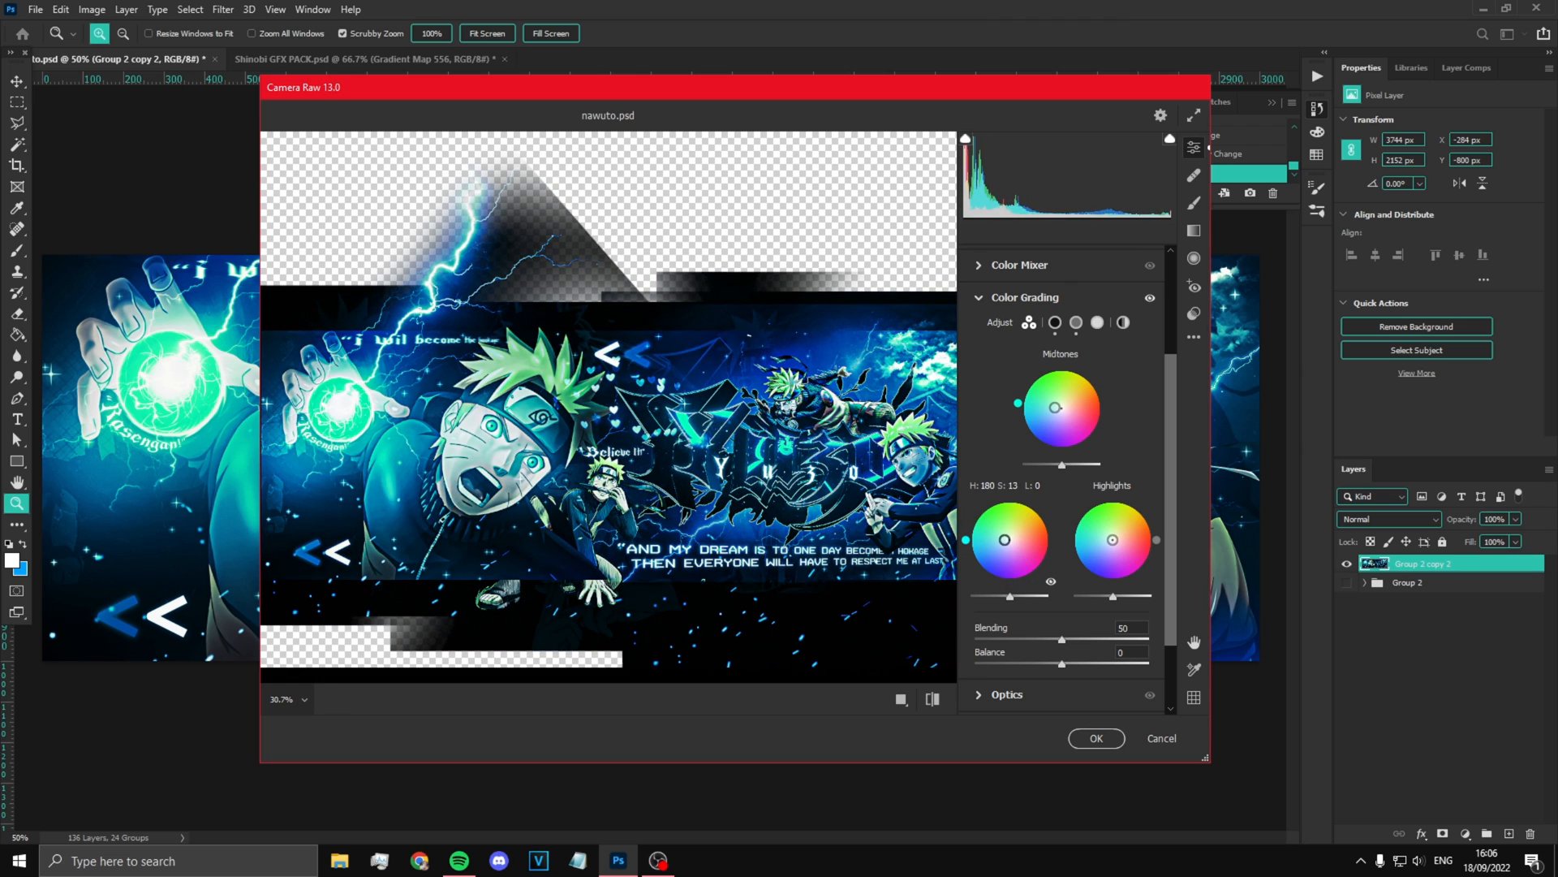
{"action": "left_click_drag", "start_coordinate": [1102, 552], "coordinate": [1107, 540]}
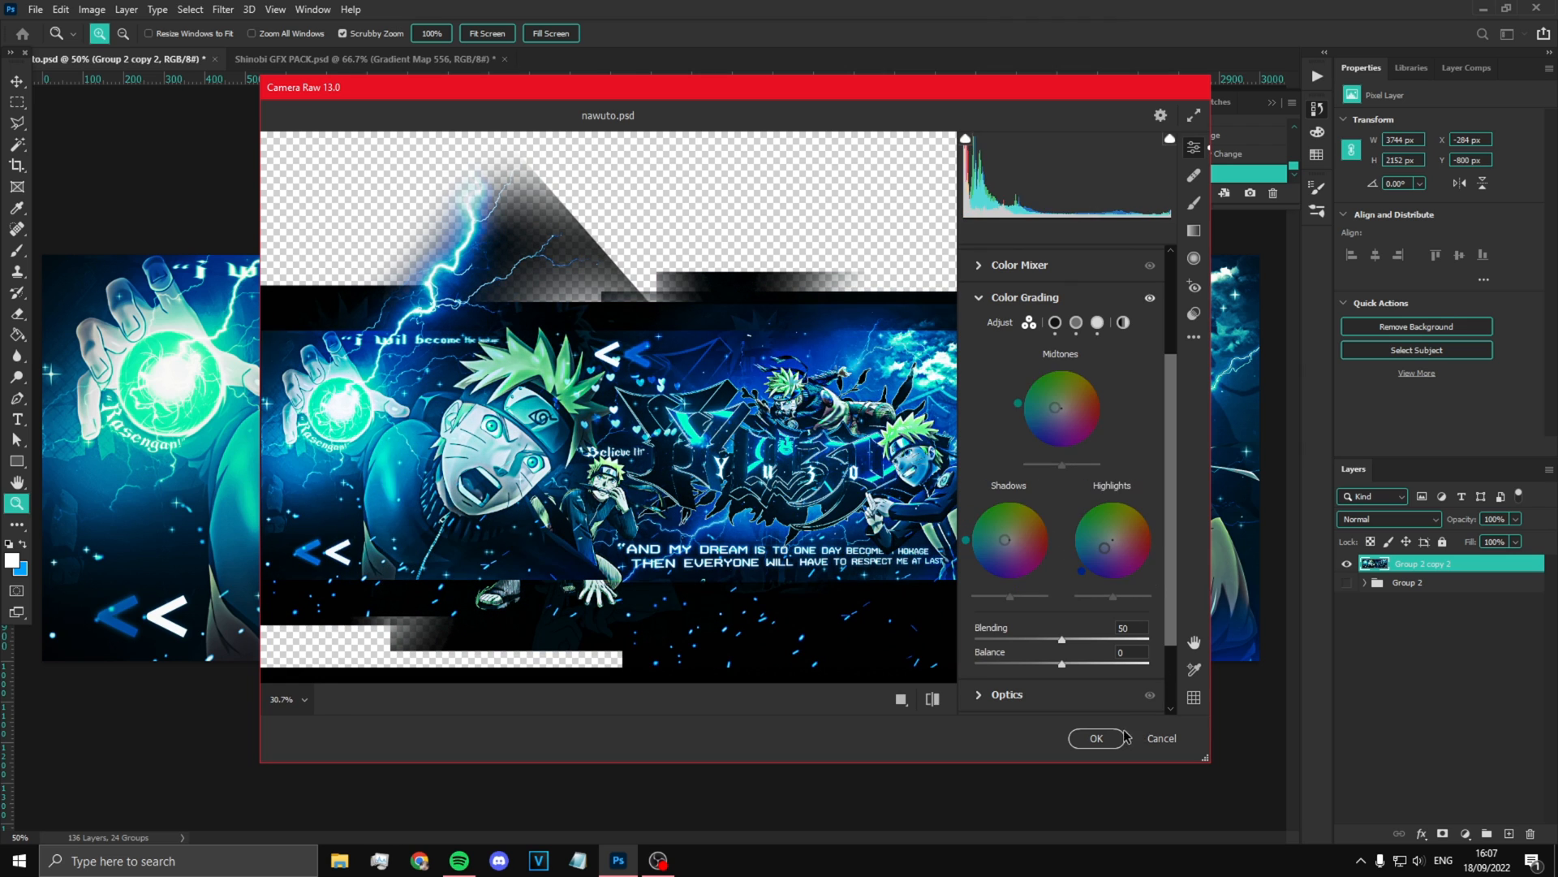
{"action": "left_click", "coordinate": [1096, 738]}
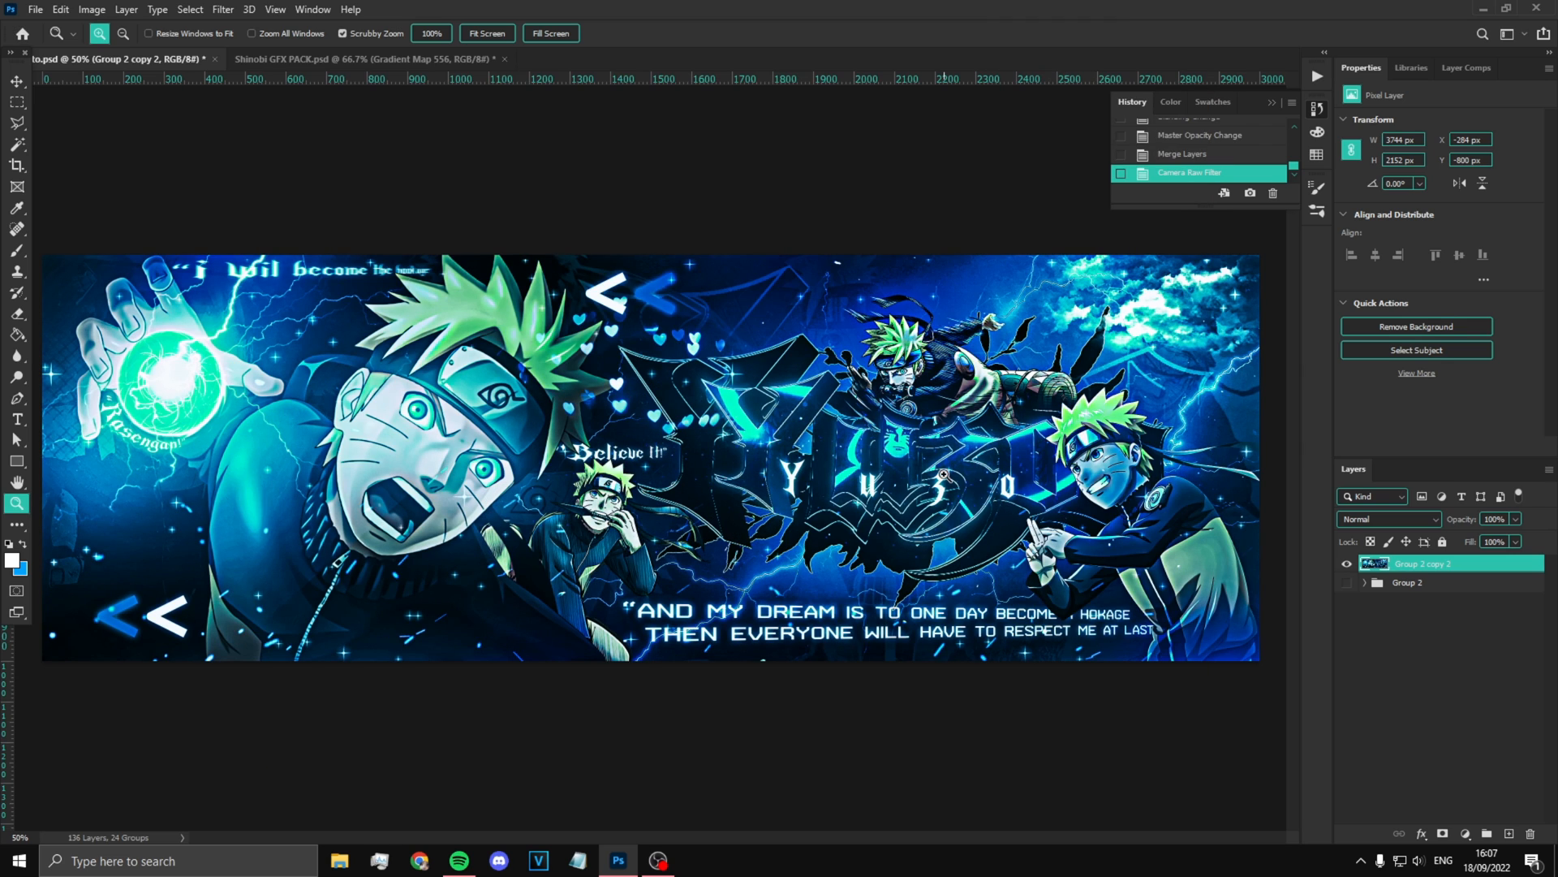
Step: Close the Shinobi GFX PACK.psd document without saving it
{"action": "scroll", "coordinate": [875, 497], "scroll_direction": "down", "scroll_amount": 2}
{"action": "scroll", "coordinate": [431, 328], "scroll_direction": "up", "scroll_amount": 4}
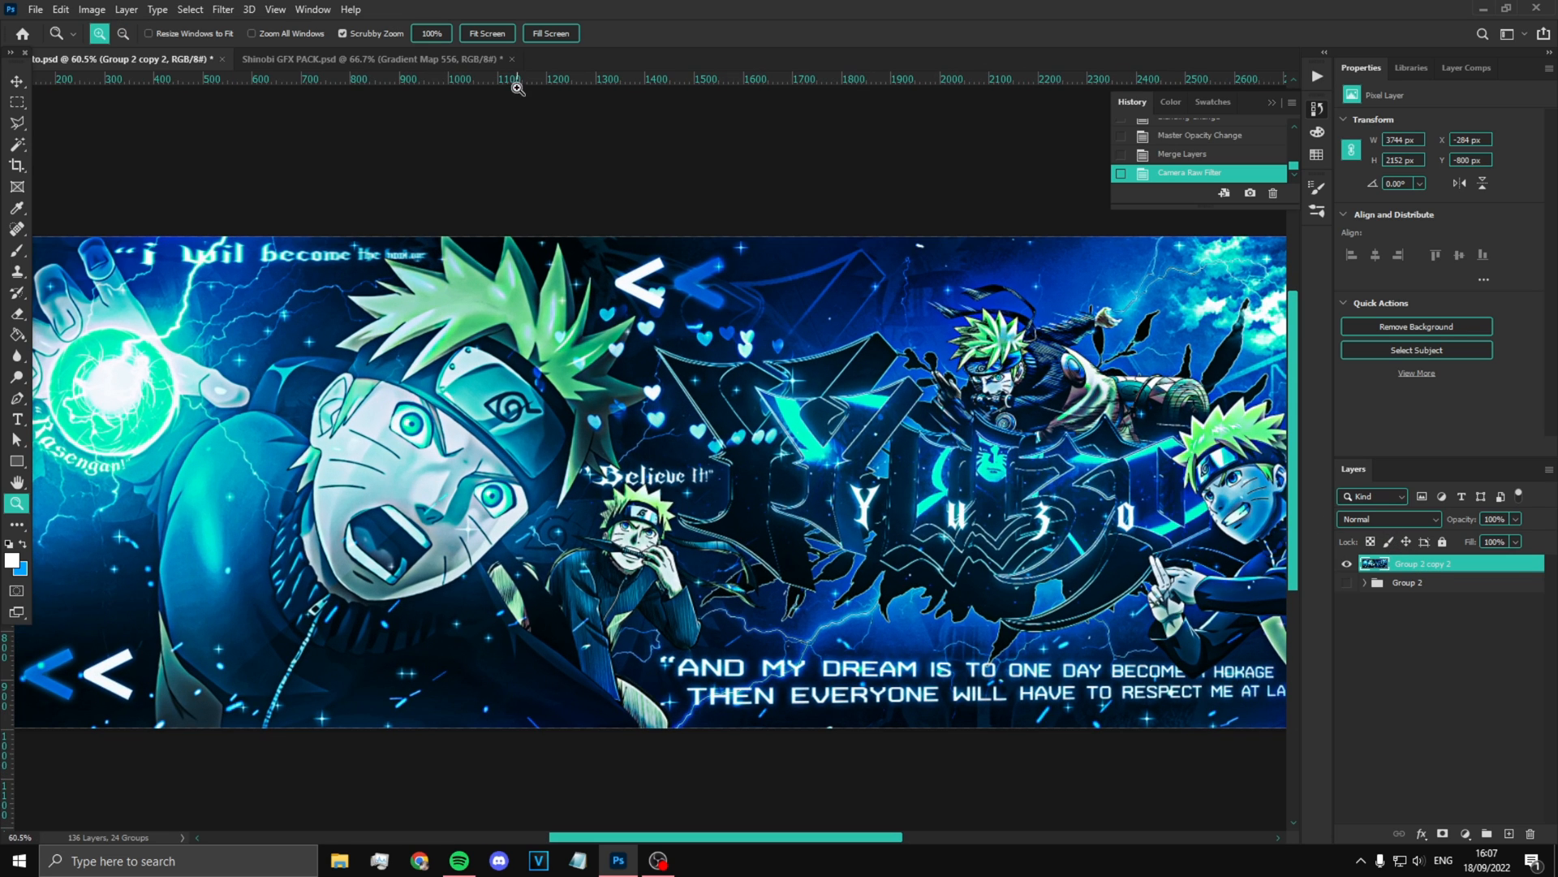
{"action": "left_click", "coordinate": [514, 61]}
{"action": "left_click", "coordinate": [779, 320]}
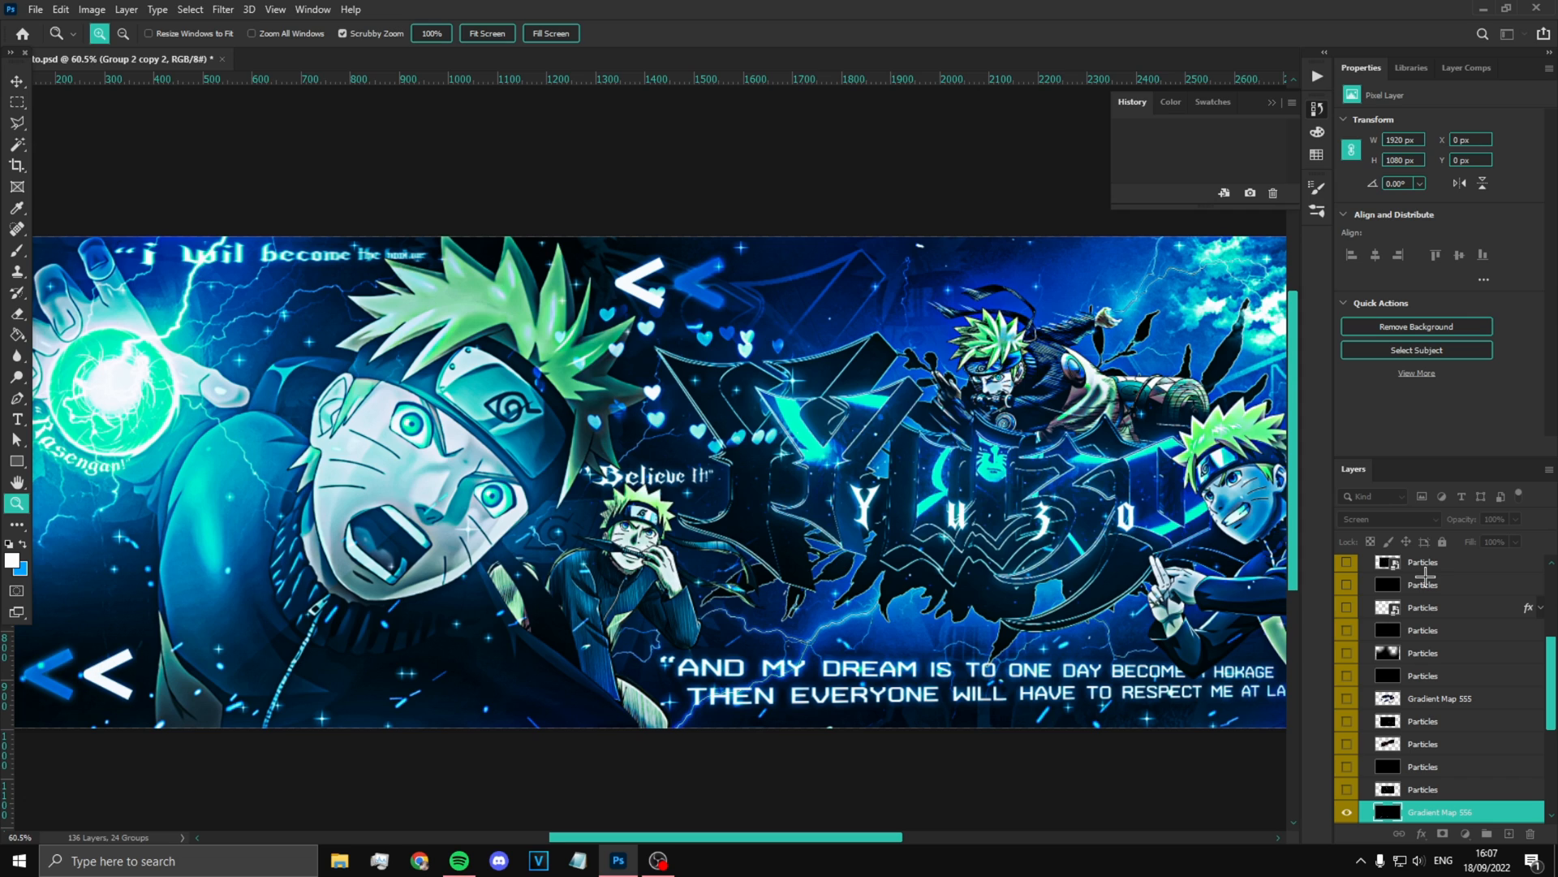
Step: Duplicate the banner layer, apply a 10 px Gaussian Blur to the copy and set its blend mode to Lighten
{"action": "key", "text": "ctrl+j"}
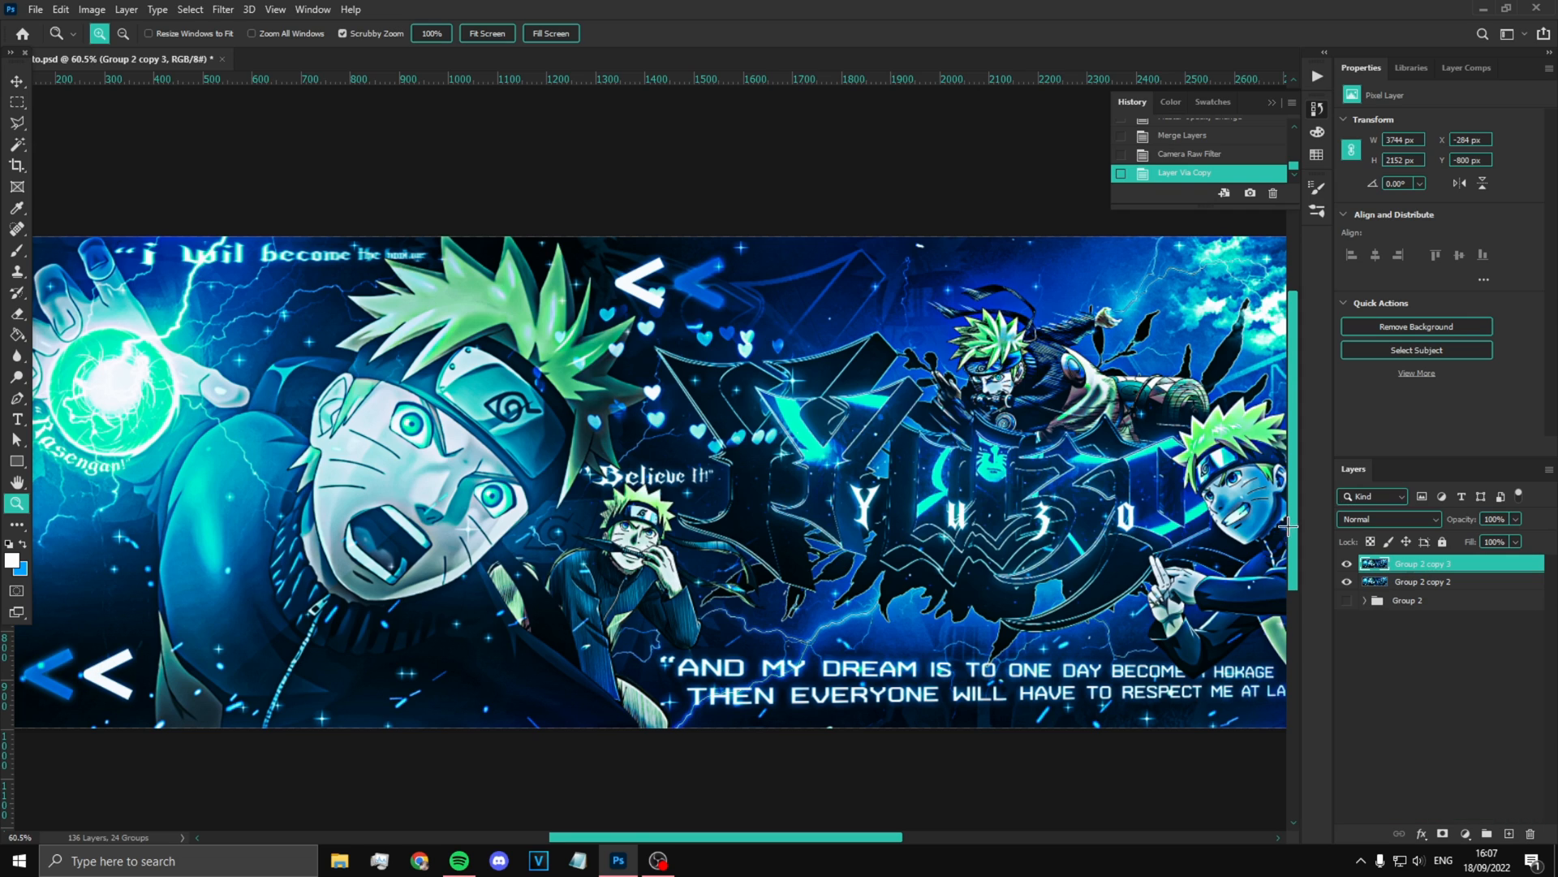
{"action": "left_click", "coordinate": [239, 11]}
{"action": "mouse_move", "coordinate": [389, 218]}
{"action": "left_click", "coordinate": [455, 276]}
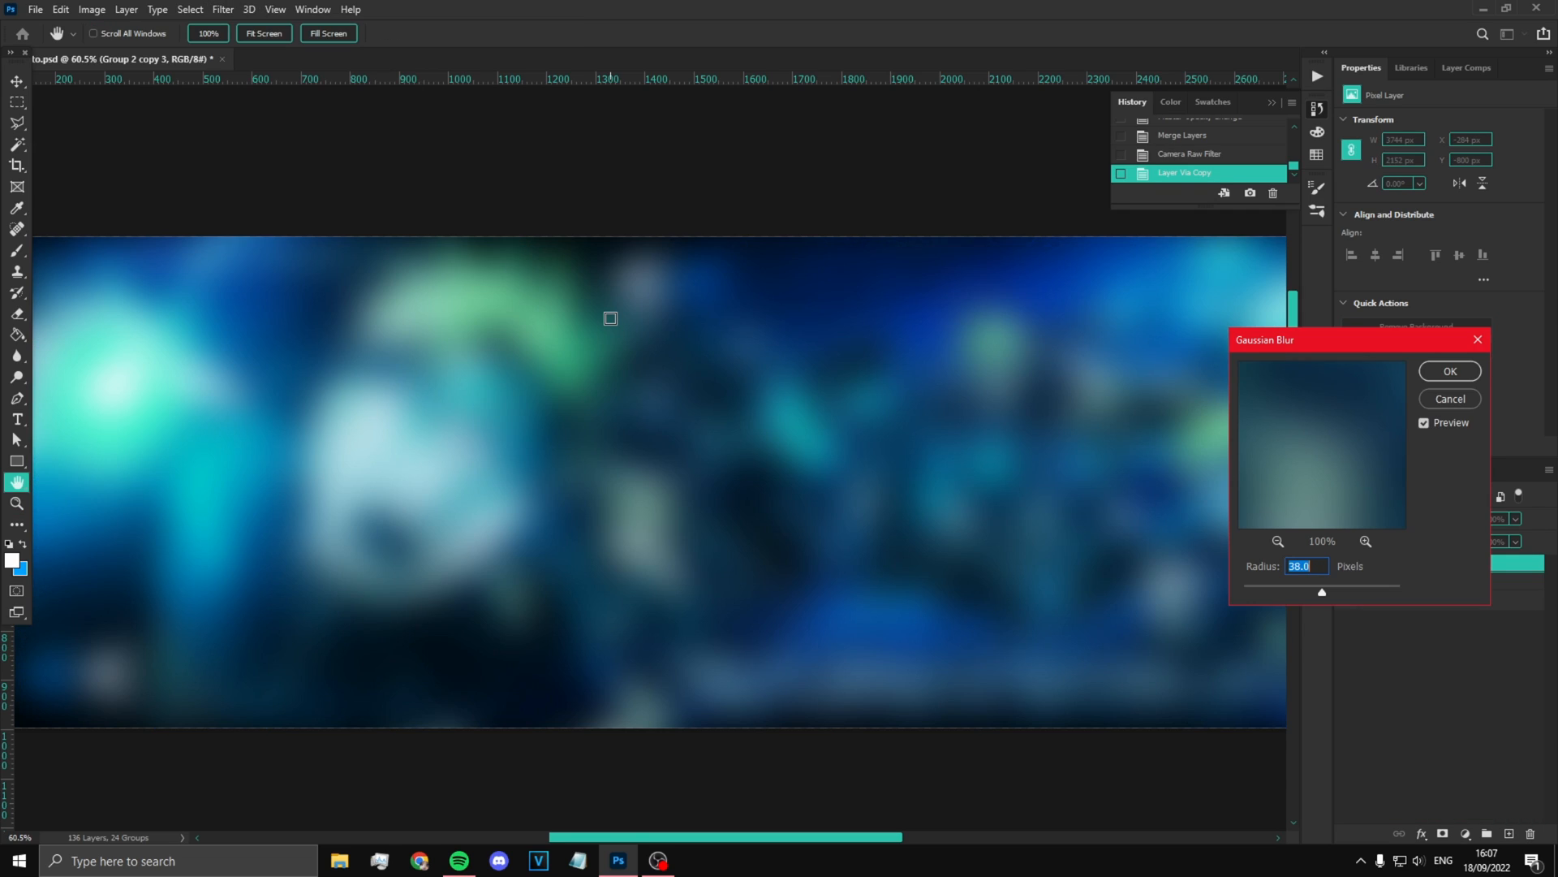
{"action": "key", "text": "Return"}
{"action": "key", "text": "z"}
{"action": "left_click", "coordinate": [1389, 518]}
{"action": "left_click", "coordinate": [1380, 560]}
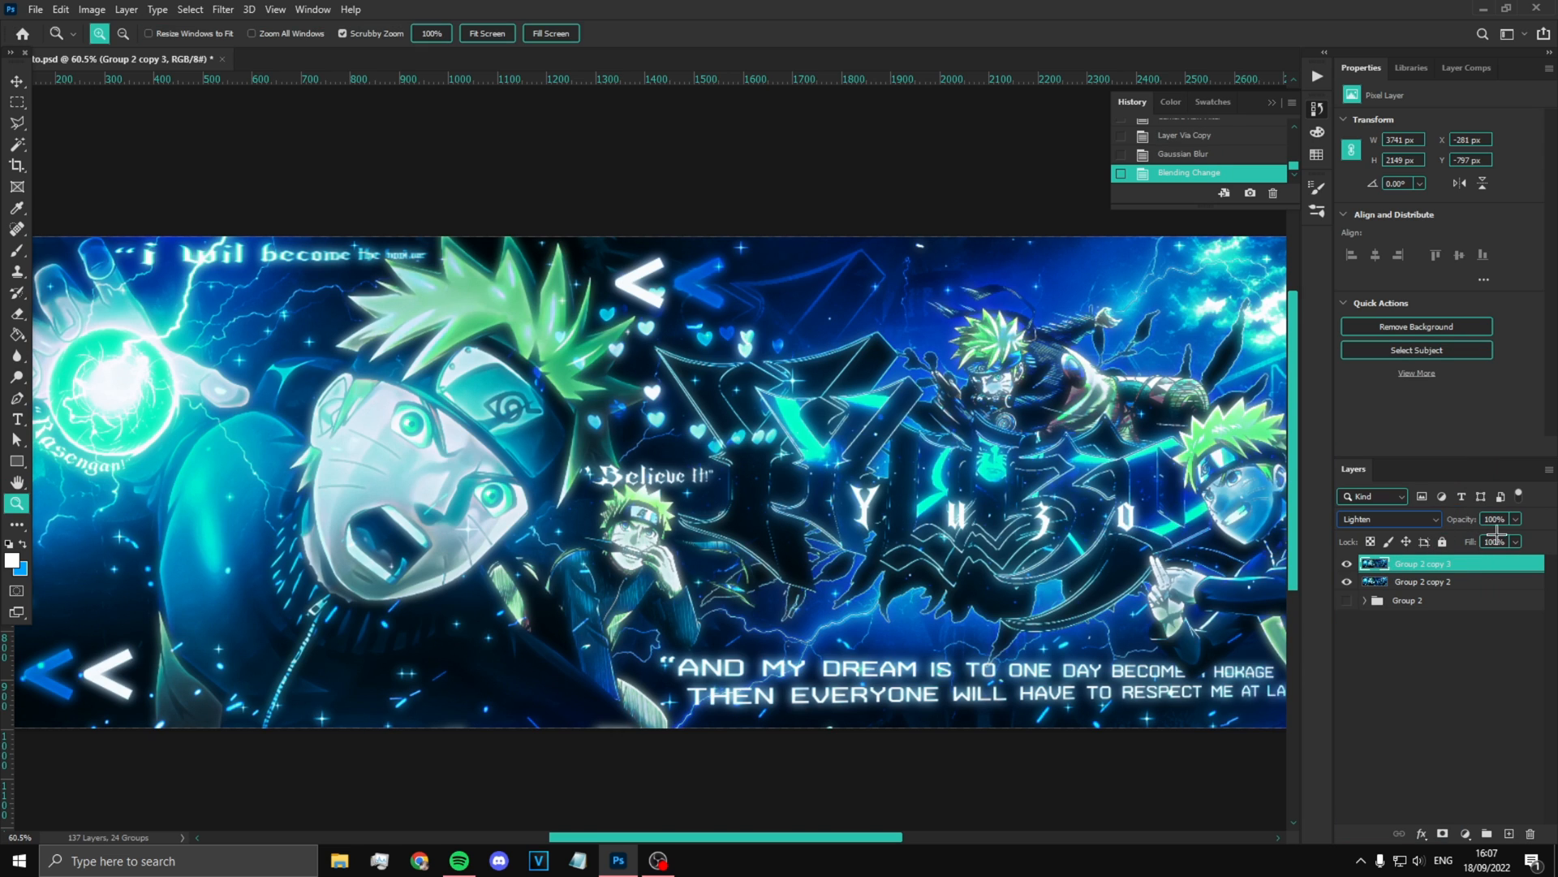
Step: Lower the blurred Lighten layer's opacity to 53% and merge it with the banner layer below
{"action": "left_click_drag", "start_coordinate": [1515, 519], "coordinate": [1485, 537]}
{"action": "key", "text": "ctrl+minus"}
{"action": "key", "text": "ctrl+e"}
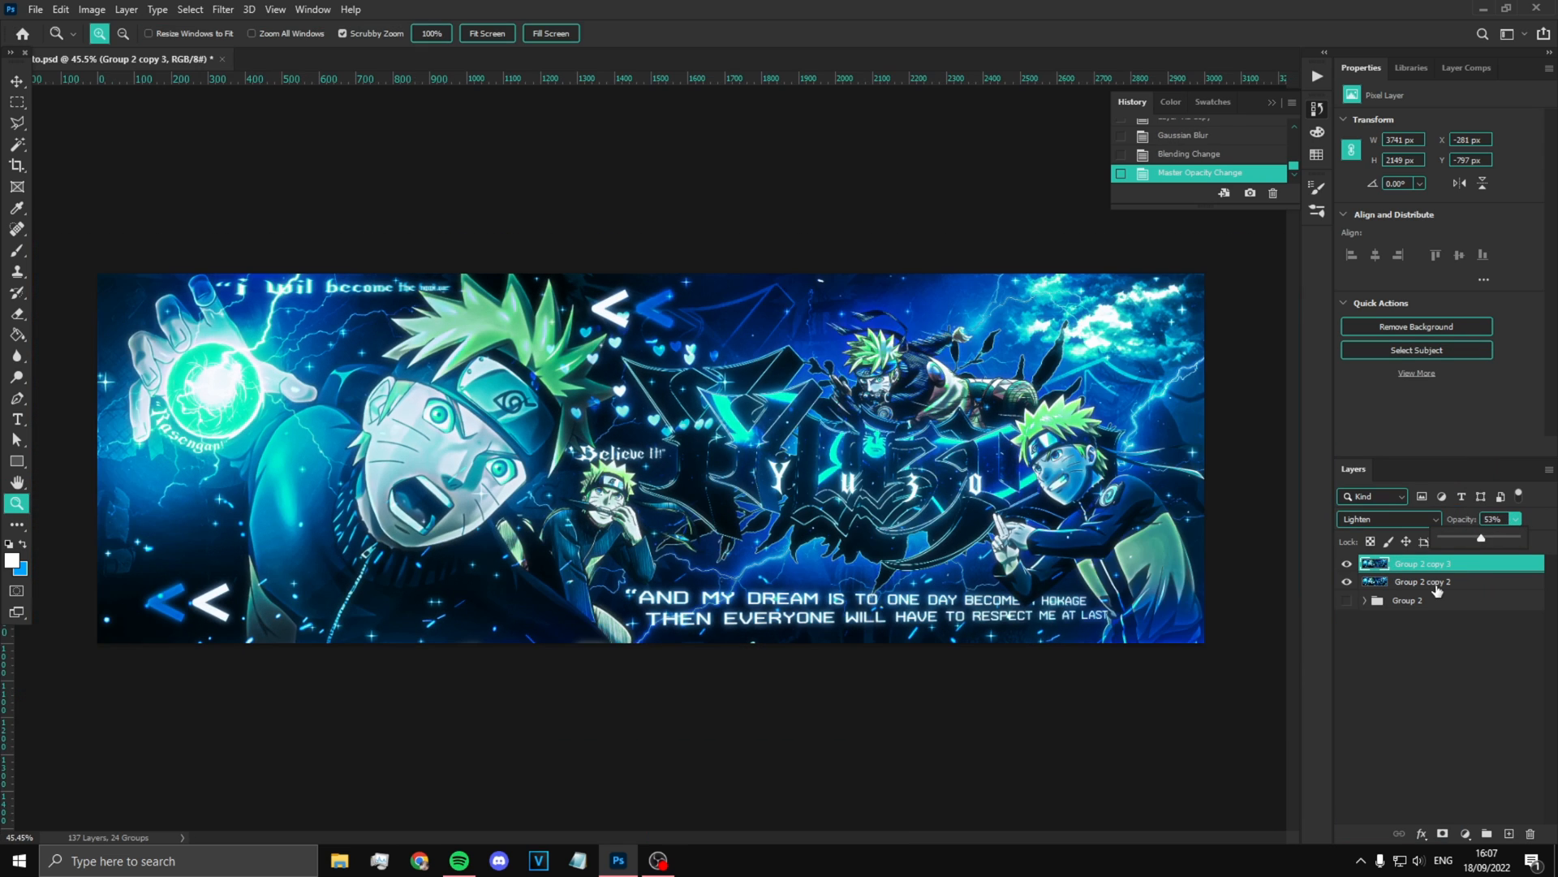
Step: Duplicate the merged banner layer and apply a Gaussian Blur with a 38 px radius to the copy
{"action": "key", "text": "ctrl+j"}
{"action": "left_click", "coordinate": [222, 9]}
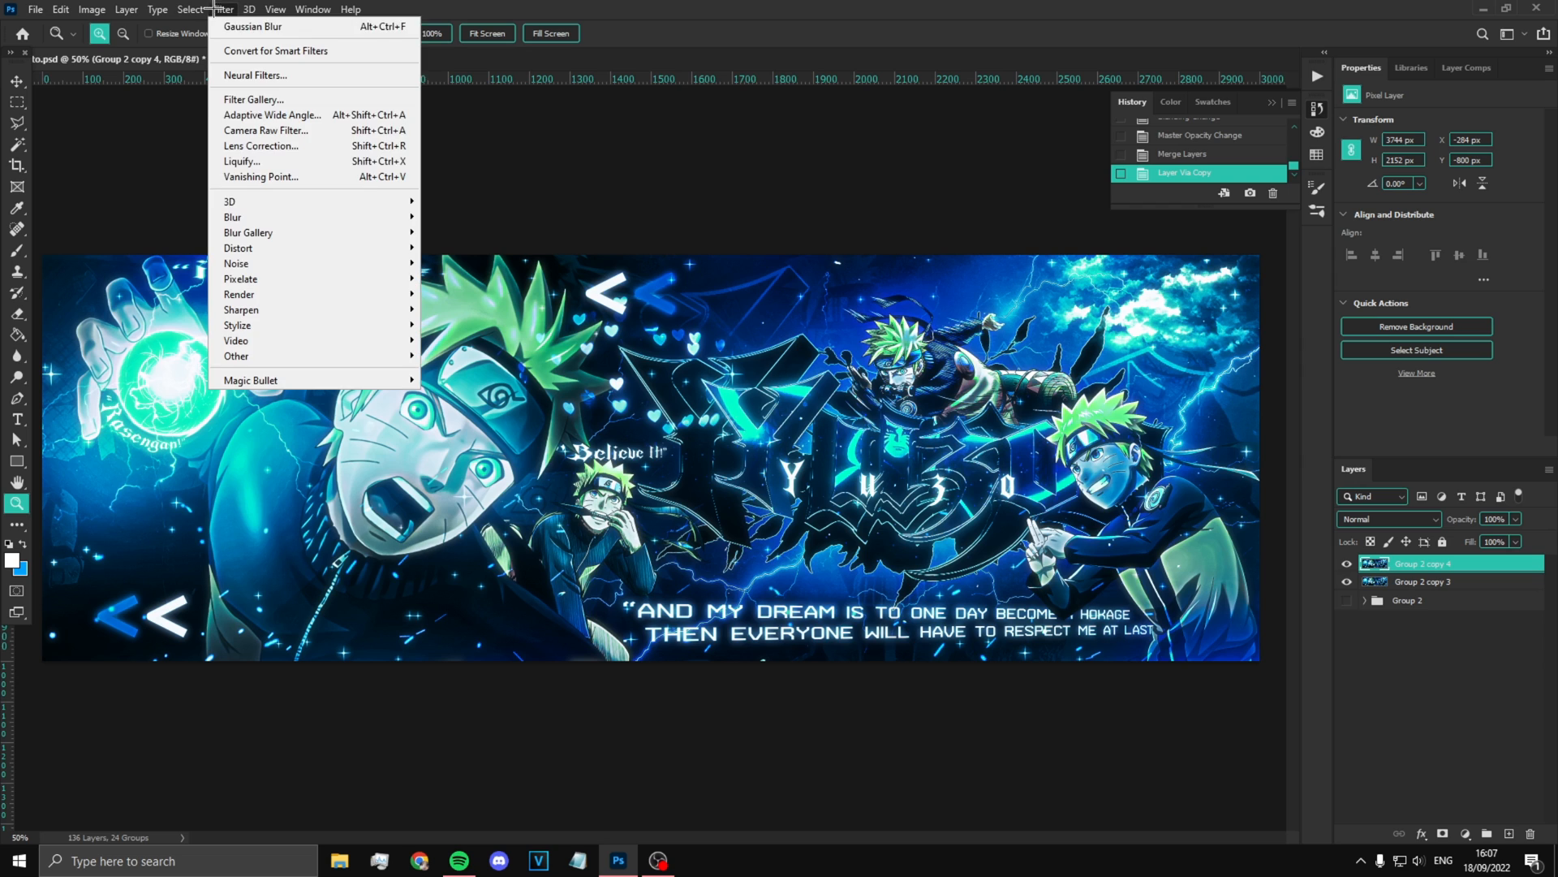
{"action": "mouse_move", "coordinate": [331, 216]}
{"action": "left_click", "coordinate": [472, 279]}
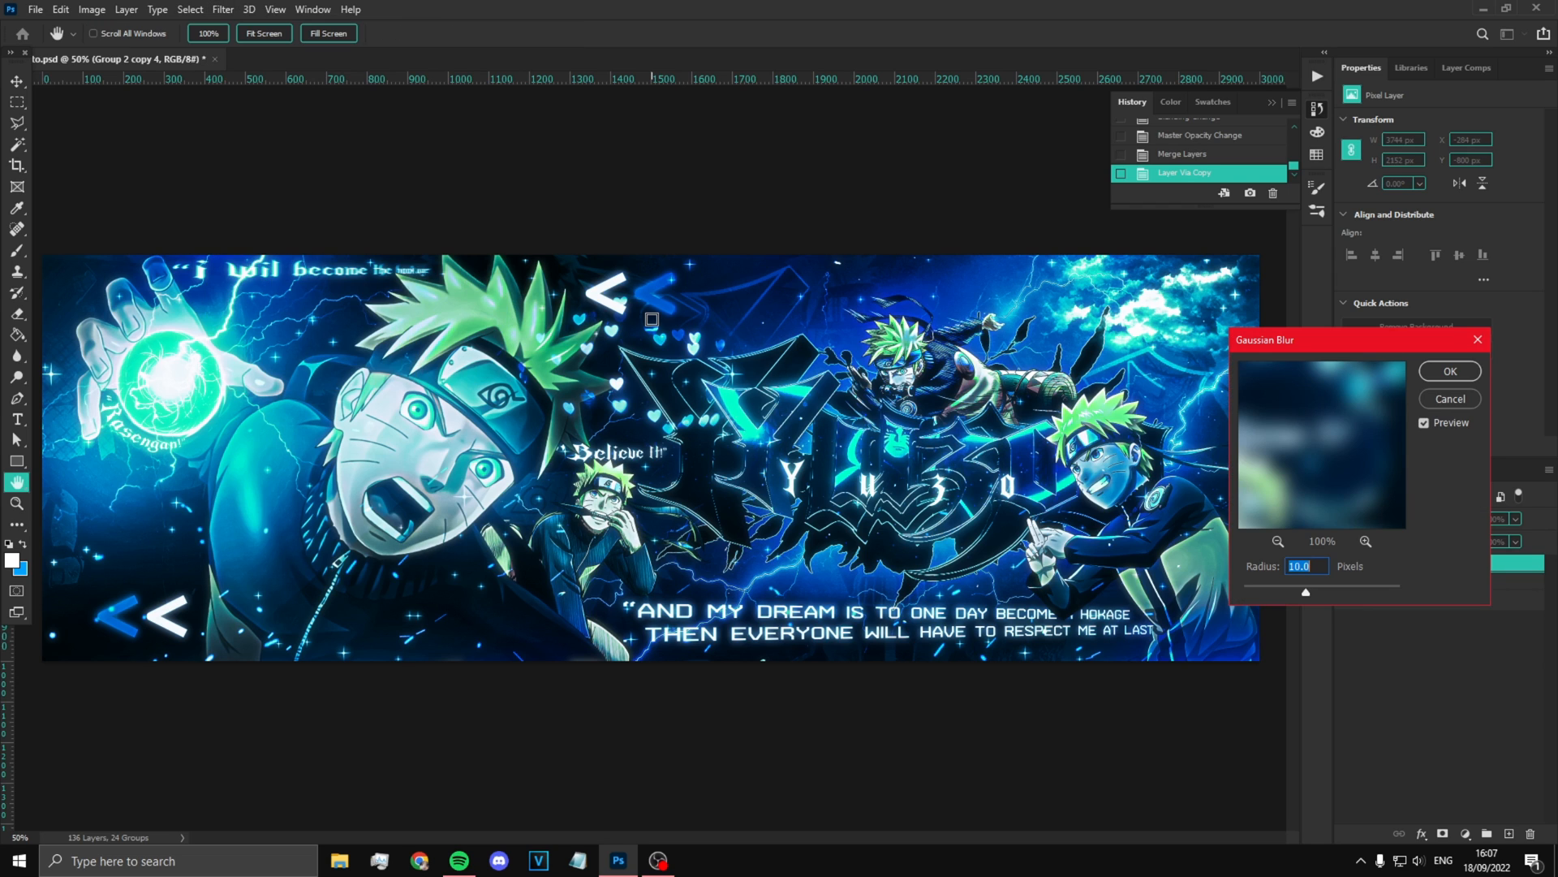
{"action": "type", "text": "38"}
{"action": "key", "text": "Return"}
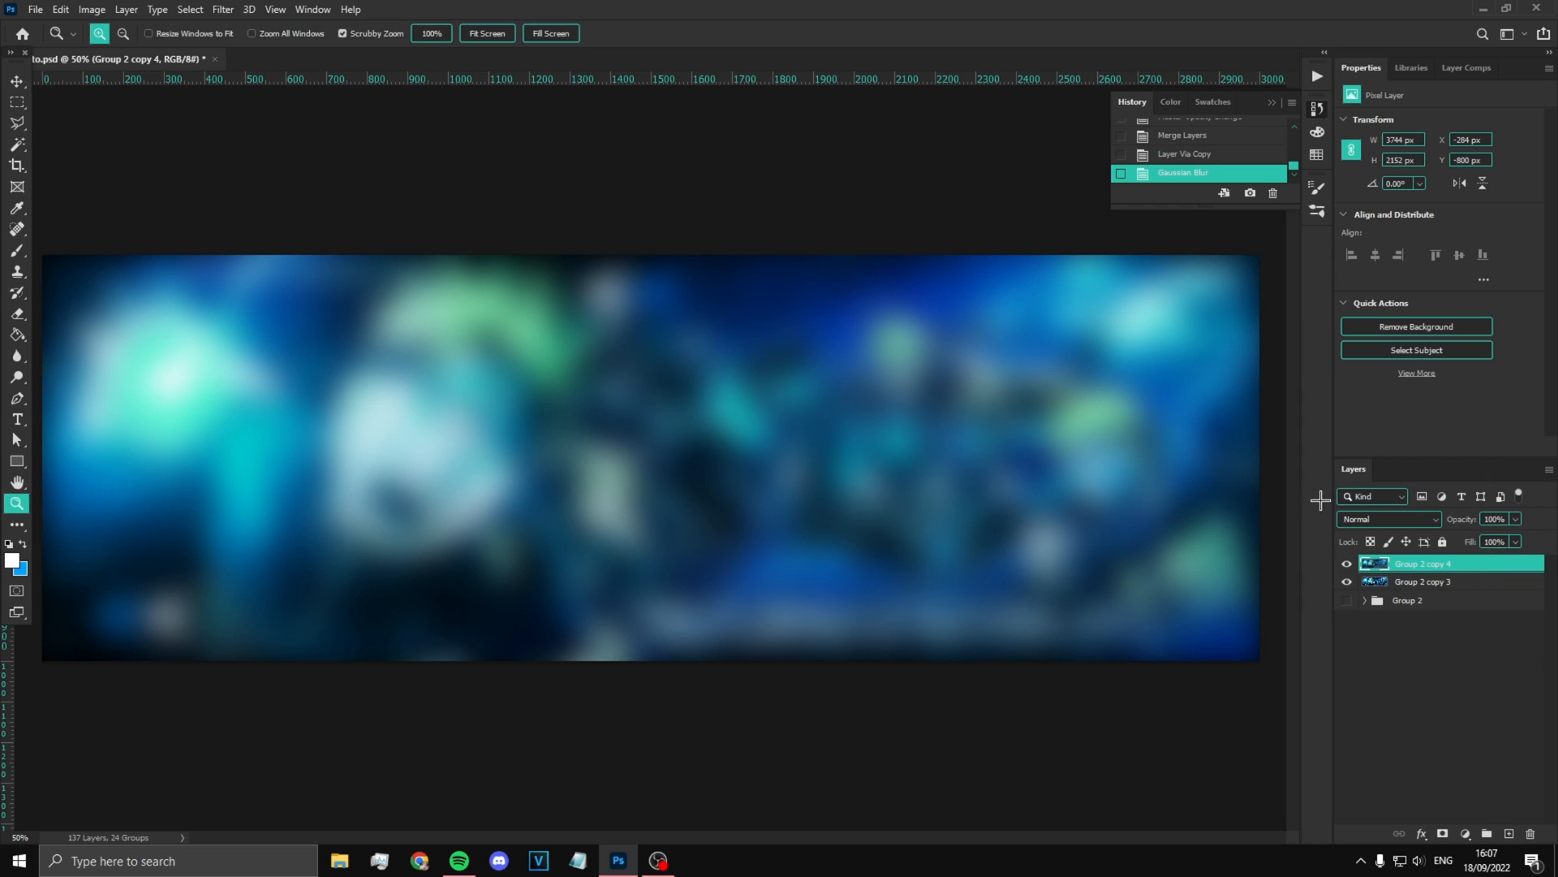
Step: Change the blurred copy's blend mode, reduce its opacity and merge it into the banner layer below
{"action": "left_click", "coordinate": [1390, 519]}
{"action": "left_click", "coordinate": [1372, 552]}
{"action": "left_click", "coordinate": [1514, 519]}
{"action": "left_click_drag", "start_coordinate": [1520, 537], "coordinate": [1472, 536]}
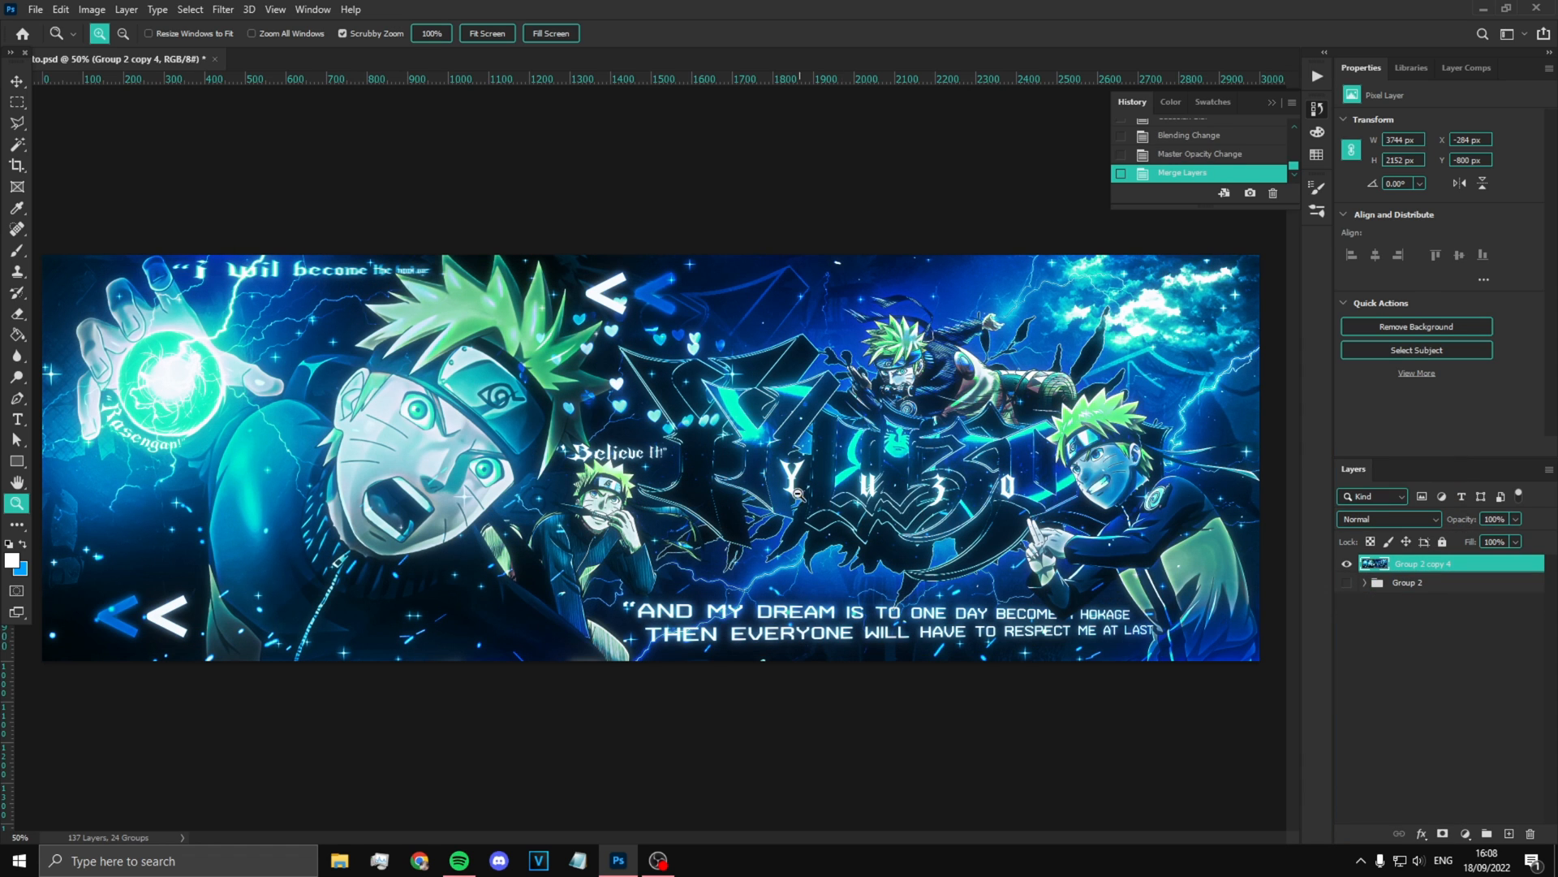
Step: Examine the glow on the merged banner up close and as a whole
{"action": "scroll", "coordinate": [777, 515], "scroll_direction": "down", "scroll_amount": 3}
{"action": "scroll", "coordinate": [777, 515], "scroll_direction": "up", "scroll_amount": 4}
{"action": "scroll", "coordinate": [675, 514], "scroll_direction": "down", "scroll_amount": 4}
{"action": "right_click", "coordinate": [535, 508]}
{"action": "left_click", "coordinate": [564, 516]}
{"action": "scroll", "coordinate": [685, 505], "scroll_direction": "down", "scroll_amount": 3}
{"action": "right_click", "coordinate": [688, 510]}
{"action": "left_click", "coordinate": [727, 519]}
{"action": "left_click", "coordinate": [846, 521]}
Step: Duplicate the merged banner layer
{"action": "key", "text": "ctrl+j"}
{"action": "left_click", "coordinate": [223, 9]}
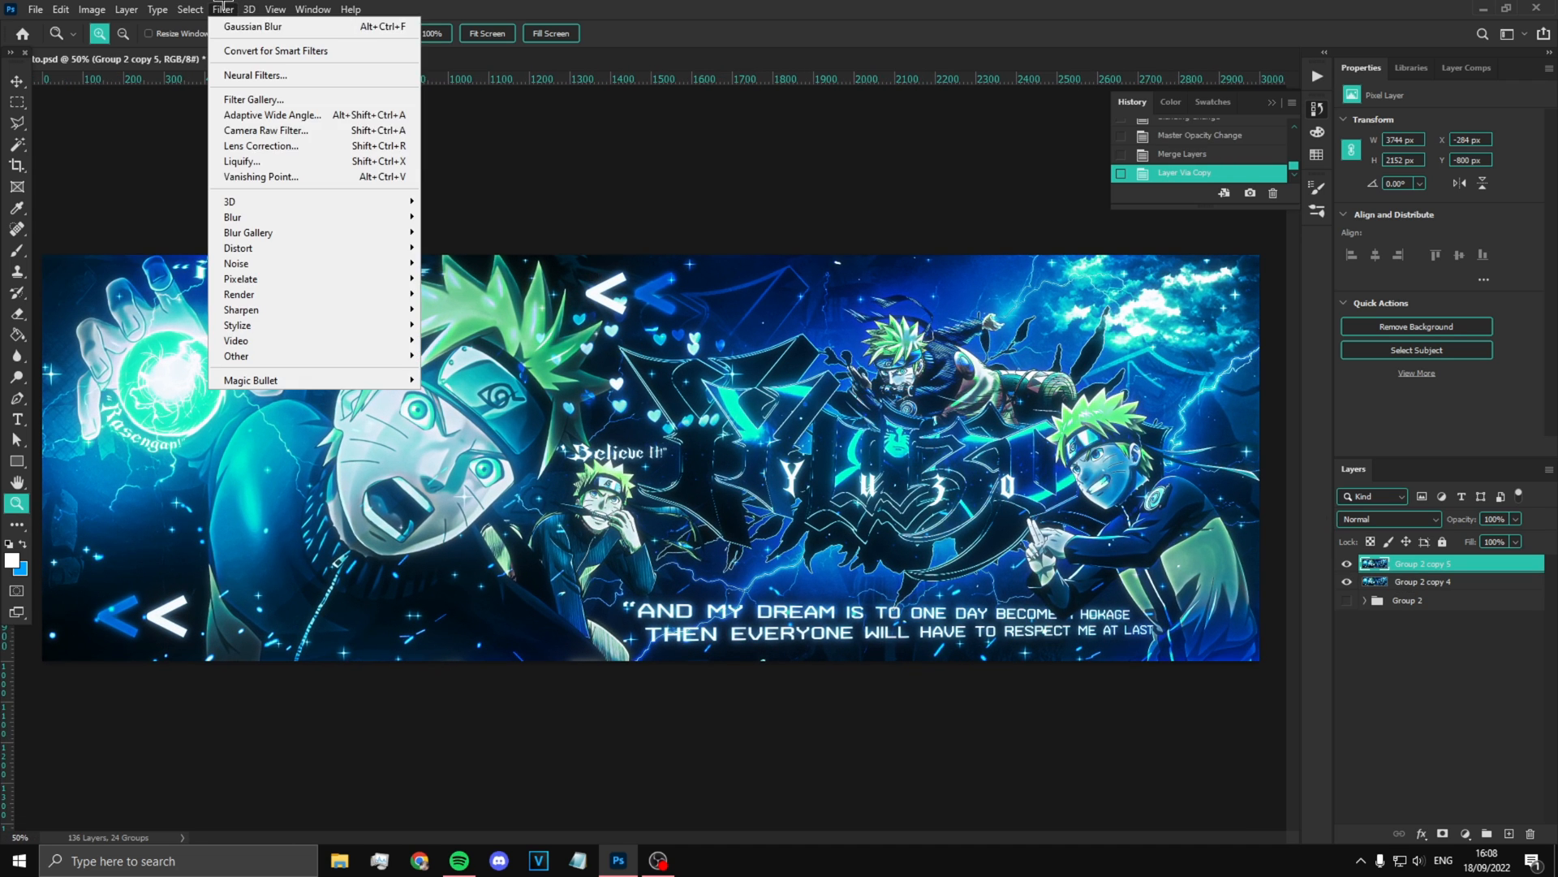
{"action": "left_click", "coordinate": [280, 101]}
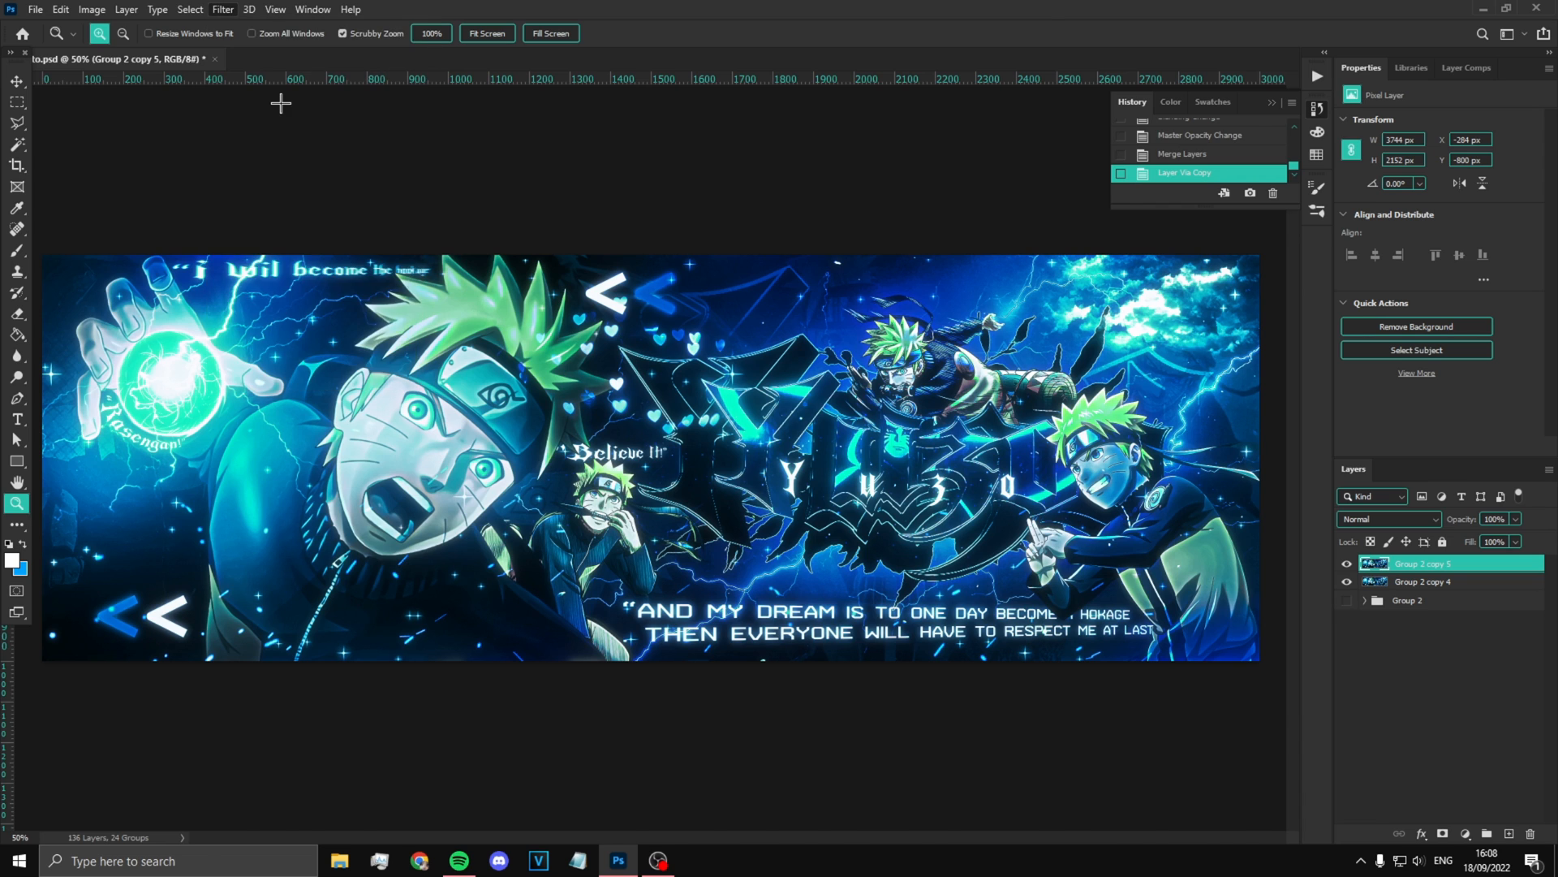
{"action": "left_click", "coordinate": [1088, 351]}
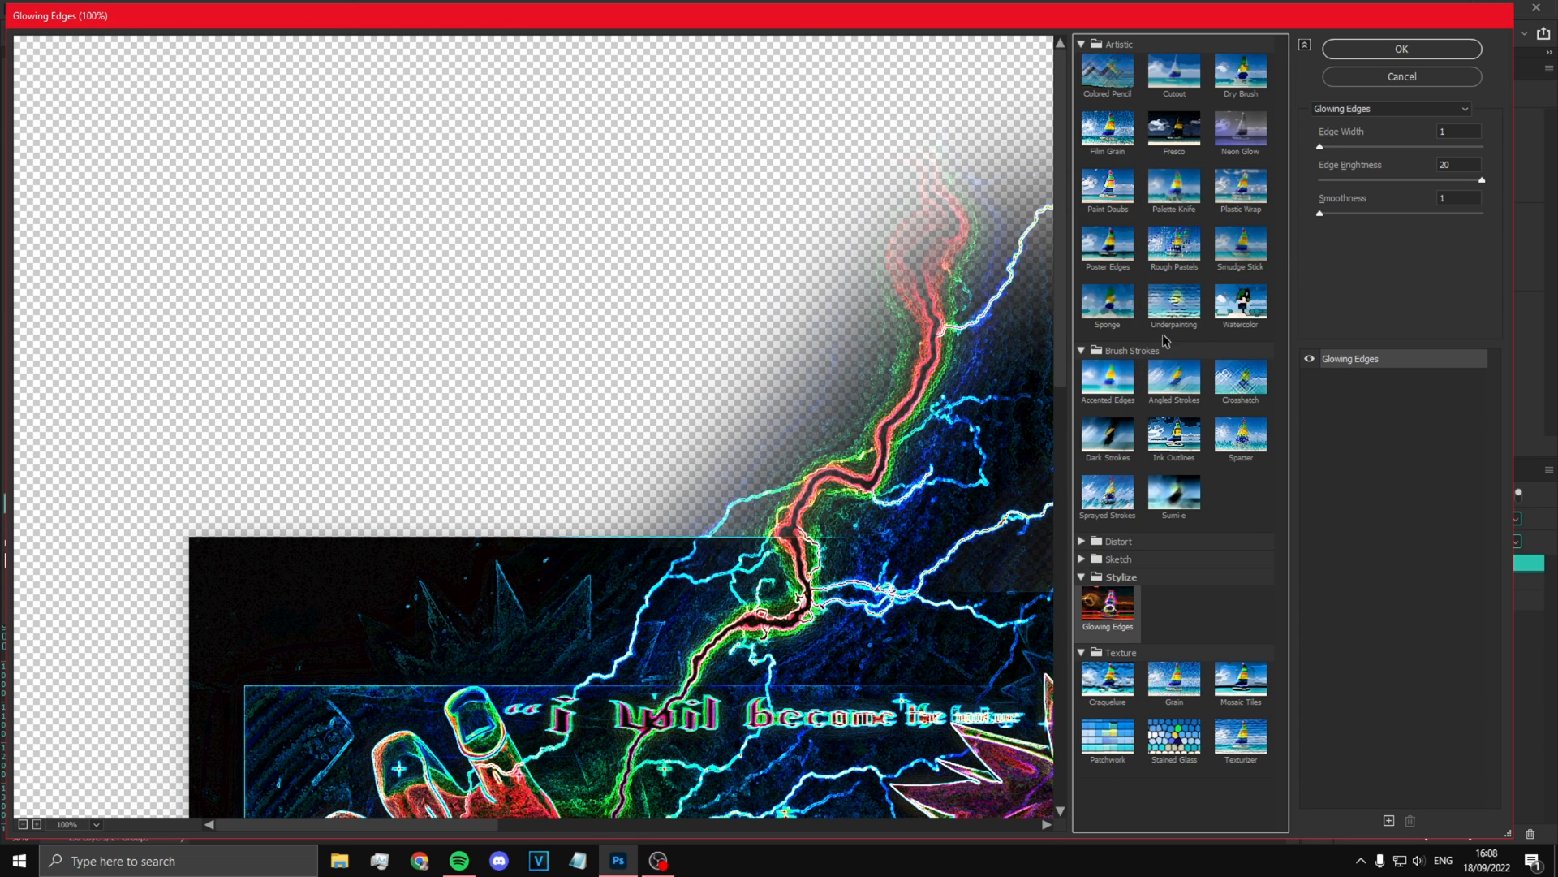
{"action": "left_click", "coordinate": [1395, 78]}
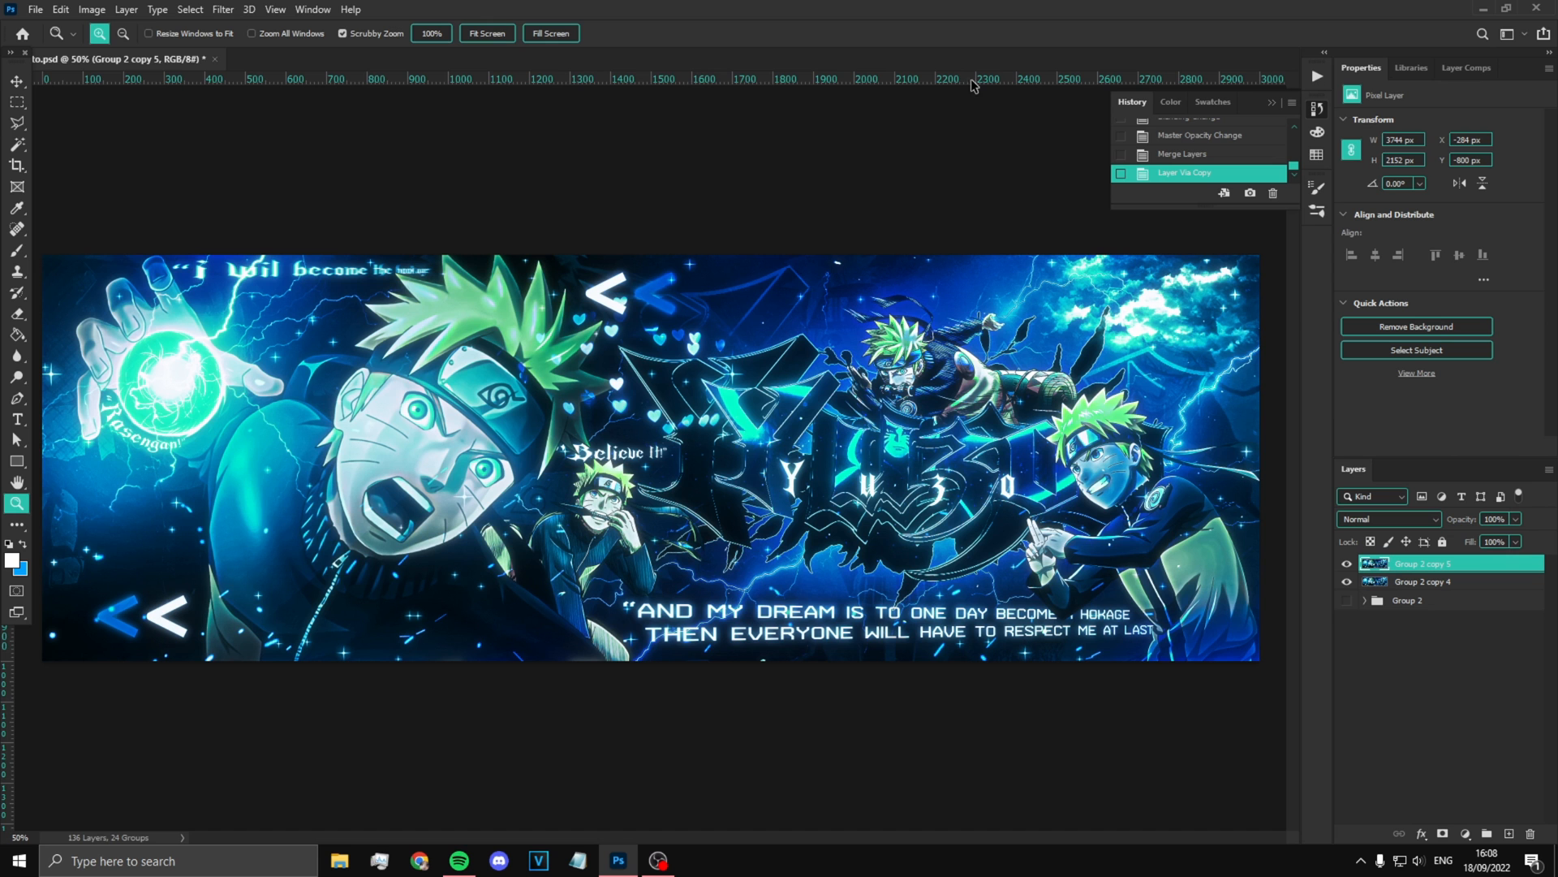
Step: Apply a Radial Blur to the duplicated banner layer
{"action": "left_click", "coordinate": [228, 8]}
{"action": "mouse_move", "coordinate": [292, 217]}
{"action": "left_click", "coordinate": [459, 325]}
{"action": "left_click", "coordinate": [848, 318]}
{"action": "left_click", "coordinate": [971, 229]}
Step: Erase the radial blur over the central characters and text with a large soft eraser, and merge the layer down
{"action": "key", "text": "e"}
{"action": "mouse_move", "coordinate": [379, 391]}
{"action": "left_mouse_down"}
{"action": "mouse_move", "coordinate": [449, 407]}
{"action": "mouse_move", "coordinate": [427, 486]}
{"action": "mouse_move", "coordinate": [633, 392]}
{"action": "mouse_move", "coordinate": [649, 421]}
{"action": "left_mouse_up"}
{"action": "scroll", "coordinate": [442, 414], "scroll_direction": "down", "scroll_amount": 3}
{"action": "key", "text": "ctrl+z"}
{"action": "mouse_move", "coordinate": [468, 491]}
{"action": "left_mouse_down"}
{"action": "mouse_move", "coordinate": [506, 447]}
{"action": "mouse_move", "coordinate": [467, 371]}
{"action": "mouse_move", "coordinate": [526, 499]}
{"action": "mouse_move", "coordinate": [652, 496]}
{"action": "mouse_move", "coordinate": [728, 457]}
{"action": "mouse_move", "coordinate": [798, 374]}
{"action": "mouse_move", "coordinate": [827, 400]}
{"action": "mouse_move", "coordinate": [818, 512]}
{"action": "mouse_move", "coordinate": [790, 435]}
{"action": "mouse_move", "coordinate": [651, 385]}
{"action": "mouse_move", "coordinate": [541, 478]}
{"action": "mouse_move", "coordinate": [642, 538]}
{"action": "left_mouse_up"}
{"action": "scroll", "coordinate": [892, 568], "scroll_direction": "up", "scroll_amount": 3}
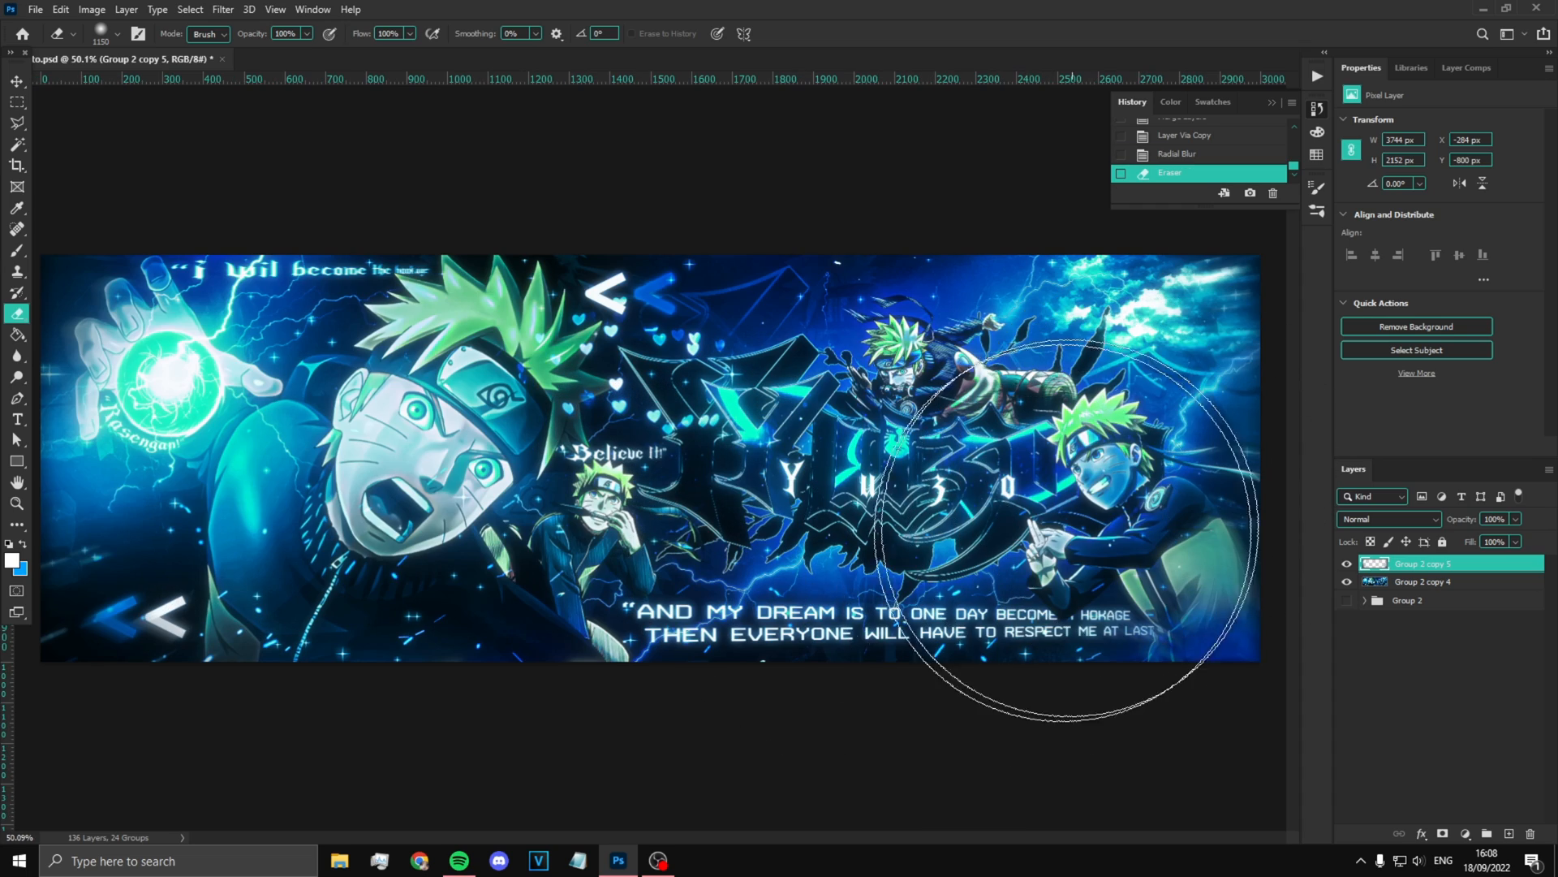
{"action": "scroll", "coordinate": [1006, 519], "scroll_direction": "down", "scroll_amount": 1}
{"action": "key", "text": "ctrl+e"}
Step: Inspect the finished banner with its blurred edges in detail and as a whole
{"action": "scroll", "coordinate": [789, 512], "scroll_direction": "up", "scroll_amount": 2}
{"action": "scroll", "coordinate": [779, 513], "scroll_direction": "down", "scroll_amount": 3}
{"action": "scroll", "coordinate": [609, 505], "scroll_direction": "up", "scroll_amount": 5}
{"action": "scroll", "coordinate": [599, 506], "scroll_direction": "down", "scroll_amount": 5}
{"action": "left_click_drag", "start_coordinate": [556, 466], "coordinate": [475, 472]}
{"action": "scroll", "coordinate": [475, 471], "scroll_direction": "up", "scroll_amount": 4}
{"action": "left_click", "coordinate": [17, 82]}
{"action": "scroll", "coordinate": [587, 326], "scroll_direction": "down", "scroll_amount": 3}
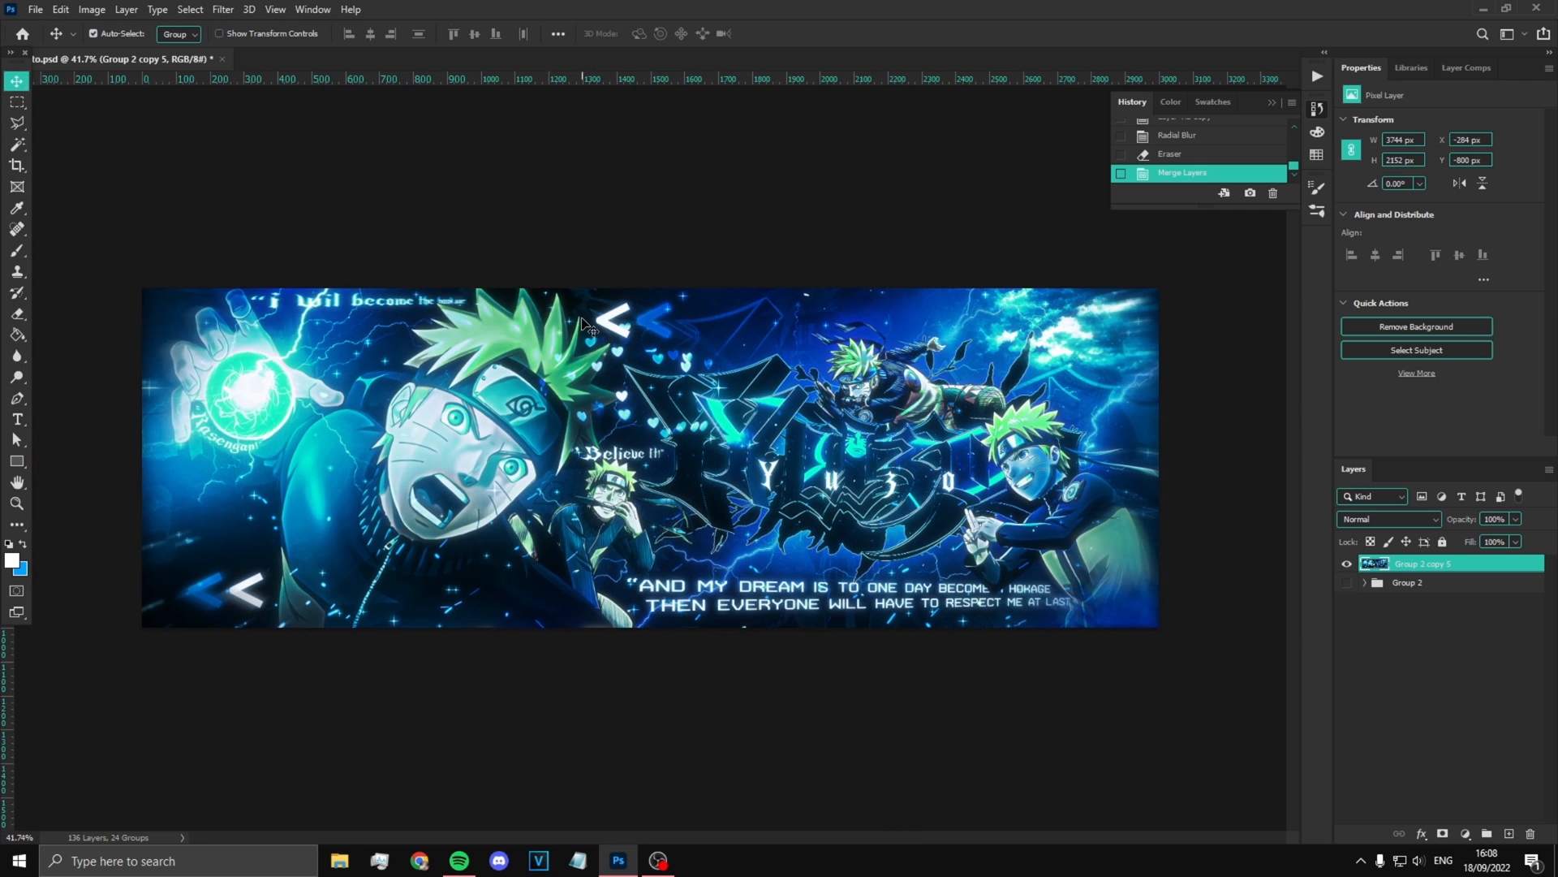